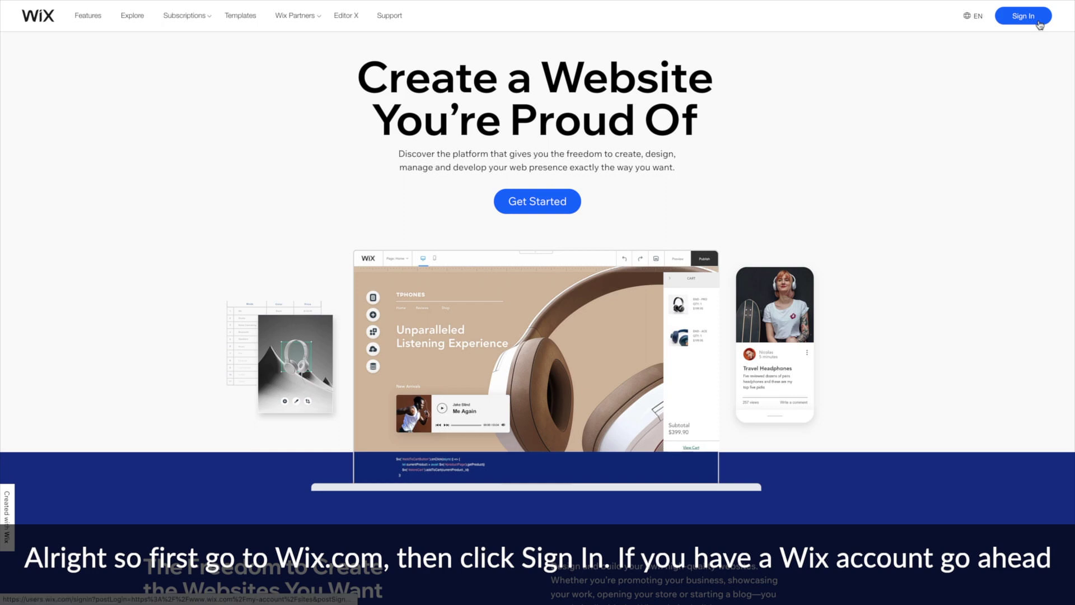
Sign in to Wix with the Google account and start a new site in the Photography category.
left_click(1023, 16)
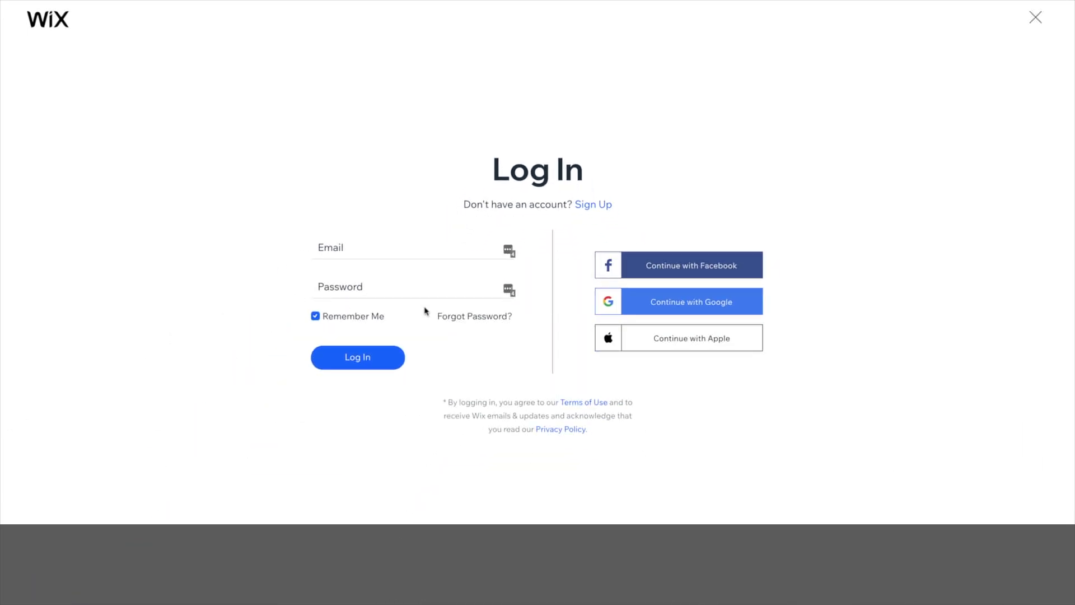
left_click(664, 310)
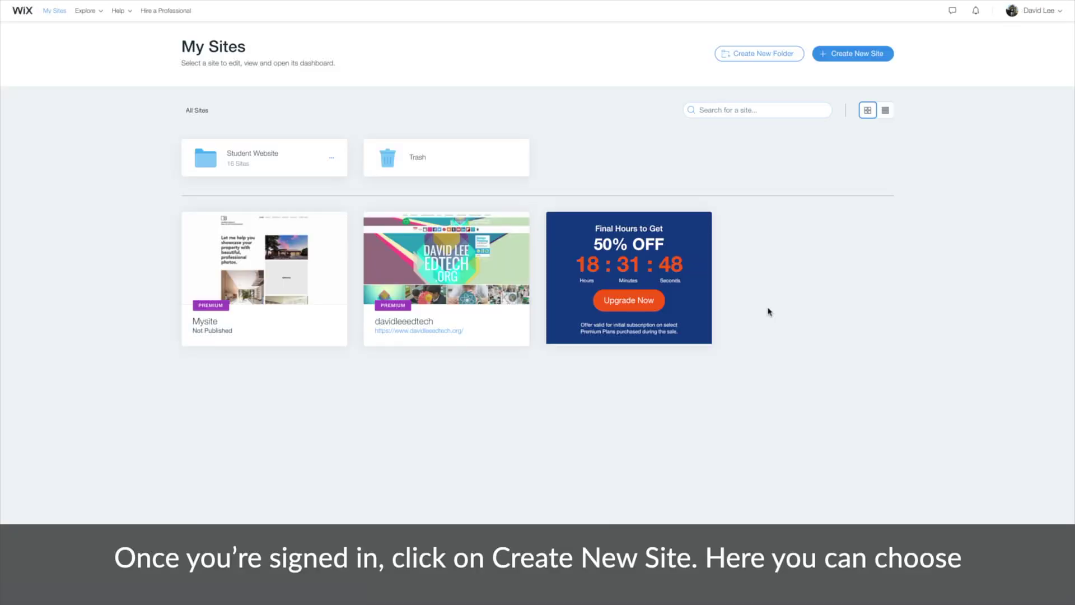
left_click(880, 59)
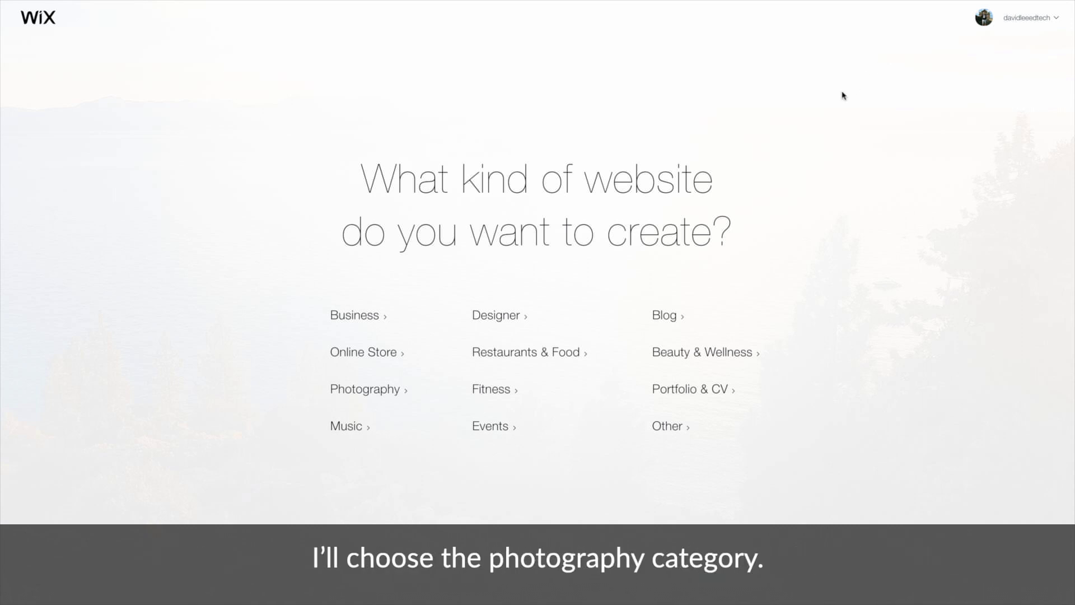
left_click(406, 397)
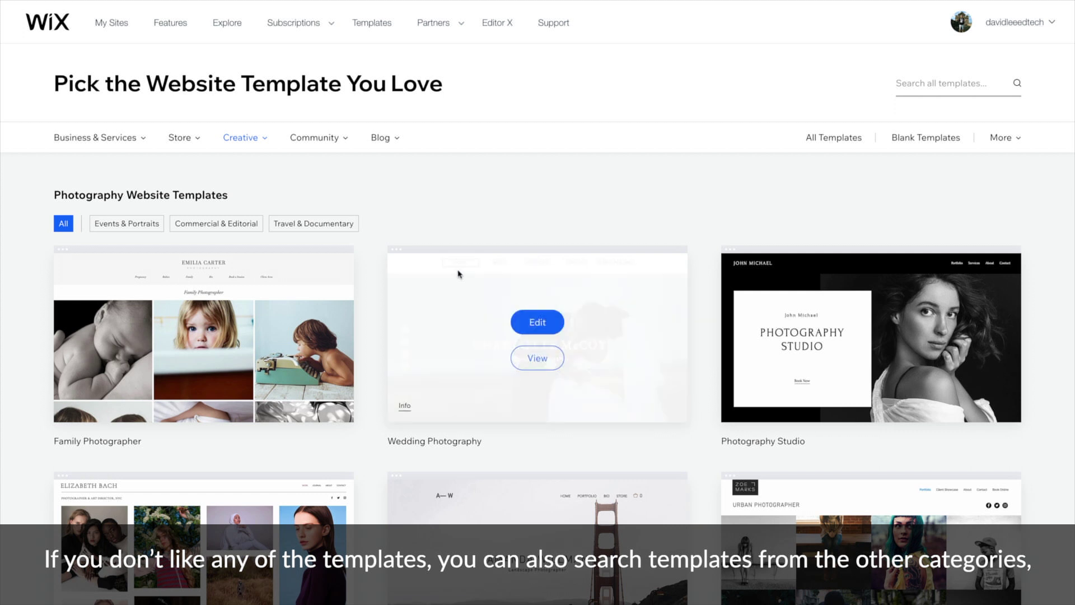
Browse the other template categories, including the Most Popular and Blank Templates collections.
mouse_move(139, 143)
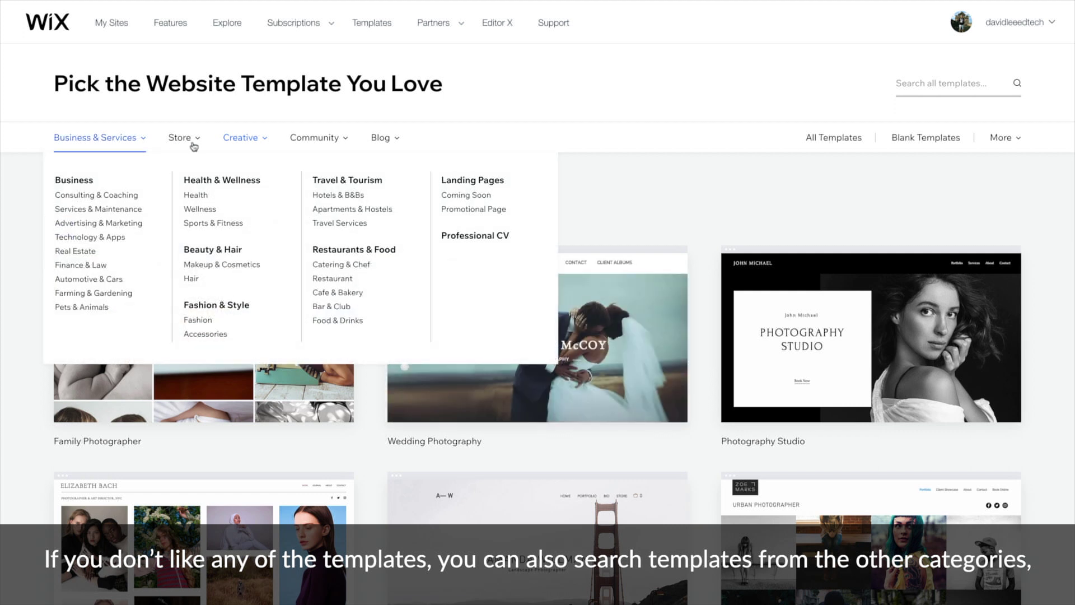
mouse_move(346, 145)
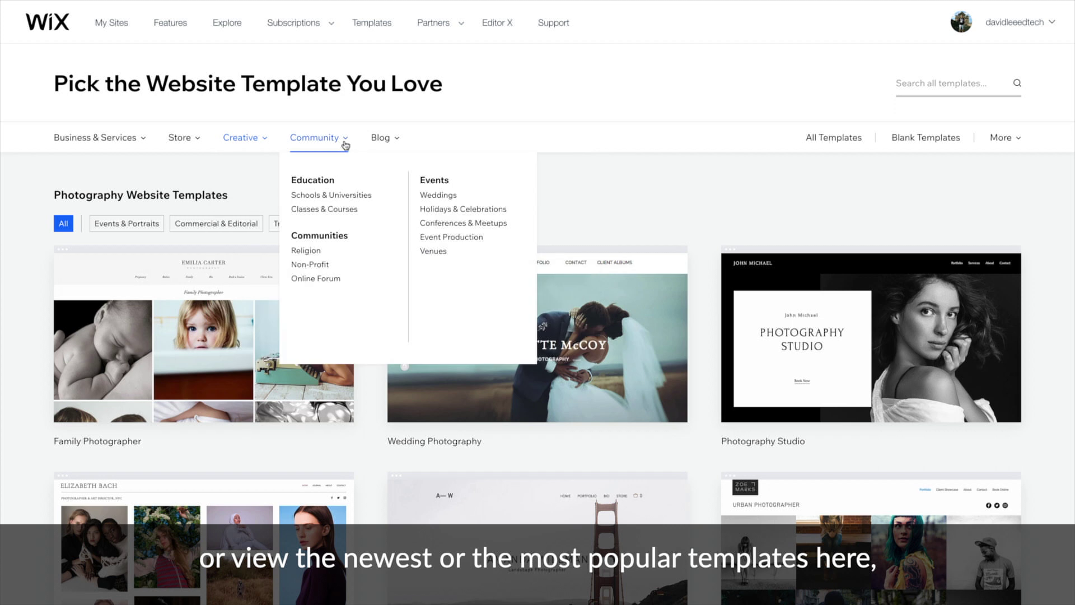
mouse_move(384, 147)
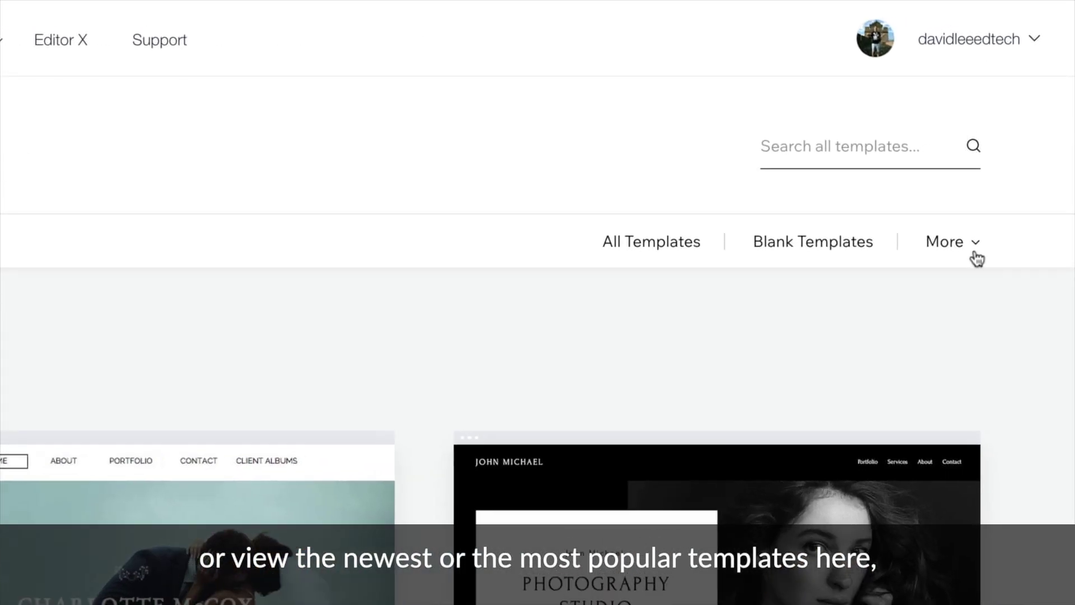
mouse_move(977, 258)
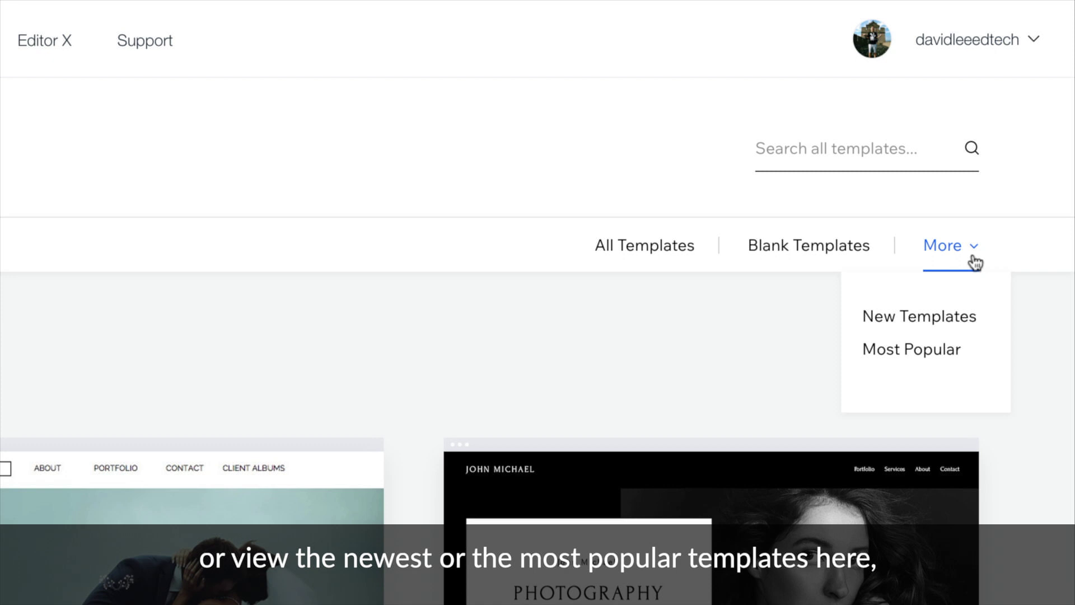
left_click(956, 349)
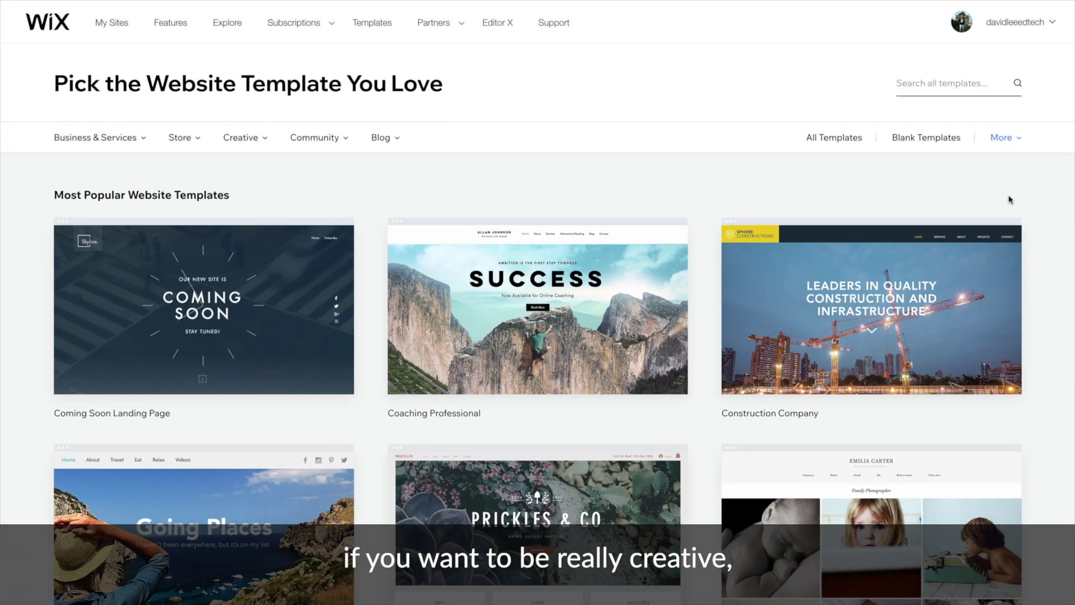
left_click(952, 139)
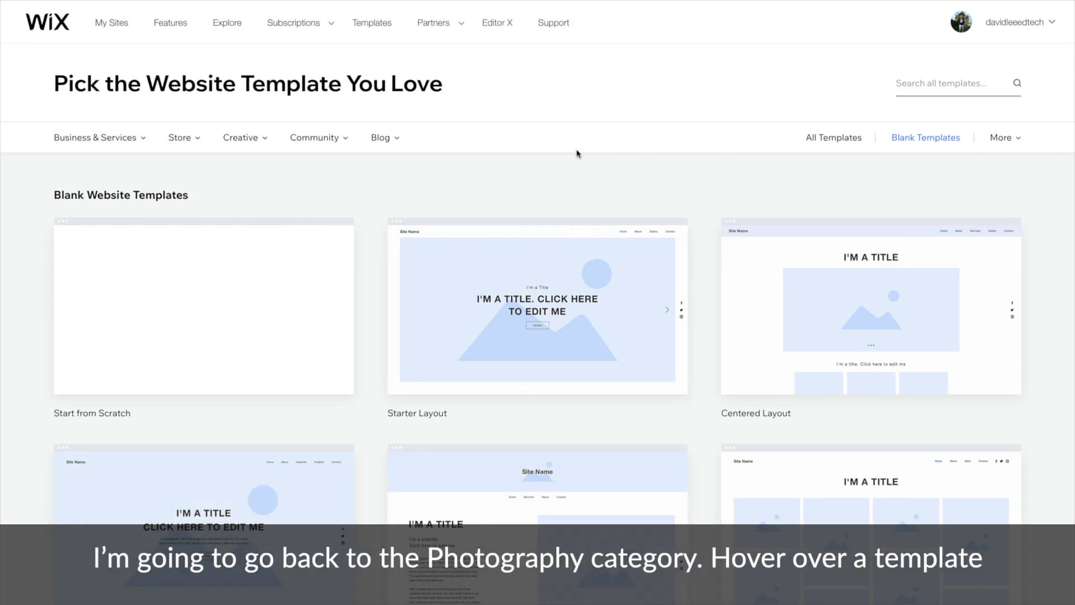
Return to the Photography templates and open the full demo of the Food Photographer template.
mouse_move(260, 144)
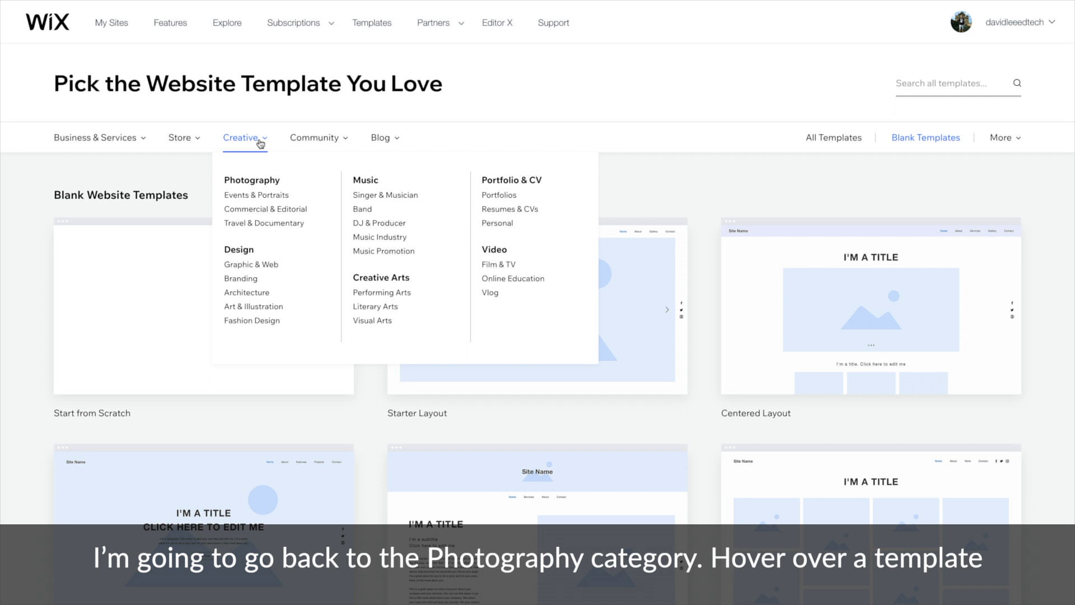
left_click(259, 177)
scroll(259, 185, "down", 5)
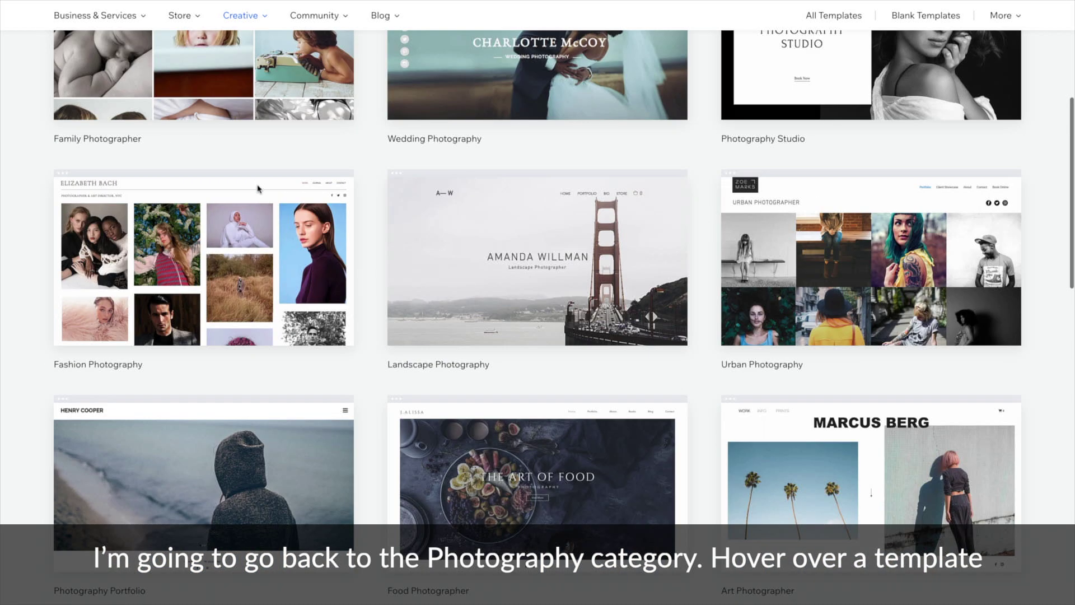
scroll(258, 189, "down", 5)
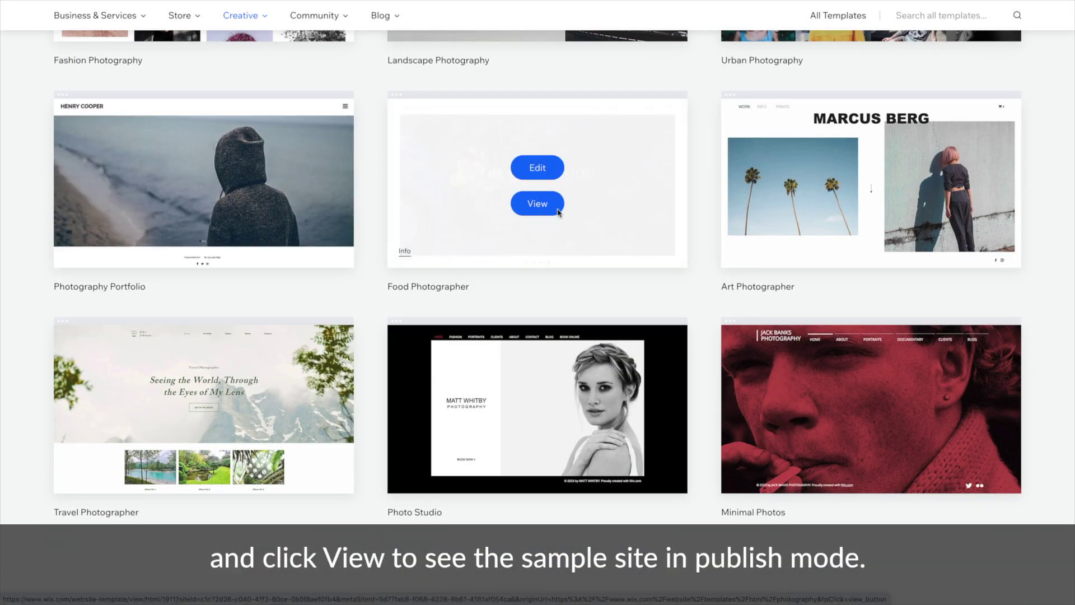
left_click(558, 209)
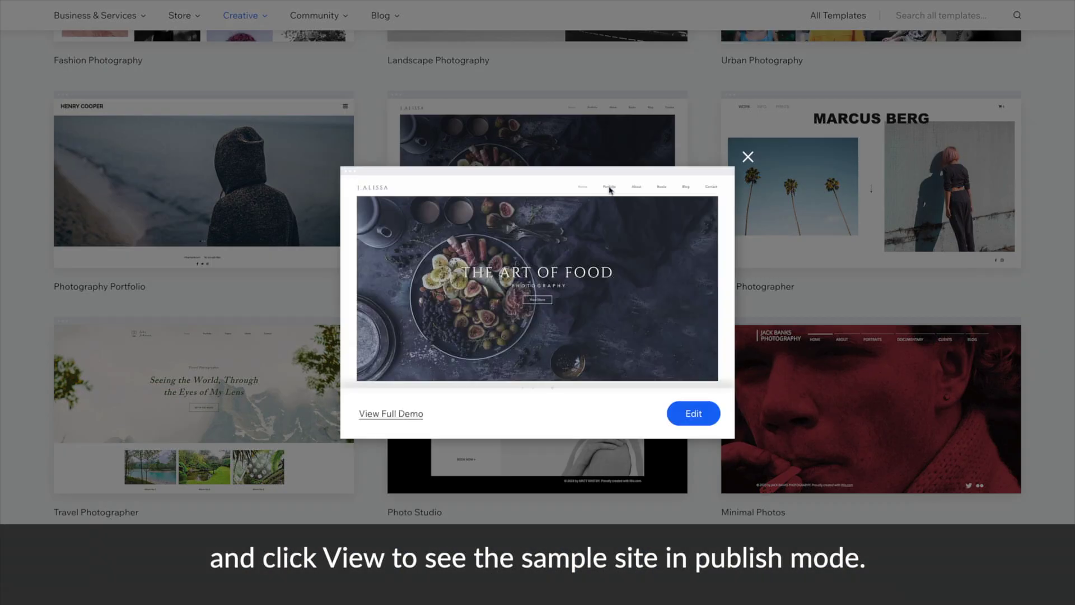
left_click(414, 416)
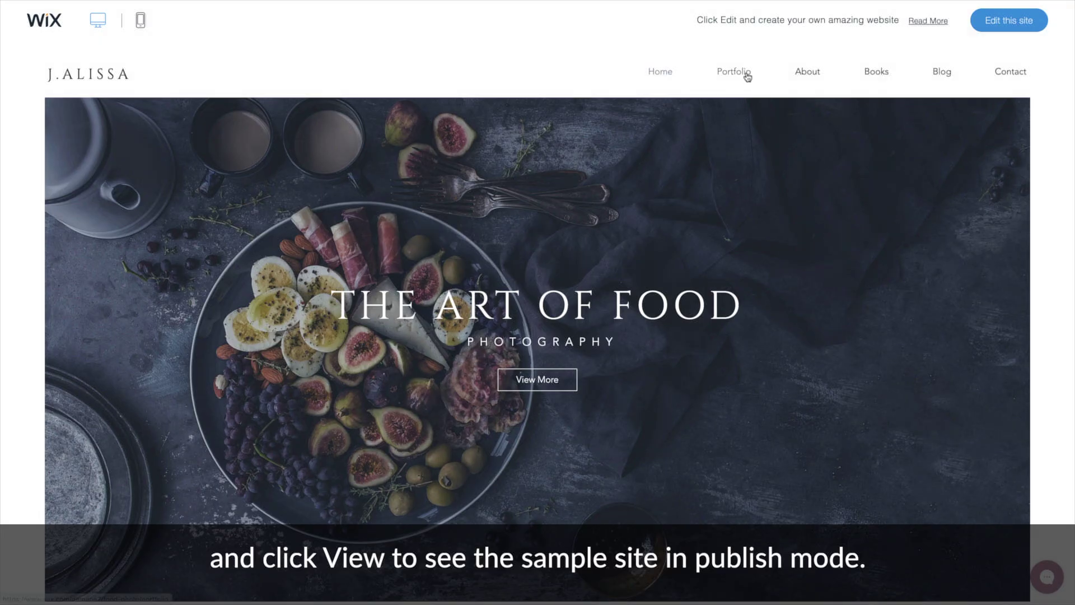
Look through the demo site's Portfolio page and its Baked Goods gallery, and go back to the portfolio.
left_click(747, 75)
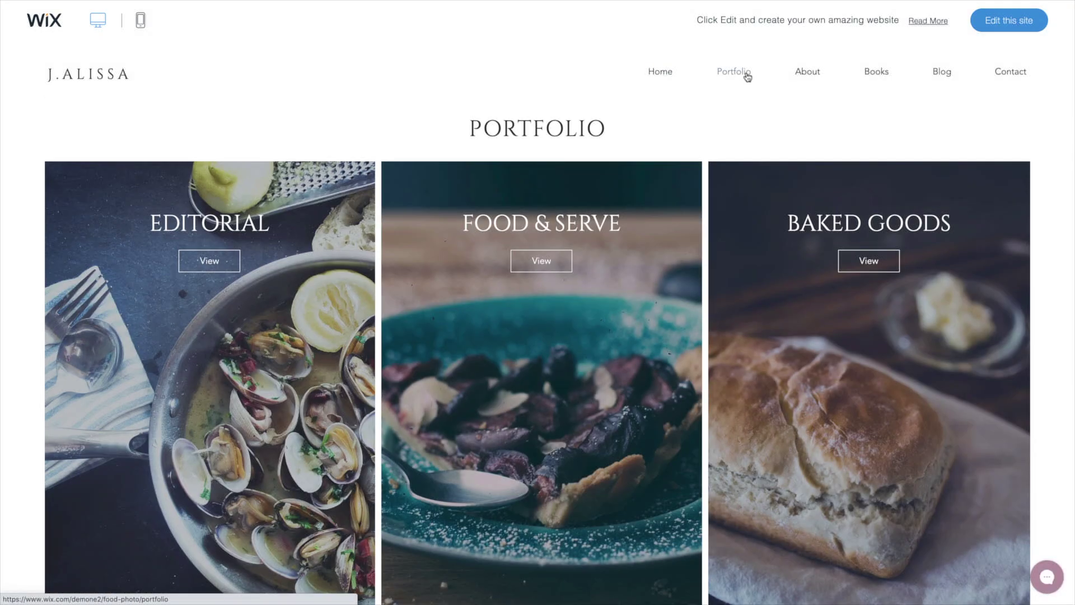
left_click(886, 265)
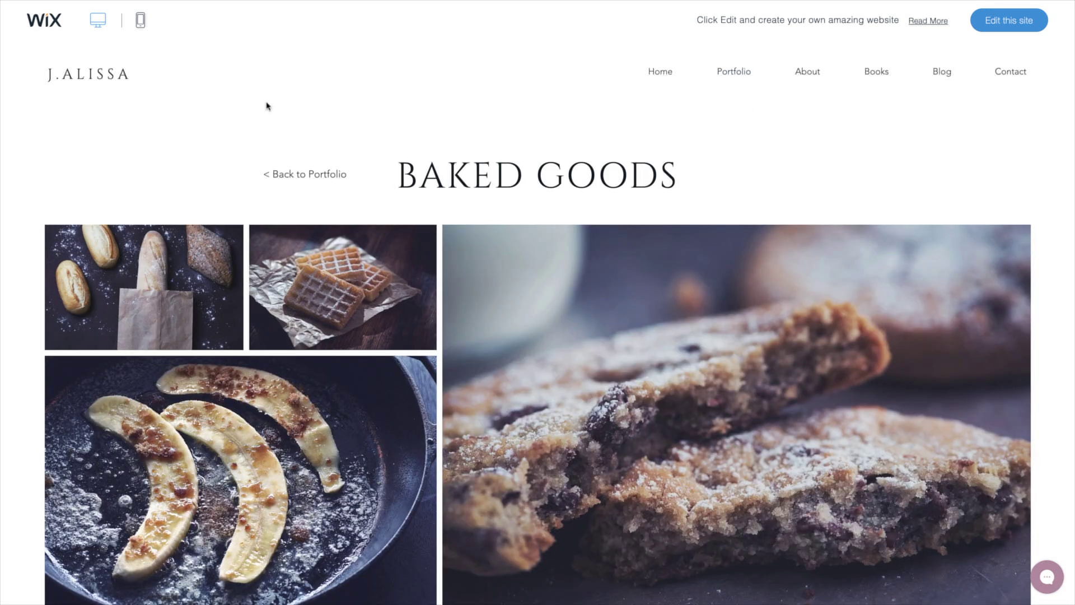
left_click(291, 177)
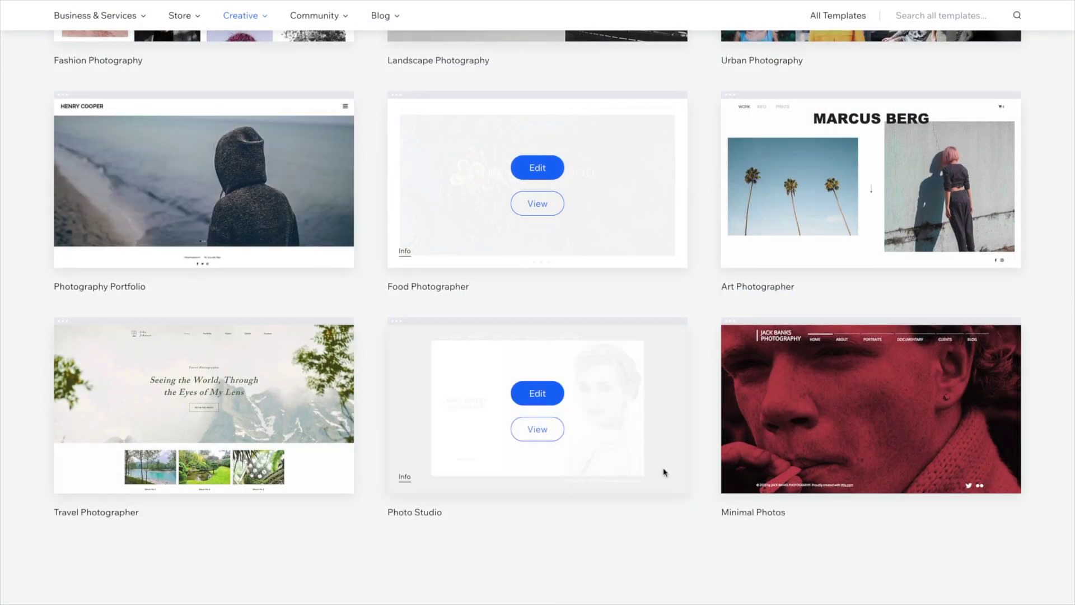
Find the Real Estate Photography template on the following page of photography templates and open it for editing.
scroll(666, 493, "down", 5)
left_click(607, 346)
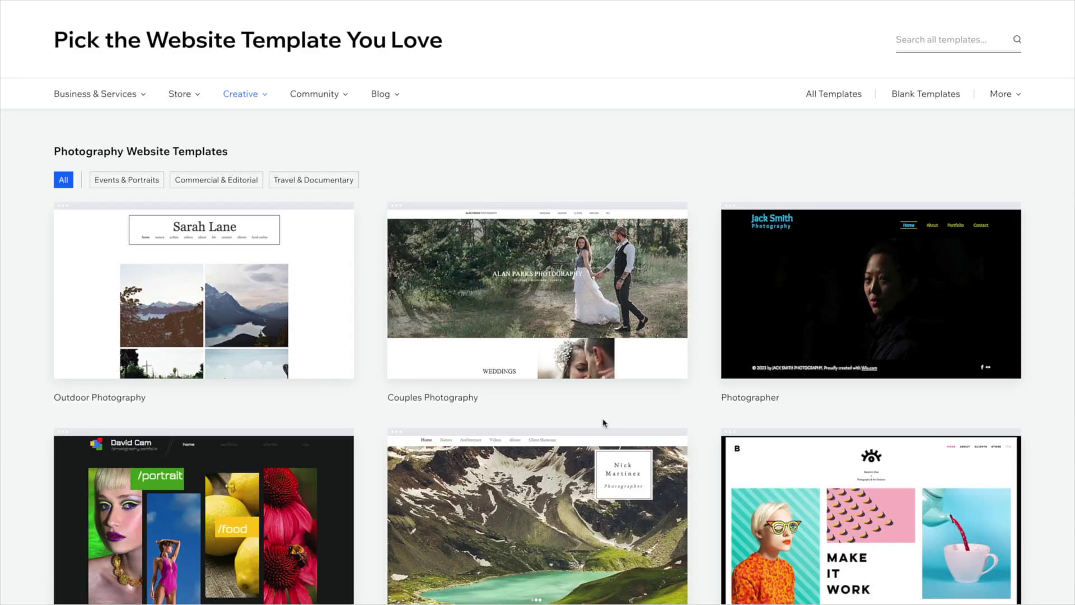
scroll(581, 458, "down", 5)
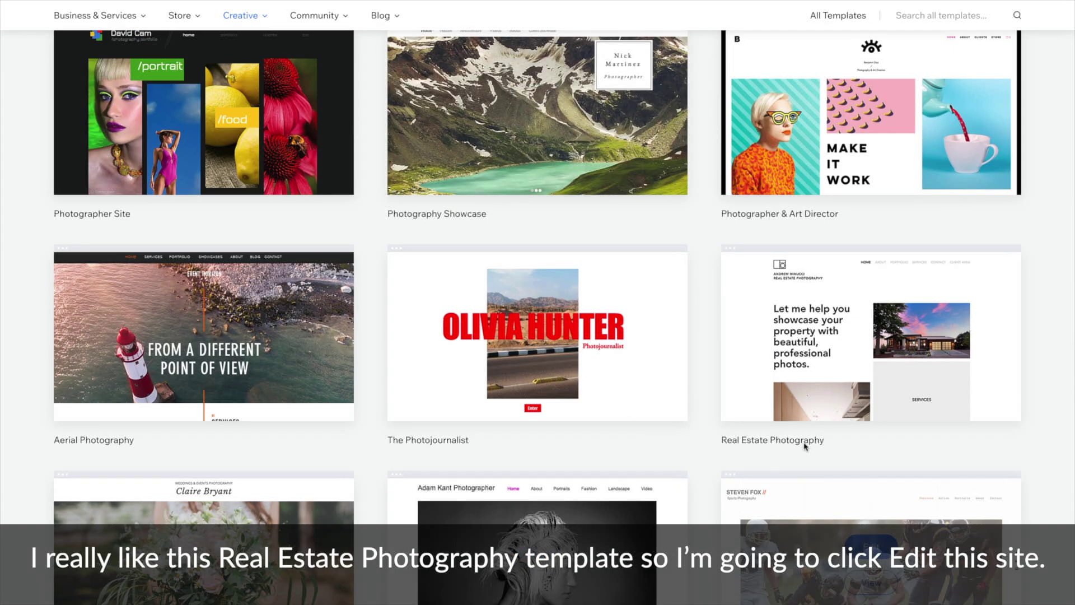
mouse_move(886, 415)
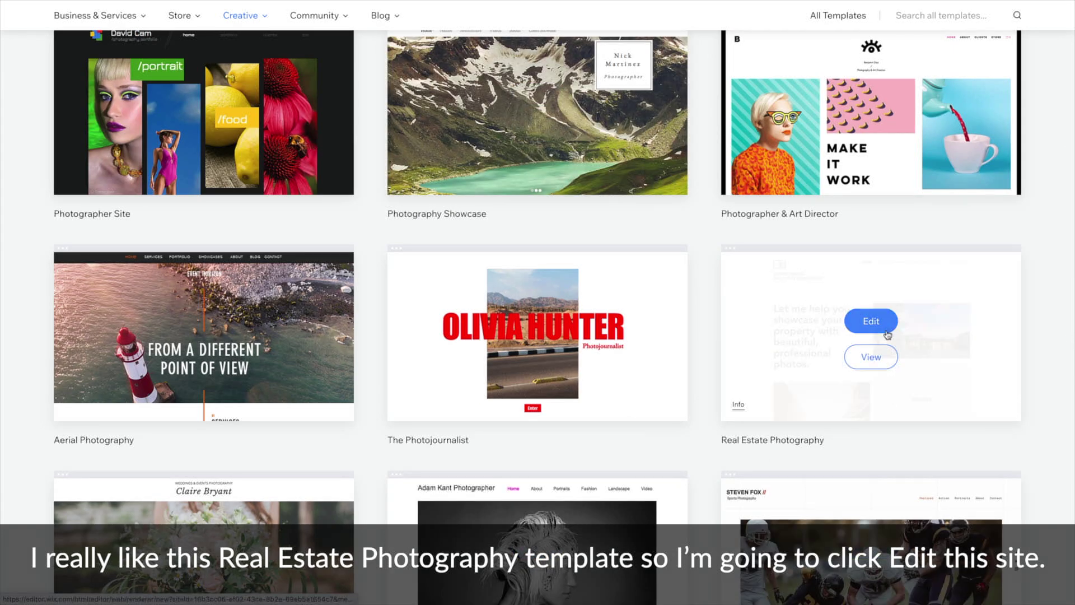
left_click(872, 322)
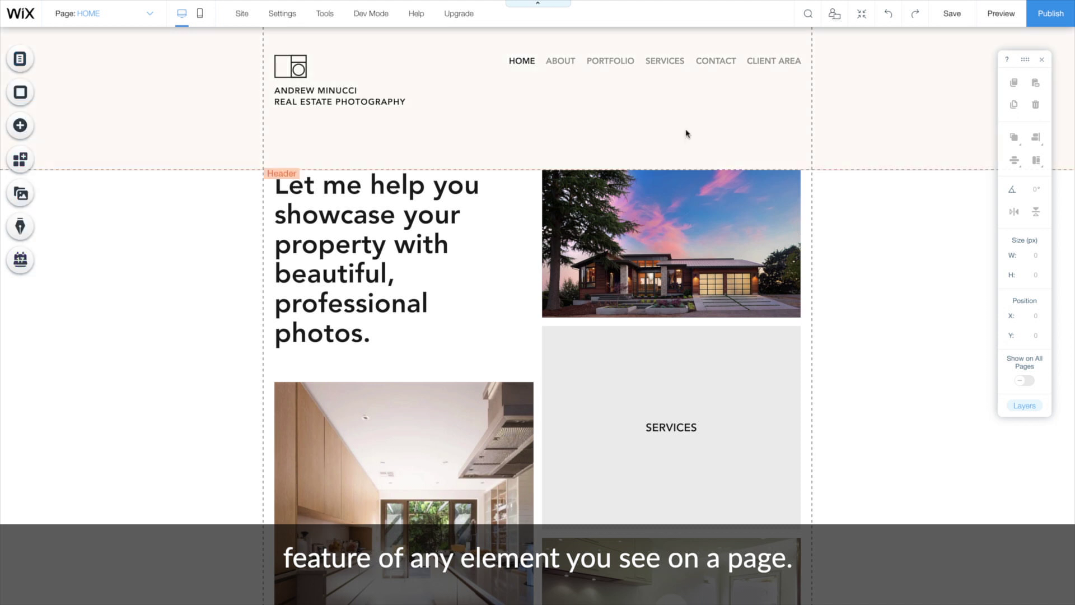
mouse_move(290, 68)
left_mouse_down()
mouse_move(333, 128)
mouse_move(358, 128)
mouse_move(347, 66)
mouse_move(291, 79)
left_mouse_up()
left_click(342, 213)
left_click_drag(343, 213, 330, 241)
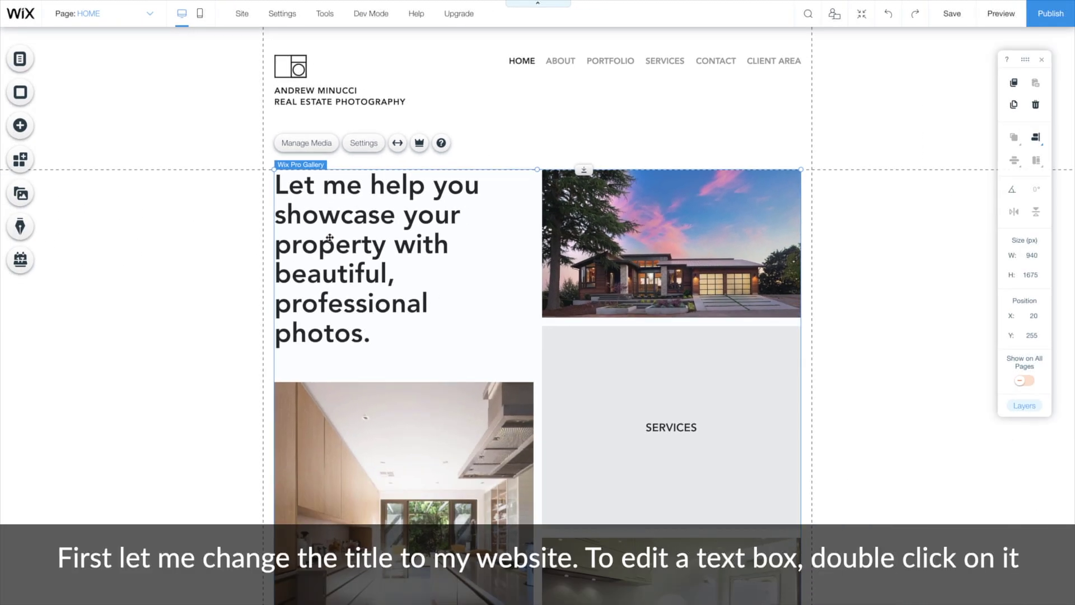
Replace the site title text in the header with "DLEEisure".
left_click(314, 89)
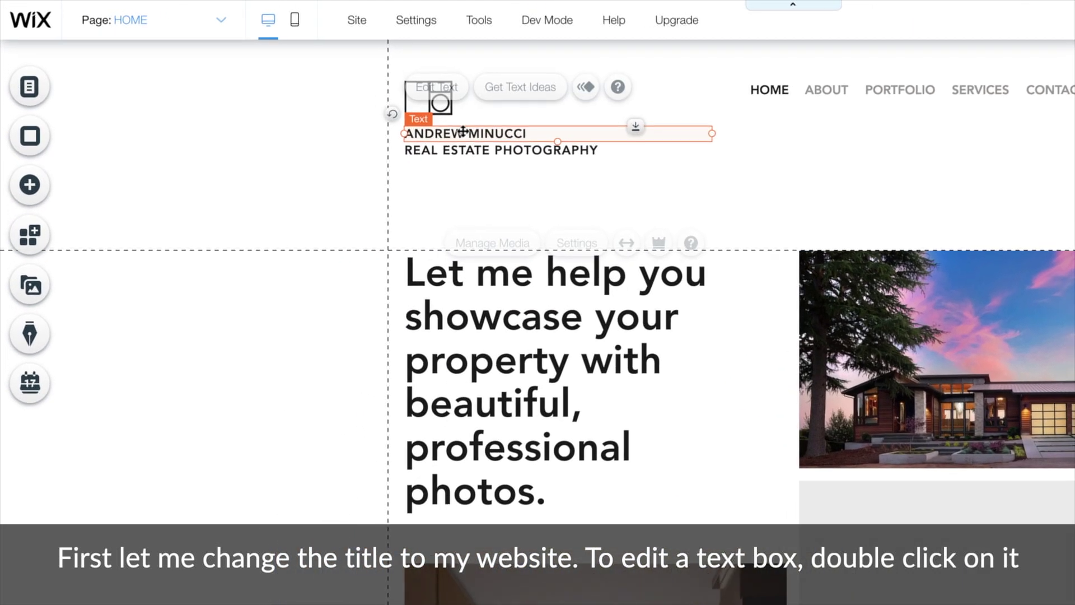
double_click(463, 133)
type("DLEEisure")
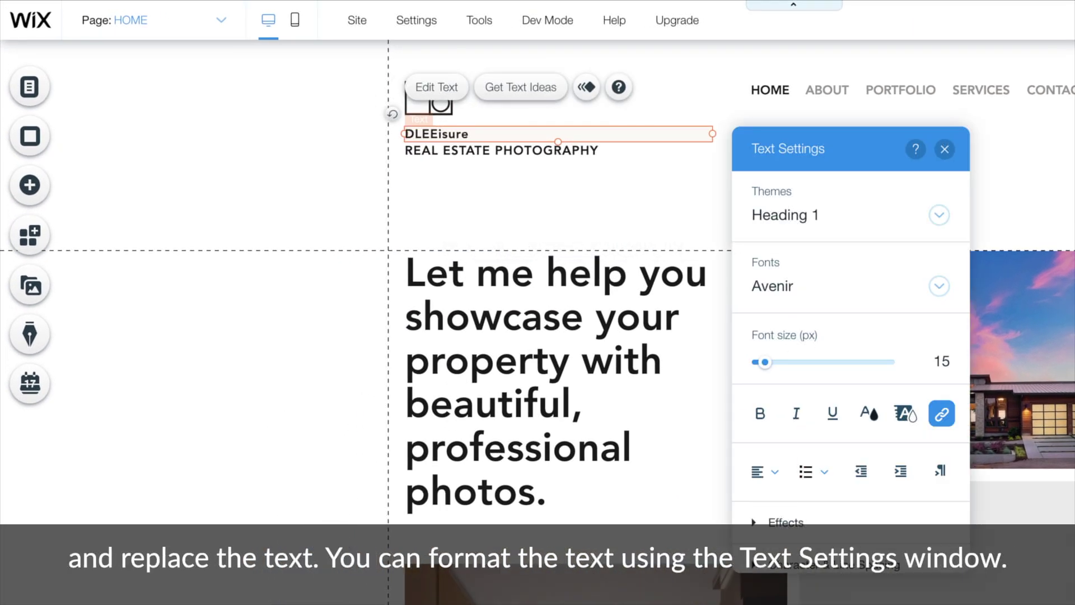
Format the whole DLEEisure title in the Futura font at a size of 47 px.
key("ctrl+a")
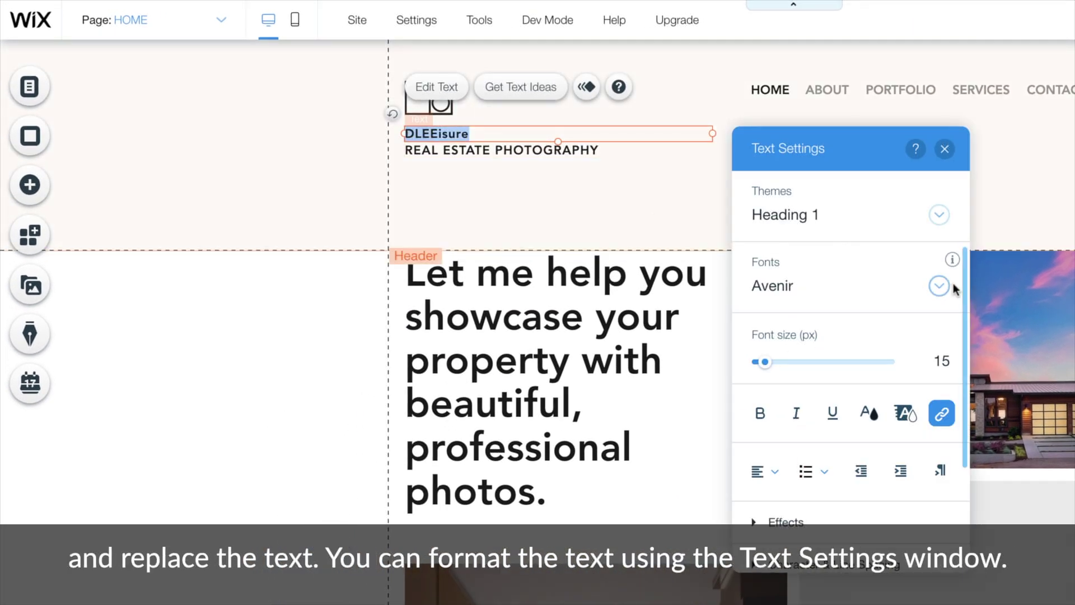
left_click(936, 285)
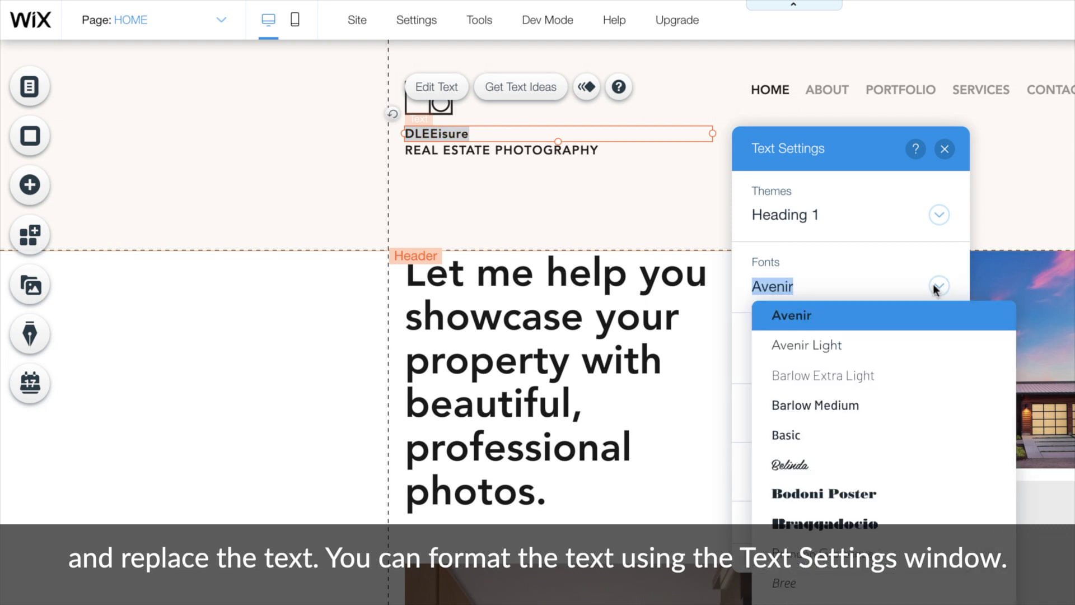
scroll(931, 499, "down", 10)
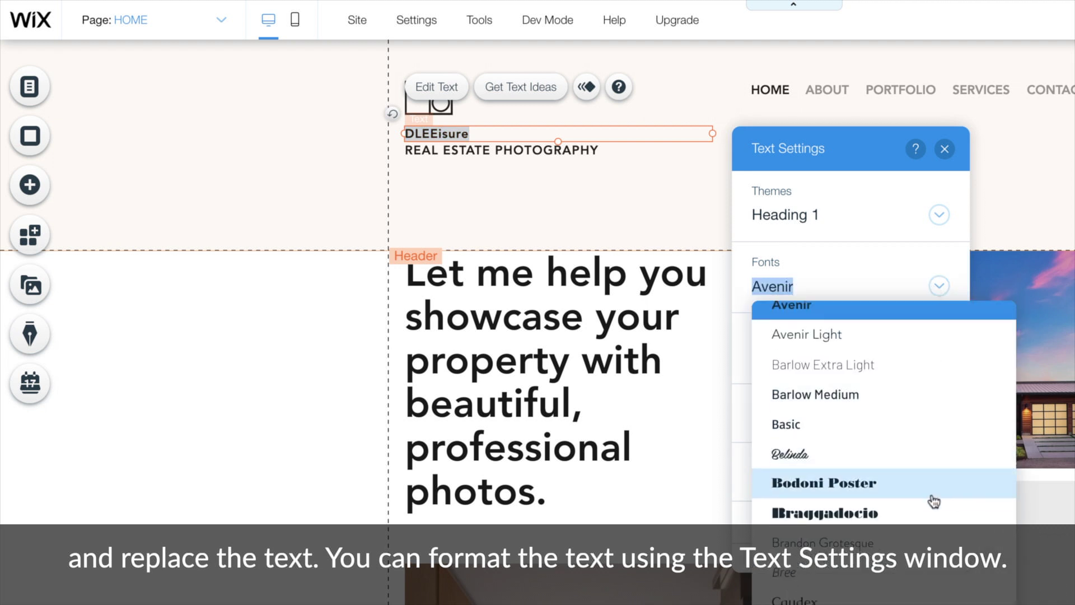
scroll(924, 541, "down", 2)
left_click(914, 595)
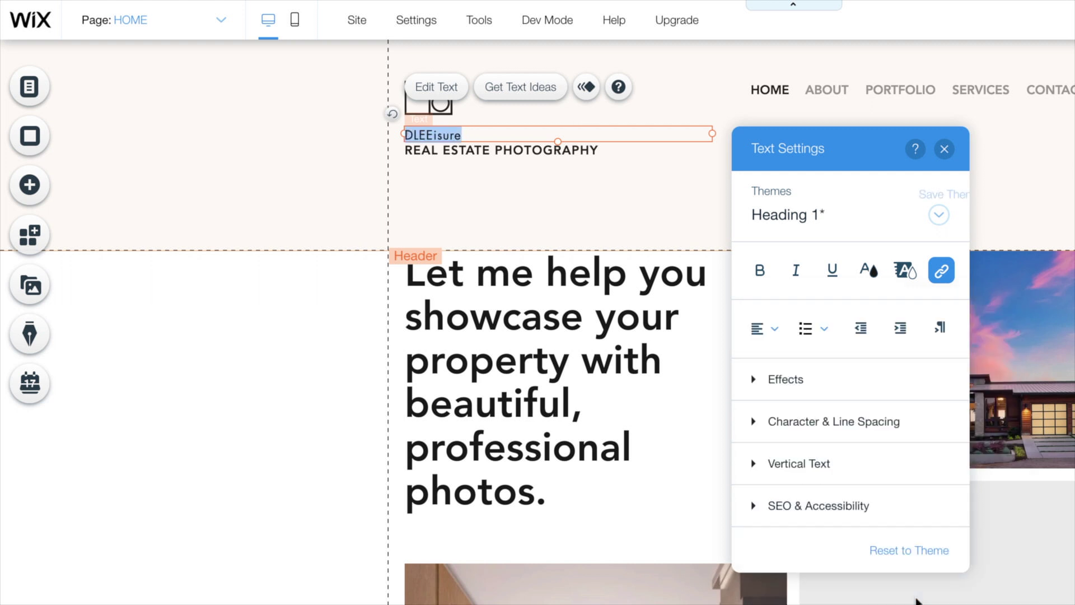
left_click_drag(771, 361, 790, 363)
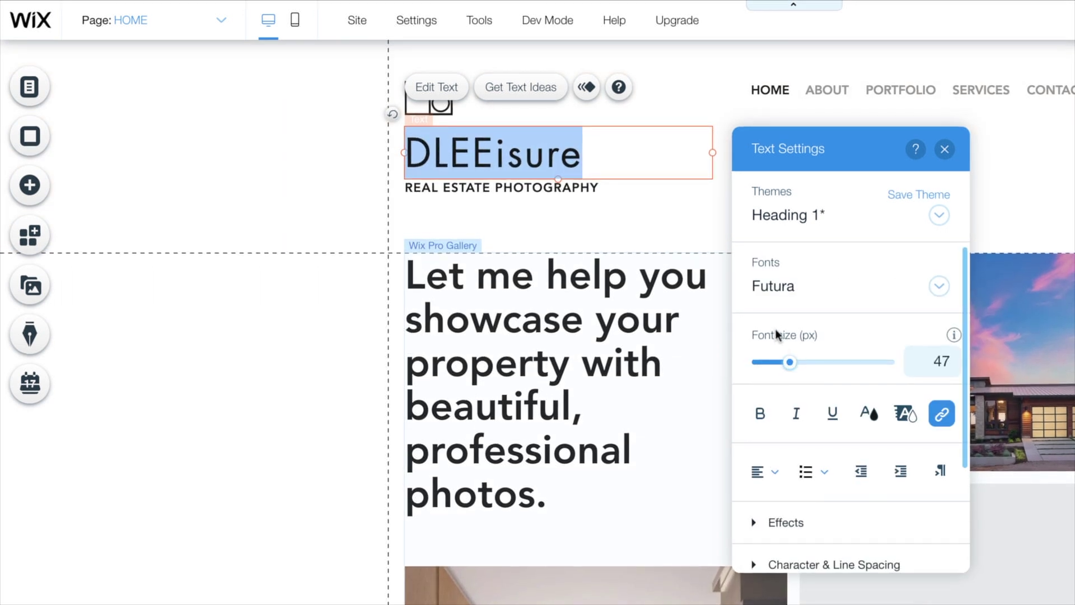
Apply the Fade-In animation to the DLEEisure title.
left_click(586, 88)
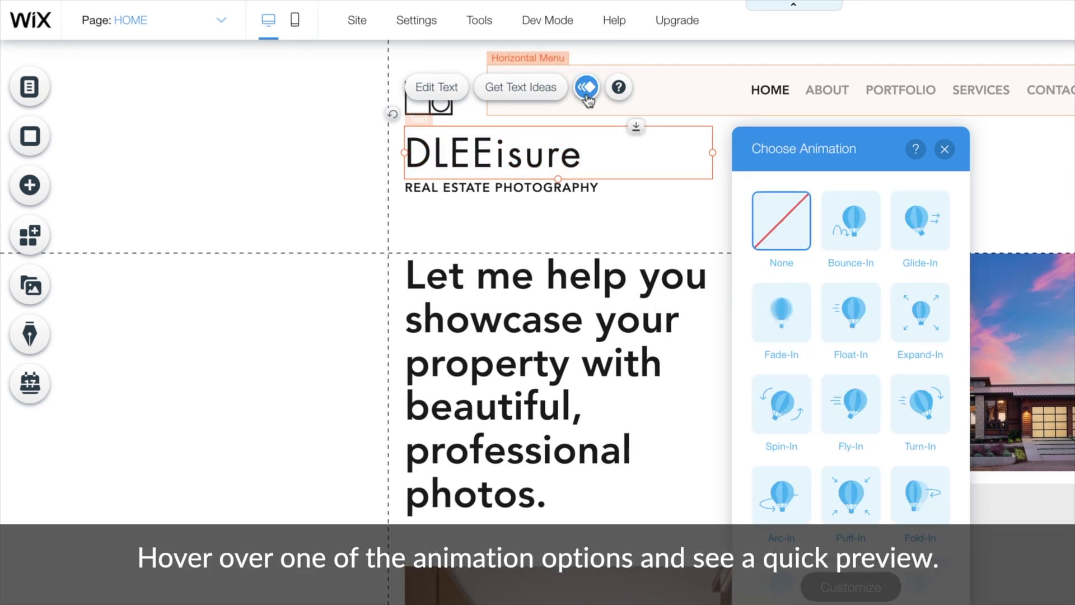
left_click(798, 322)
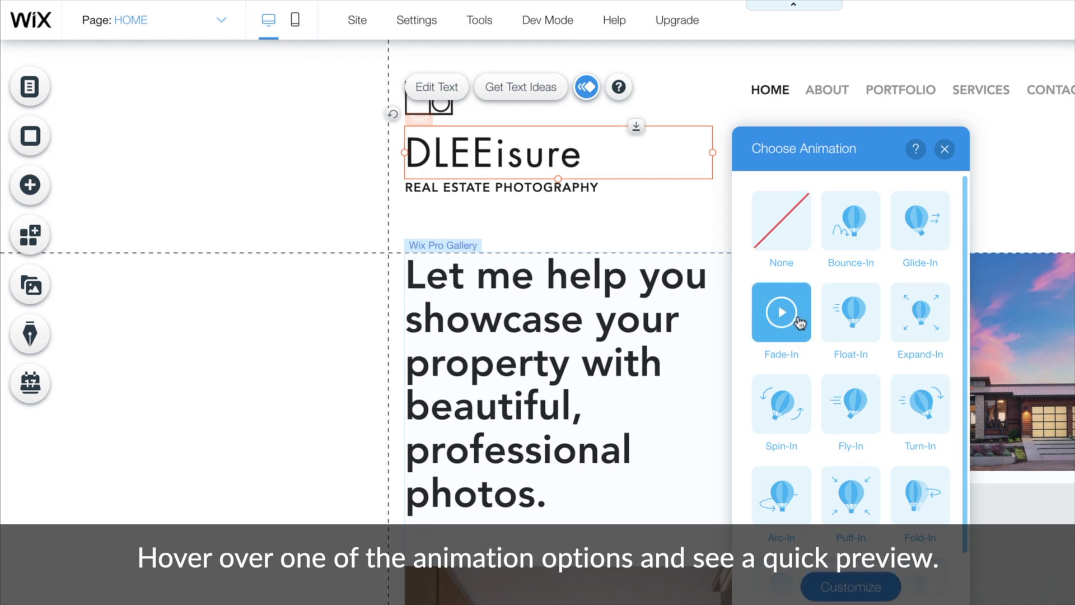
left_click(944, 152)
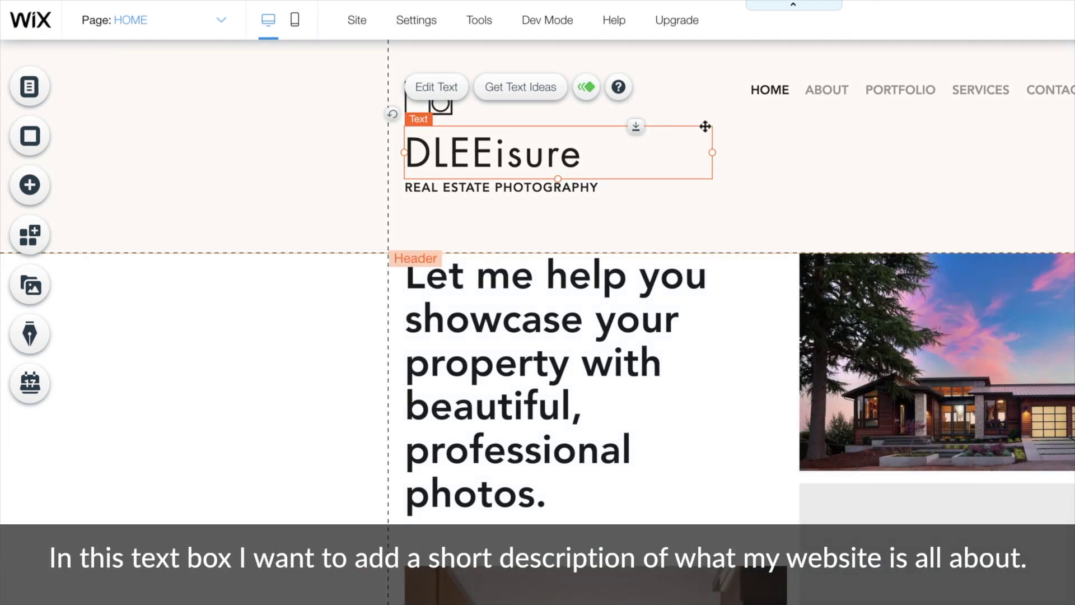
Generate text ideas for the header tagline with site type Photography Blog and topic Welcome, and apply the title "Naturally Curious".
left_click(577, 188)
double_click(577, 188)
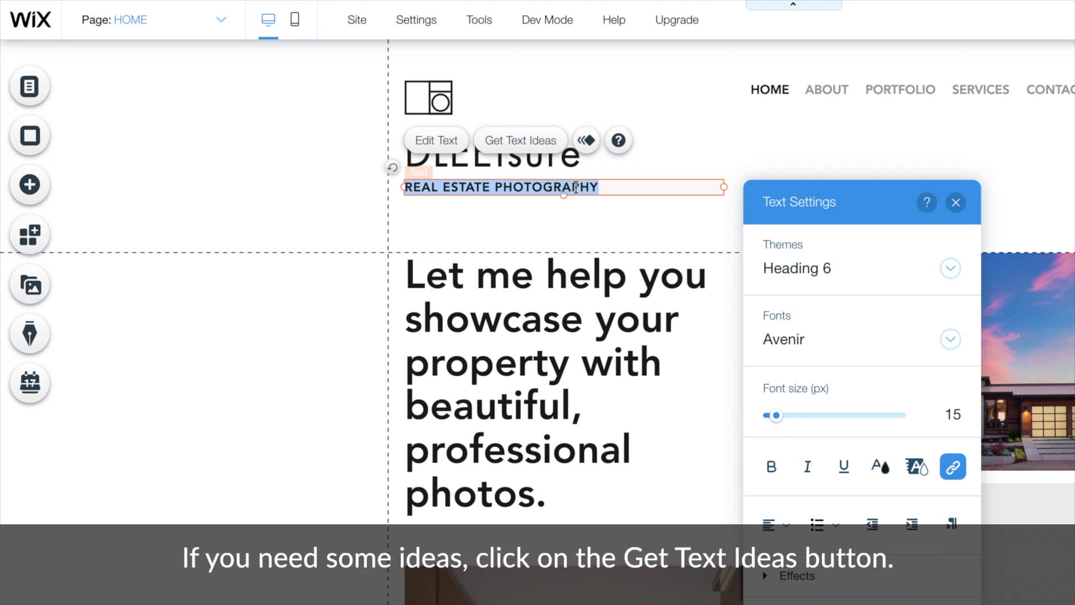
left_click(559, 142)
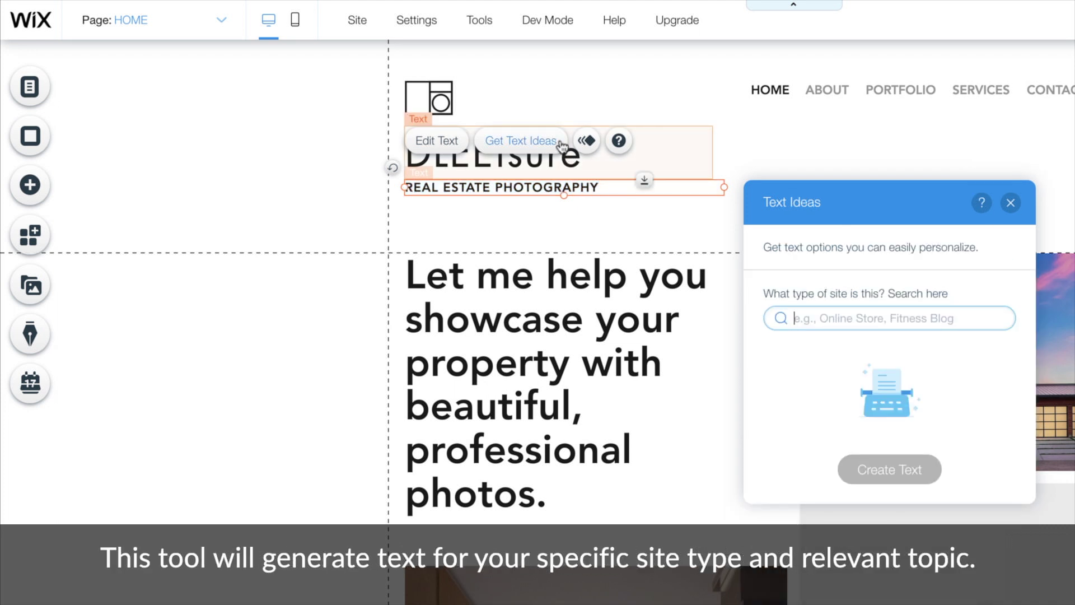
type("phot")
key("Down")
key("Down")
key("Down")
key("Return")
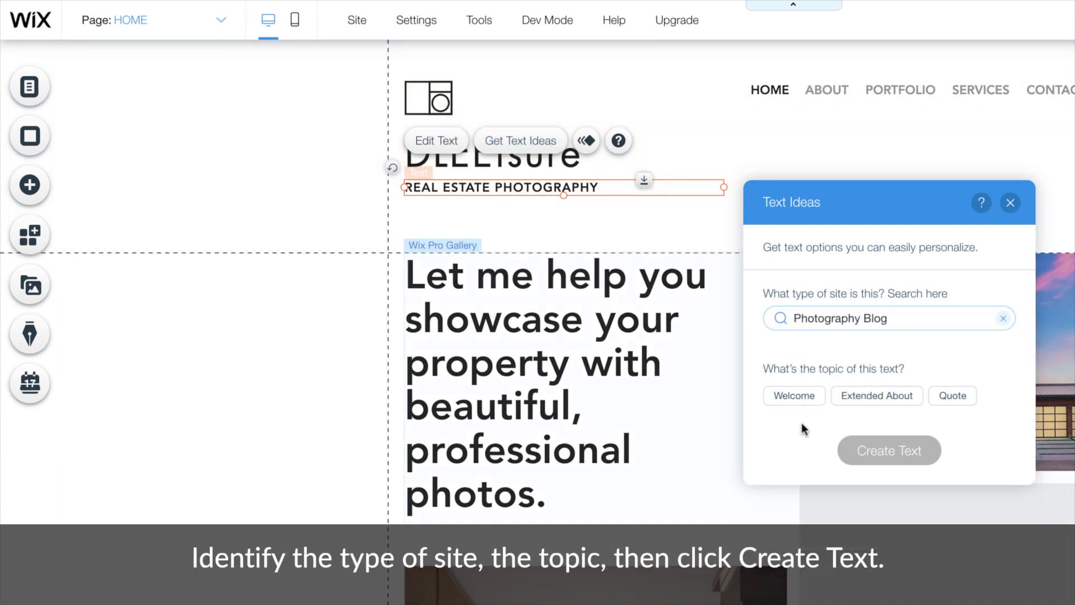
left_click(798, 401)
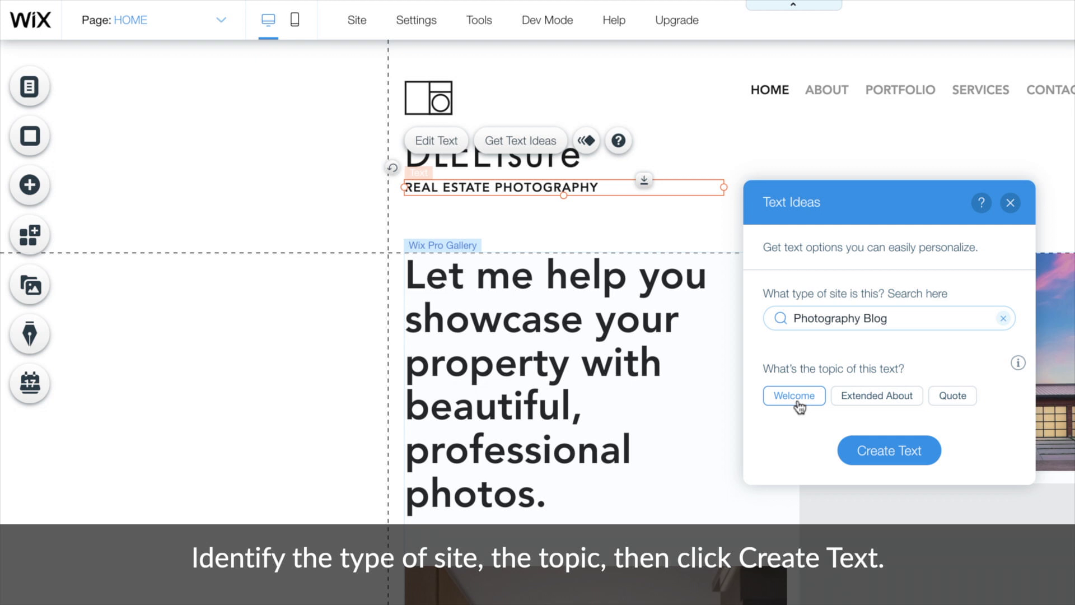
left_click(926, 454)
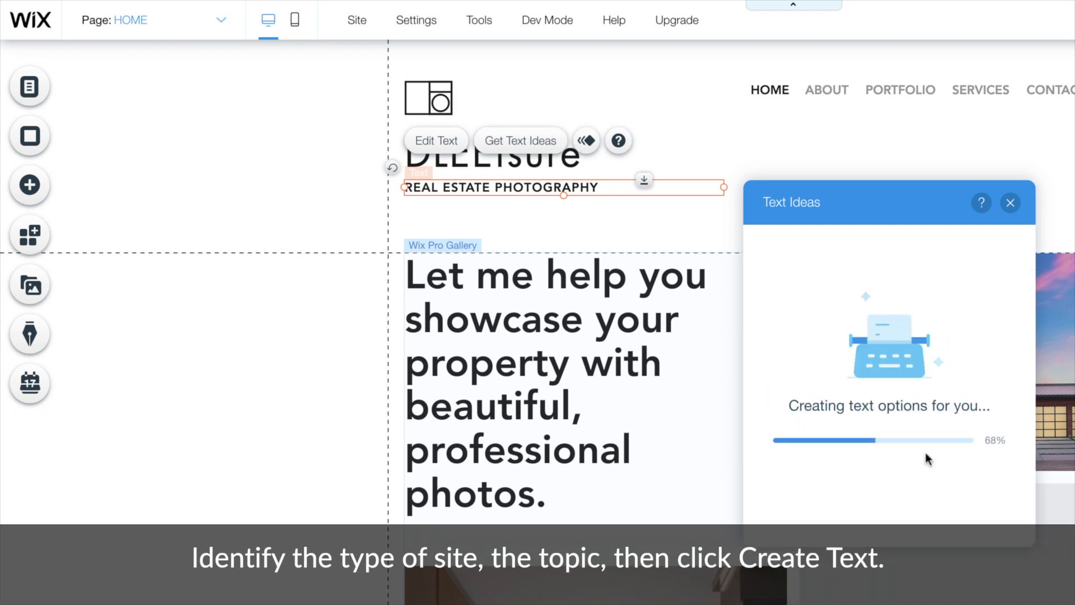
scroll(926, 458, "down", 1)
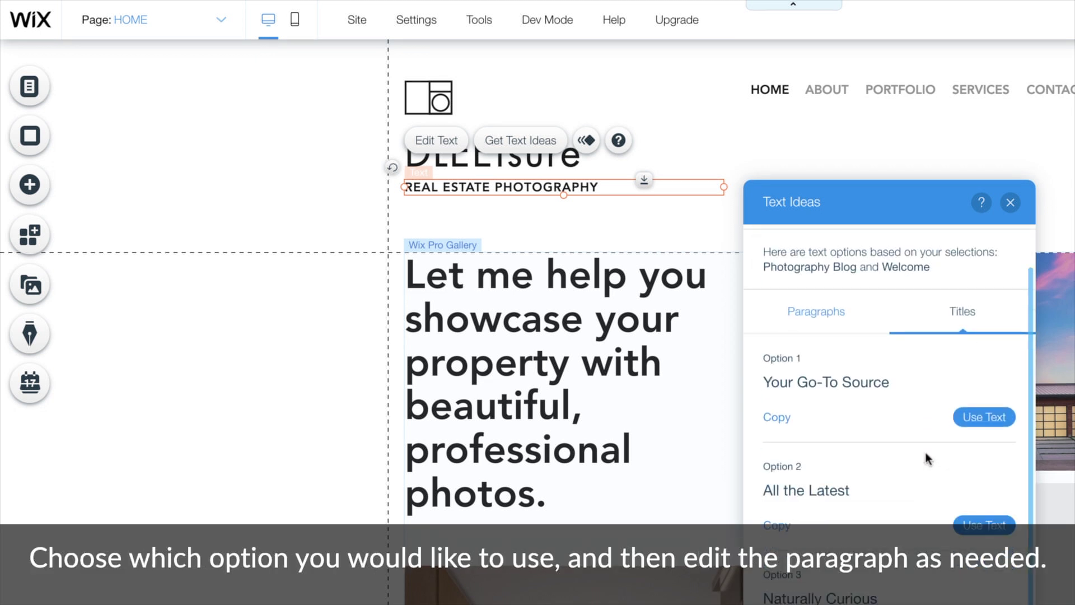
left_click(985, 604)
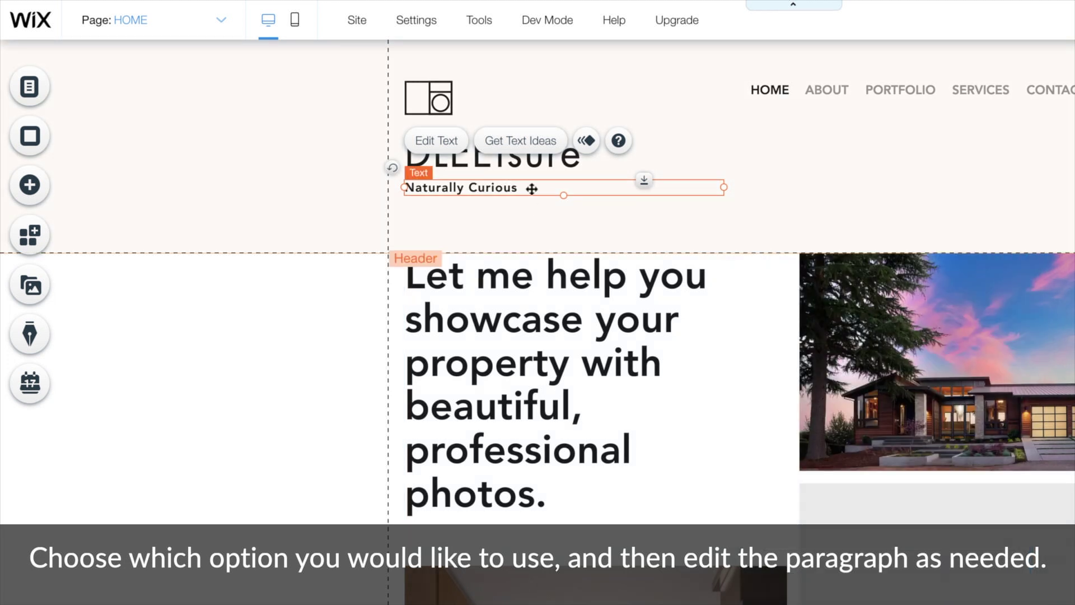
Replace the tagline text below the DLEEisure title with "Creation. Curation. Storytelling.".
double_click(531, 189)
type("Creation")
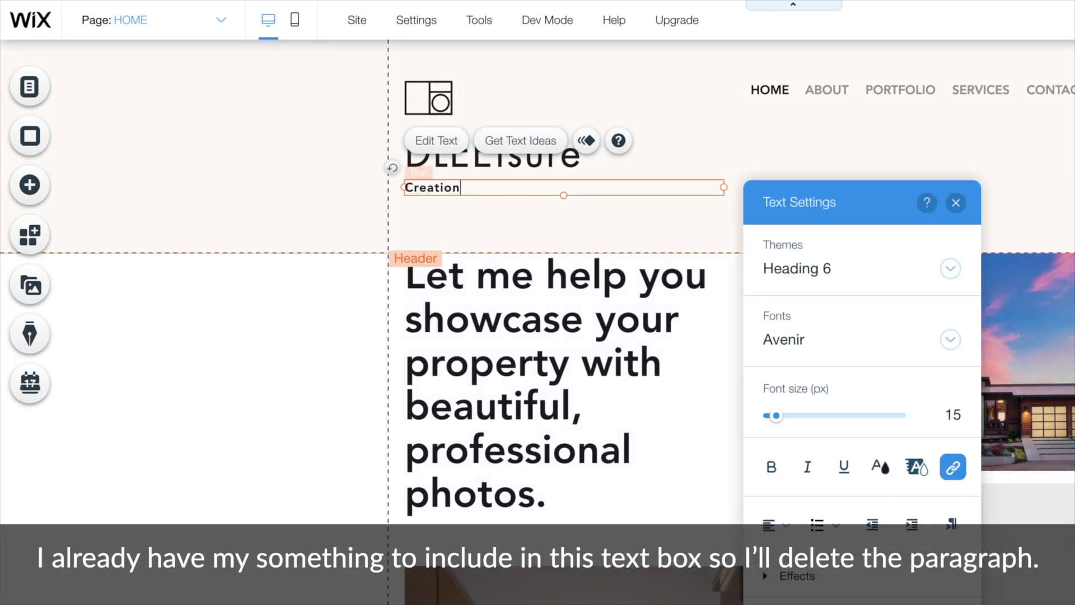
type(". Curation. Storytelling.")
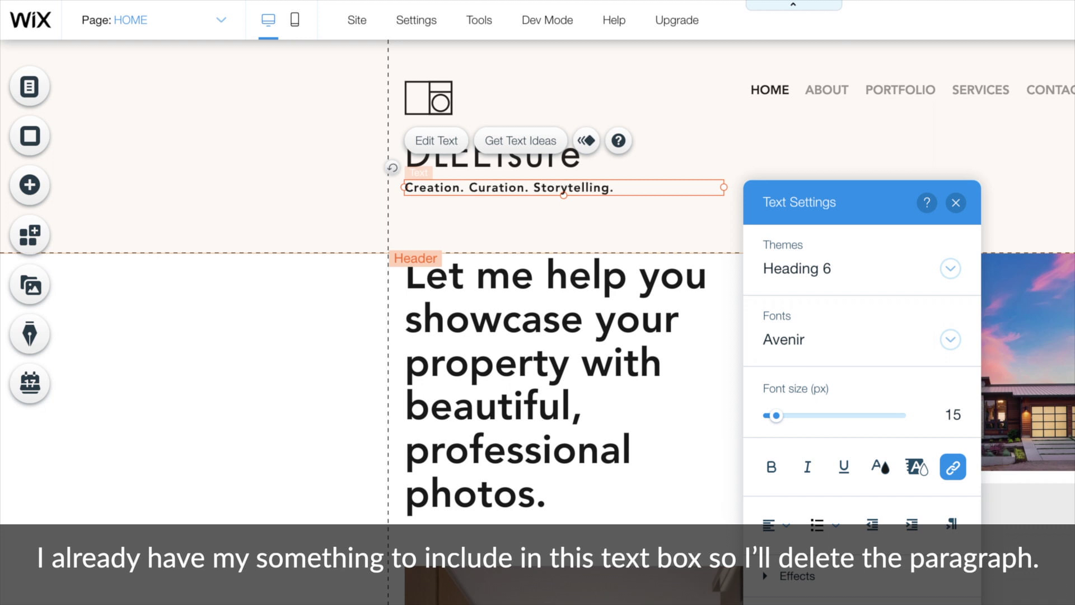
Set the whole tagline's font size to 22 px and widen its text box slightly.
key("ctrl+a")
left_click_drag(775, 416, 781, 347)
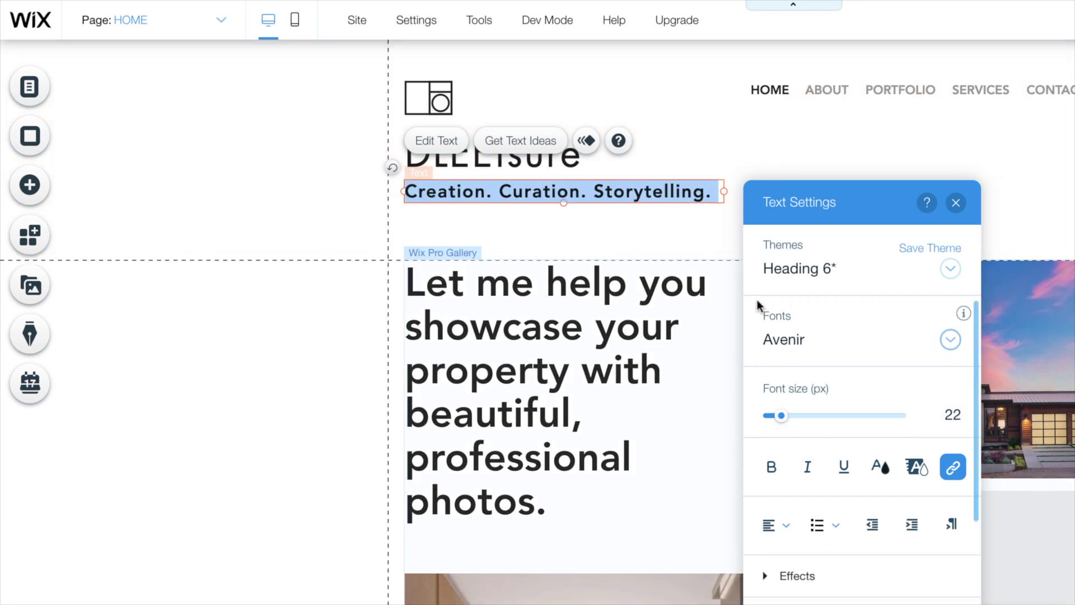
left_click(956, 204)
left_click_drag(723, 191, 729, 213)
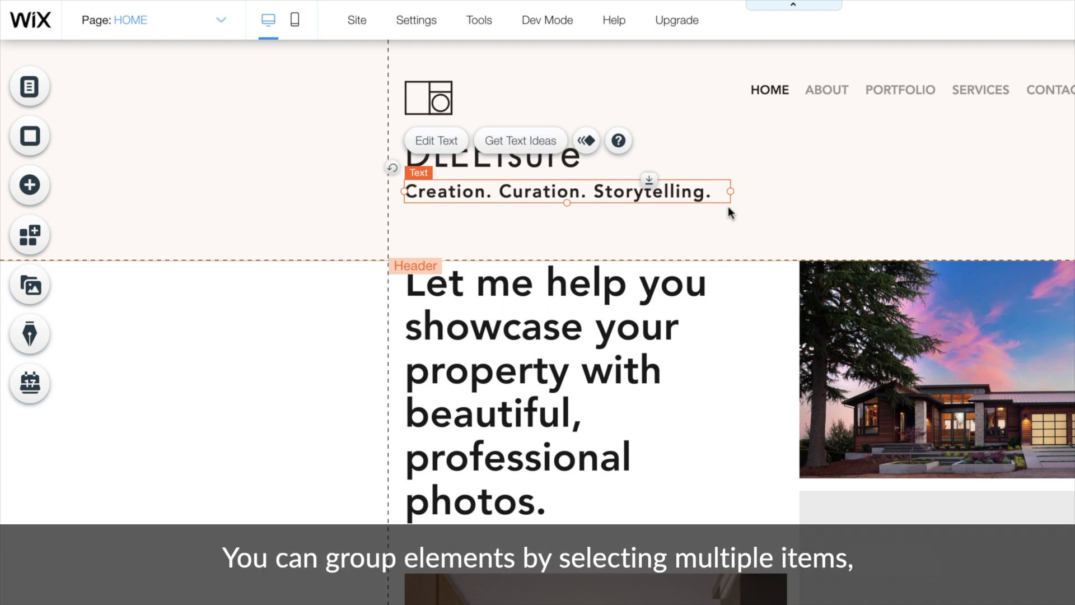
Group the tagline, the DLEEisure title and the header logo, and delete the logo from the group.
left_click(577, 165, "super")
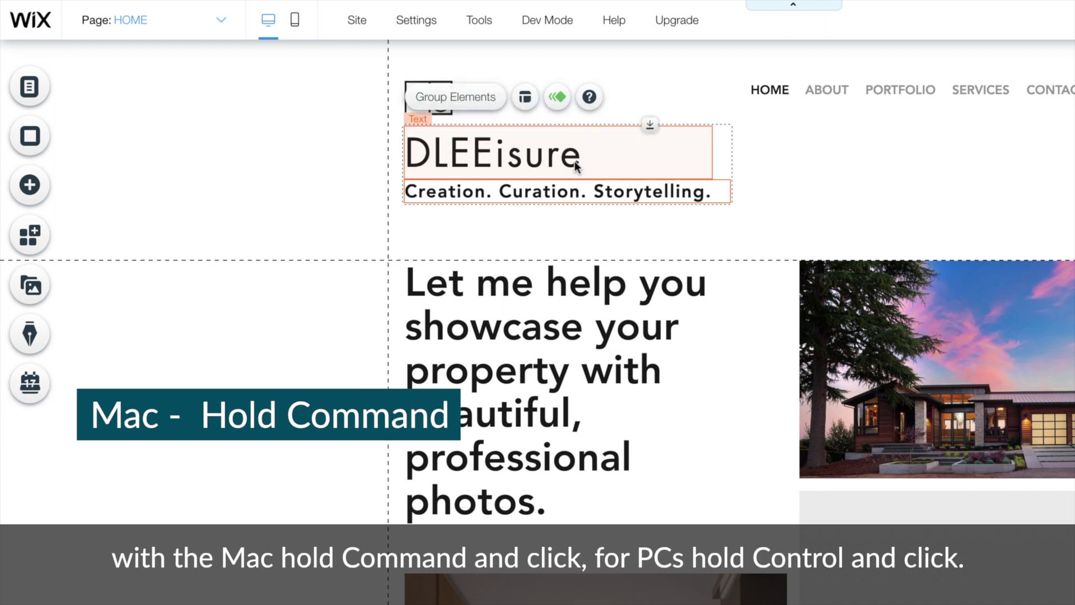
left_click(408, 107, "super")
left_click_drag(407, 107, 624, 283)
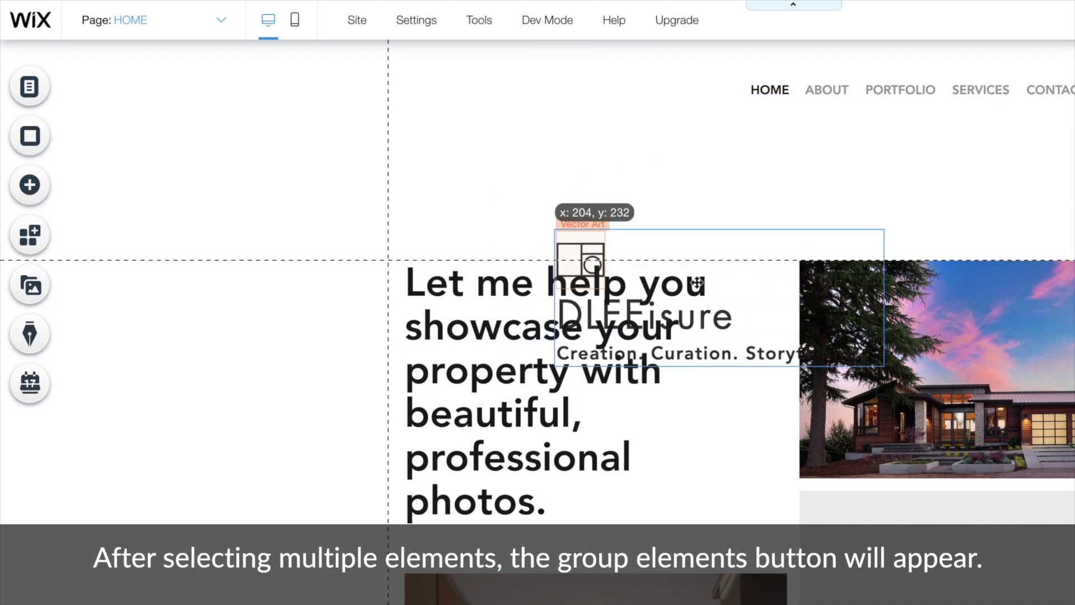
key("ctrl+z")
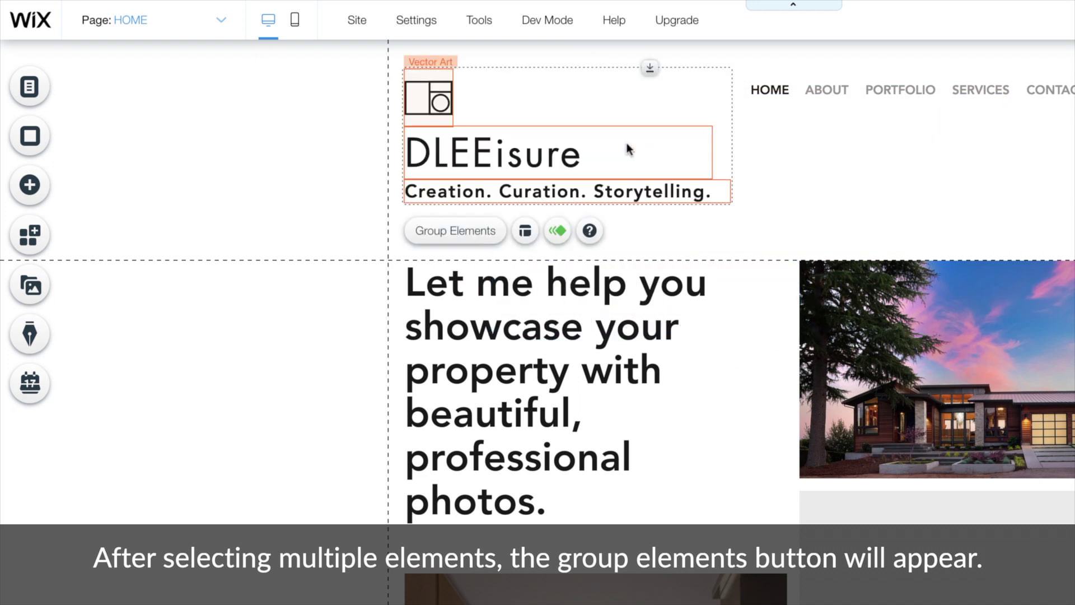
left_click(495, 232)
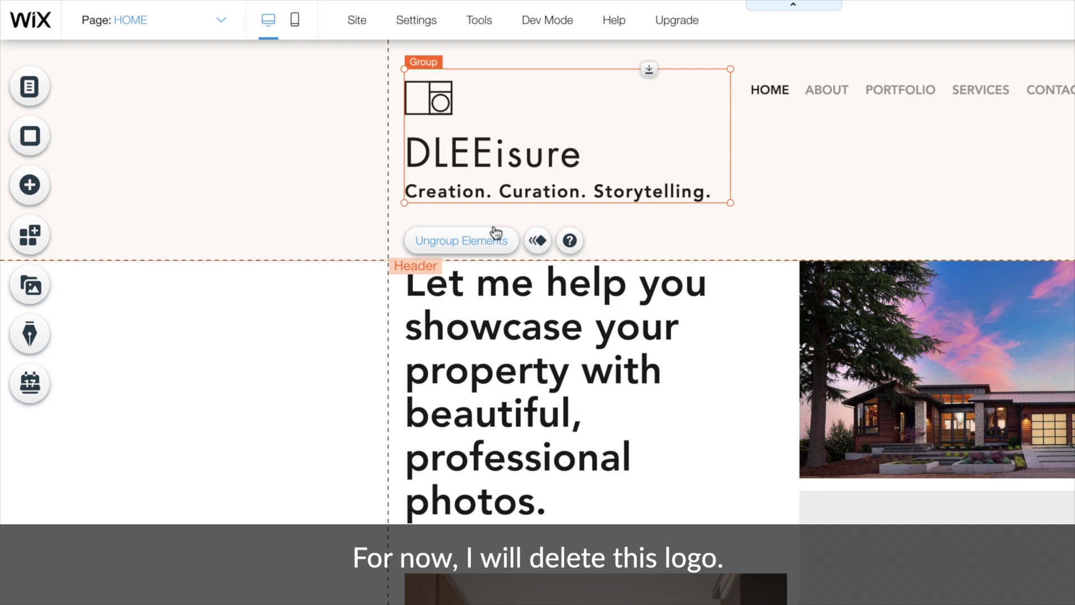
left_click(424, 97)
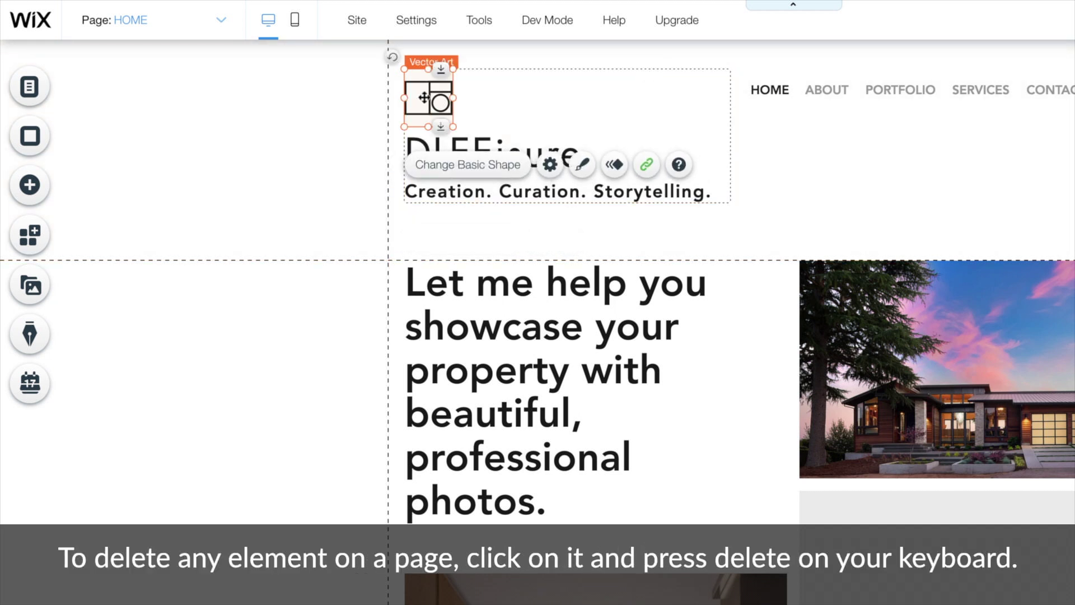
key("Delete")
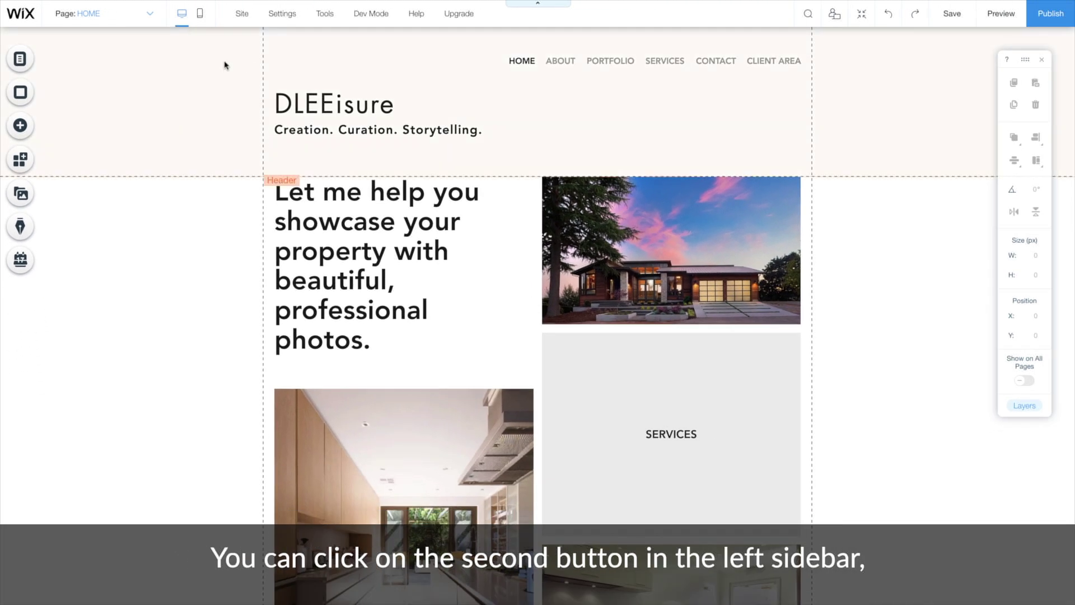
Open the home page's background settings and look at the available background colors.
left_click(21, 94)
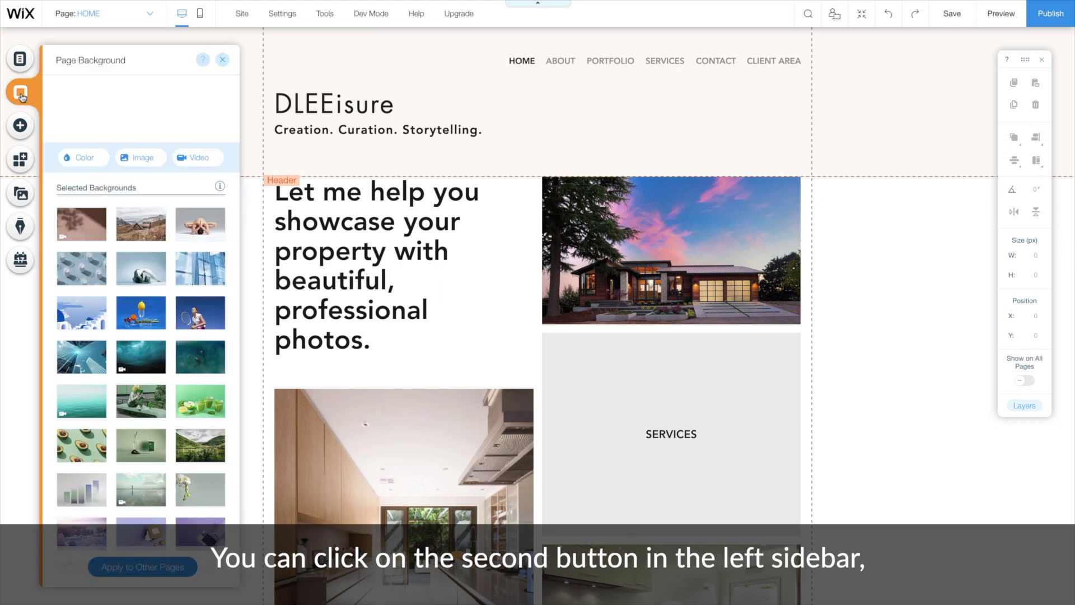
left_click(222, 59)
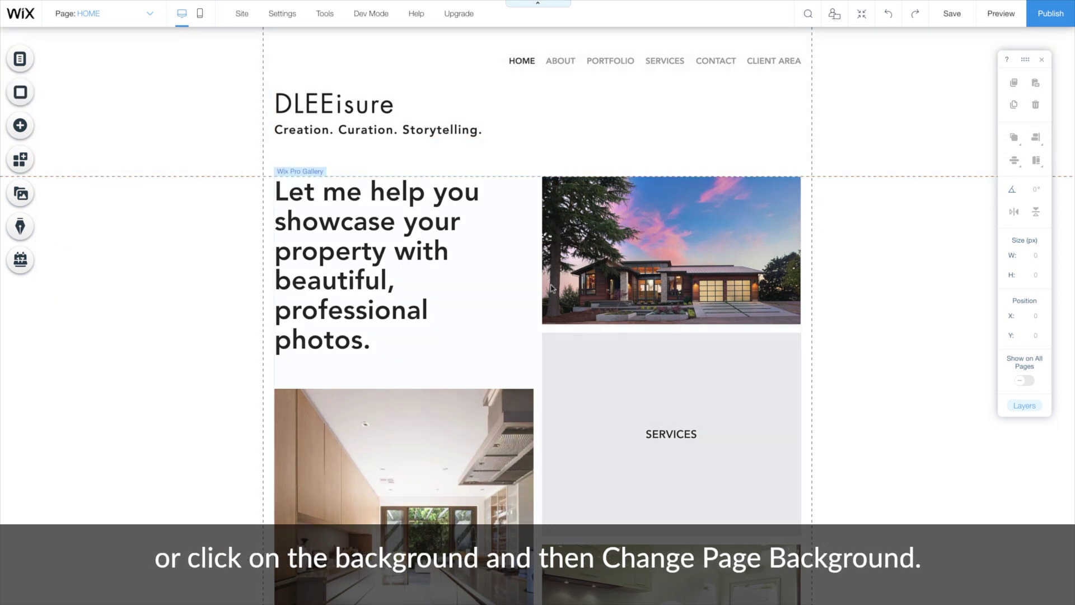
left_click(809, 338)
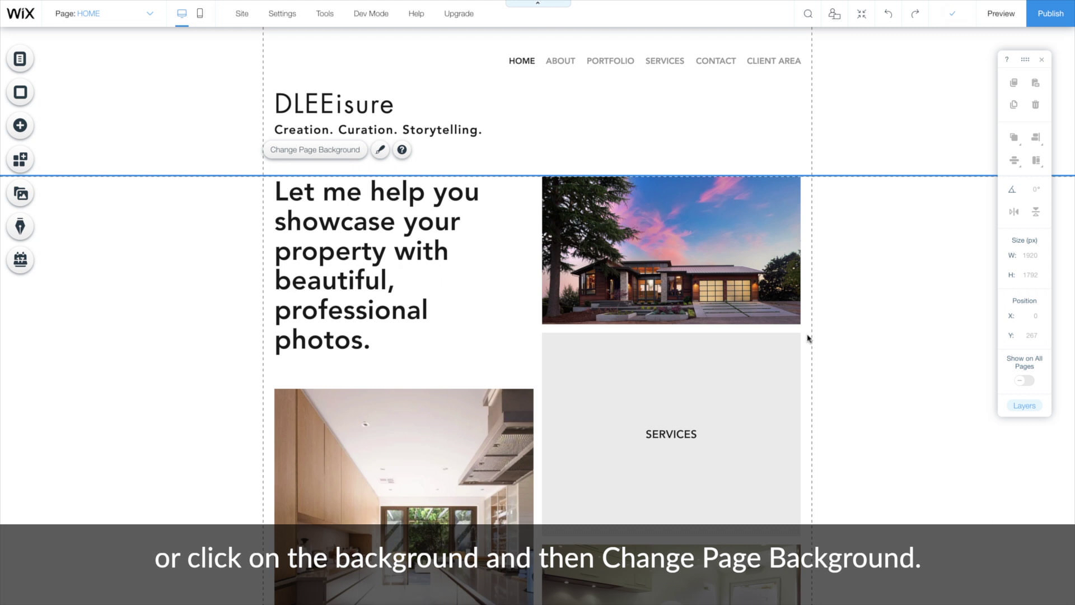
left_click(359, 150)
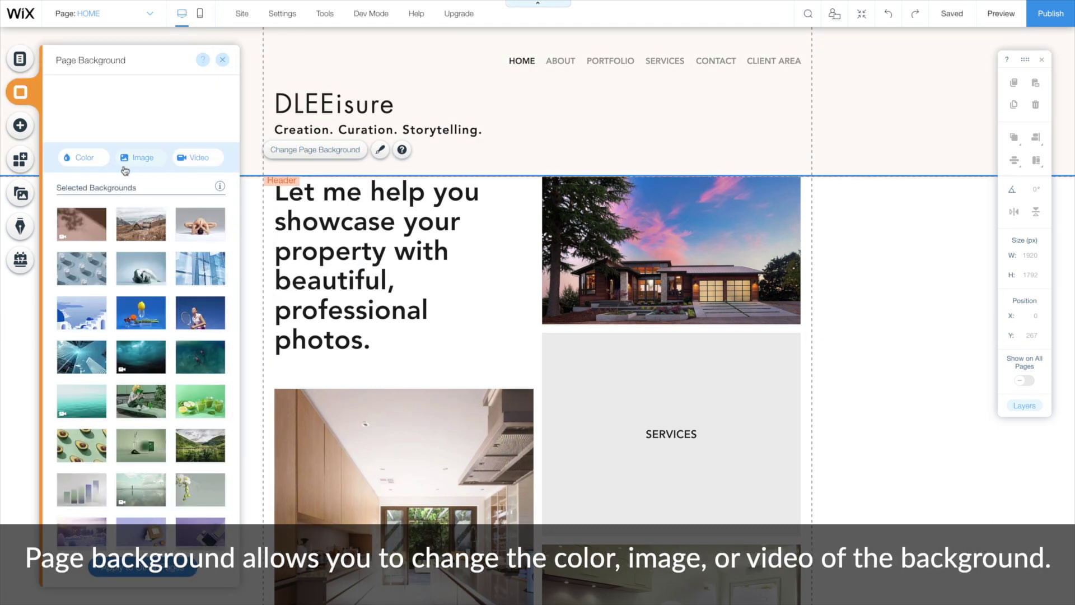
left_click(91, 162)
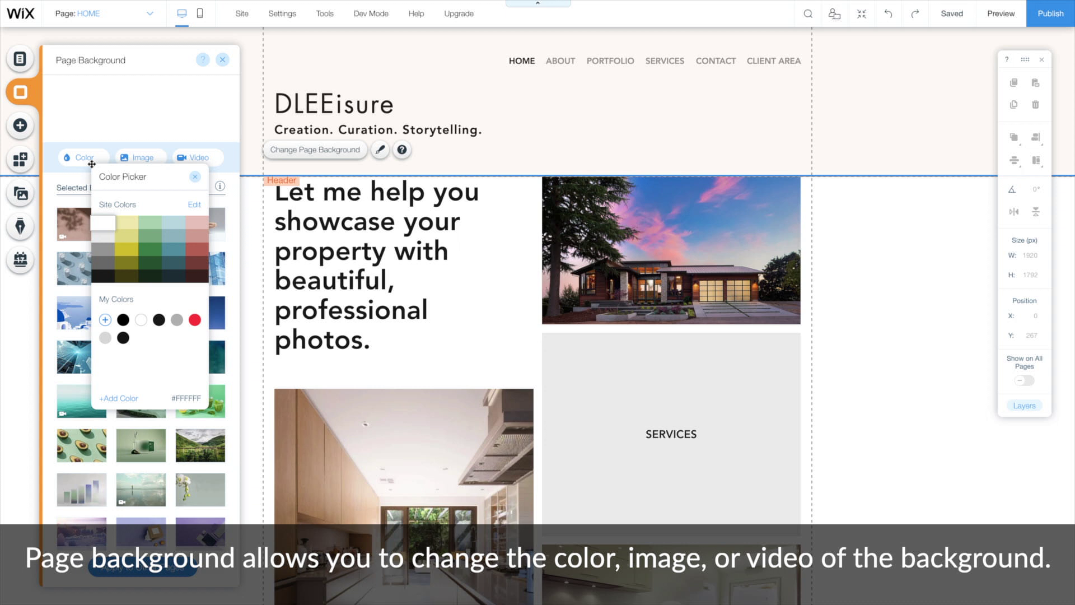
left_click(155, 161)
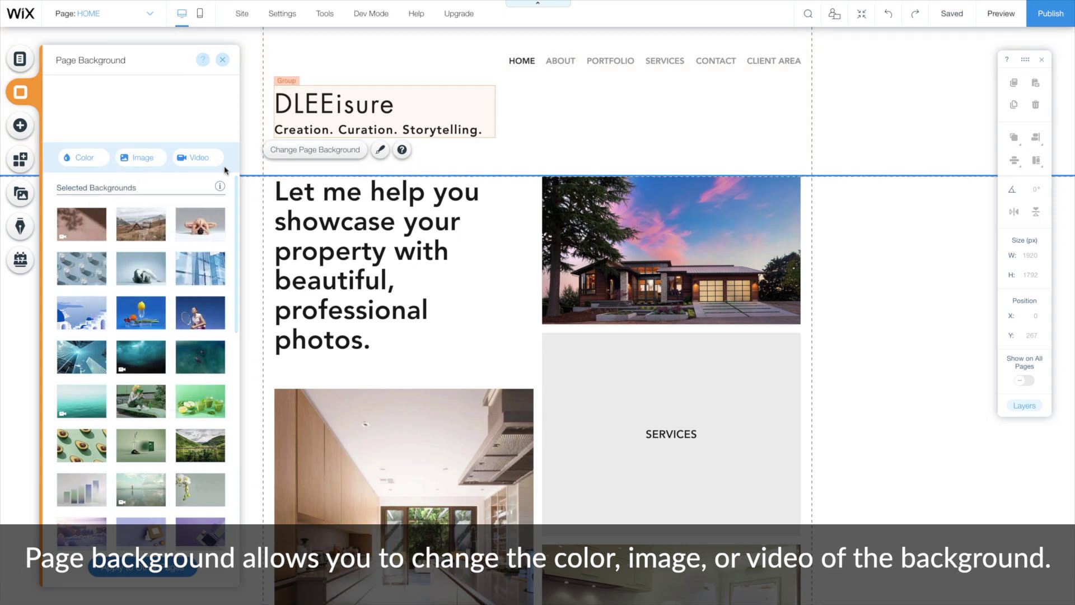
Try the tennis player, fruit still-life and milk glasses stock images as the page background.
left_click(213, 318)
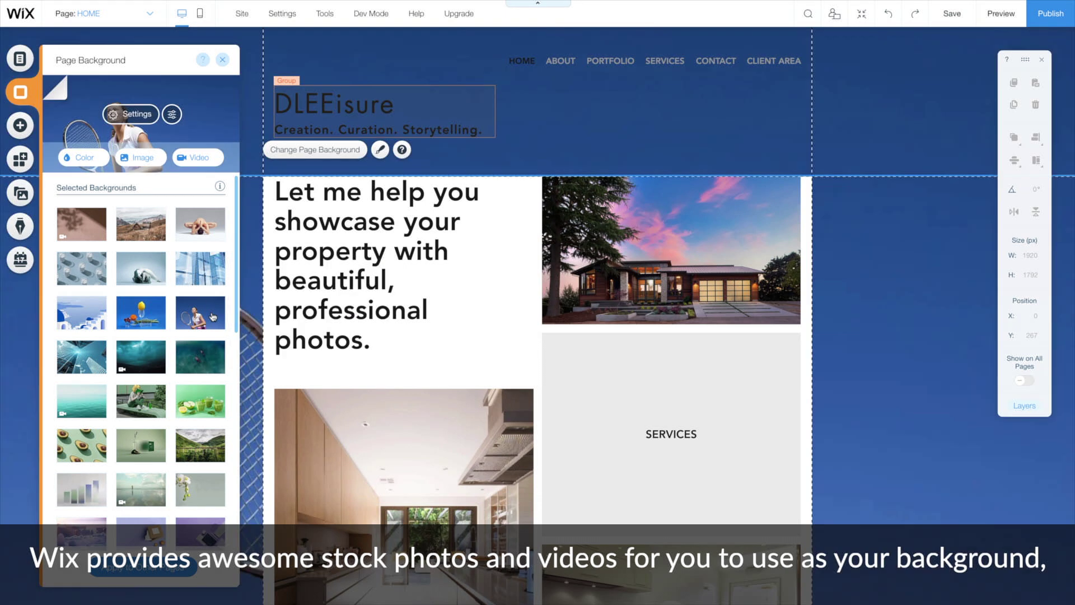
left_click(153, 318)
left_click(88, 278)
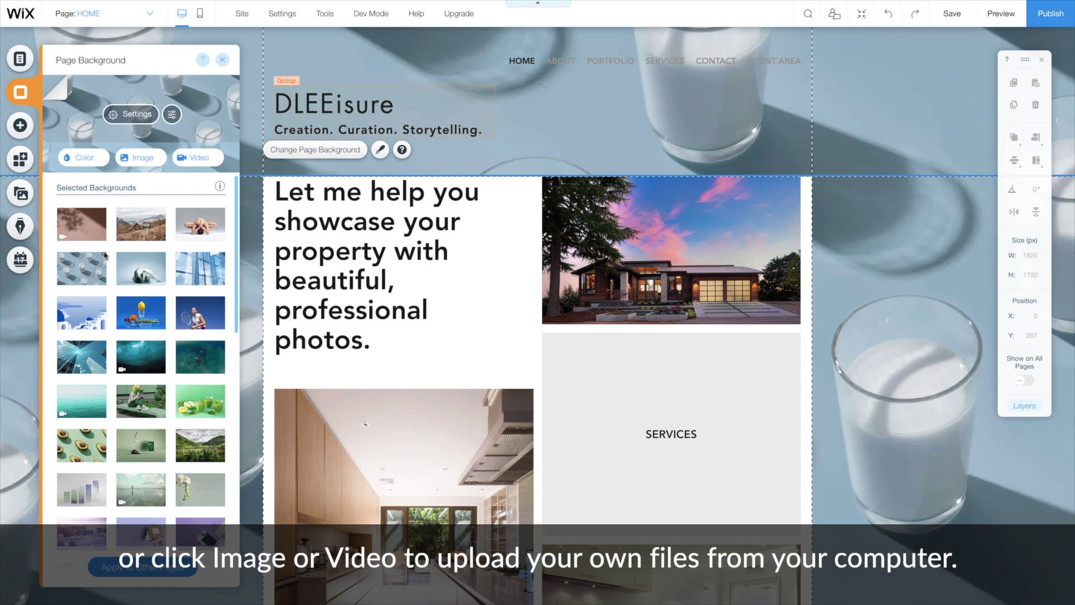
Look at the background image library and the sources available for uploading media.
left_click(159, 165)
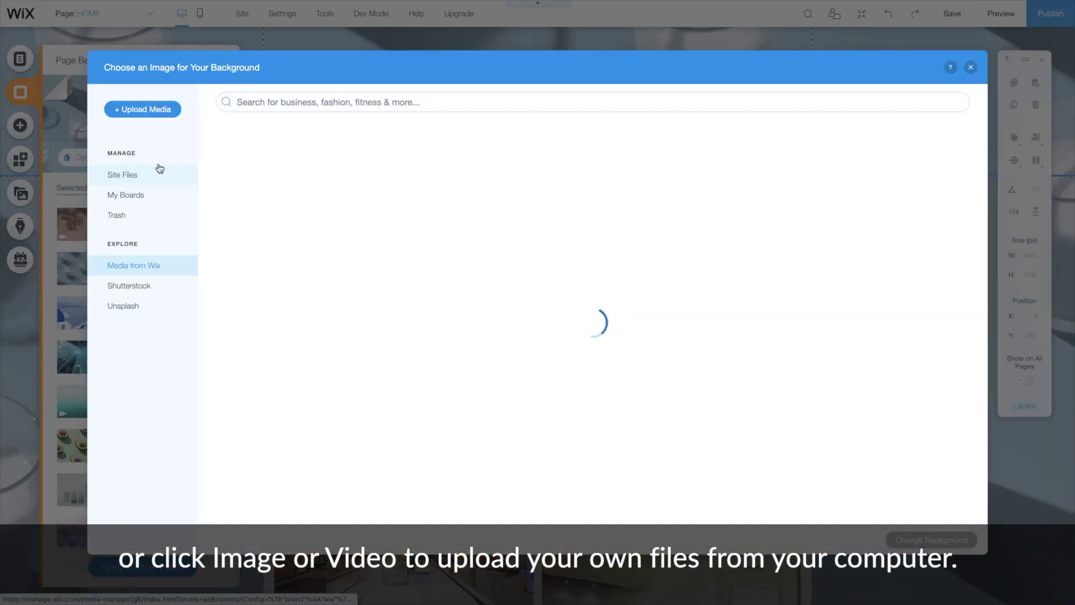
left_click(173, 110)
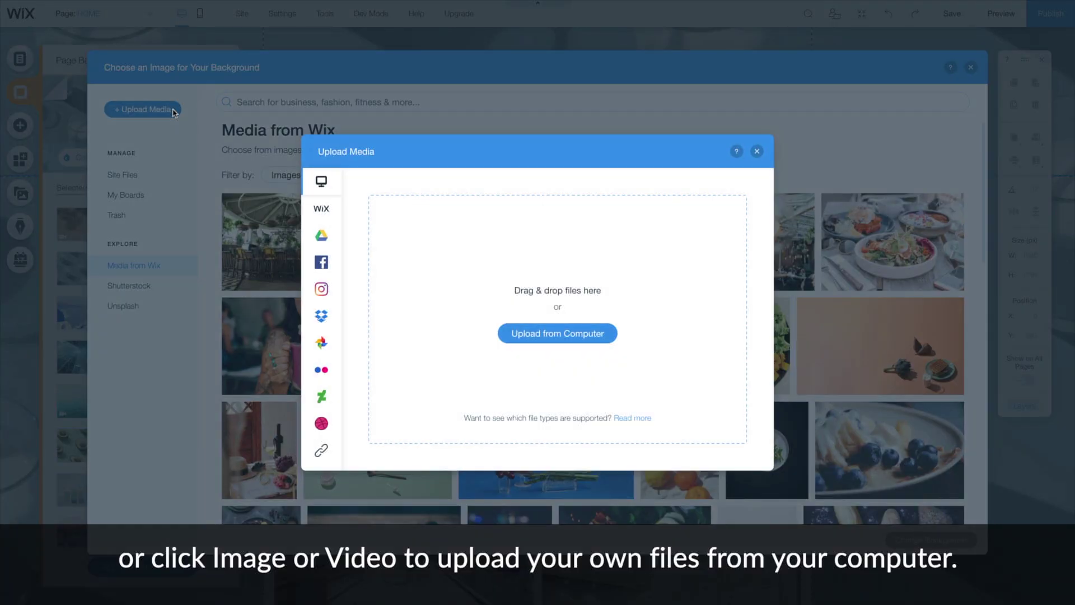
left_click(757, 151)
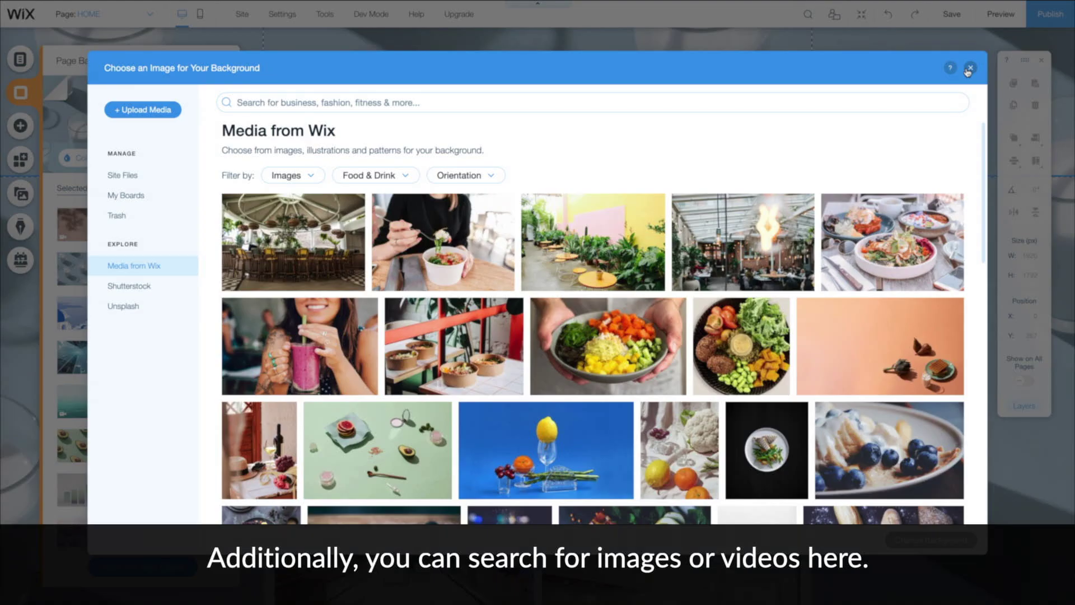
left_click(969, 69)
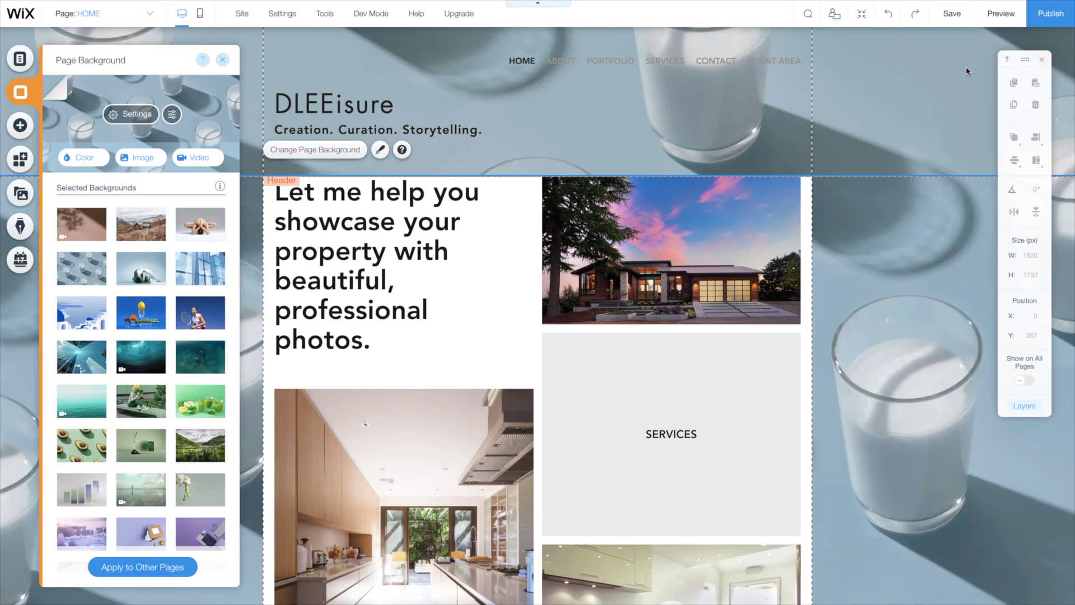
Set the page background color to white (#FFFFFF) and close the background settings.
left_click(103, 159)
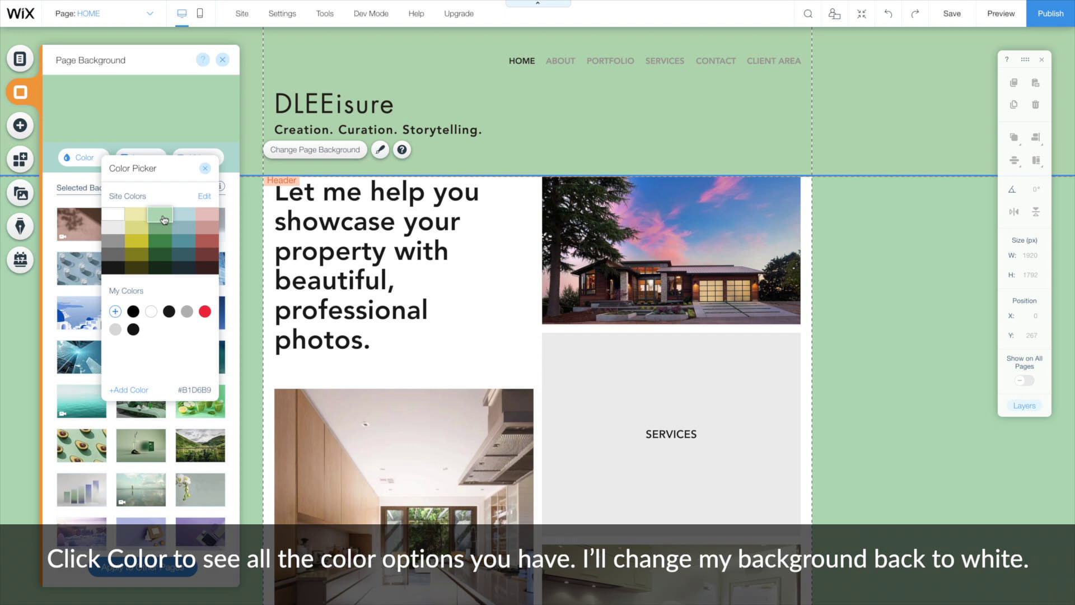
left_click(120, 217)
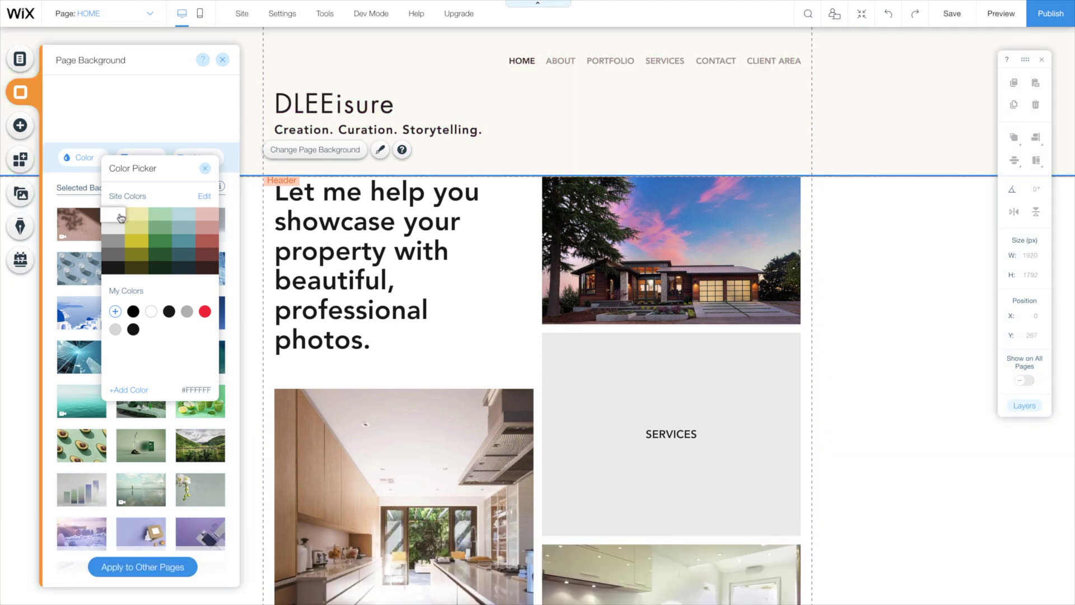
left_click(205, 168)
left_click(222, 60)
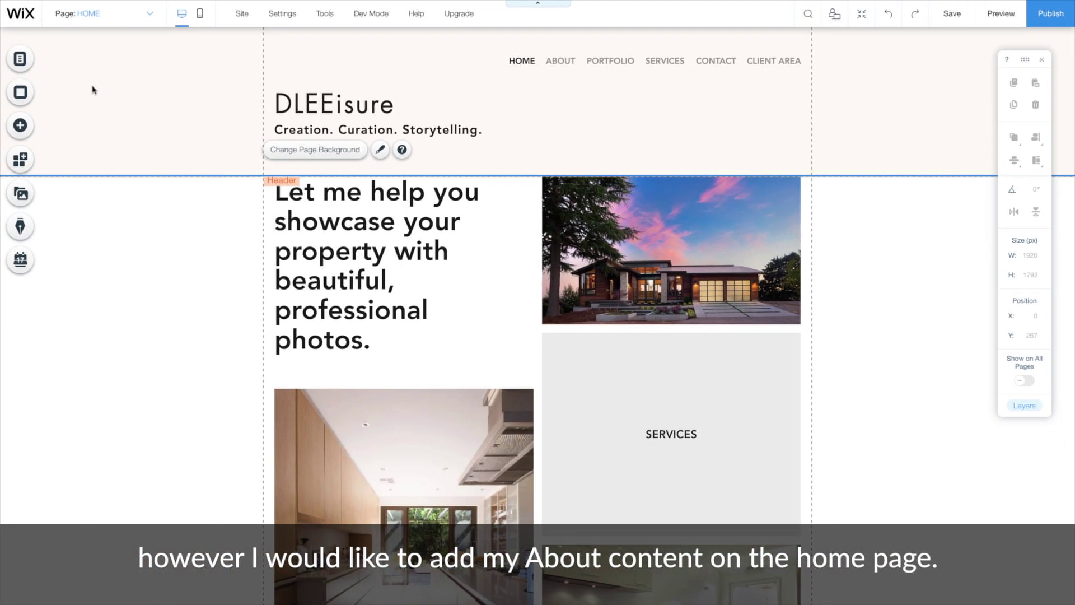
Look through the Contact, Welcome, Services, Testimonials and Classic strip designs that can be added to the page.
left_click(35, 128)
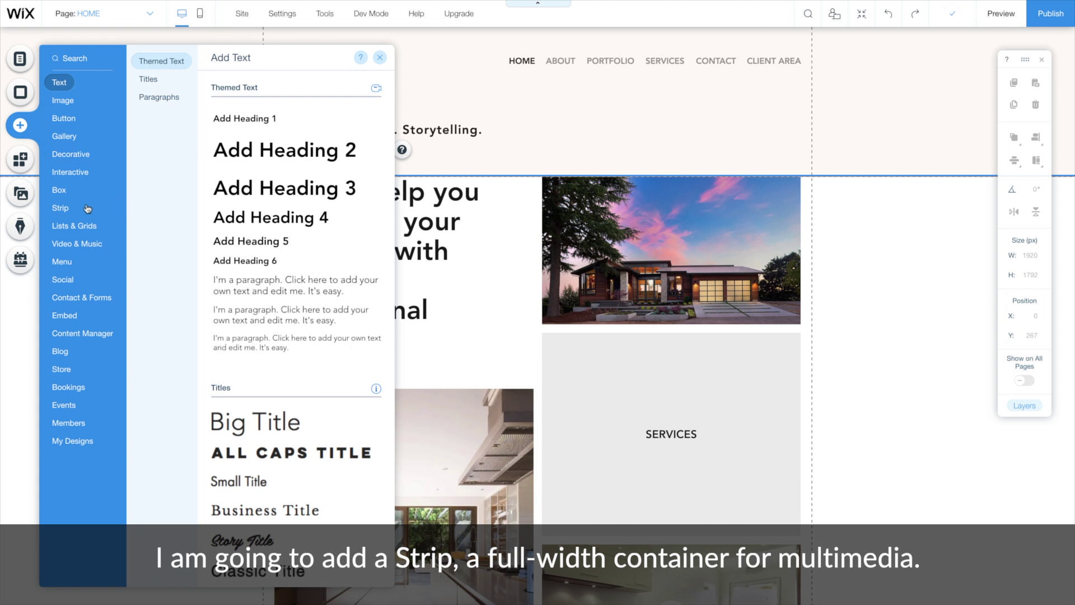
left_click(59, 210)
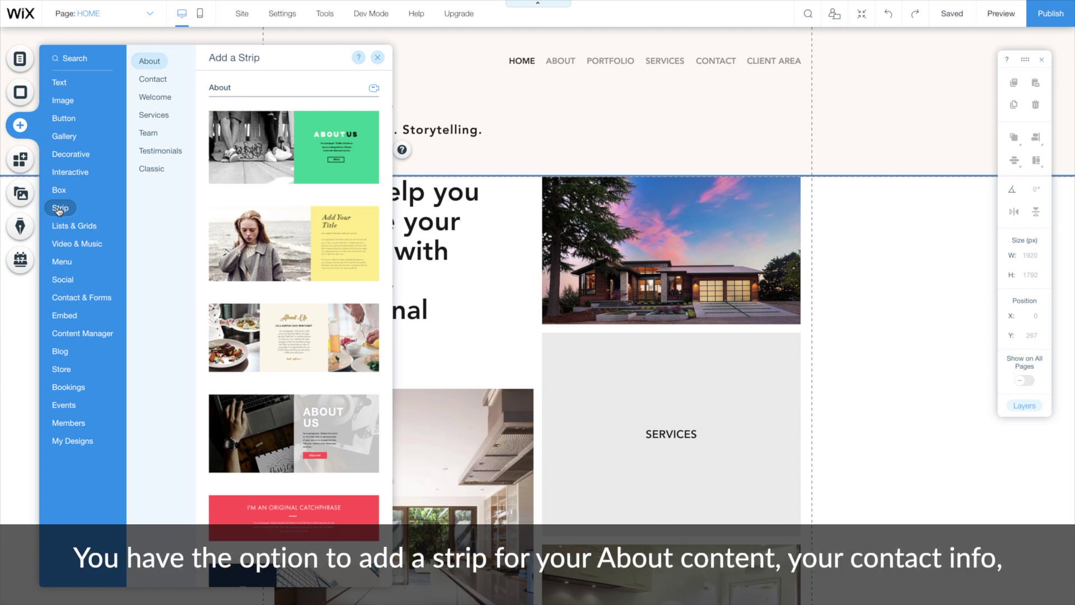
left_click(167, 80)
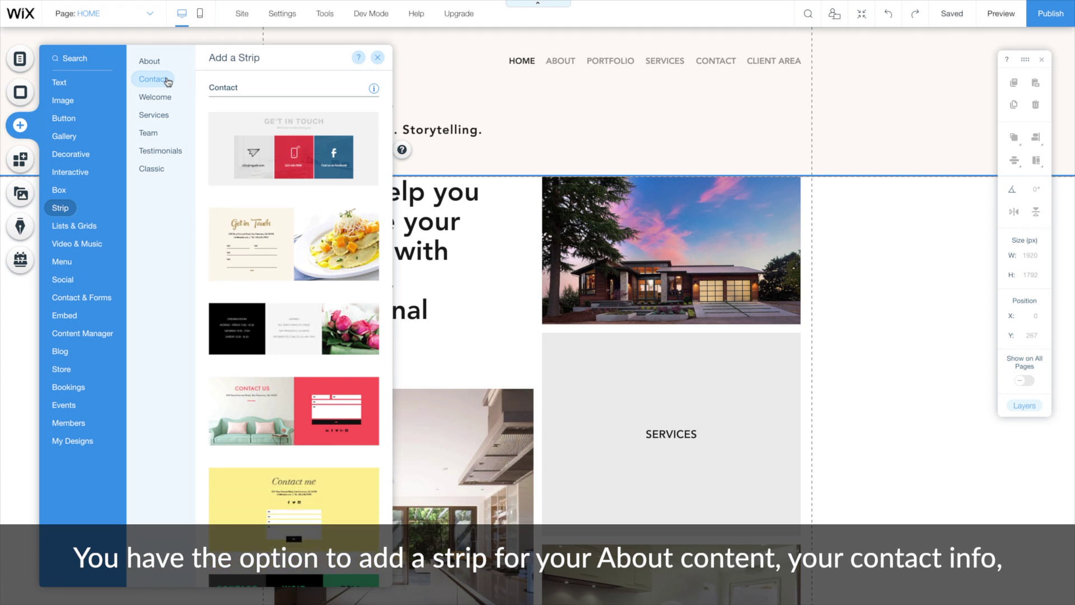
left_click(173, 99)
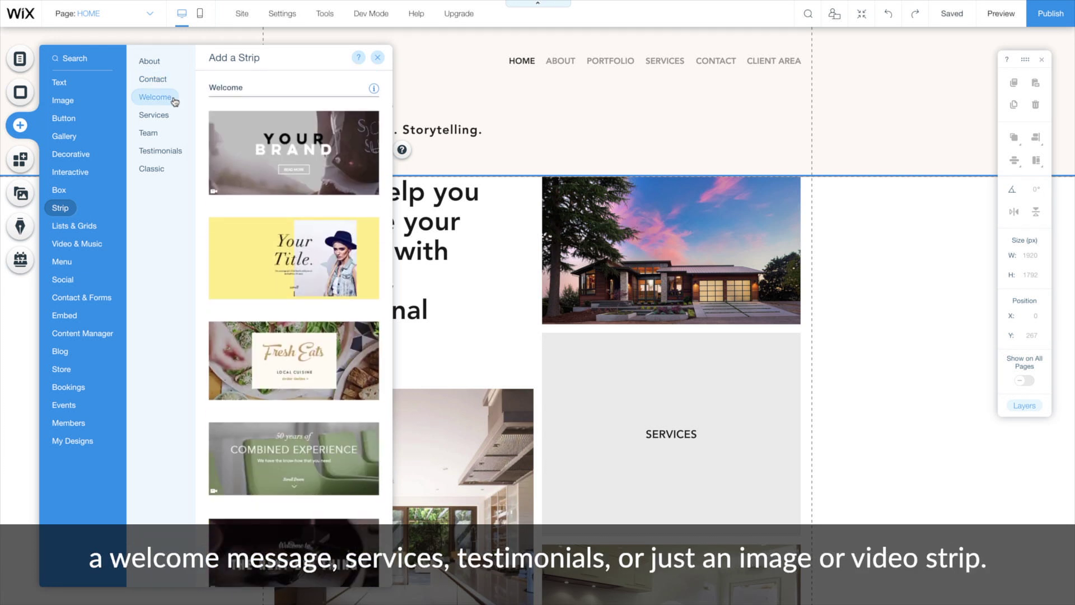
left_click(170, 114)
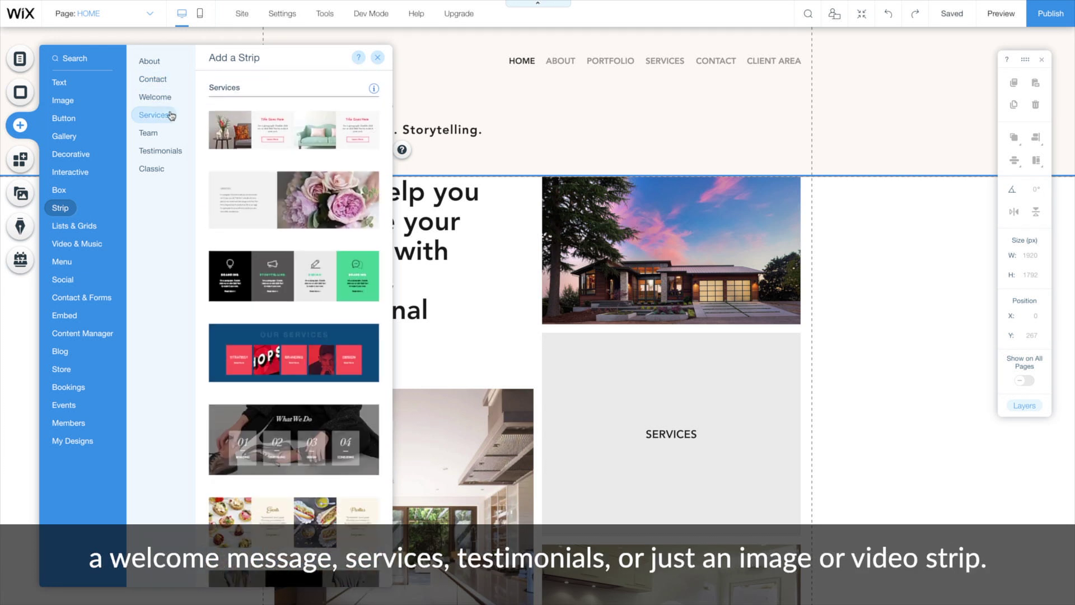
left_click(164, 153)
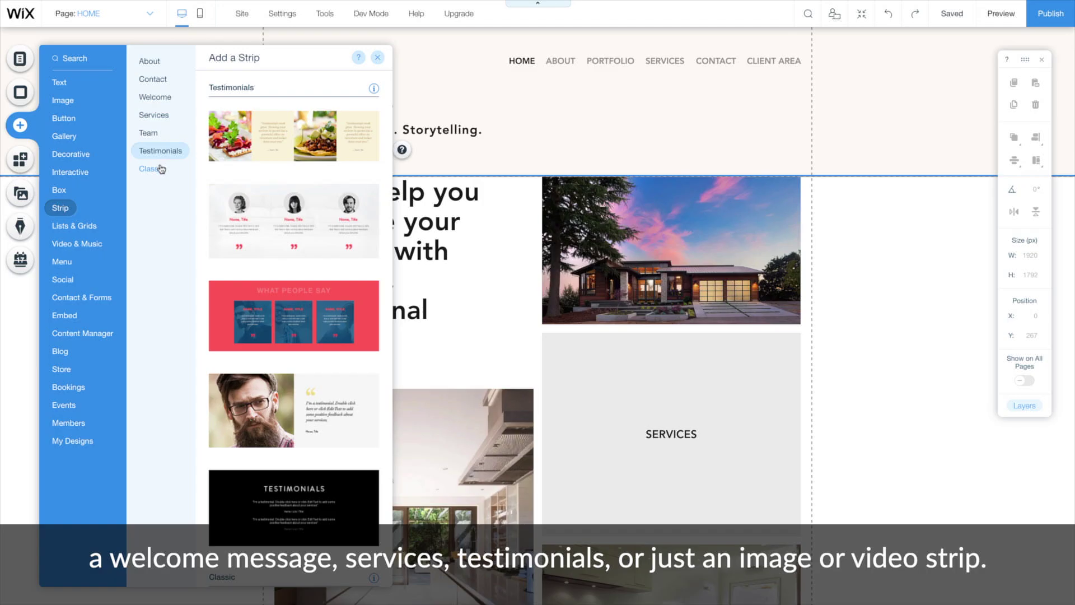
left_click(160, 168)
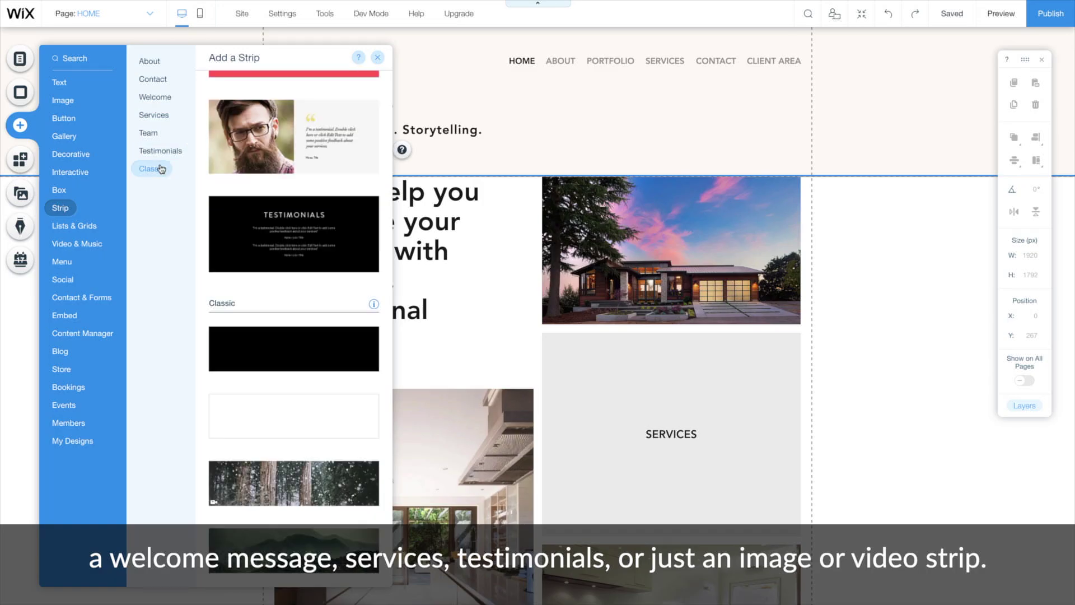
Add the About strip with the dark desk photo and ABOUT US heading below the home page's existing content.
left_click(165, 61)
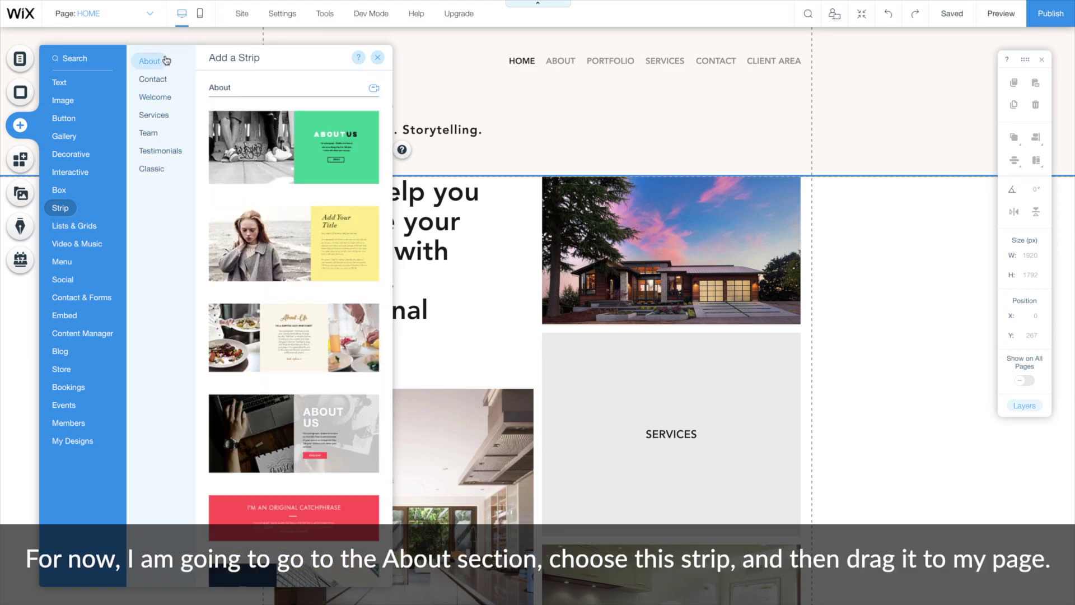
scroll(336, 334, "down", 2)
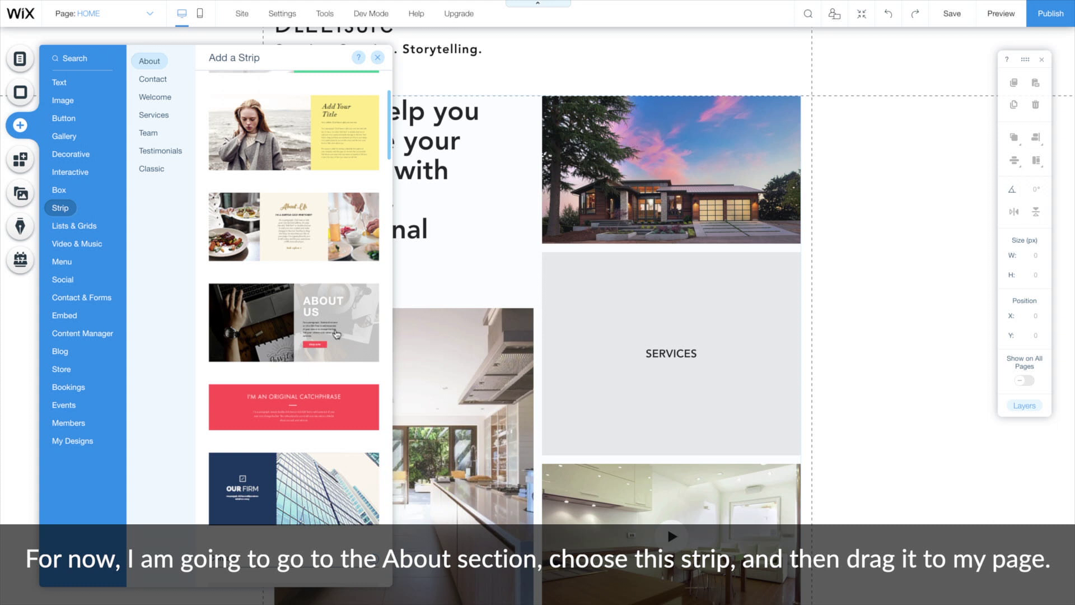
left_click(336, 333)
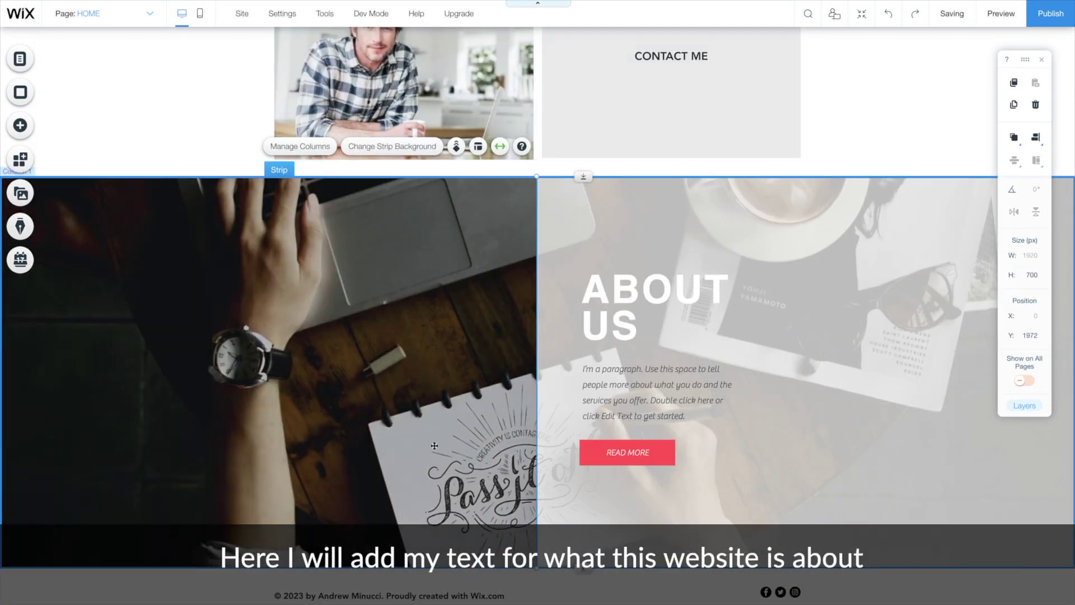
Replace the strip's paragraph with the site description starting "My passion in life is the work I do in my occupation" and place Read More just below.
double_click(650, 393)
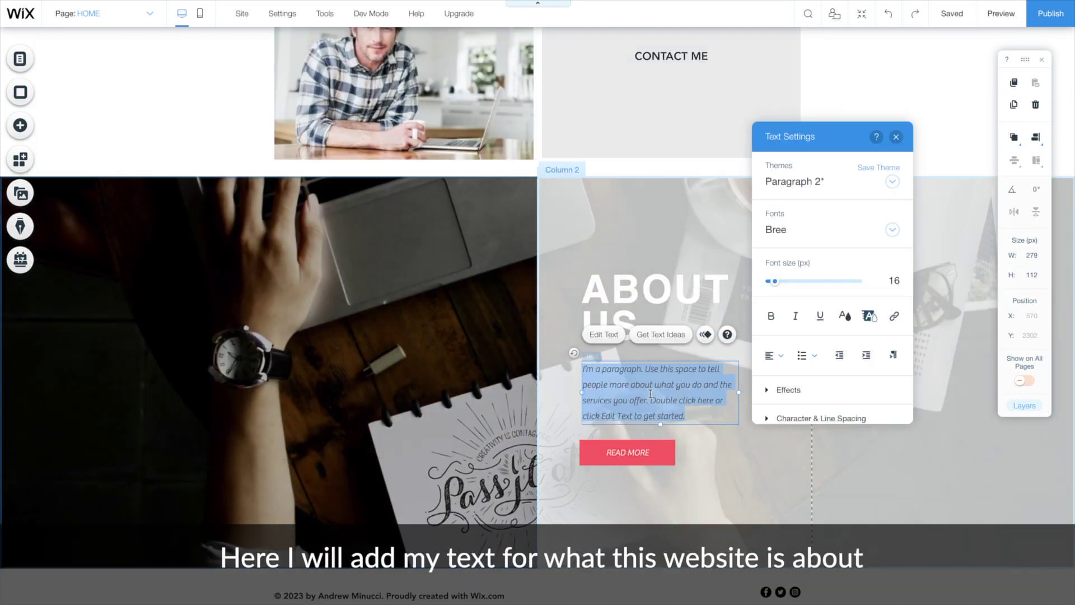
type("My passion in life is the work I do in my occupation. However, I do have other interests outside of my career. DLEEisure was created to give me the opportunity to curate and share my diverse interests through storytelling mediums like photography and videography. I also hope to make this platform a place where a community of educators who are also passionate about things outside of education can come together to engage with one another, and share ideas, stories, and passions.")
scroll(650, 393, "down", 2)
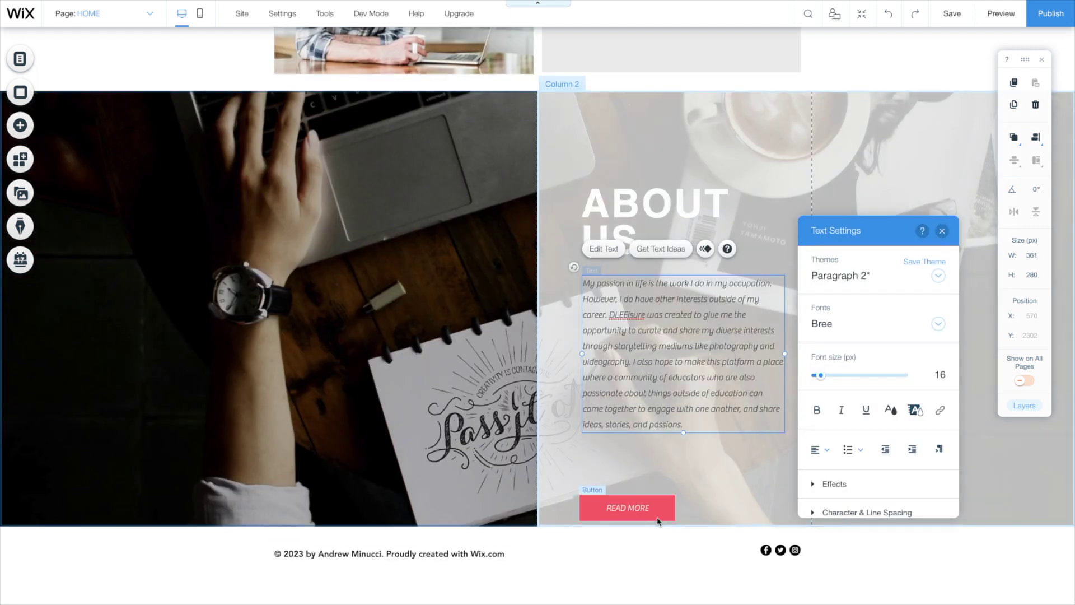
left_click(658, 518)
Upload IMG_20200101_082631.917.jpg from the Downloads folder as an image for the background of the strip's photo column.
left_click(372, 293)
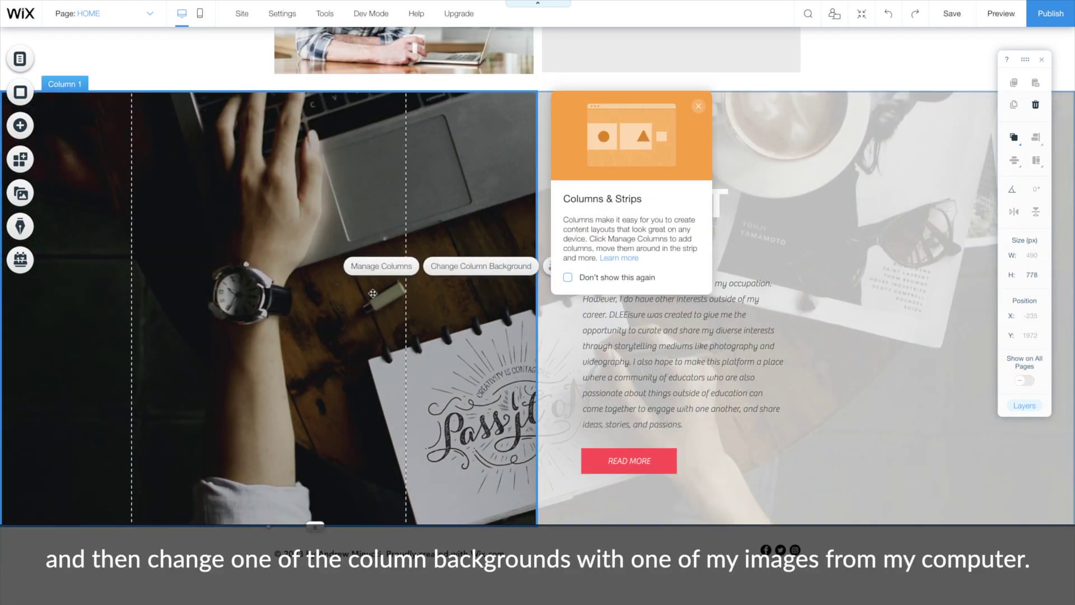
left_click(470, 268)
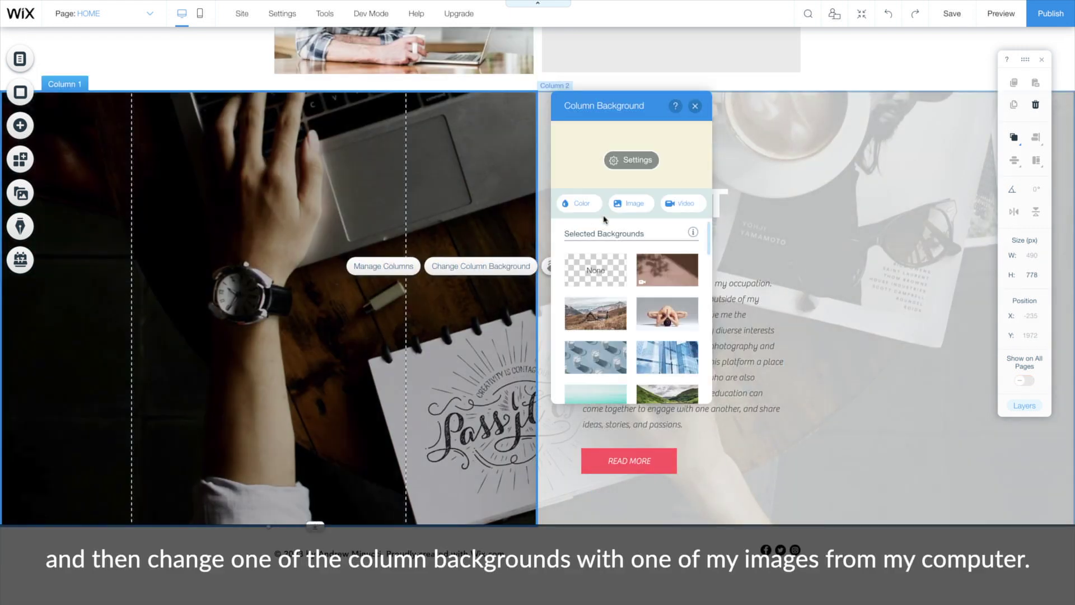
left_click(621, 203)
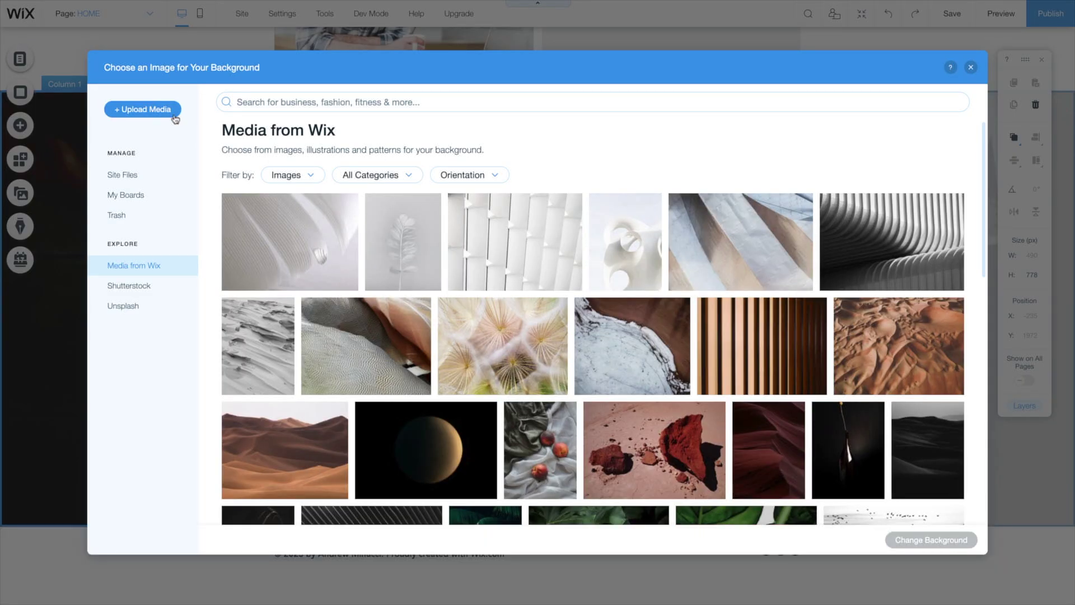
left_click(142, 109)
left_click(543, 335)
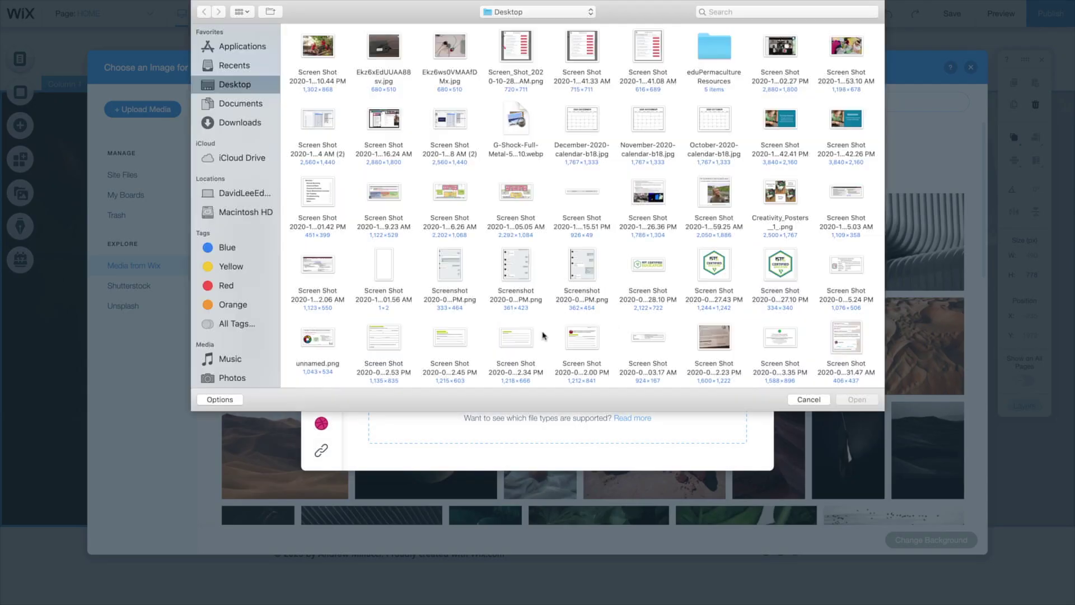
left_click(264, 123)
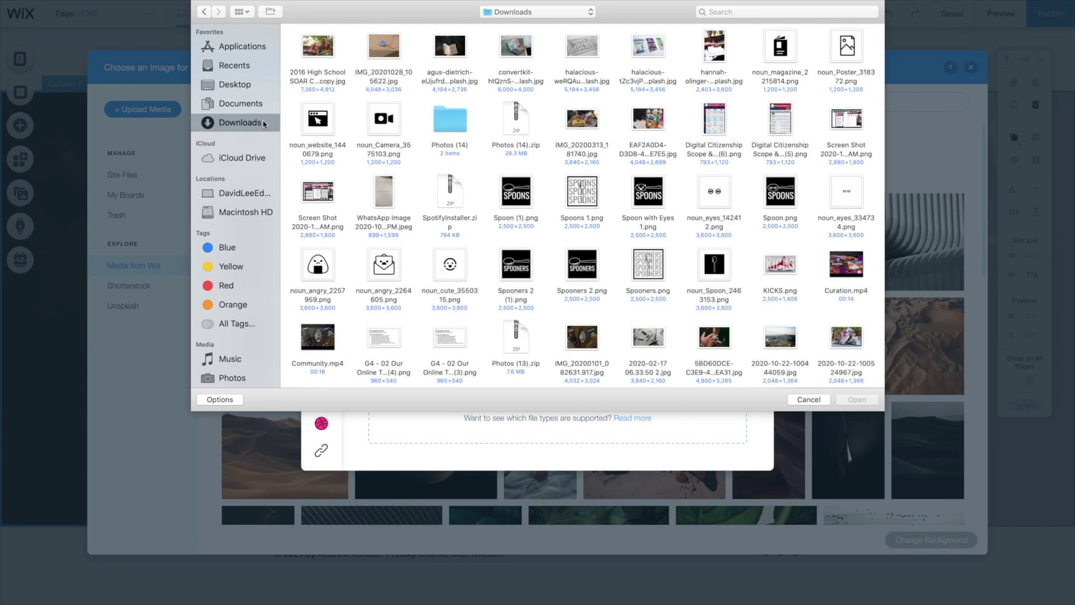
double_click(583, 339)
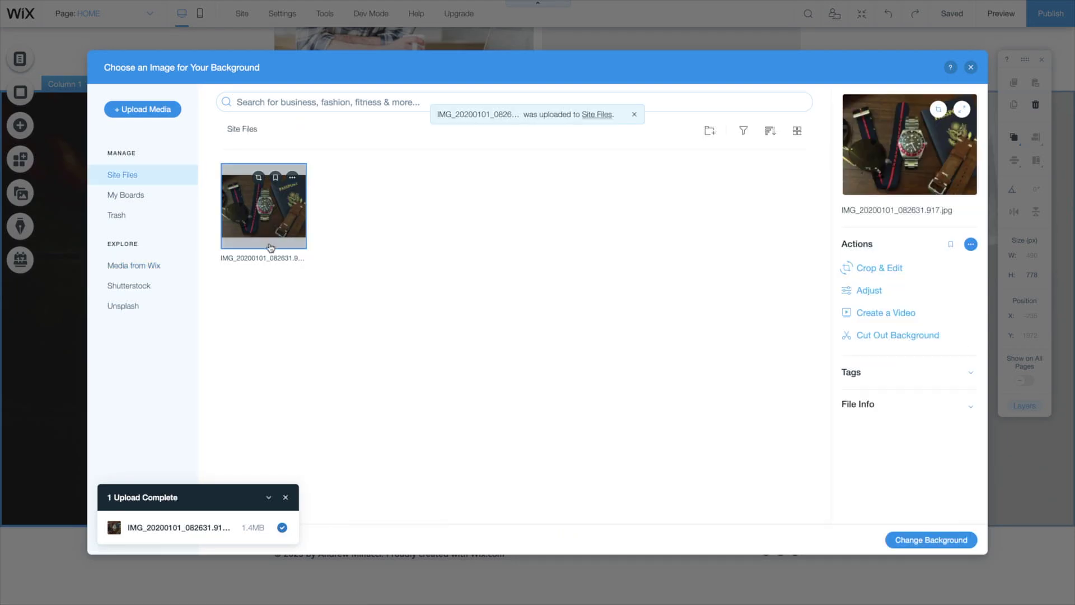
Rename the uploaded image as Tudor Black Bay GMT and apply it as the first column's background.
left_click(271, 258)
type("Tudor Black Bay GMT")
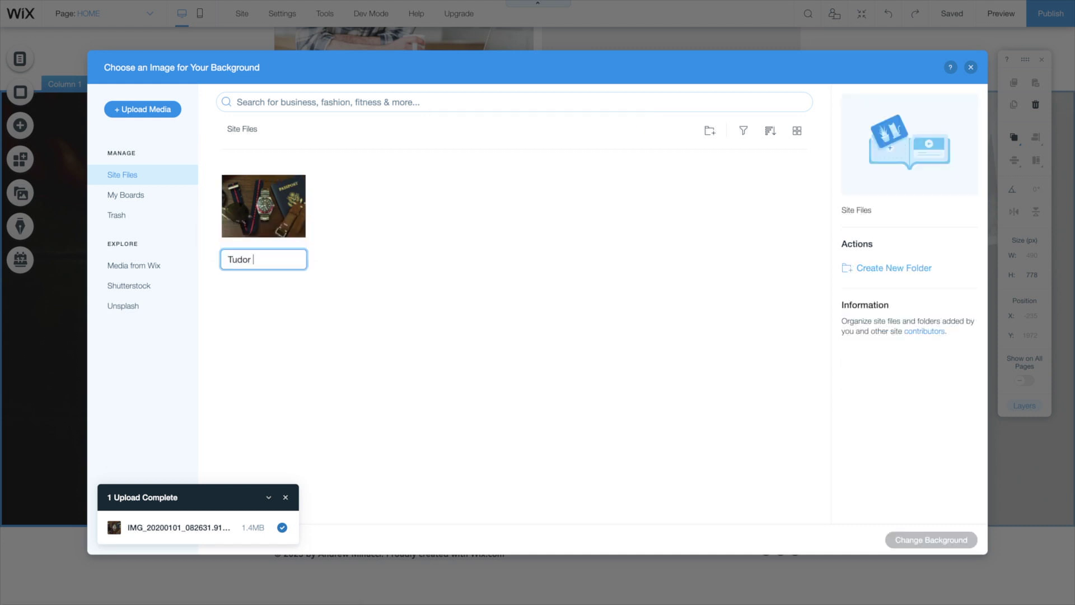
key("Return")
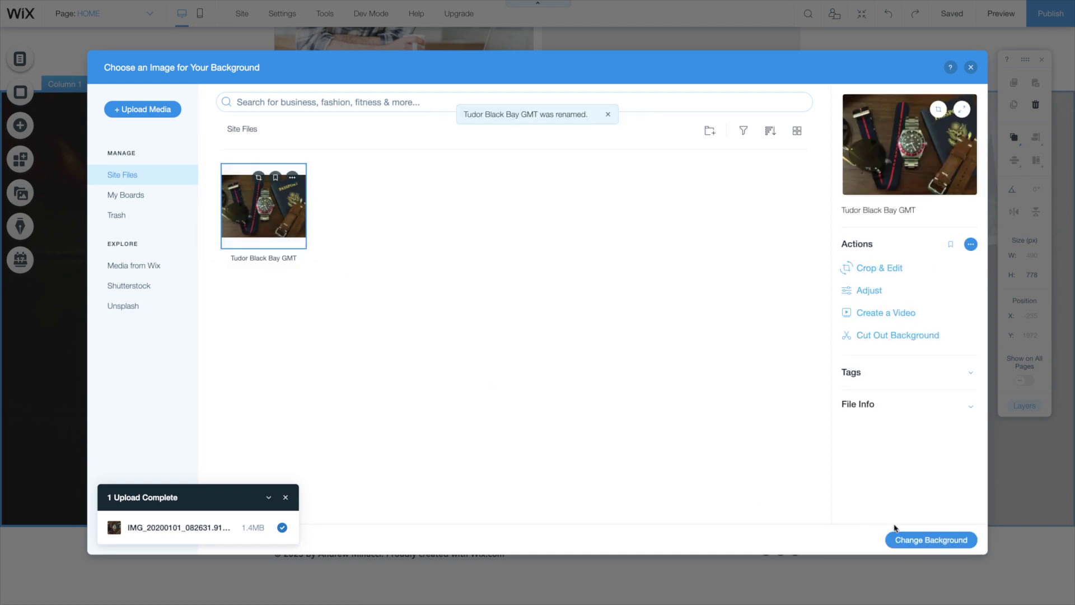
left_click(946, 540)
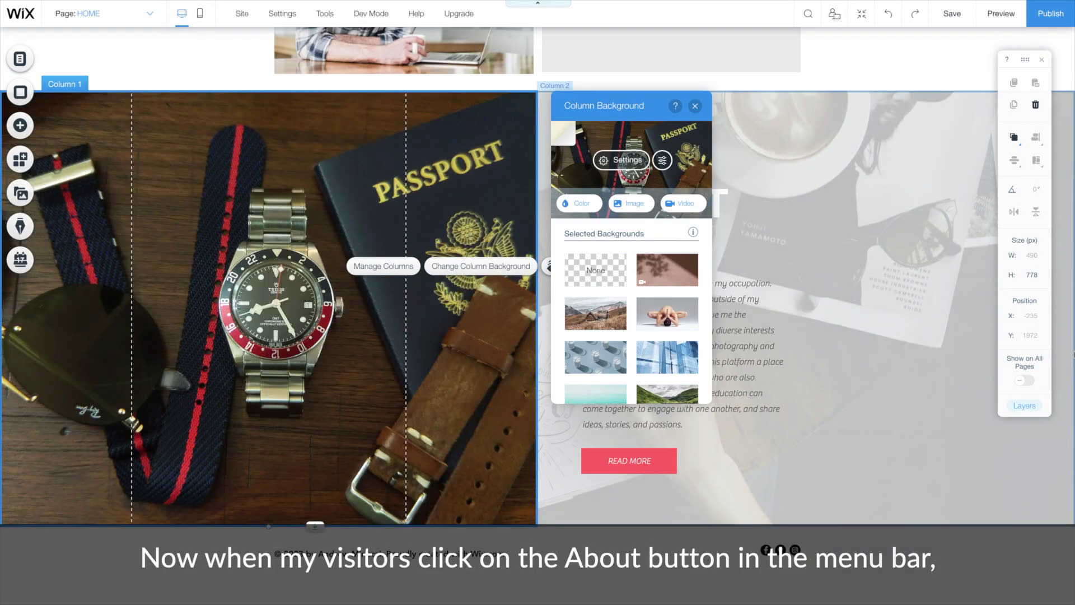
left_click(695, 106)
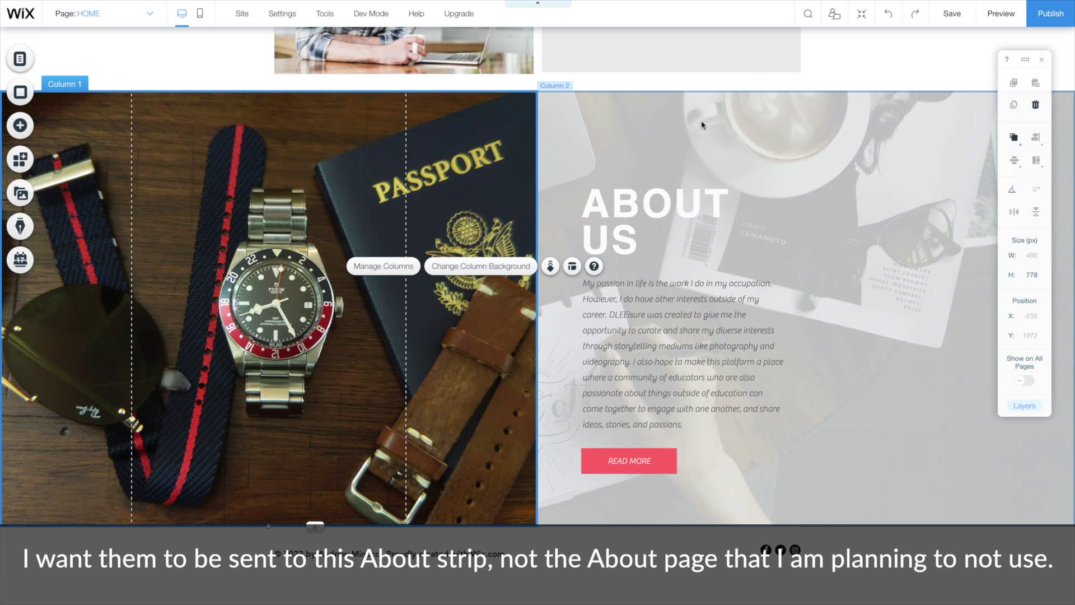
Place an anchor just above the About Us strip on the home page, and hide the floating editing toolbar and anchor tip.
scroll(703, 119, "up", 20)
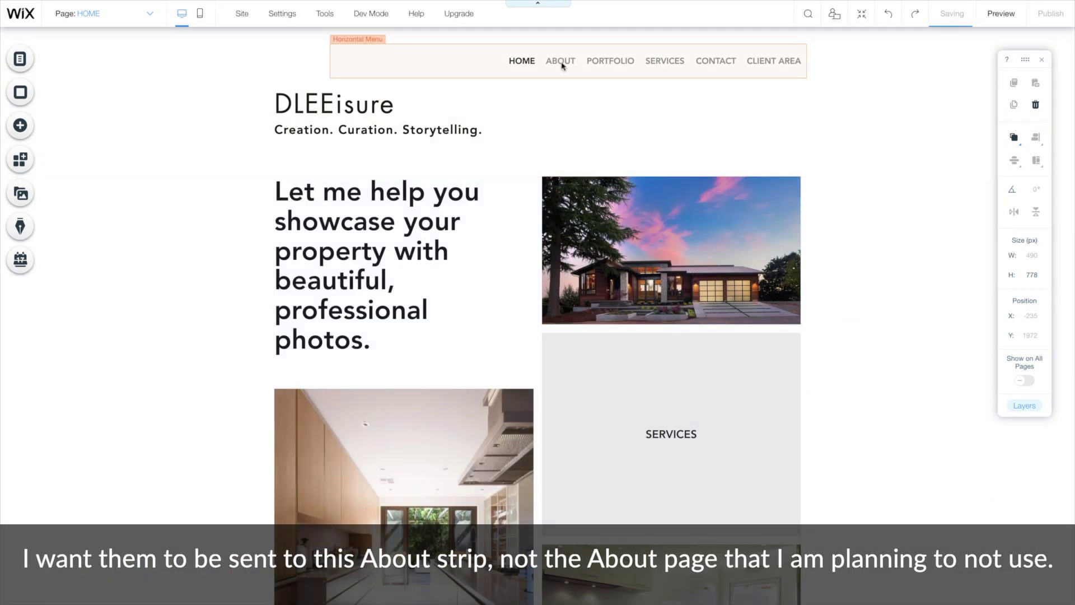
scroll(561, 65, "down", 20)
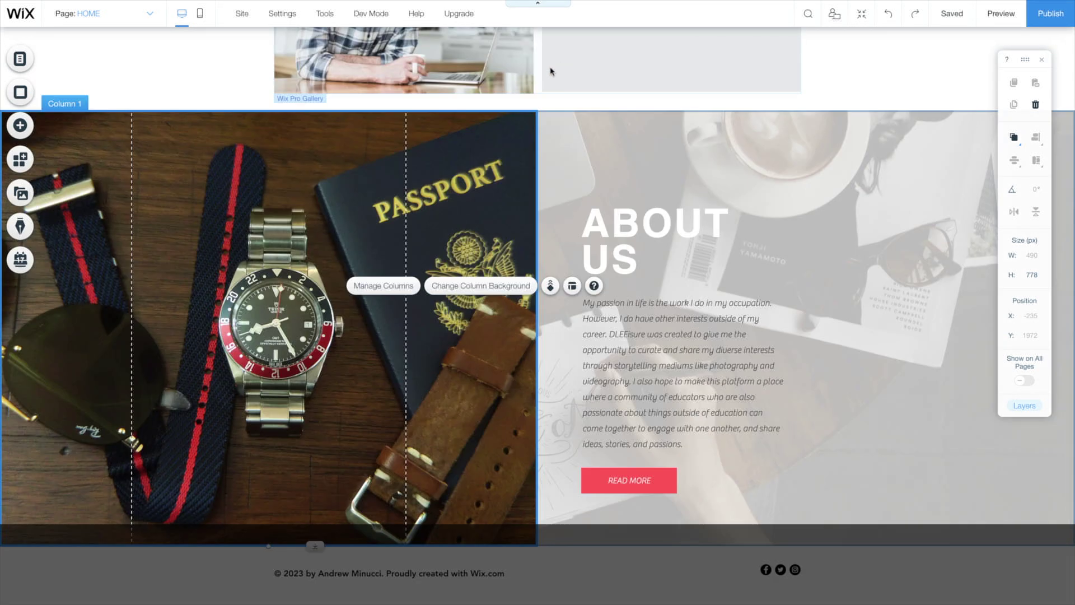
left_click(30, 128)
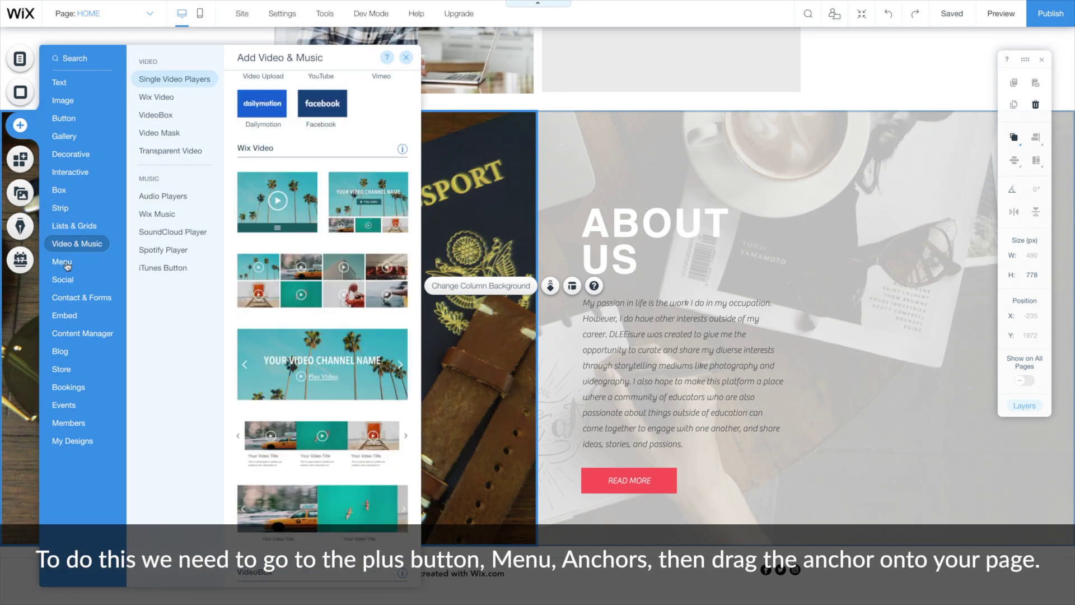
mouse_move(66, 263)
left_click(165, 152)
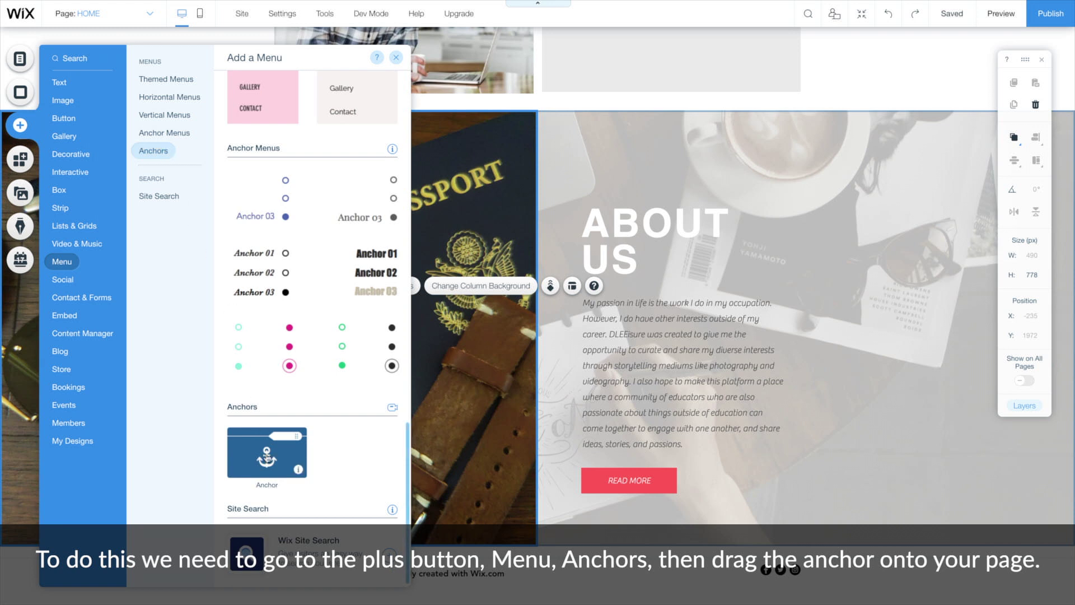
left_click_drag(267, 456, 982, 96)
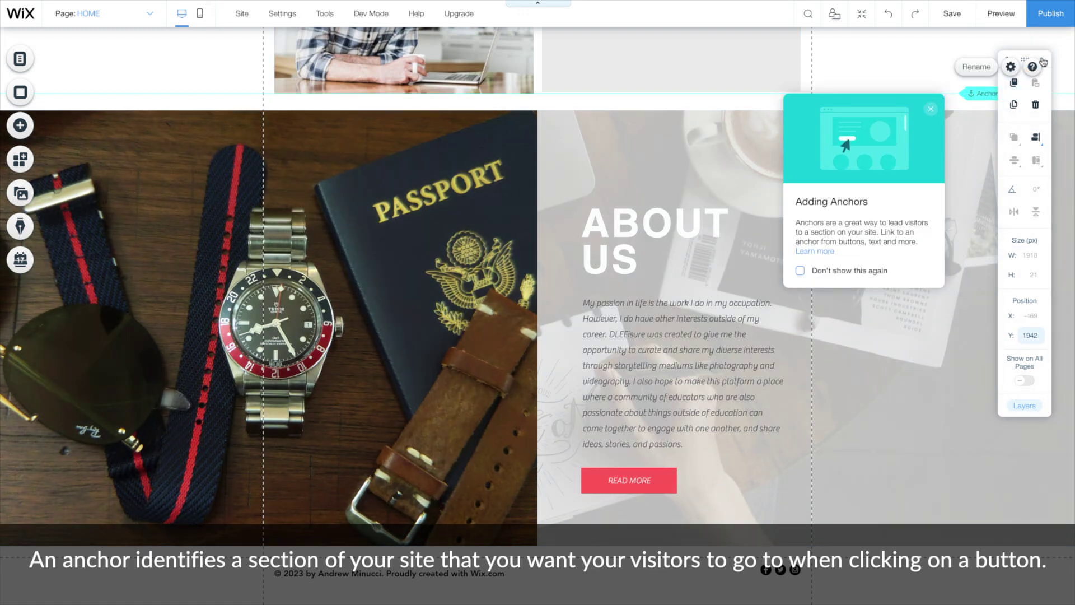
left_click(1042, 59)
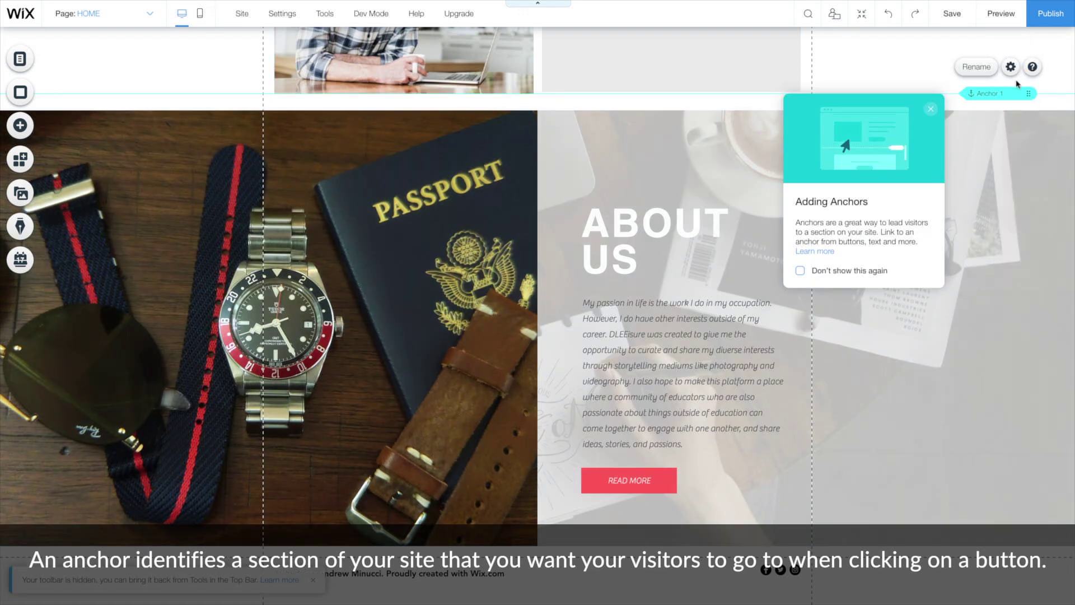
left_click(930, 109)
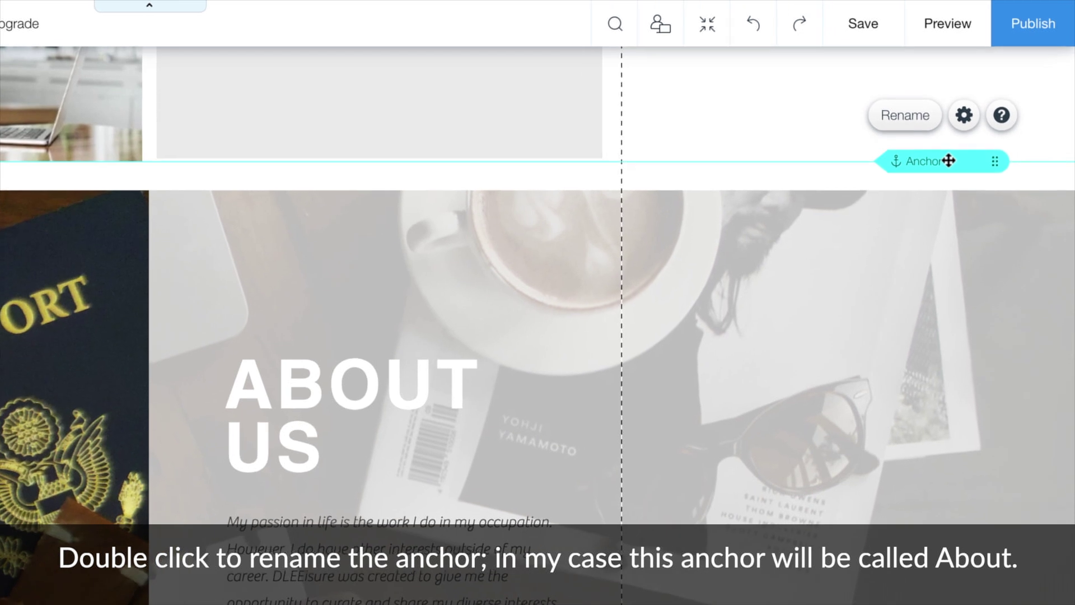
Rename the anchor above the About Us strip as About and close its settings.
double_click(1002, 93)
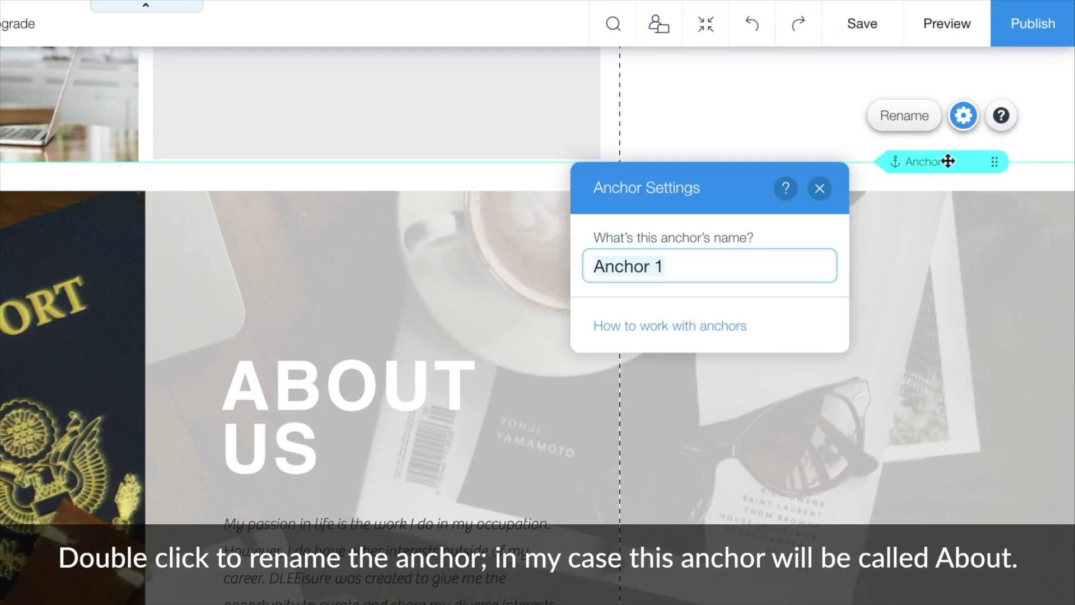
type("About")
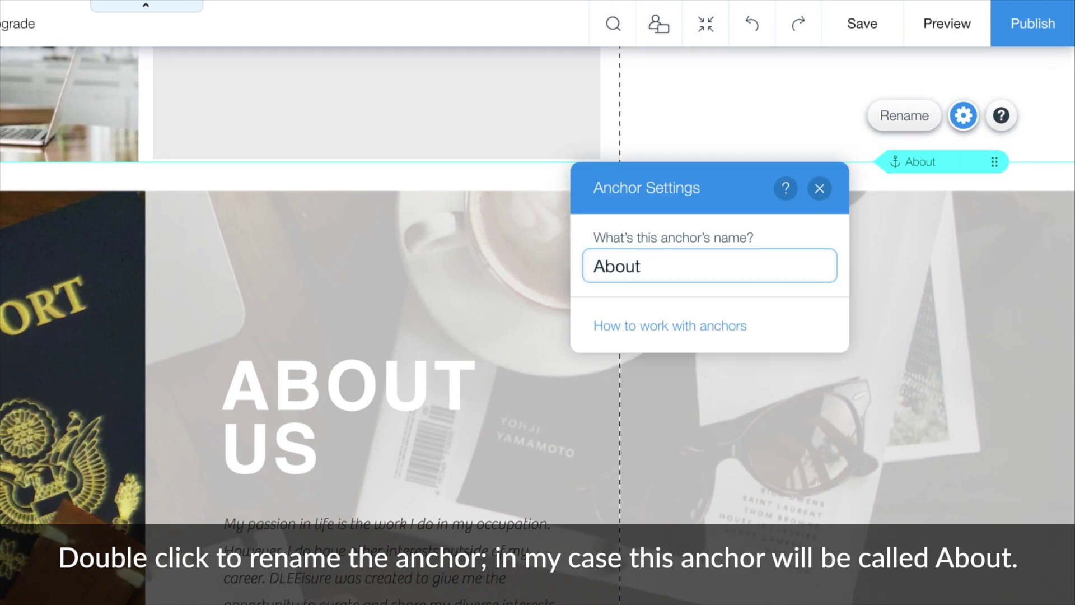
left_click(820, 188)
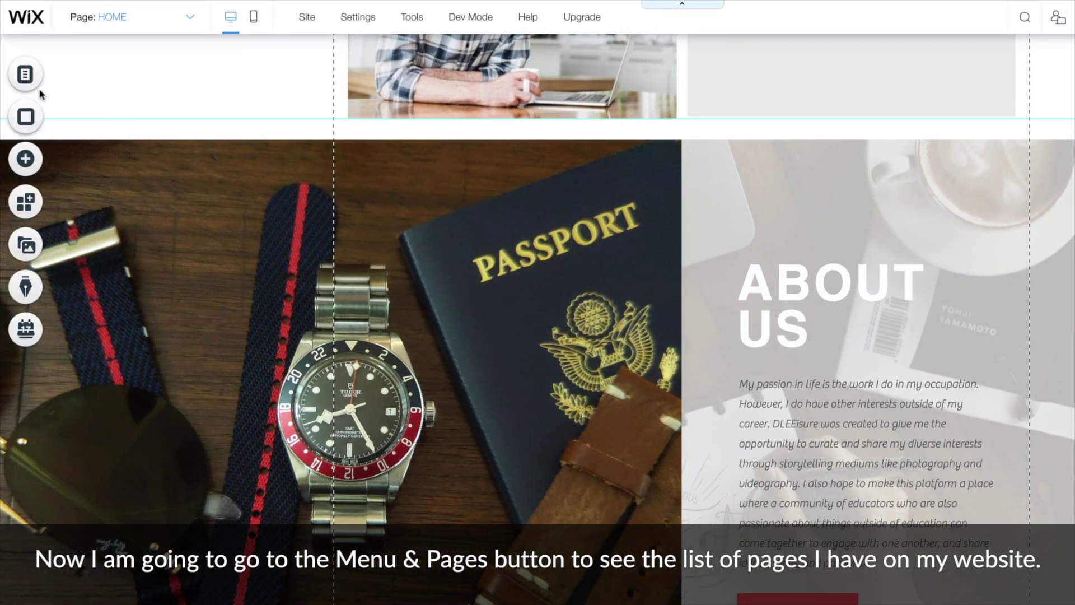
Delete the ABOUT page from the site menu and confirm the deletion.
left_click(36, 85)
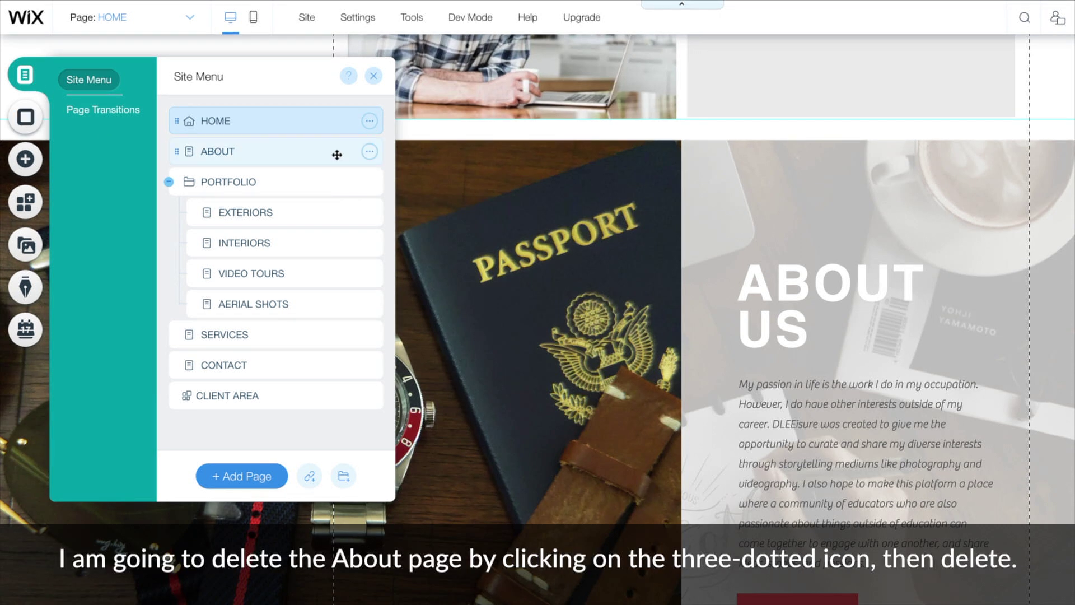
left_click(369, 152)
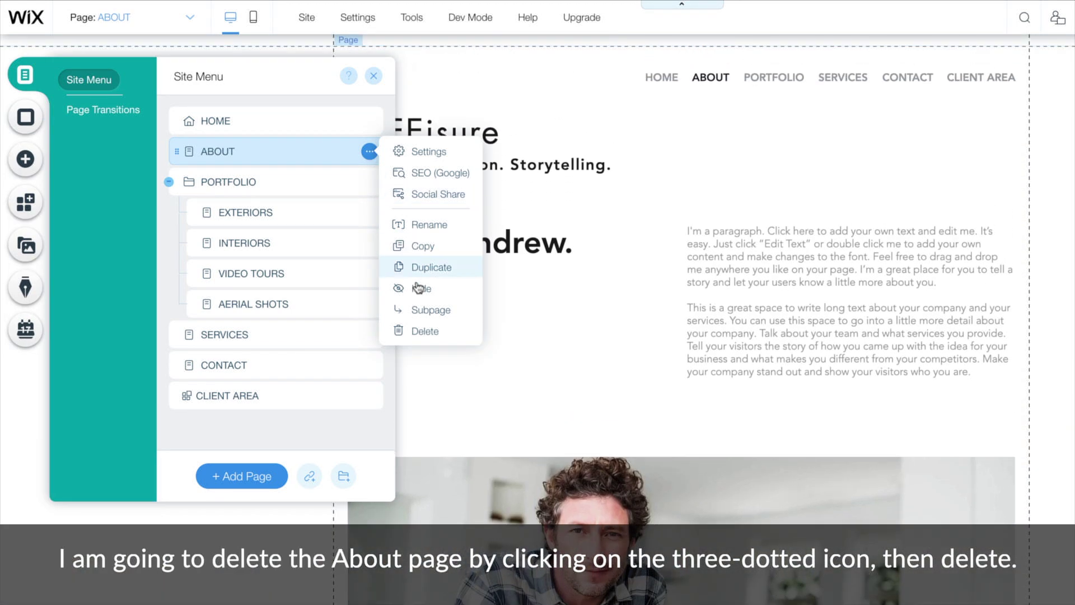
left_click(447, 331)
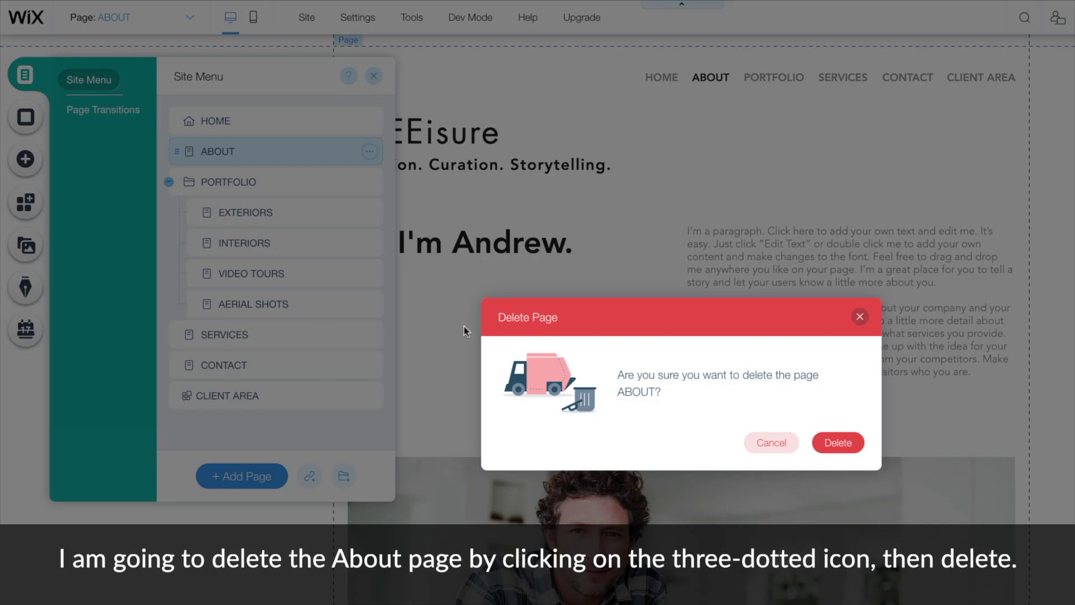
left_click(840, 442)
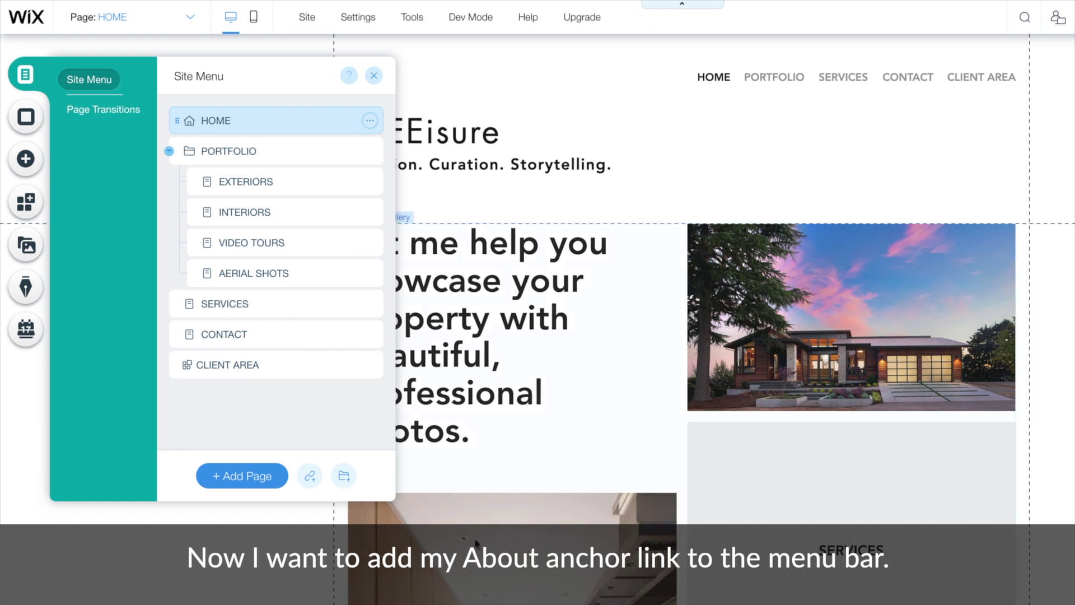
Add an ABOUT link to the site menu that leads to the About anchor on the HOME page.
left_click(315, 479)
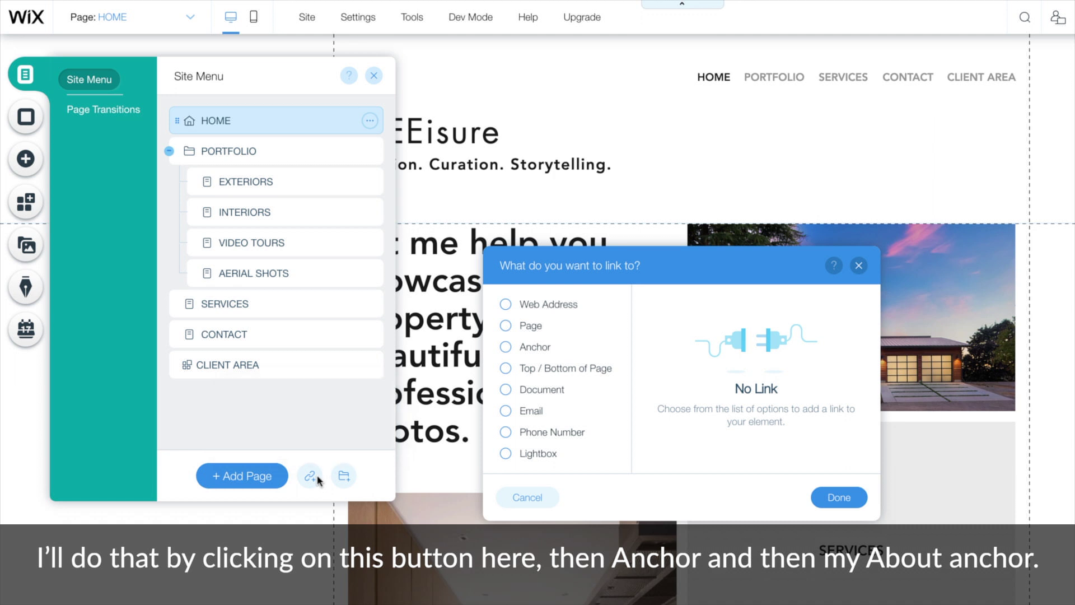
left_click(506, 348)
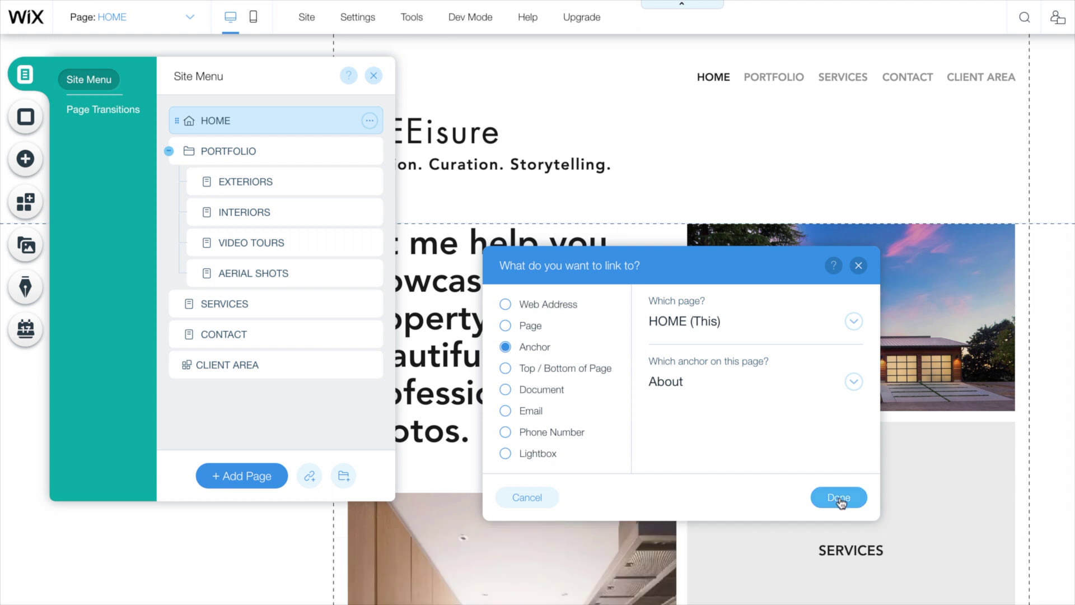
left_click(839, 498)
left_click(359, 150)
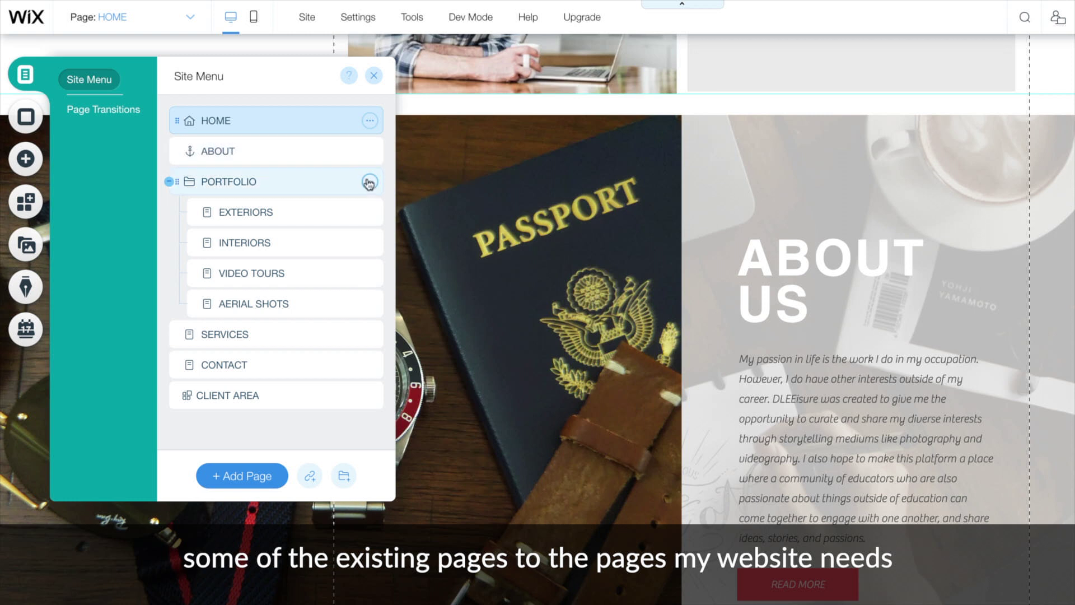
Rename the PORTFOLIO folder in the site menu as DOMAINS.
left_click(370, 182)
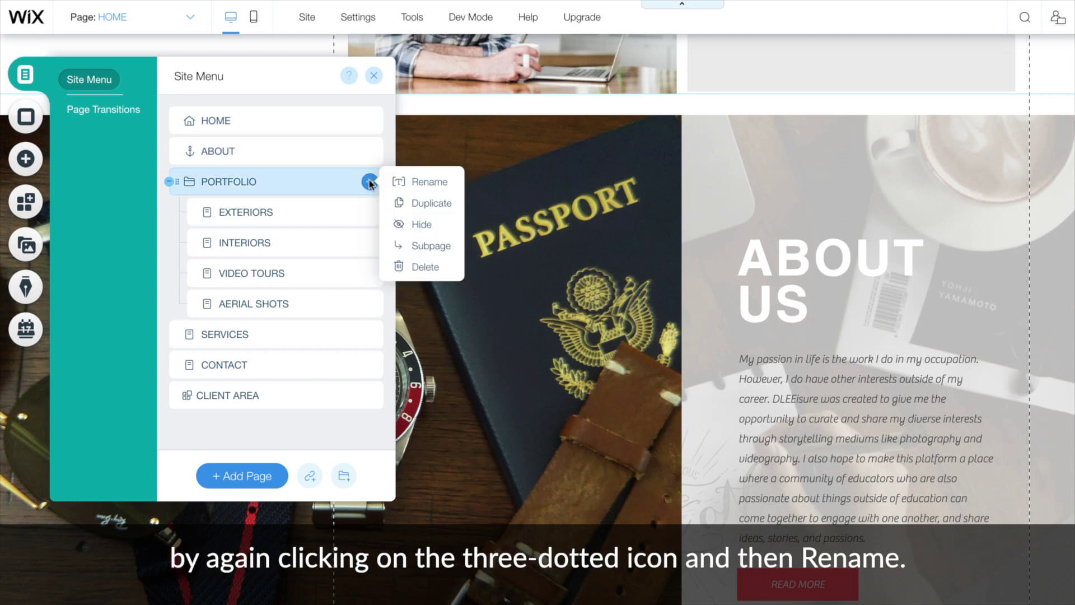
left_click(433, 186)
type("DOMAINS")
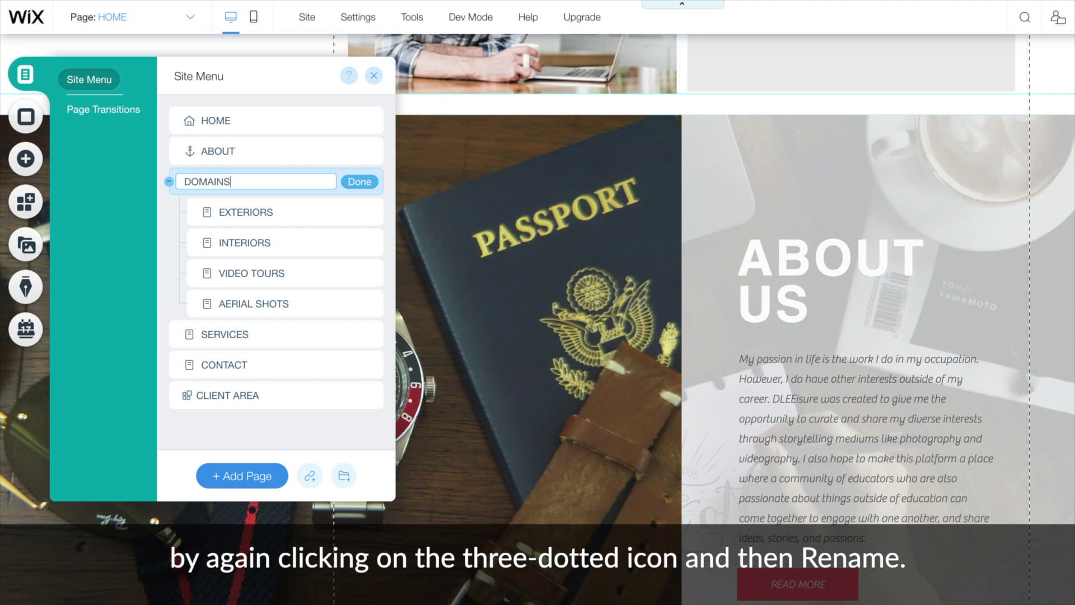
key("Return")
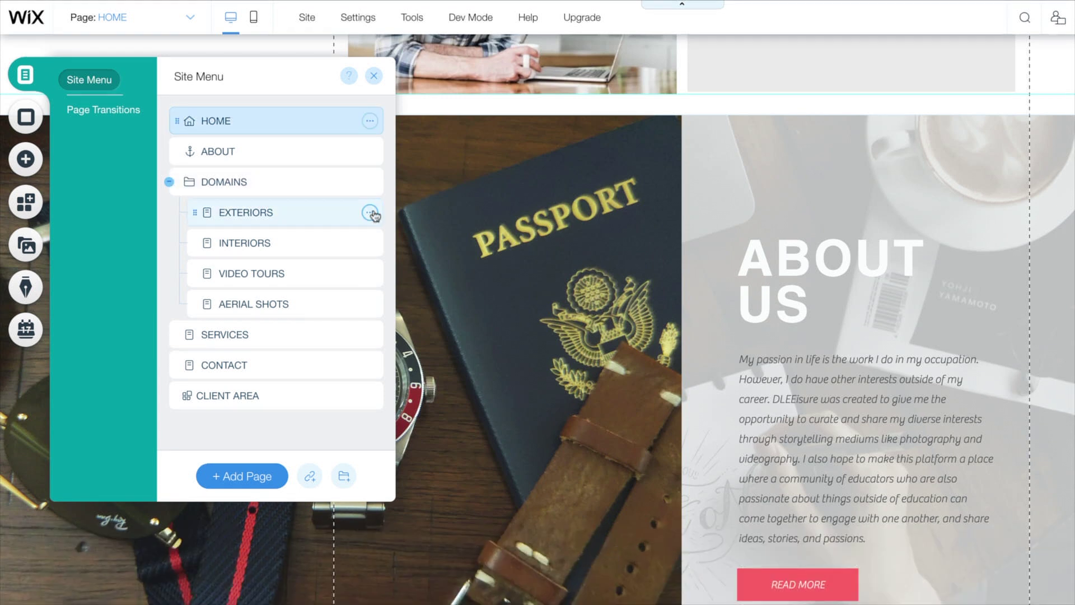
Rename the folder's subpages EXTERIORS, INTERIORS, VIDEO TOURS and AERIAL SHOTS as EDC, APPAREL, TECH and TRAVEL.
left_click(371, 214)
left_click(432, 285)
type("EDC")
key("Tab")
type("APP")
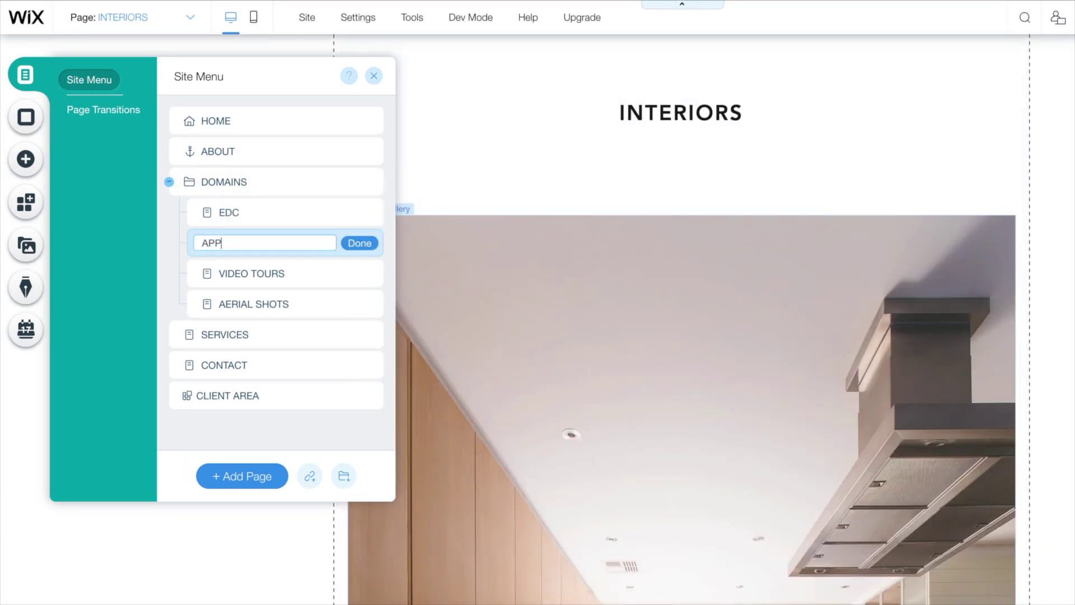
type("AREL")
key("Tab")
type("TECH")
key("Tab")
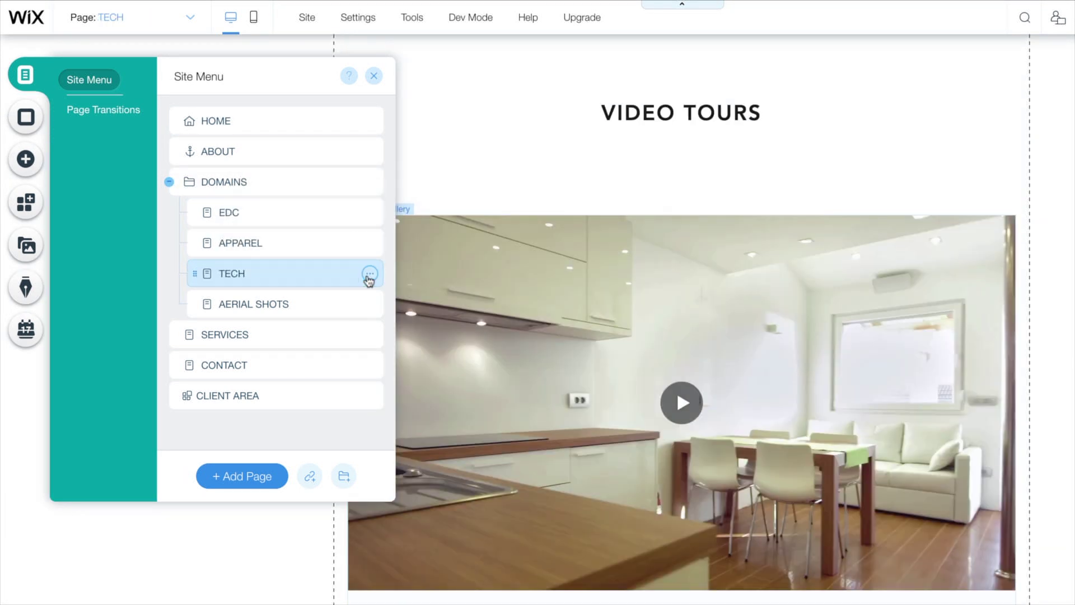
type("TRAVEL")
key("Return")
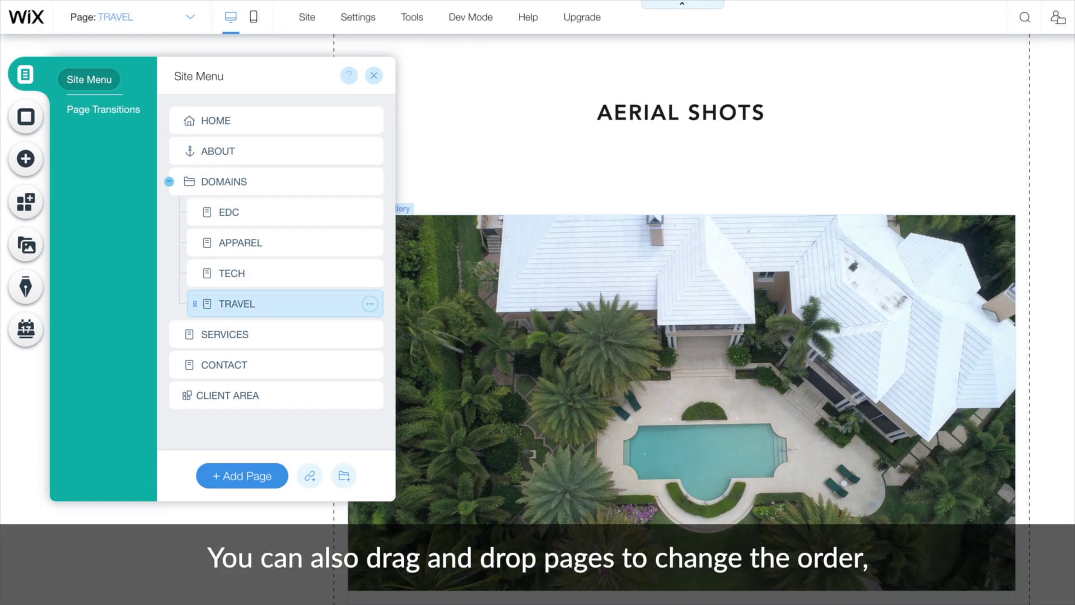
Duplicate the TRAVEL page, name the copy TOYS and close the site menu.
left_click(370, 303)
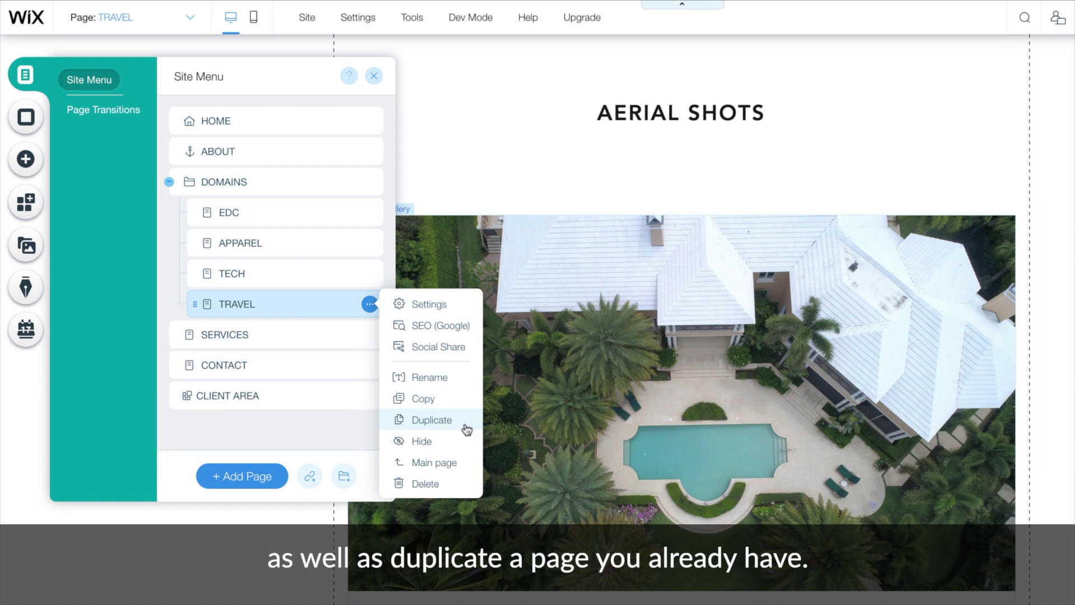
left_click(465, 424)
type("TOYS")
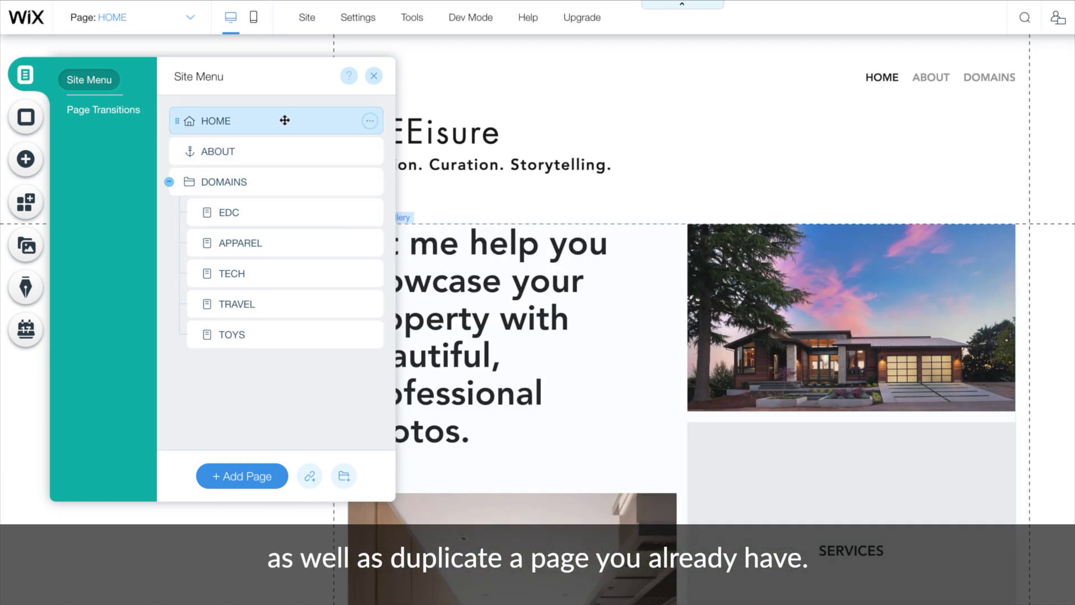
left_click(373, 75)
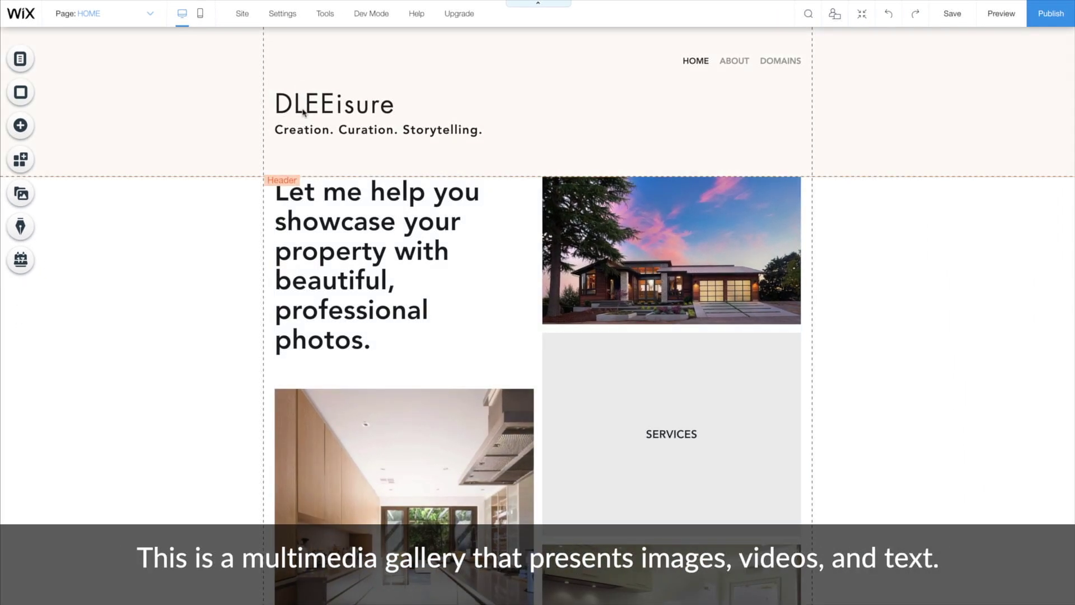
Select the home page gallery and look through the grid, slider and other gallery templates available to add.
left_click(346, 195)
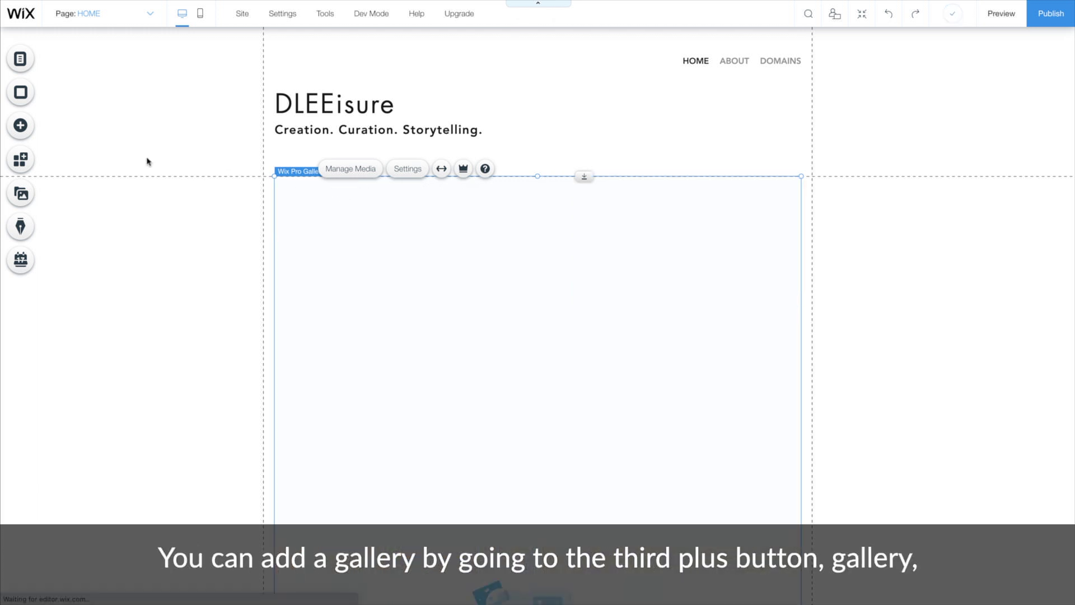
left_click(20, 125)
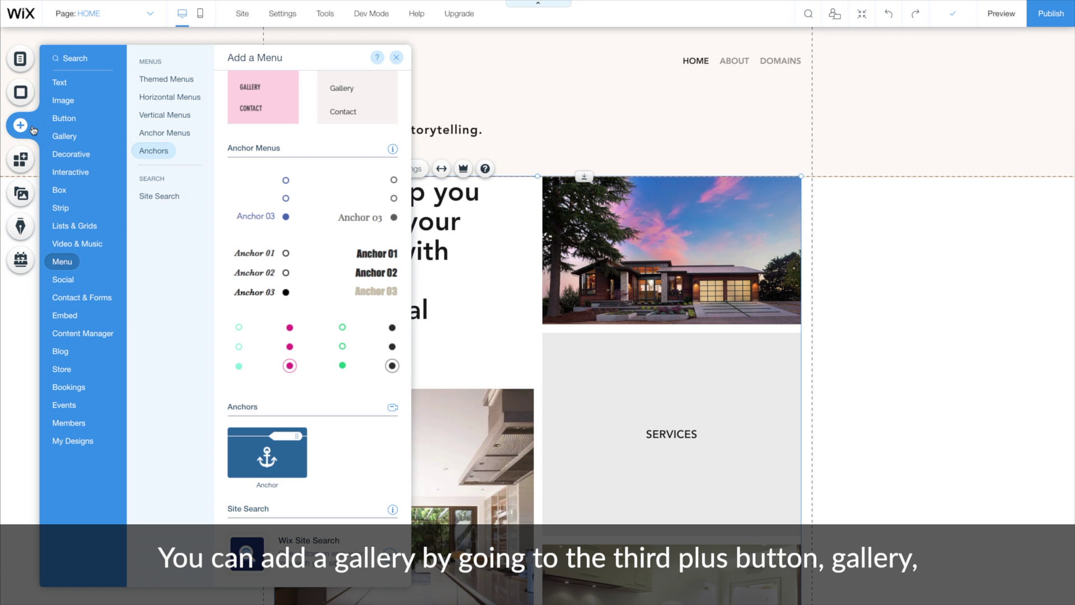
left_click(80, 137)
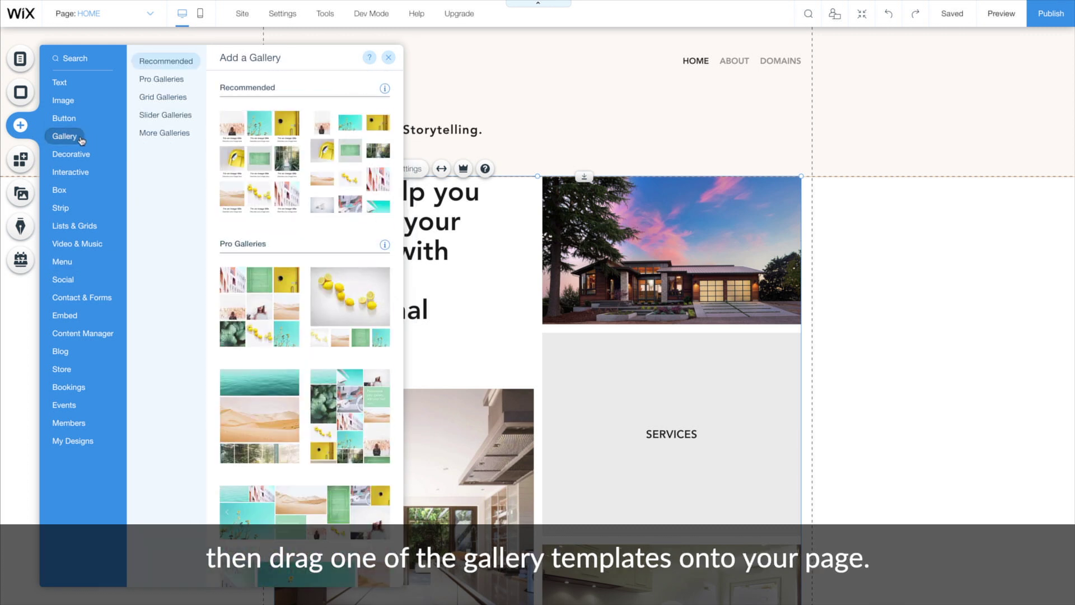
left_click(143, 100)
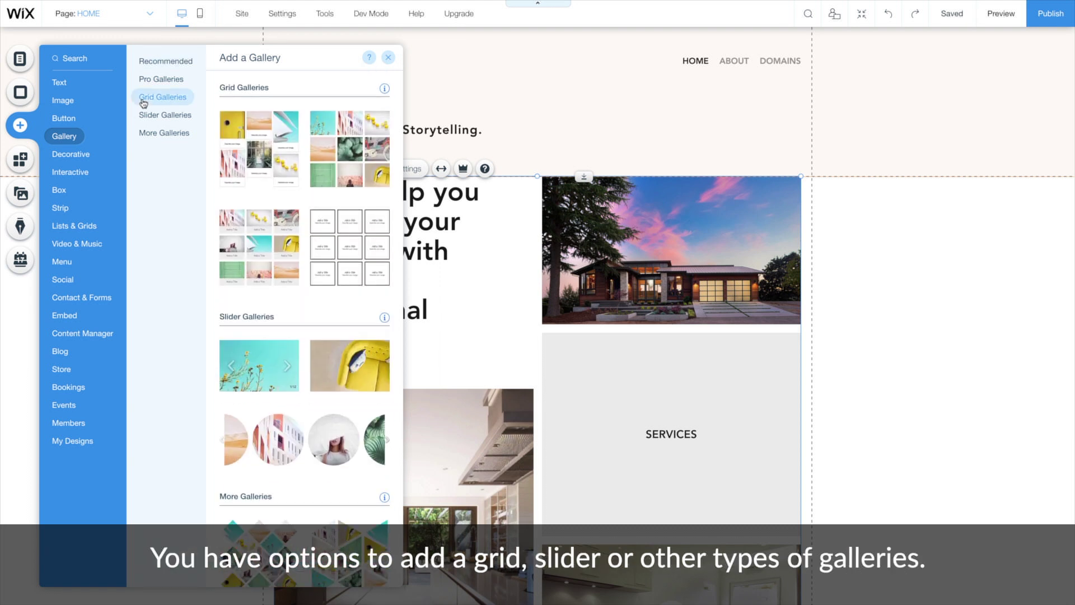
left_click(149, 115)
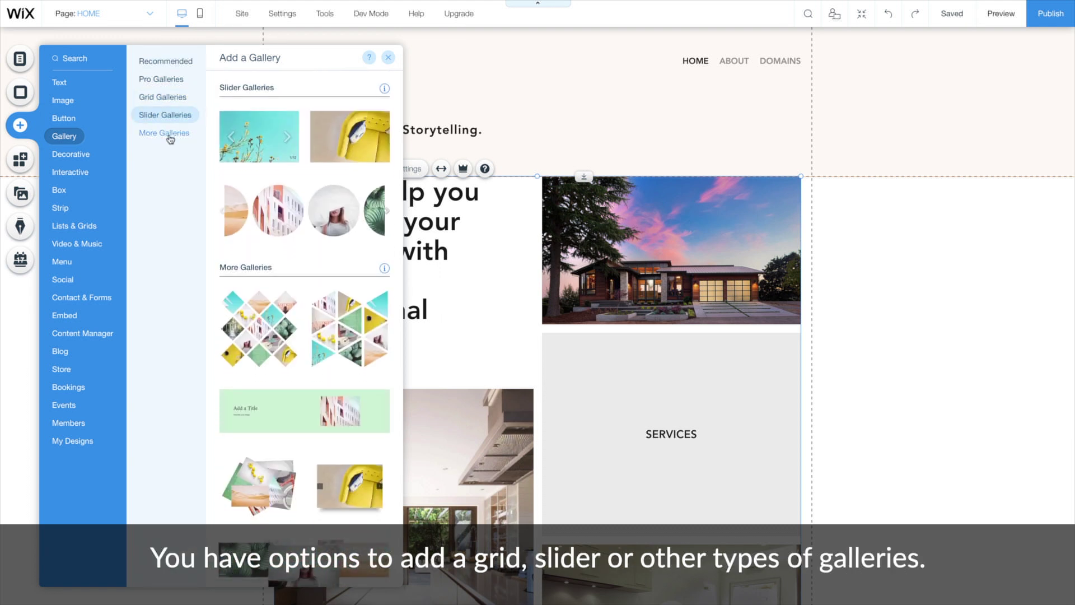
left_click(169, 134)
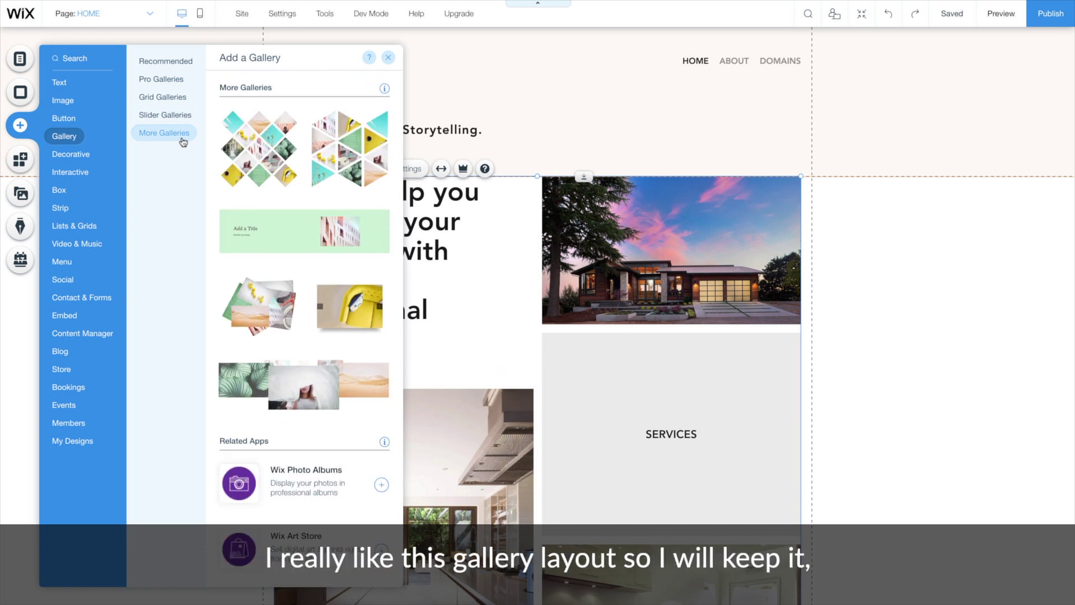
left_click(388, 59)
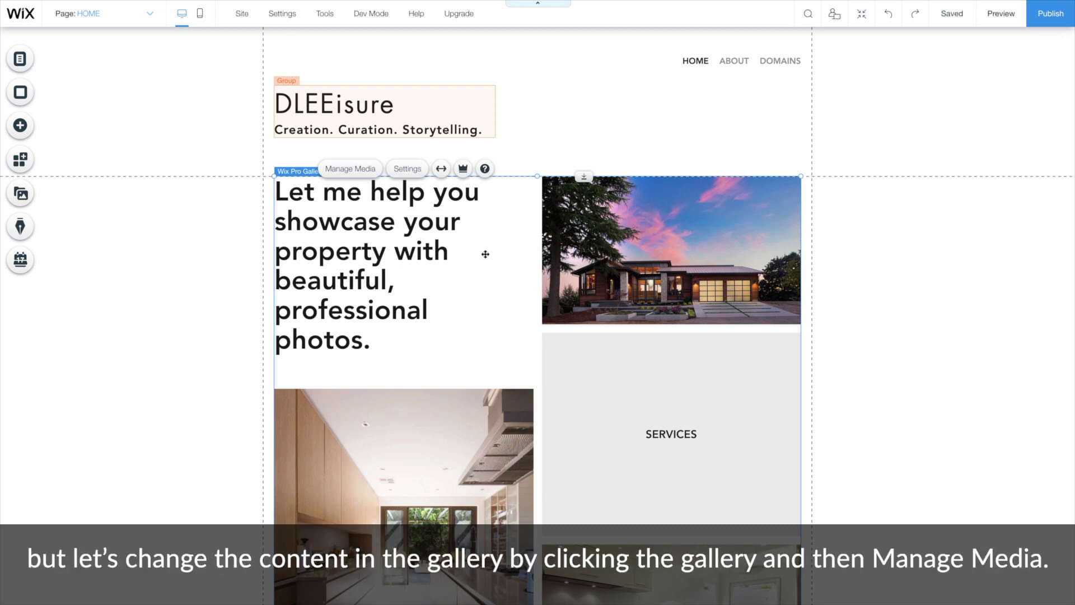
Replace the wording of the gallery's first text item with "A curation of stuff I'm into outside of family and work. Check it out.".
left_click(376, 173)
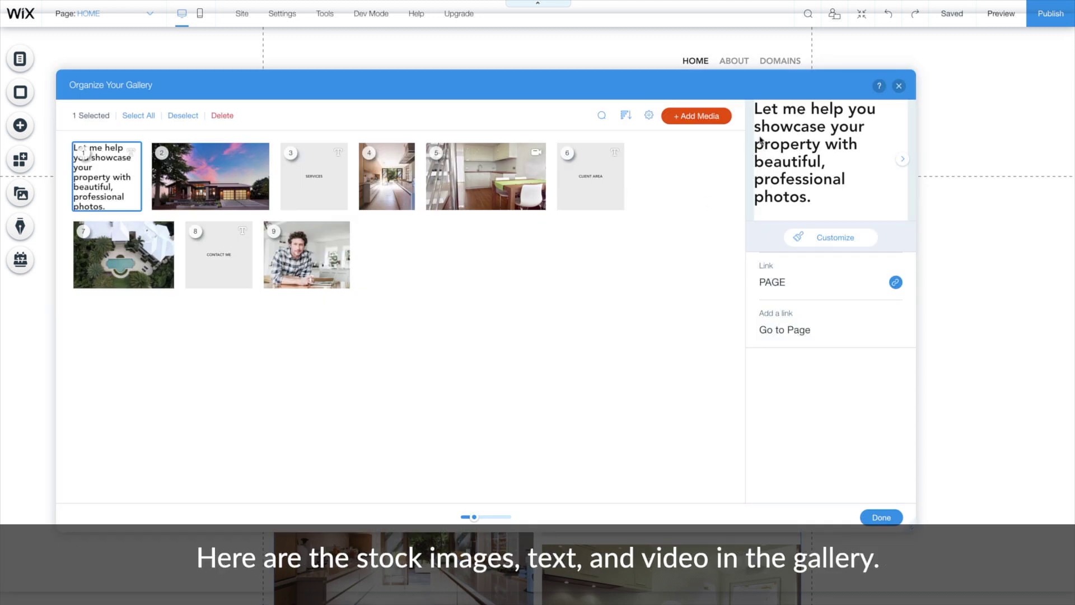
left_click(727, 118)
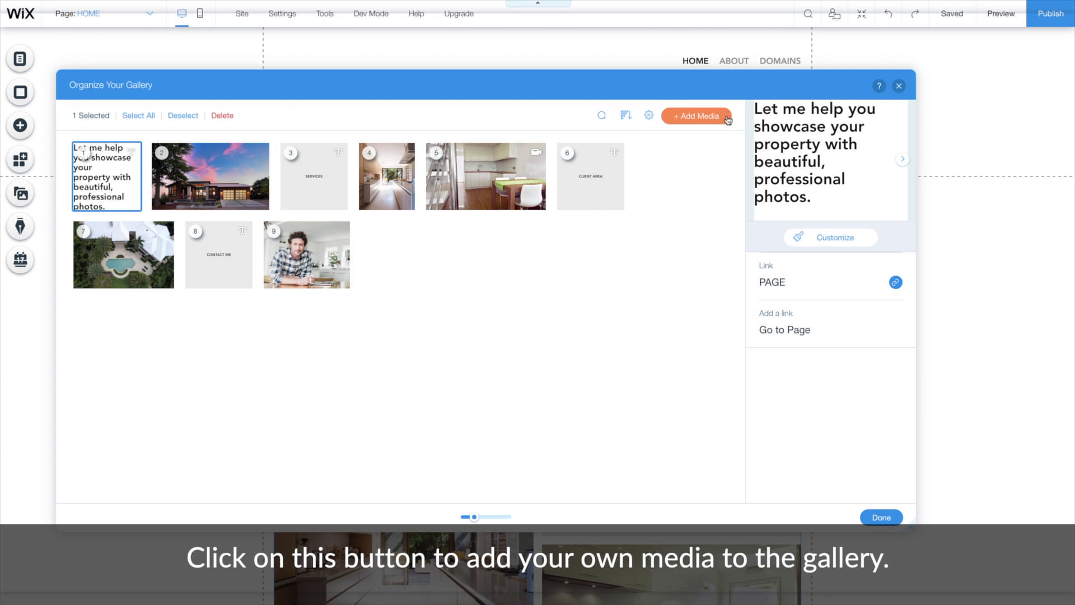
left_click(802, 239)
left_click_drag(468, 352, 348, 210)
key("BackSpace")
type("A curation of stuff I'm into outside of family and work. Check it out.")
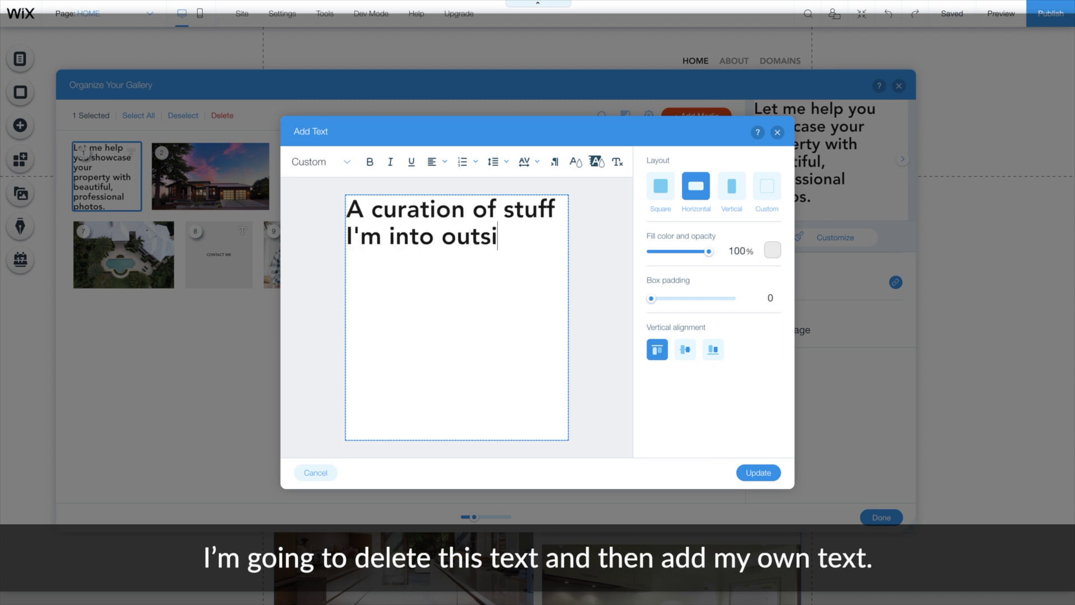
Try pale yellow #F1EAB3 on the whole gallery text, set its colour to #191919 and update the item.
key("ctrl+a")
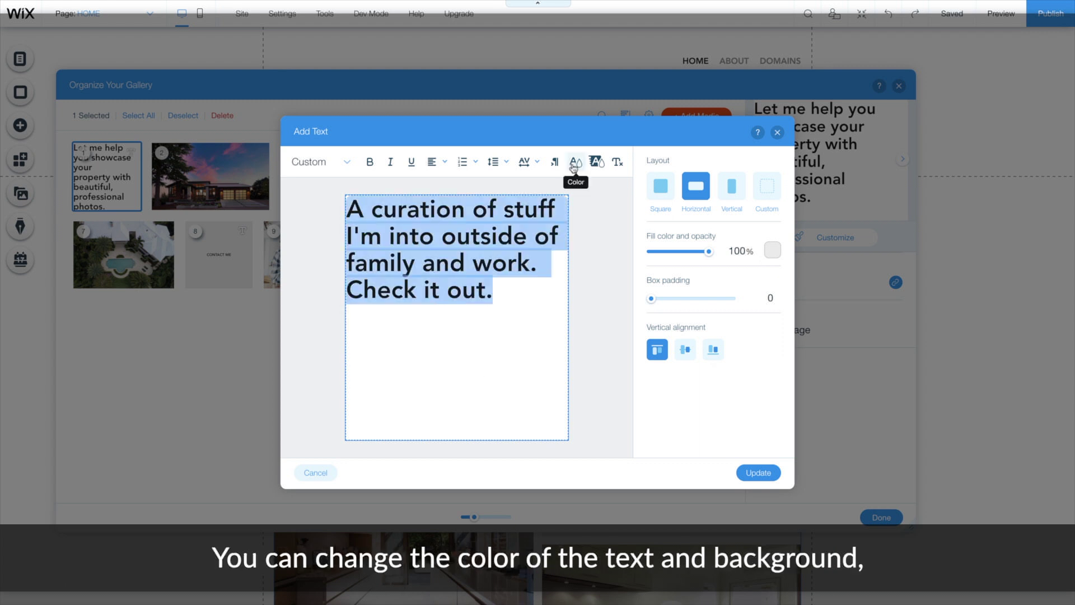
left_click(573, 166)
left_click(619, 207)
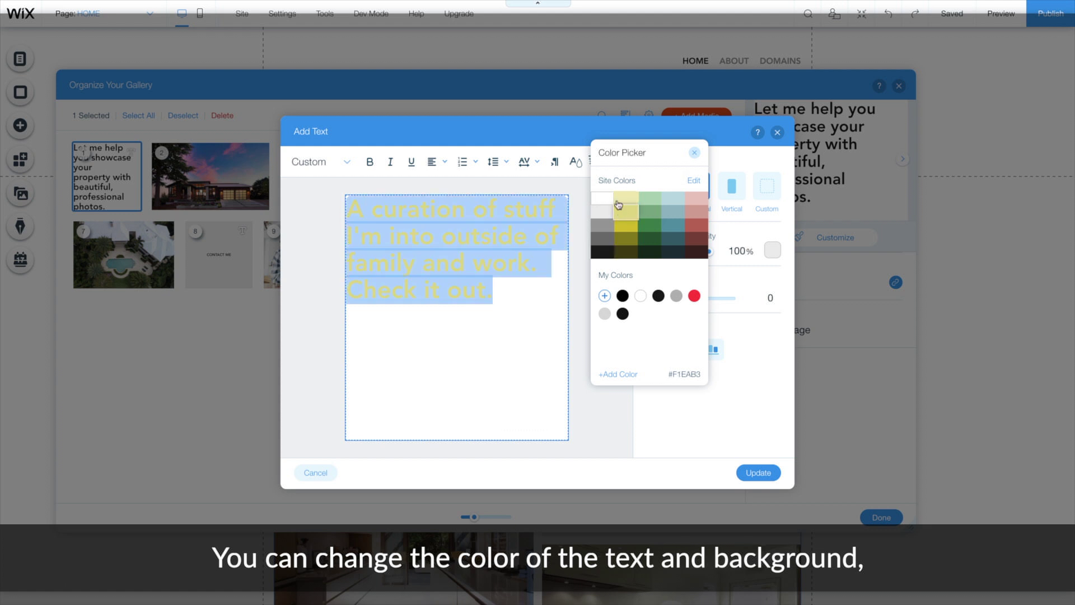
left_click(612, 253)
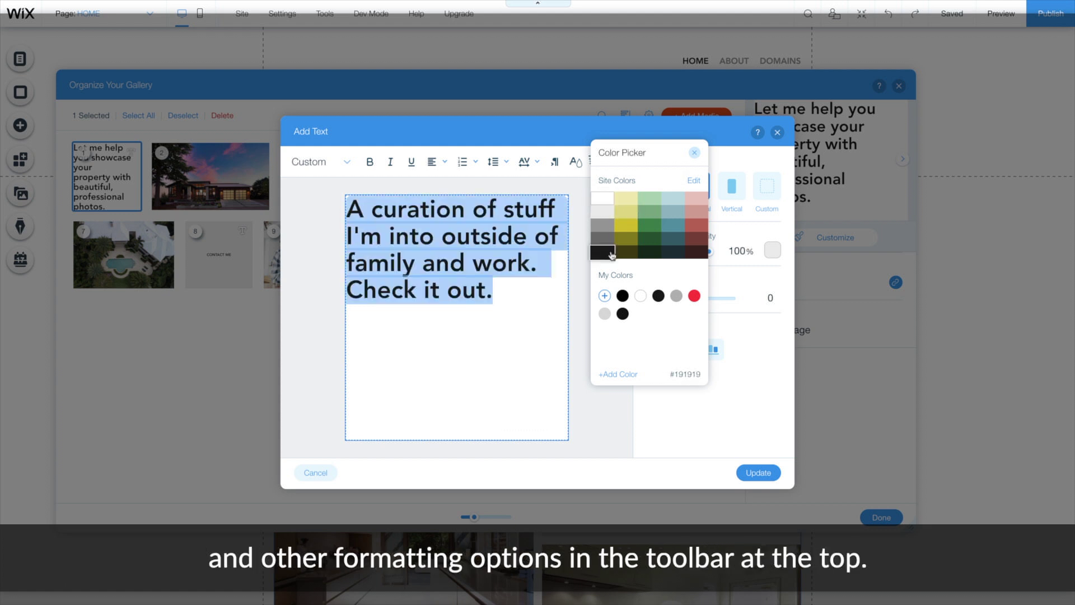
left_click(348, 163)
left_click(692, 392)
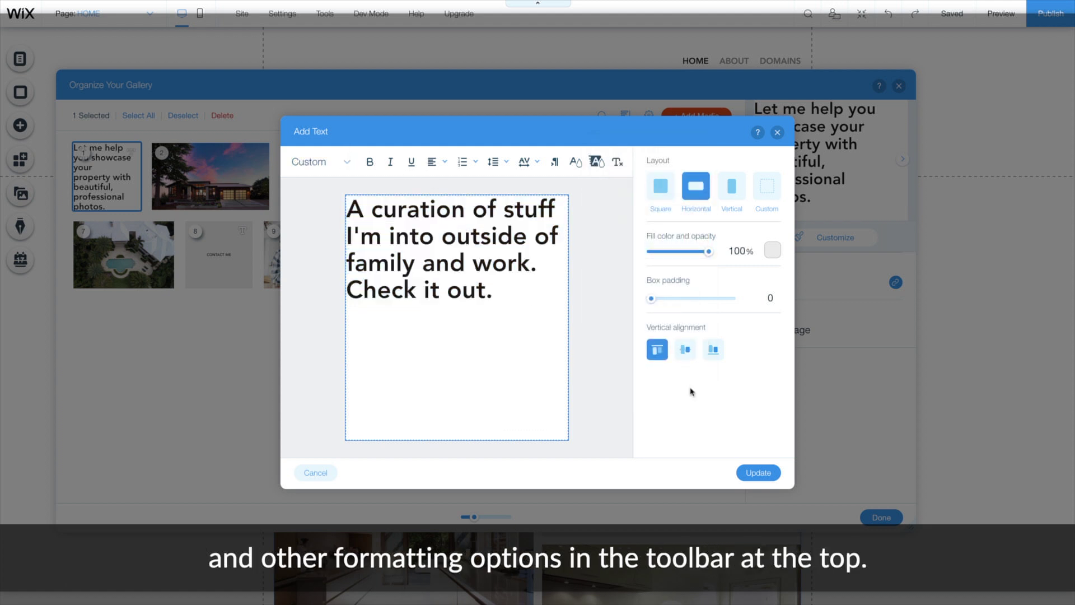
left_click(758, 472)
Remove all the stock images, video and text boxes from the gallery, keeping only the first text item.
left_click_drag(489, 86, 598, 151)
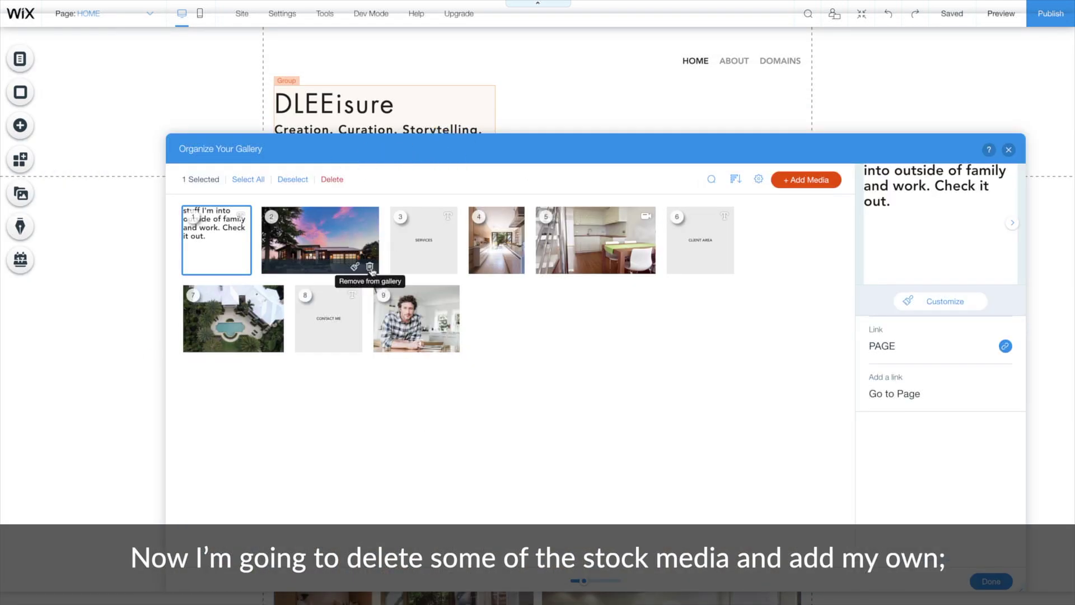
left_click(369, 266)
left_click(320, 266)
left_click(308, 267)
left_click(372, 267)
left_click(431, 267)
left_click(397, 267)
left_click(320, 267)
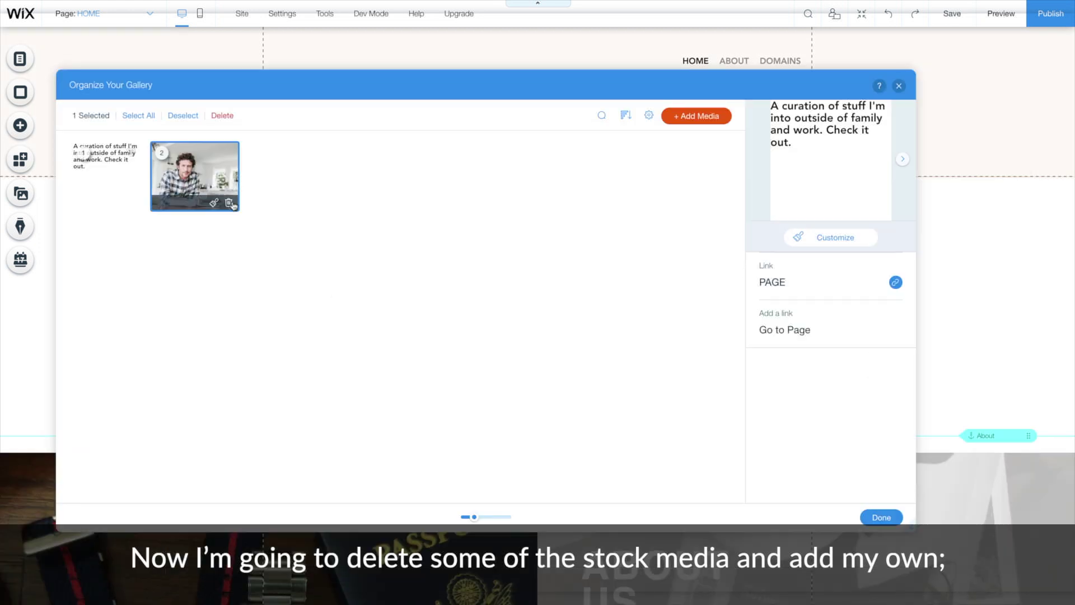
left_click(229, 203)
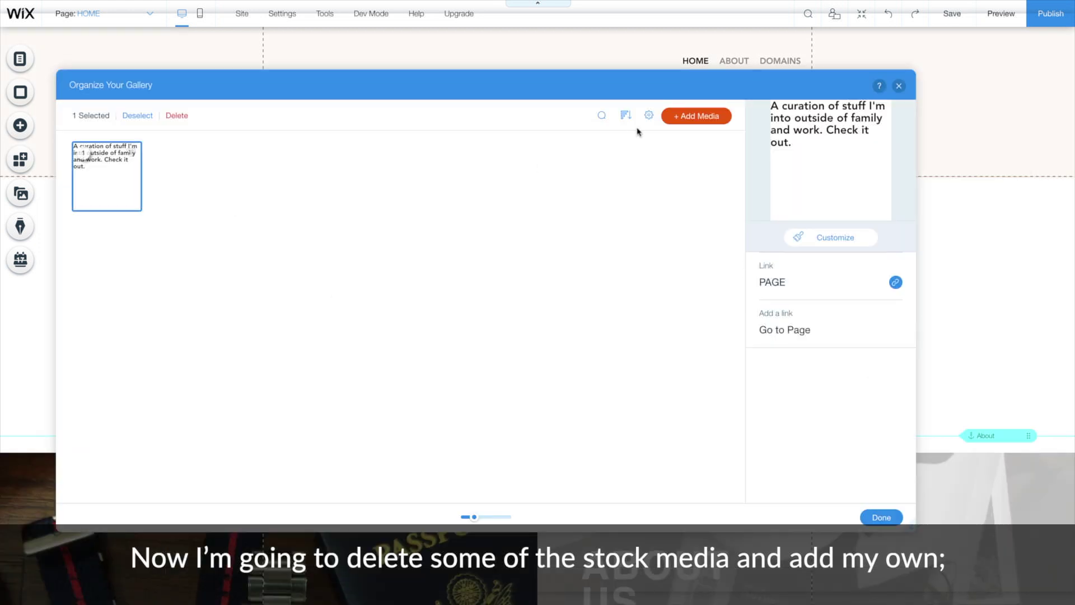
Upload the watch, city view, sneaker and breakfast photos from the Downloads folder to the site files for the gallery.
left_click(682, 116)
left_click(684, 145)
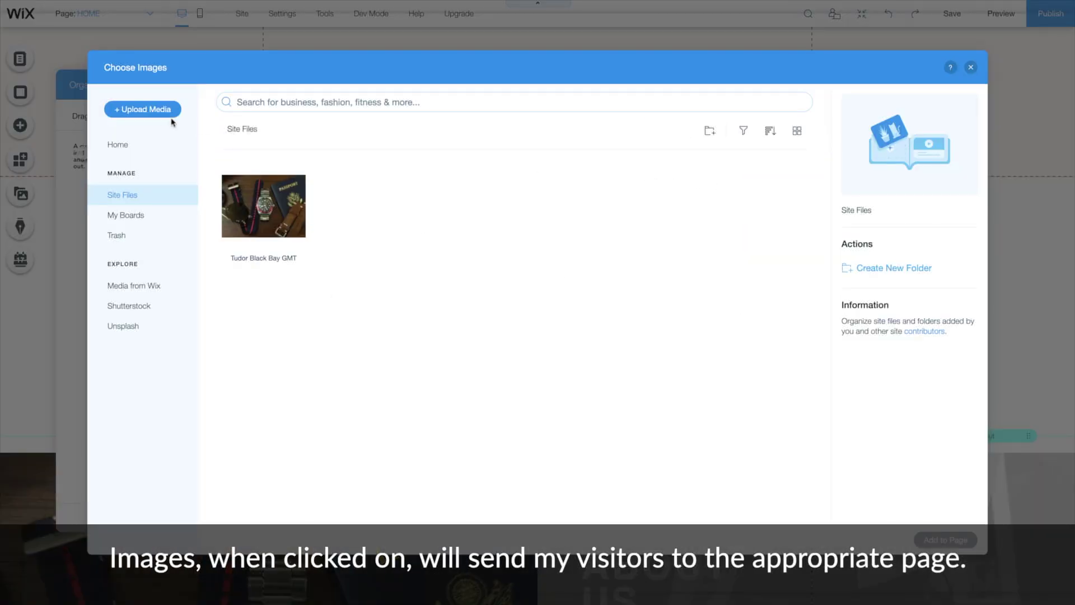
left_click(169, 114)
left_click(557, 331)
left_click(648, 347)
left_click(780, 359, "super")
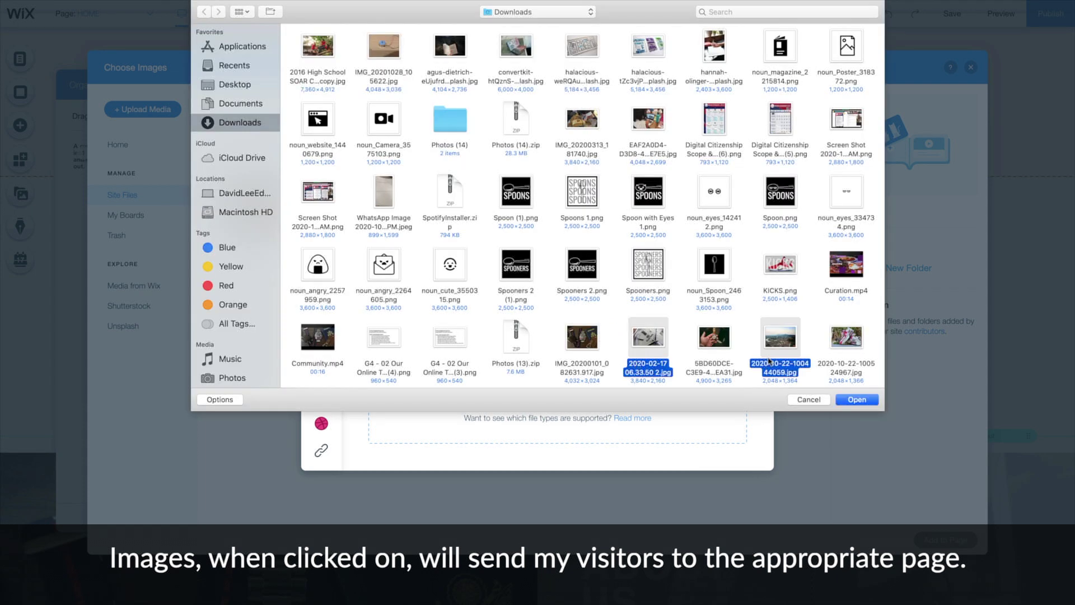
scroll(770, 361, "down", 3)
left_click(384, 291, "super")
left_click(849, 398)
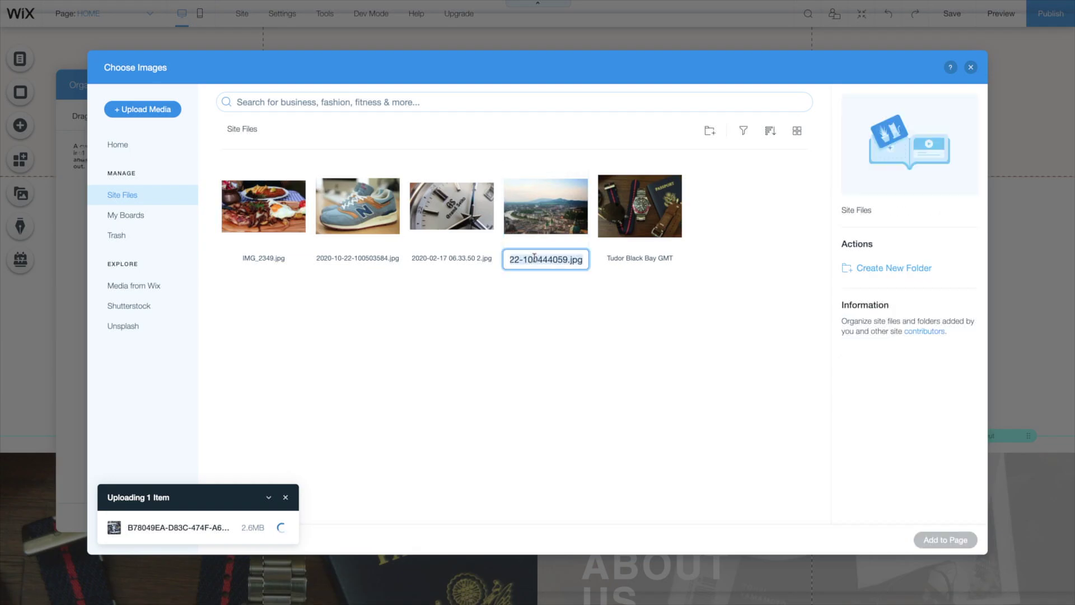
Rename the uploaded photos as Europe, Grand Seiko, New Balance 997, Europe Breakfast and New Balance 993.
type("Europe")
left_click(545, 257)
type("Grand Seiko")
left_click(451, 258)
type("New Balance 997")
left_click(357, 259)
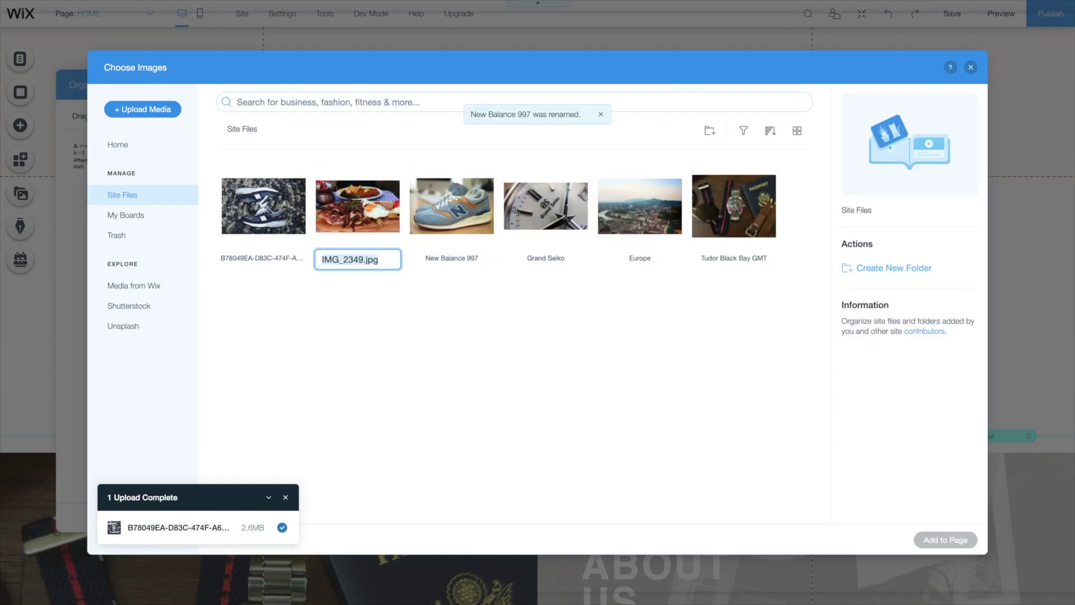
type("Europe Breakfast")
left_click(263, 257)
type("New Balance 993")
key("Return")
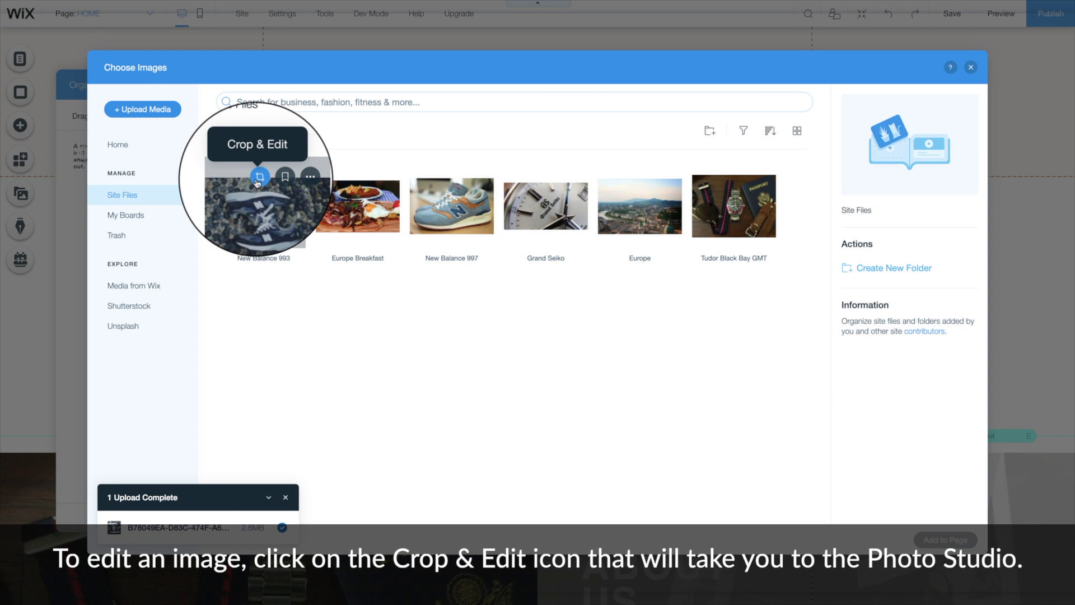
Open the New Balance 993 photo in Photo Studio and turn on Auto Enhance.
left_click(259, 178)
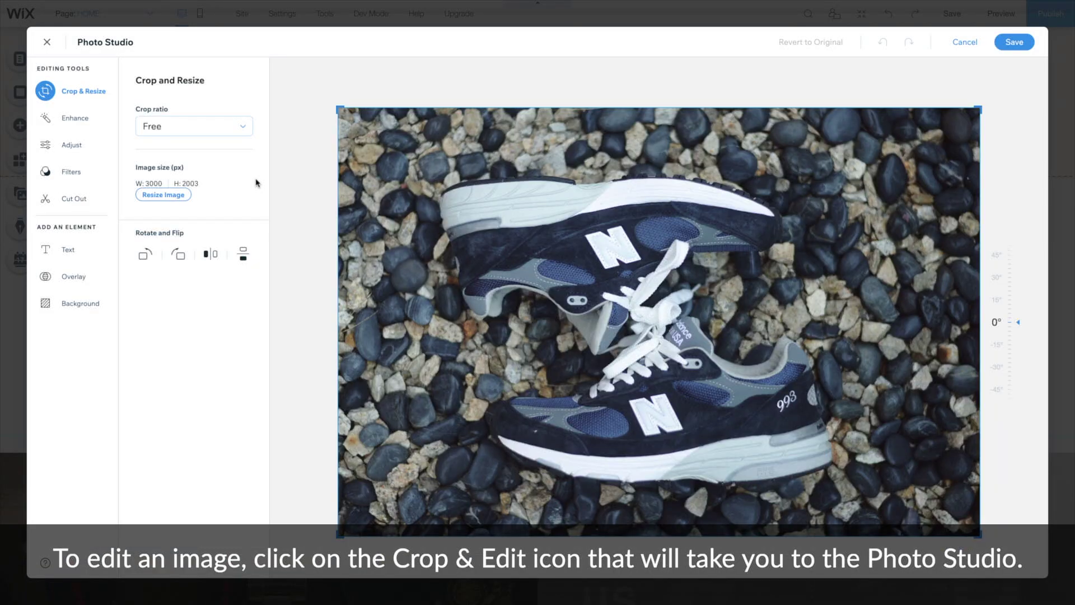
left_click(86, 121)
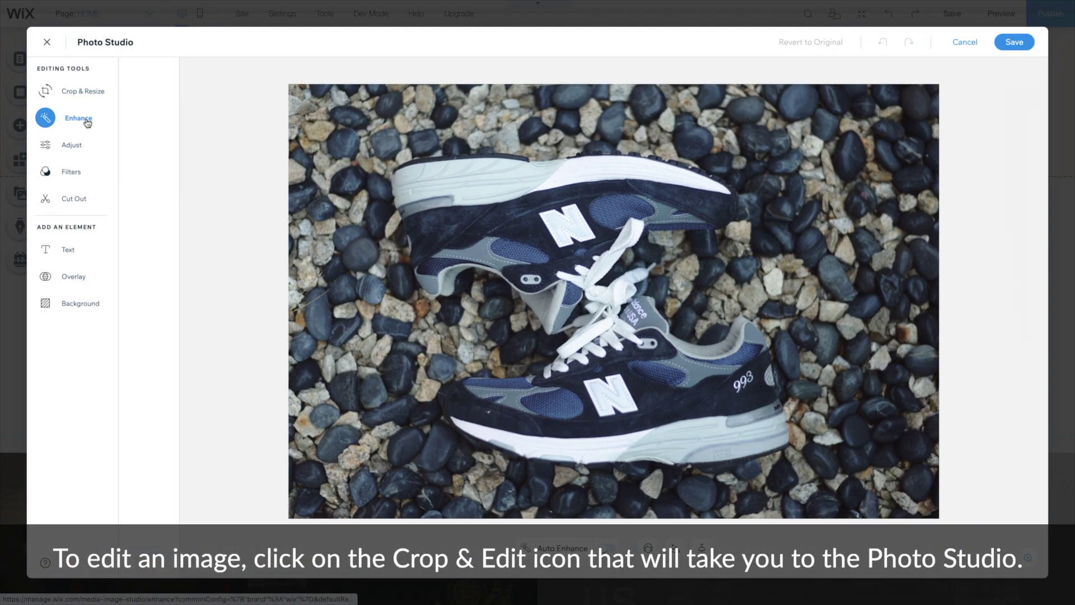
left_click(574, 549)
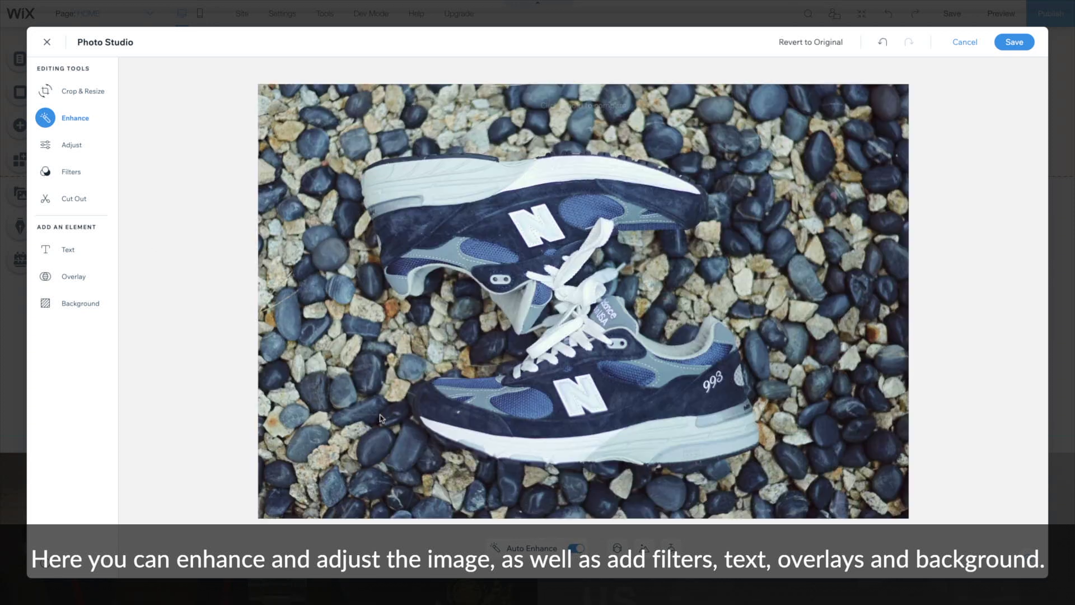
View the adjustment settings, try the Tropical colour filter on the sneaker photo and look at the text options.
left_click(96, 146)
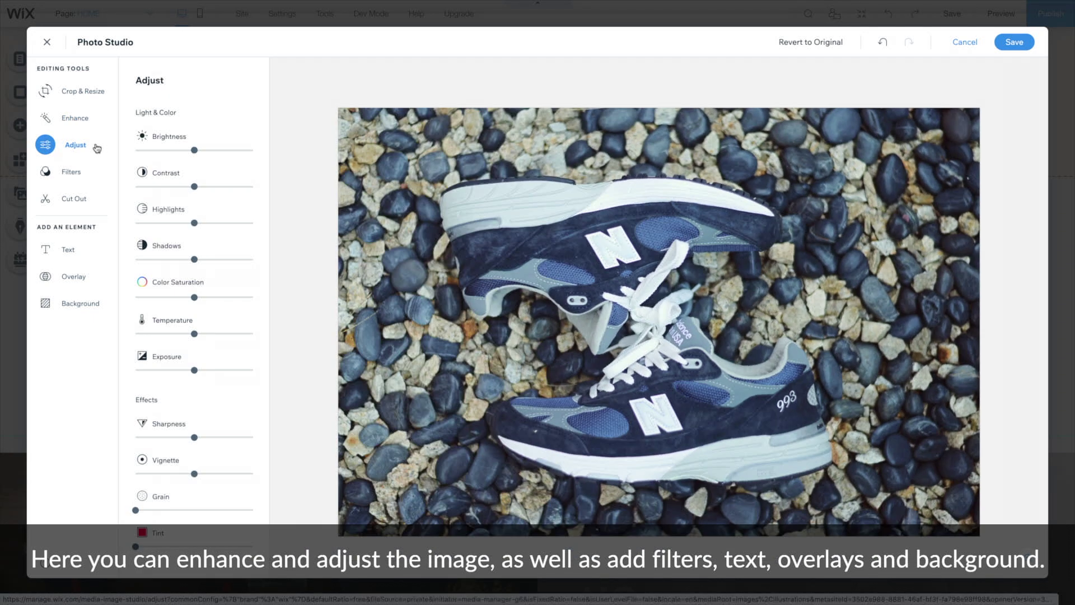
left_click(78, 172)
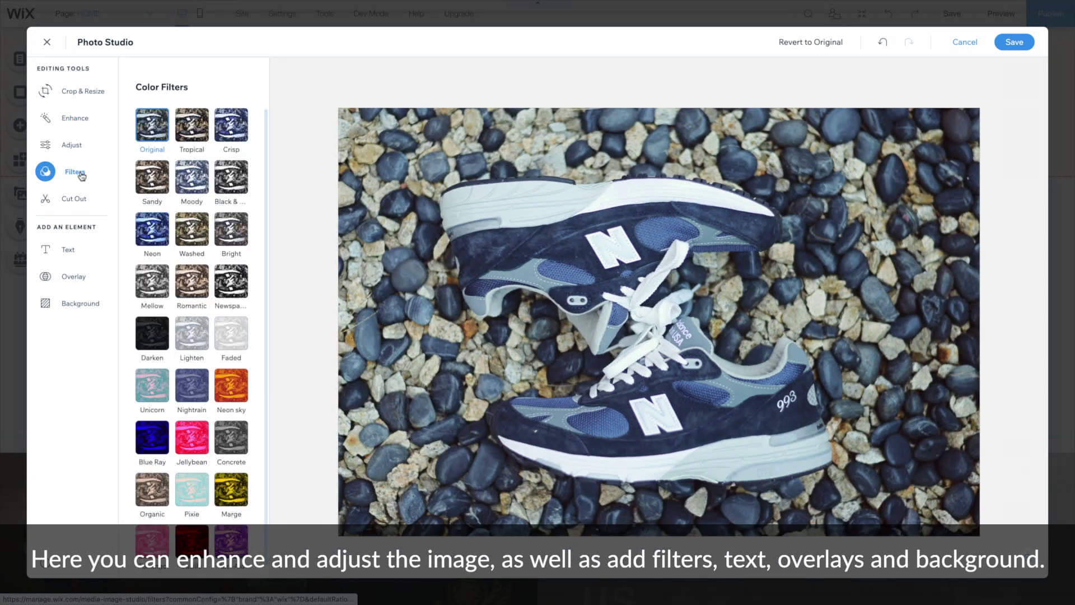
left_click(192, 126)
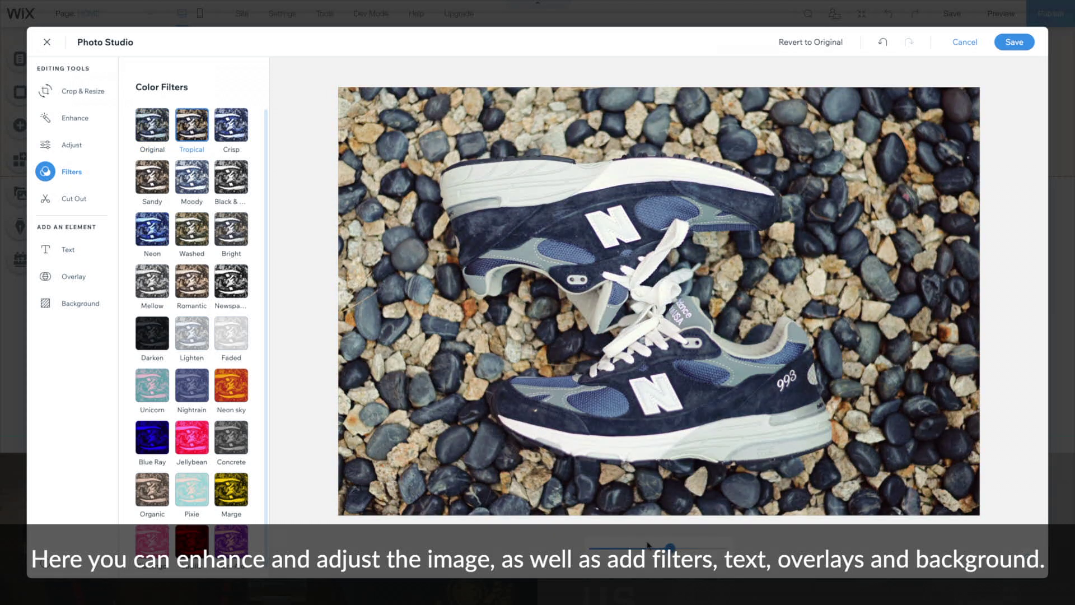
left_click(82, 252)
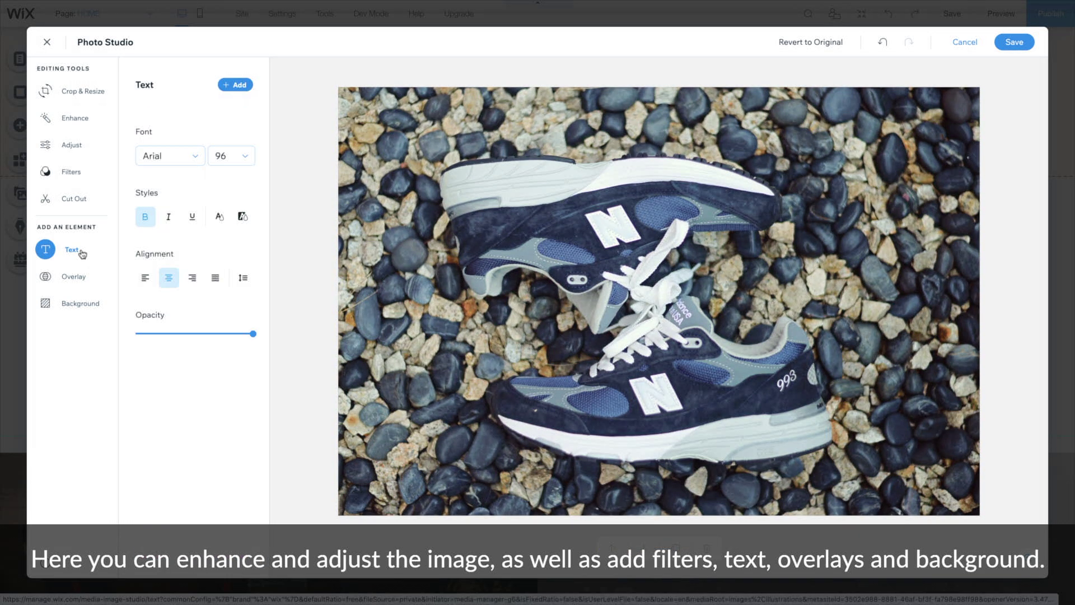
Try the third Flares overlay on the sneaker photo, reset the overlays and look at the available backgrounds.
left_click(73, 276)
left_click(235, 143)
left_click(238, 84)
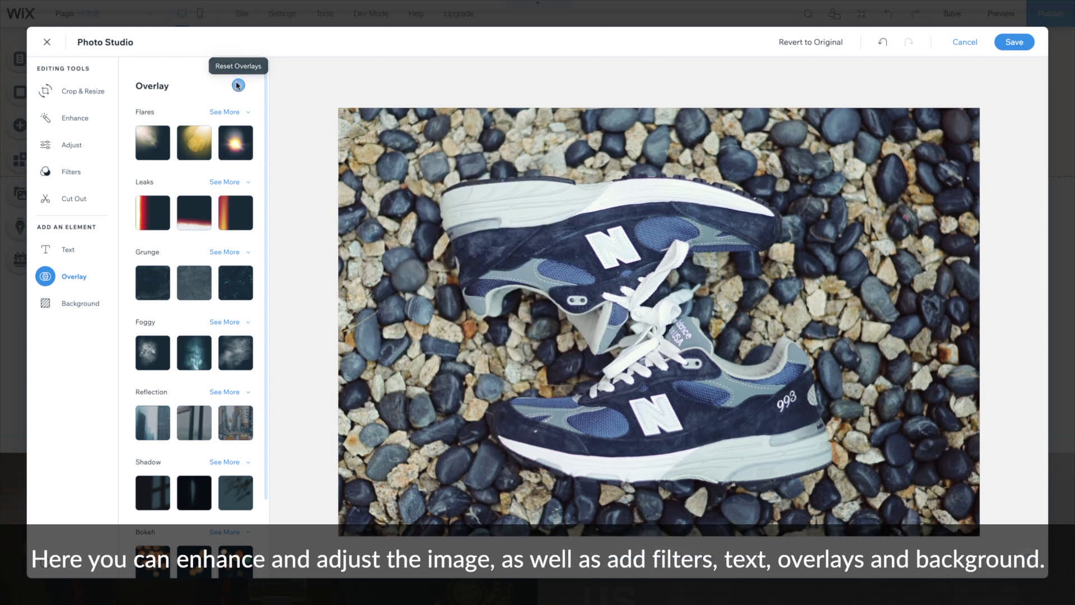
left_click(94, 312)
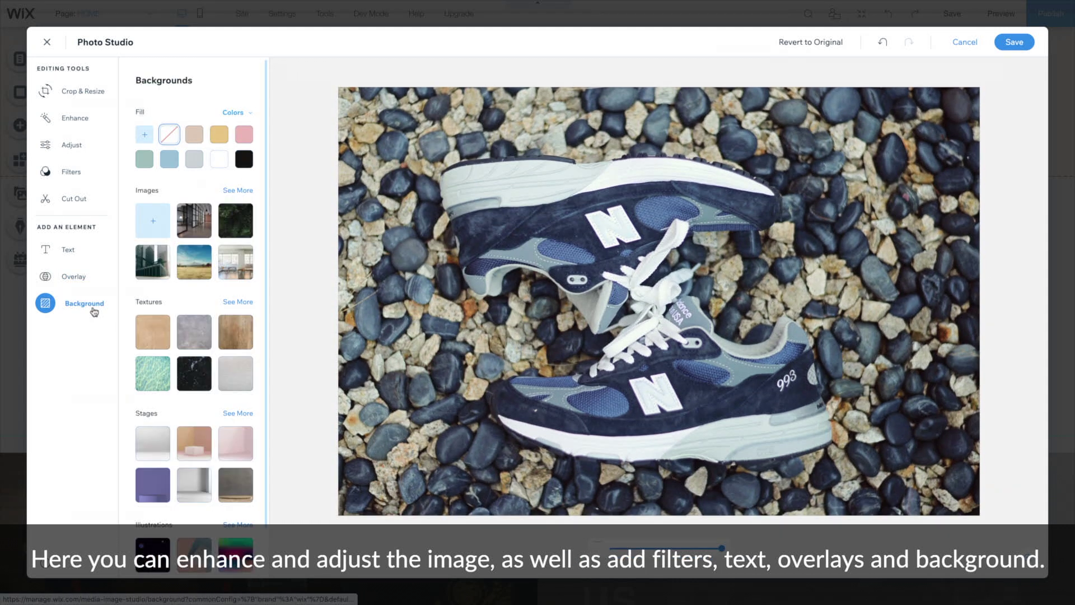
Try Auto Cut Out on the sneaker photo, refined by erasing pebbles between the shoes, and reset the cut-out.
left_click(87, 207)
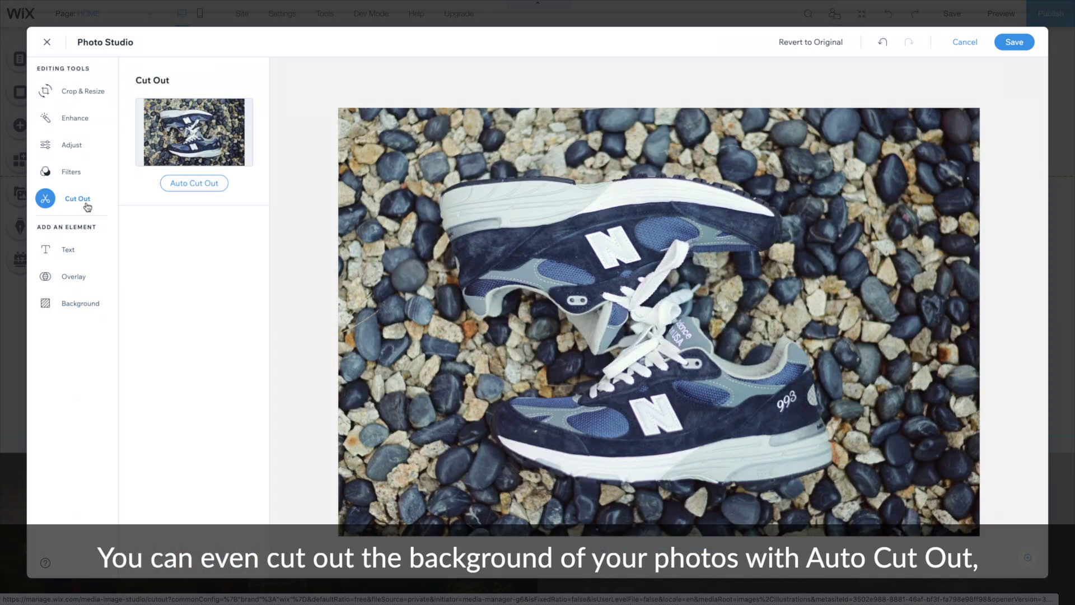
left_click(214, 184)
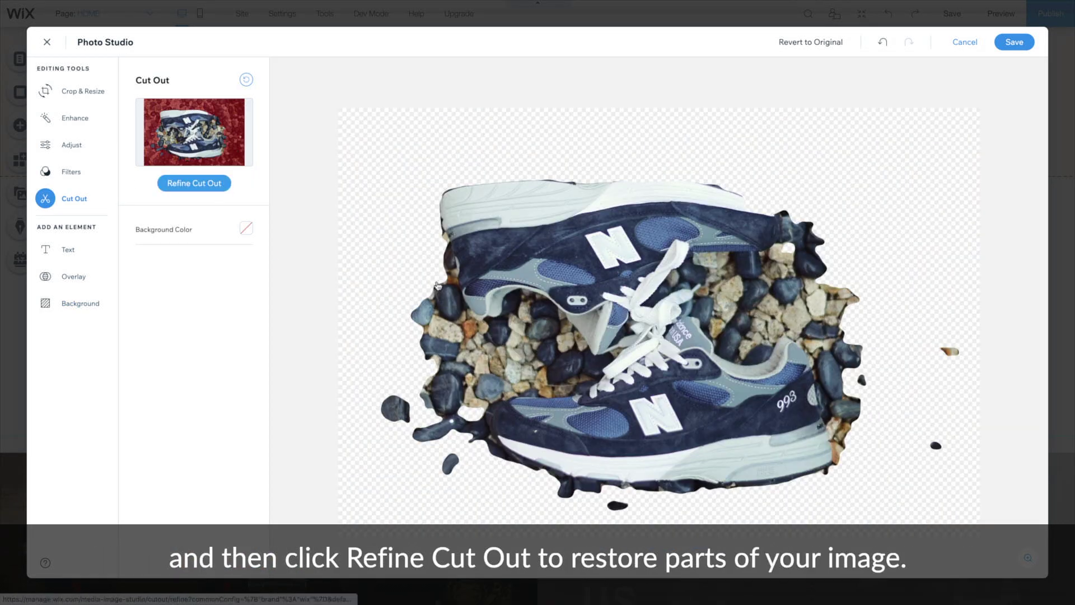
left_click(194, 183)
left_click(194, 116)
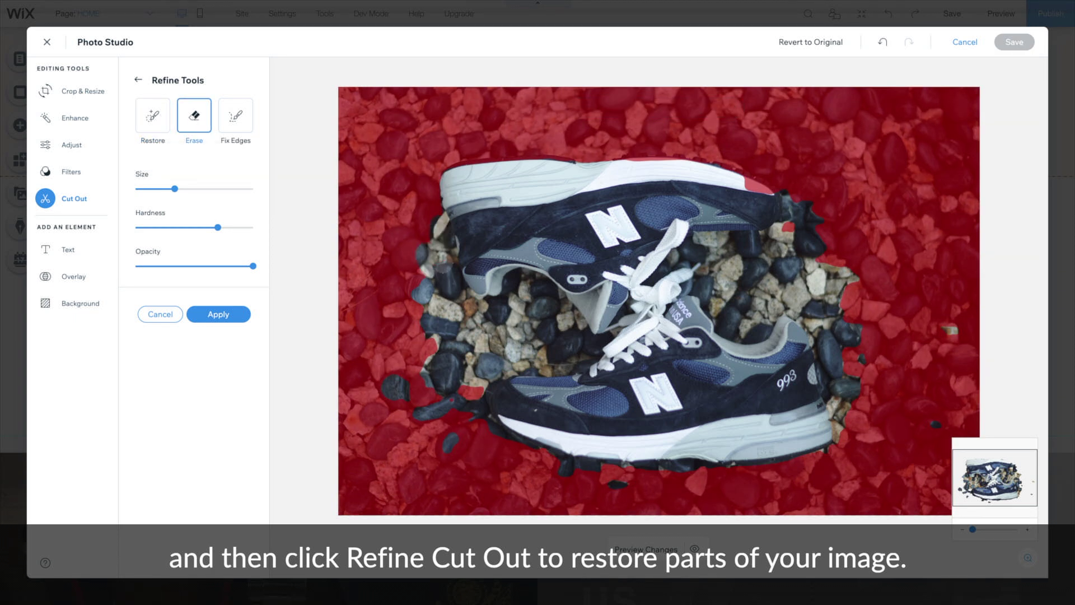
mouse_move(445, 218)
left_mouse_down()
mouse_move(437, 296)
mouse_move(538, 291)
mouse_move(404, 330)
mouse_move(456, 314)
left_mouse_up()
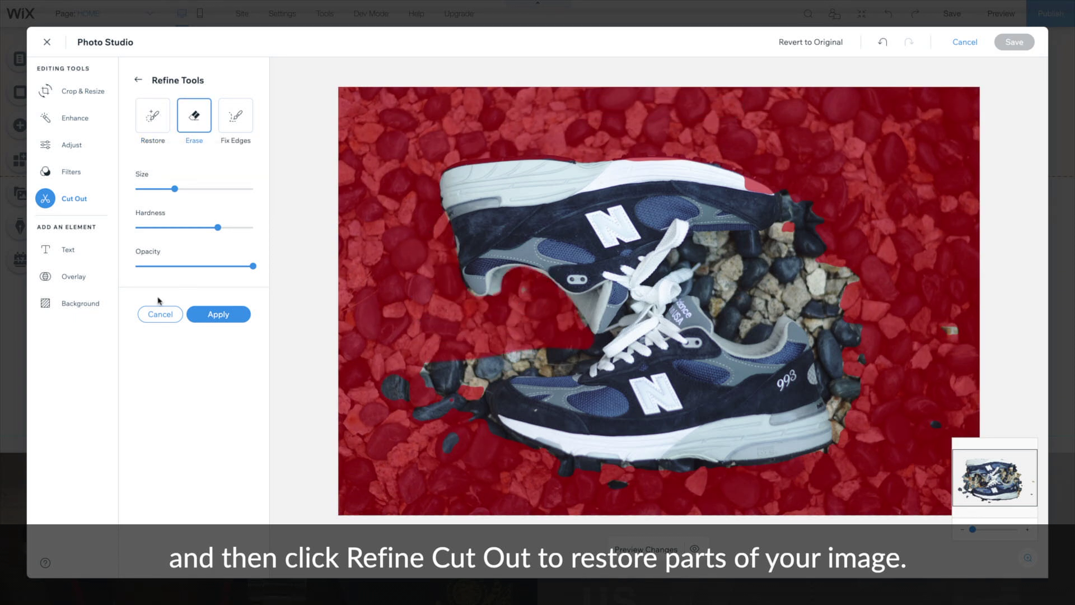
left_click(212, 314)
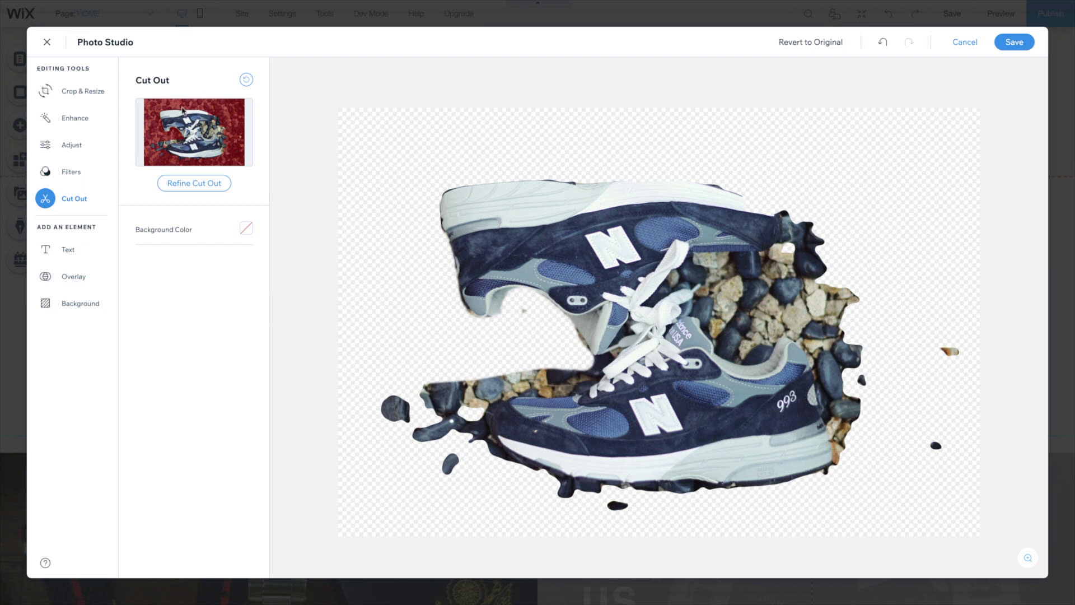
left_click(246, 79)
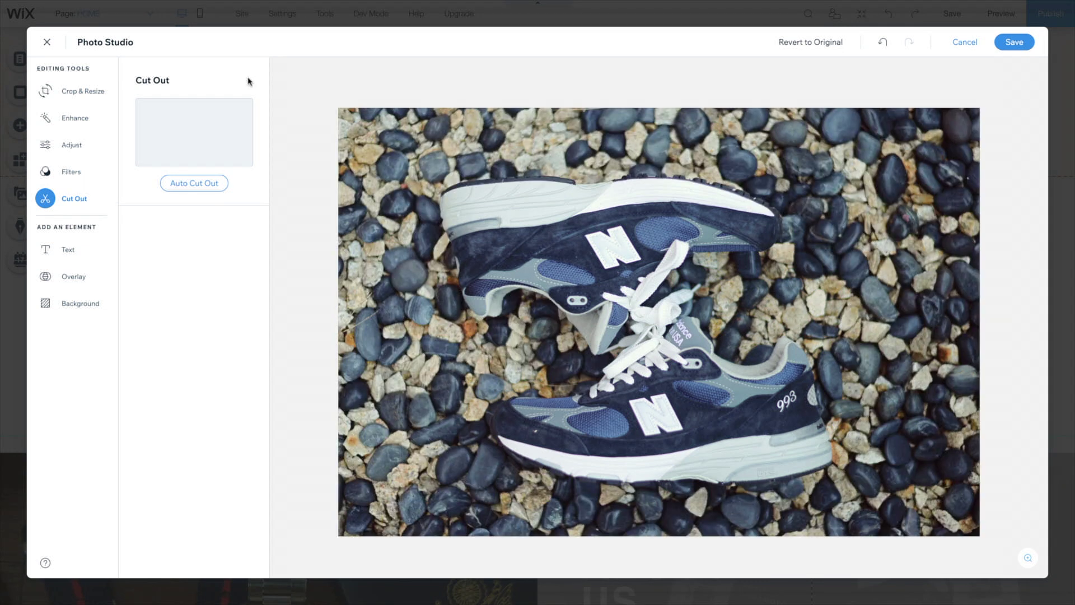
Rotate the New Balance 993 photo to the left once and save the edited image.
left_click(76, 91)
left_click(146, 257)
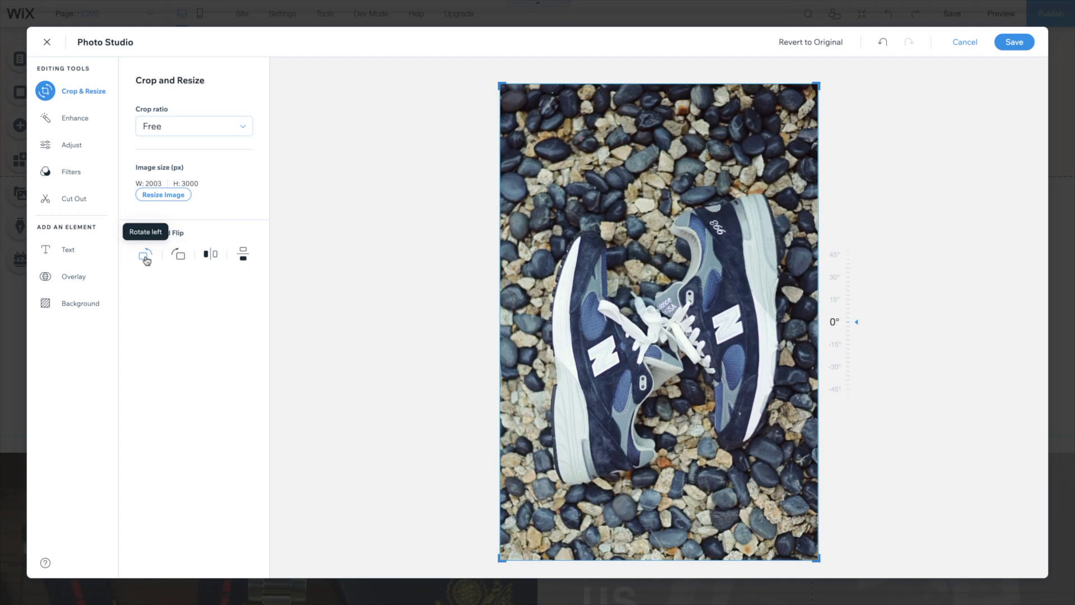
left_click(1014, 42)
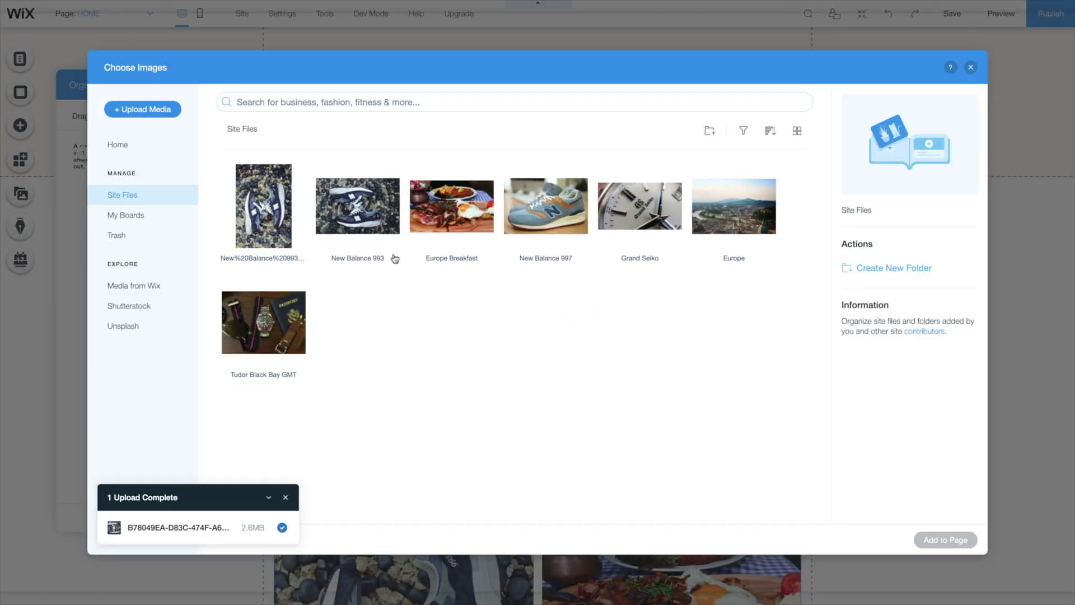
Create a board named Sneakers for the New Balance 993 photo, available for all sites, and deselect the photo.
mouse_move(353, 180)
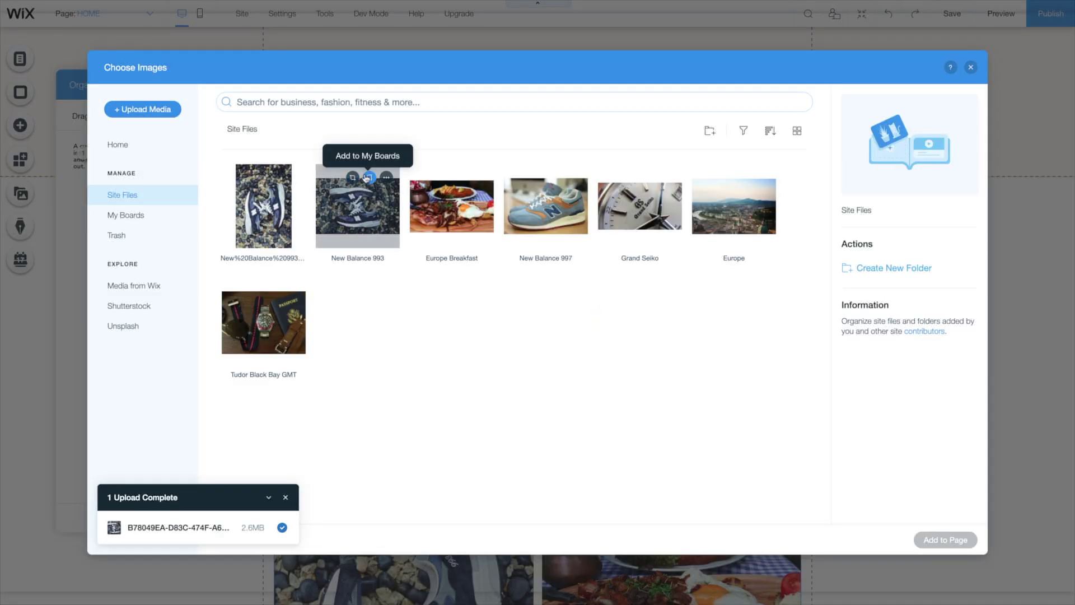
left_click(369, 177)
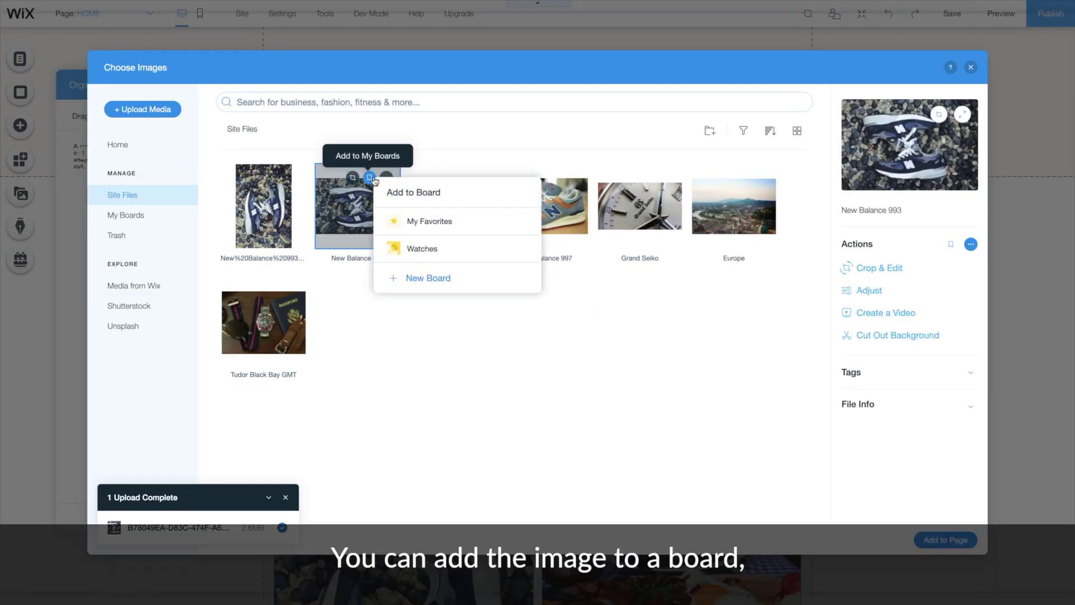
left_click(453, 280)
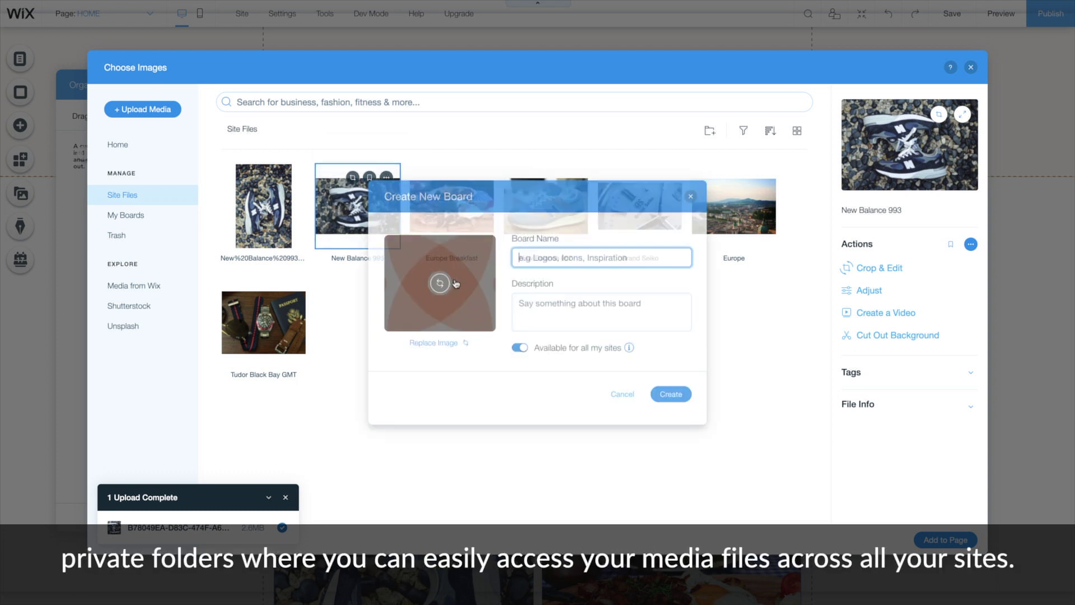
type("Sneakers")
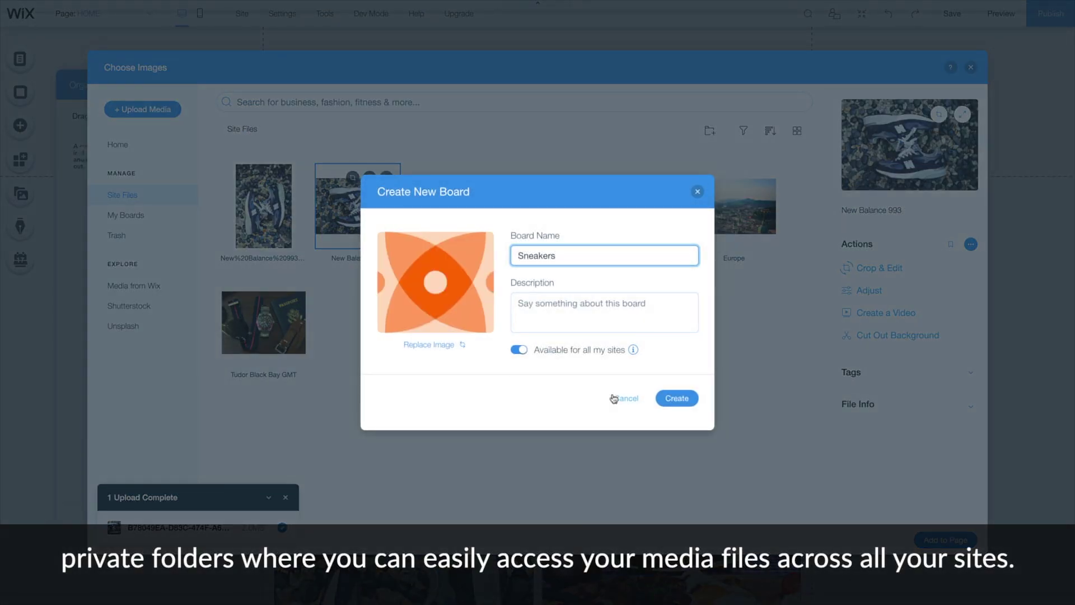
left_click(677, 398)
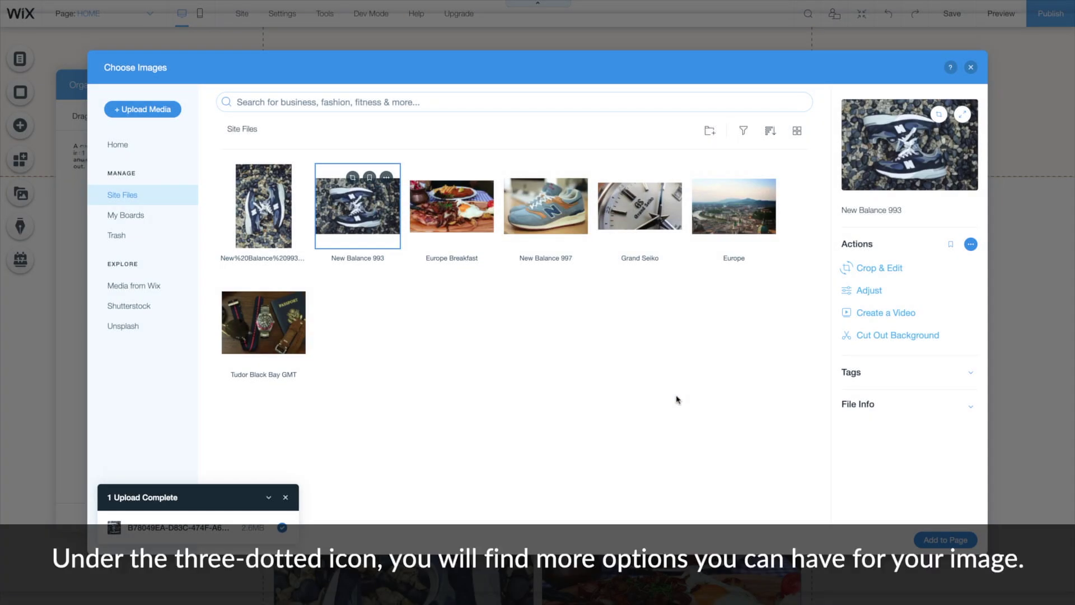
left_click(543, 317)
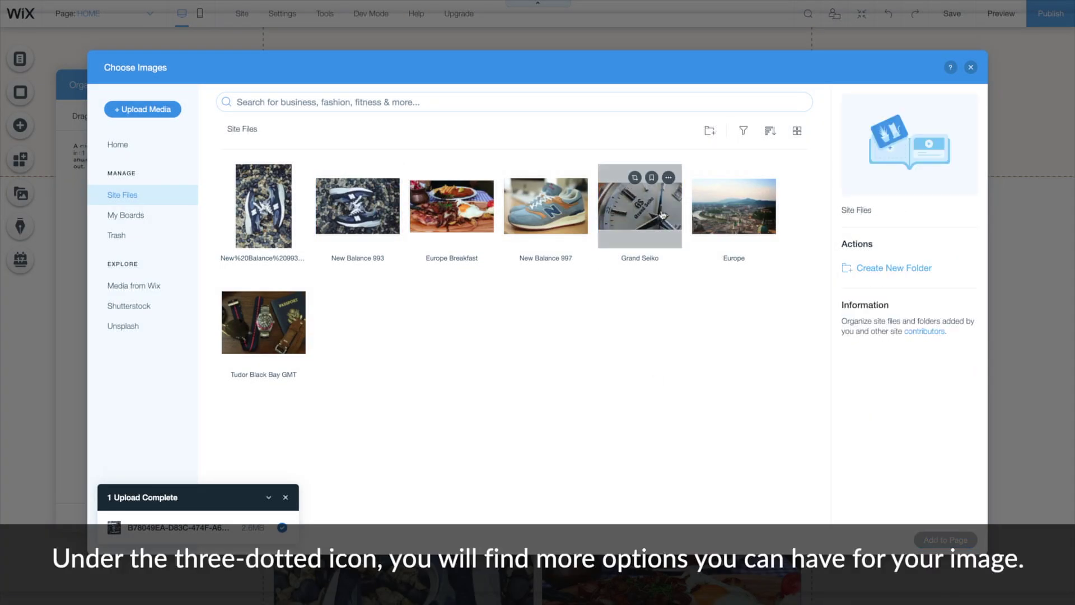
Start creating a video from the Grand Seiko photo and add the Tudor Black Bay GMT photo to it.
left_click(644, 205)
left_click(668, 177)
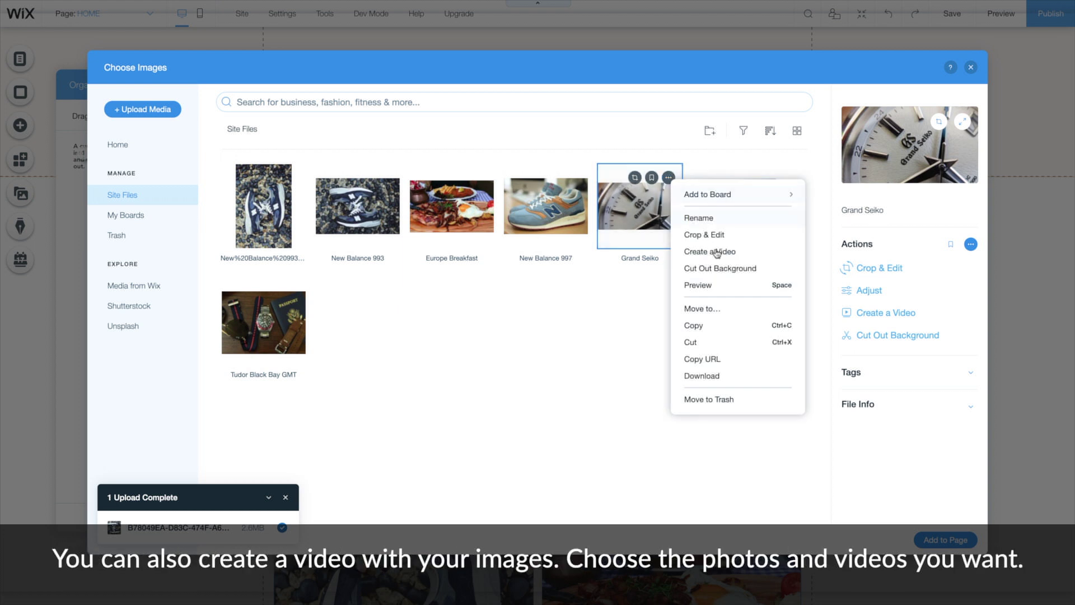
left_click(752, 258)
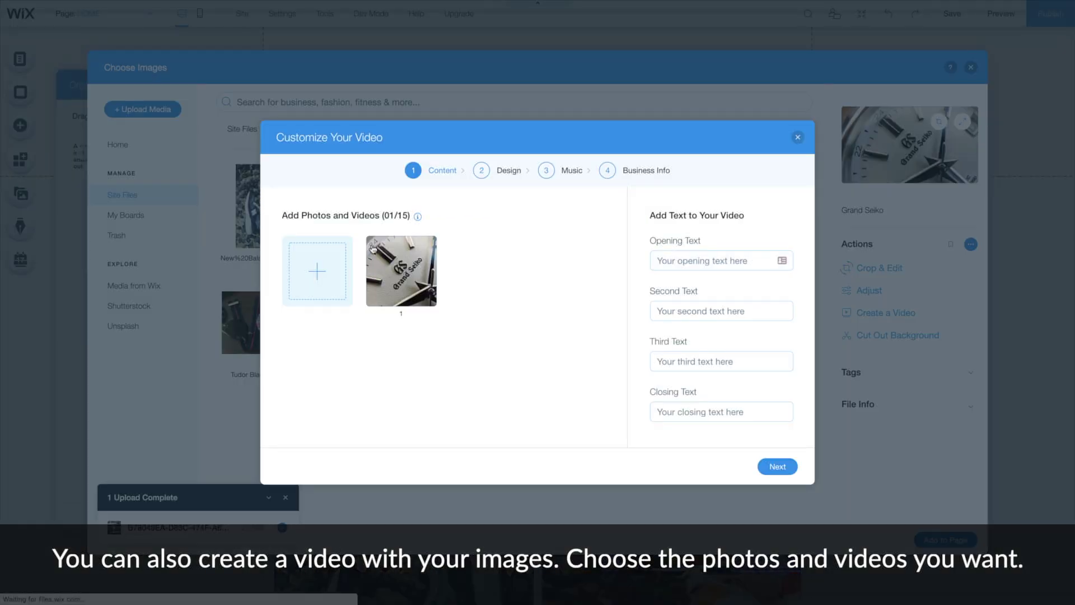
left_click(330, 260)
left_click(280, 316)
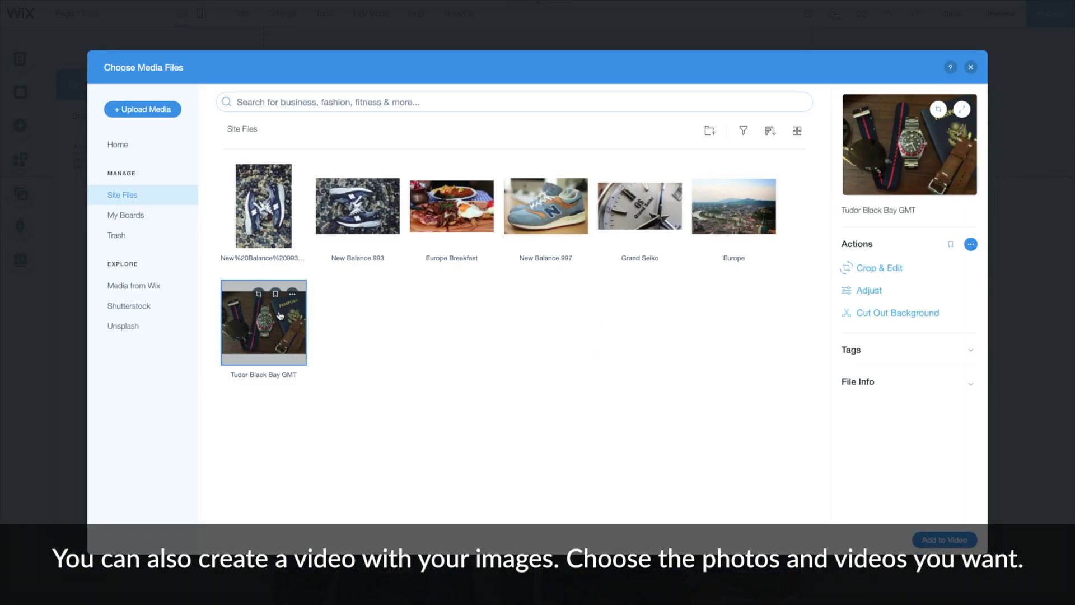
left_click(970, 540)
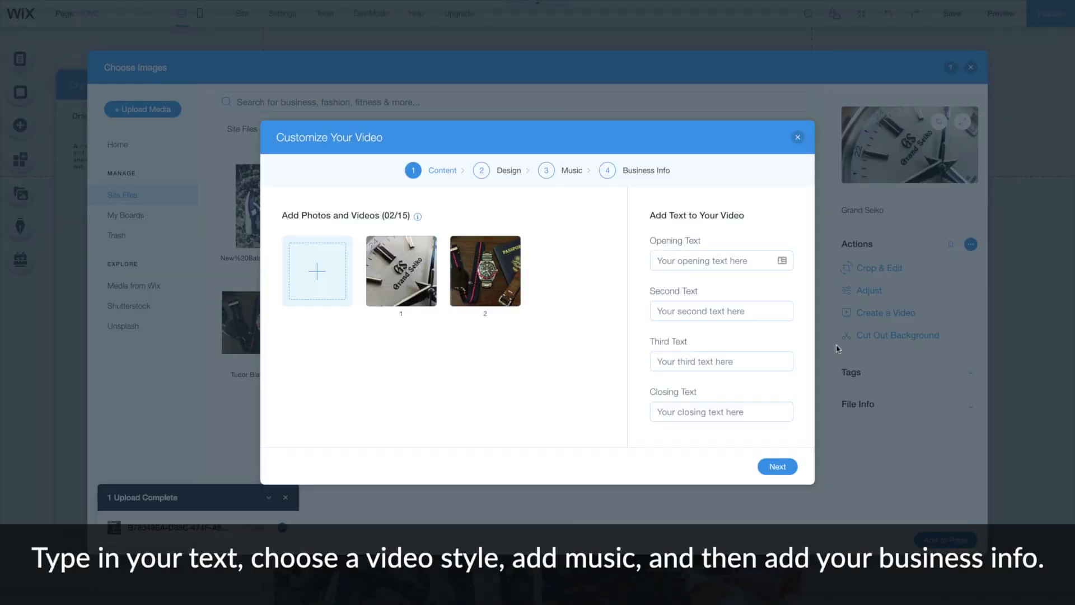
Enter "Mechanics & Design" as the video's opening text, "Community" as the second and "Stories" as the third, and continue to the design stage.
left_click(744, 259)
type("Mechanics & Design")
key("Tab")
type("Community")
key("Tab")
type("Stories")
left_click(777, 466)
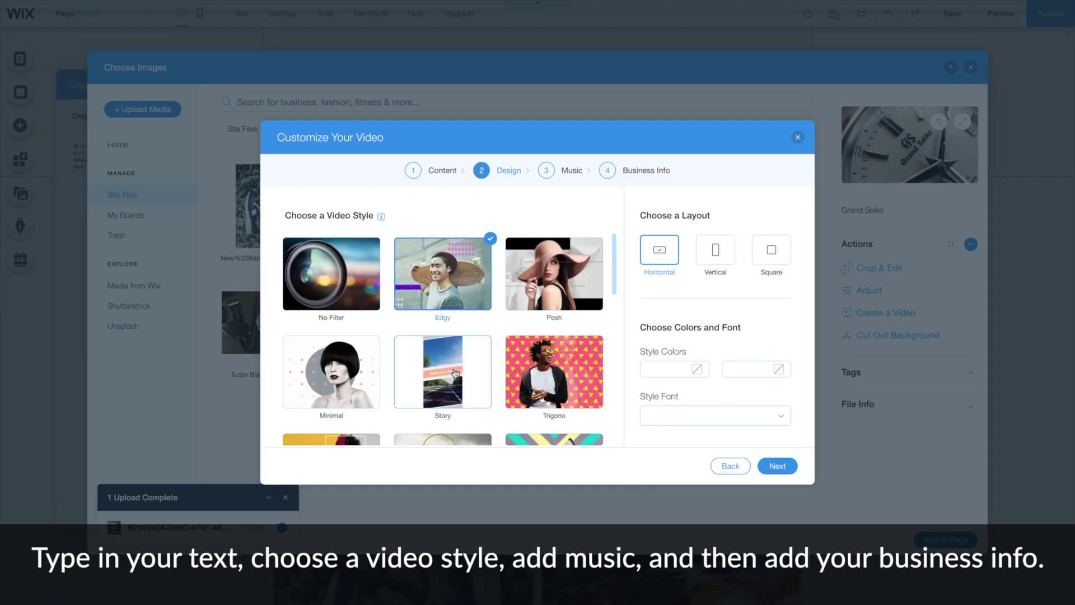
Choose the Circle style for the video and continue to the music selection.
left_click(527, 395)
scroll(526, 395, "down", 2)
left_click(442, 364)
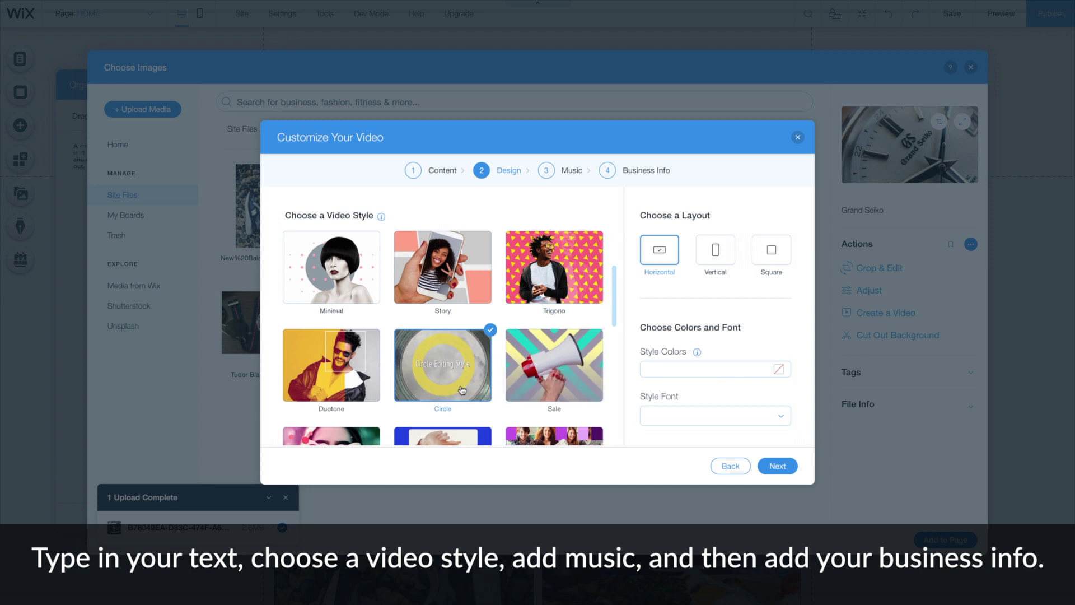
left_click(778, 466)
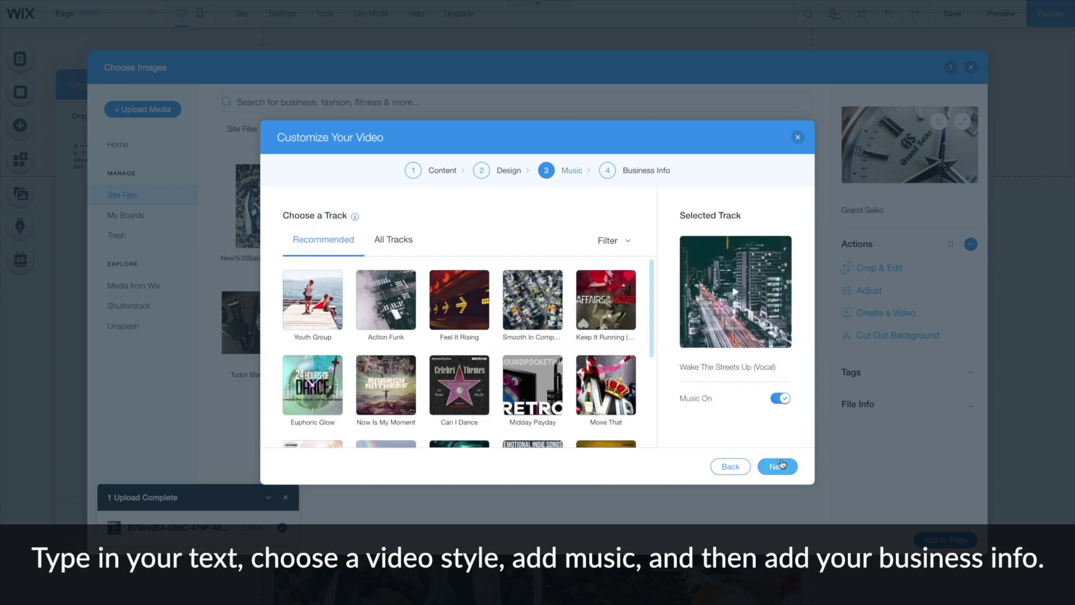
Choose the Action Funk track as the video's music and continue to the business info.
left_click(414, 320)
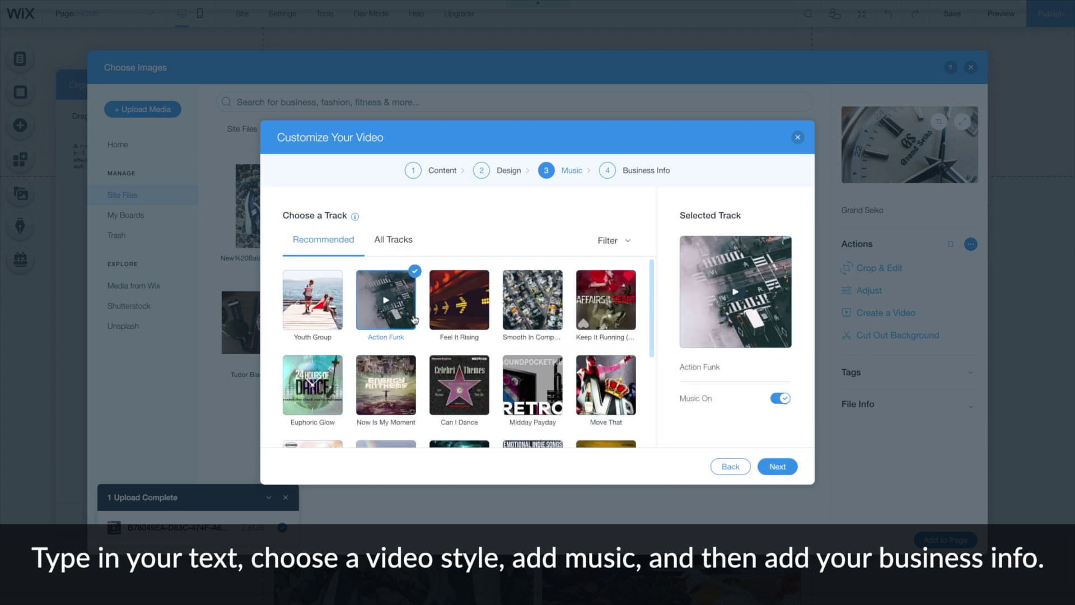
left_click(778, 466)
Enter DLEEisure as the business name, dleeisure.com as the website address and "Creation. Curation. Storytelling." as the tagline.
left_click(516, 290)
type("DLEE")
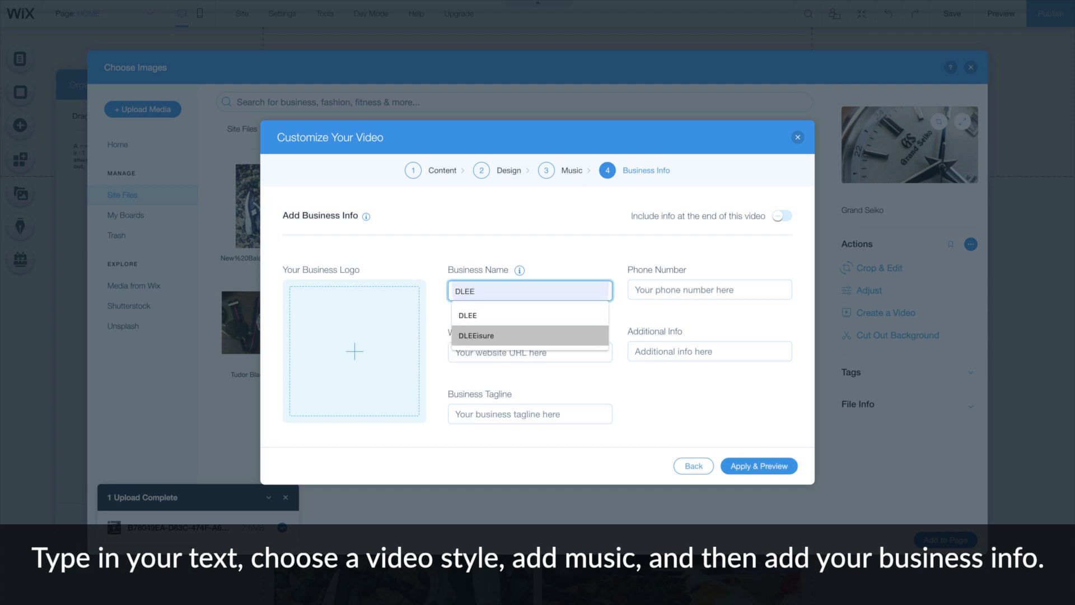
left_click(529, 331)
key("Tab")
type("dleeisure.com")
key("Return")
key("Tab")
type("Creation. Curation. Storytelling.")
key("Down")
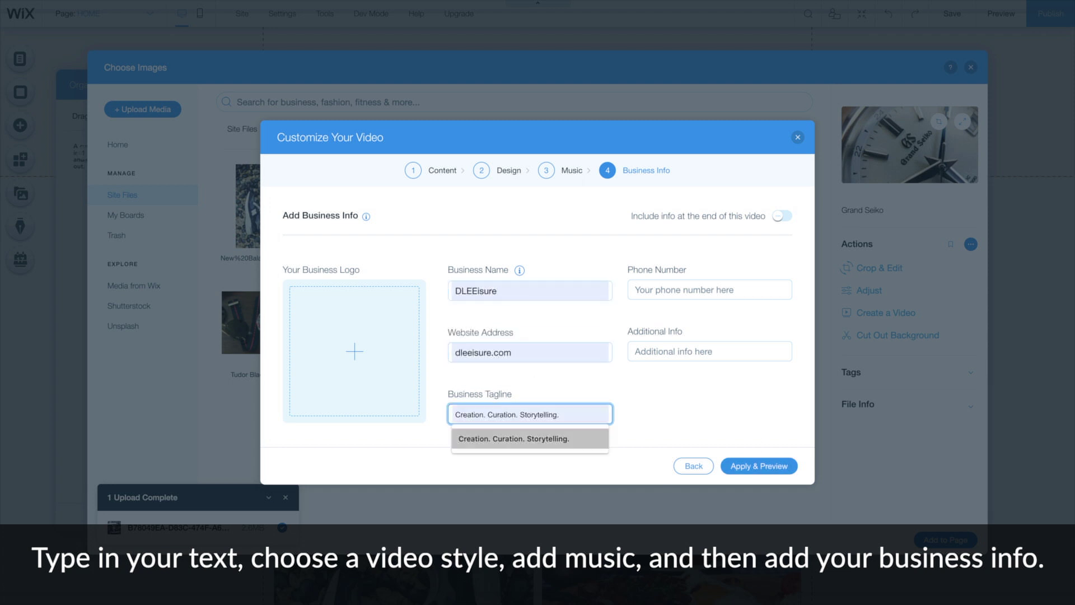
key("Return")
Apply the video settings, play the generated preview and save the finished video.
left_click(727, 471)
left_click(739, 472)
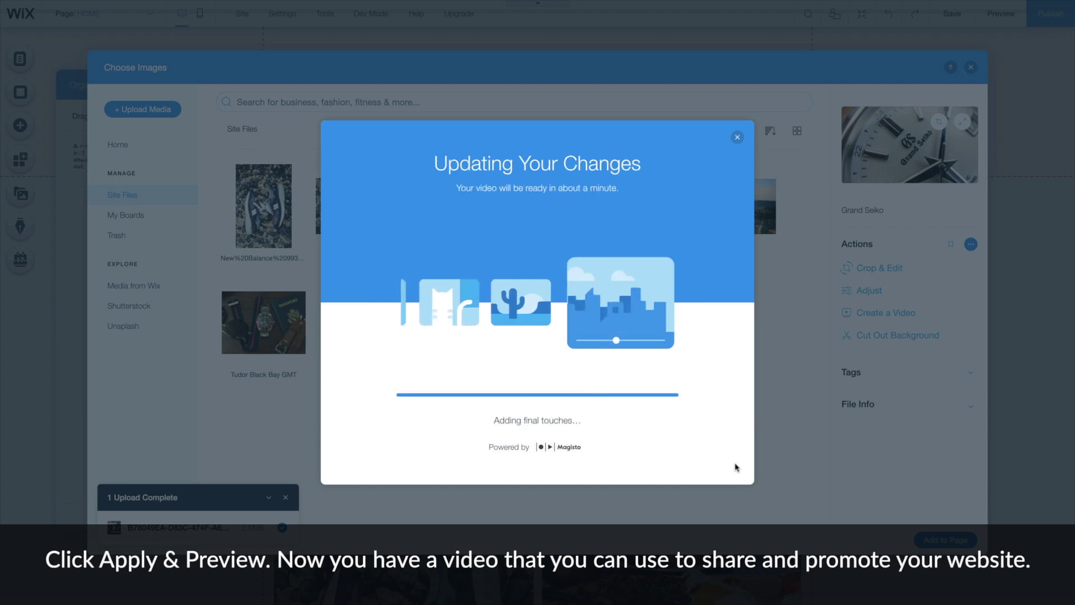
left_click(539, 312)
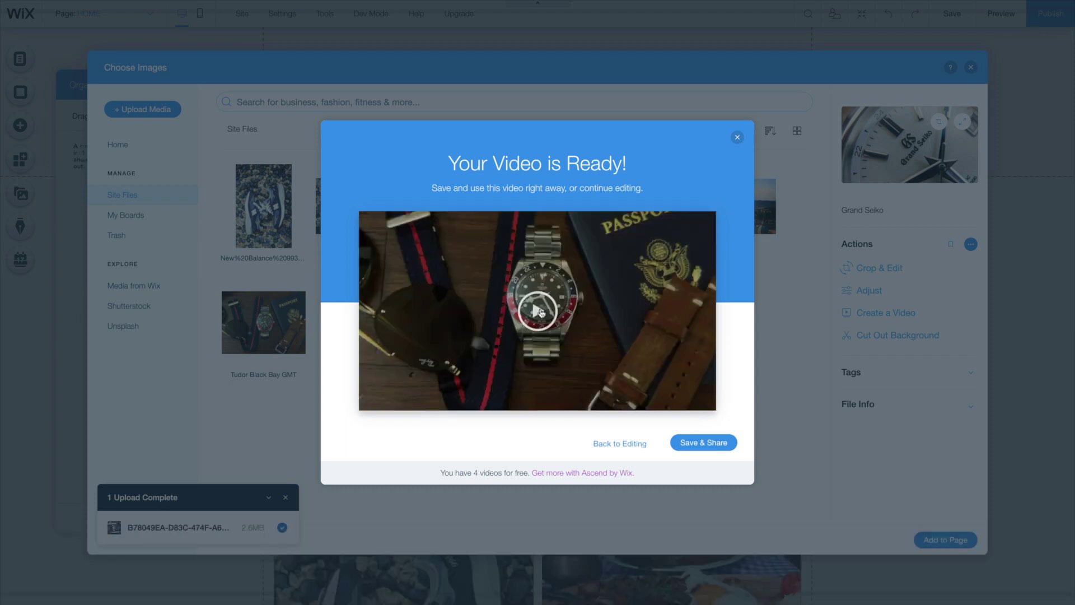
left_click(737, 448)
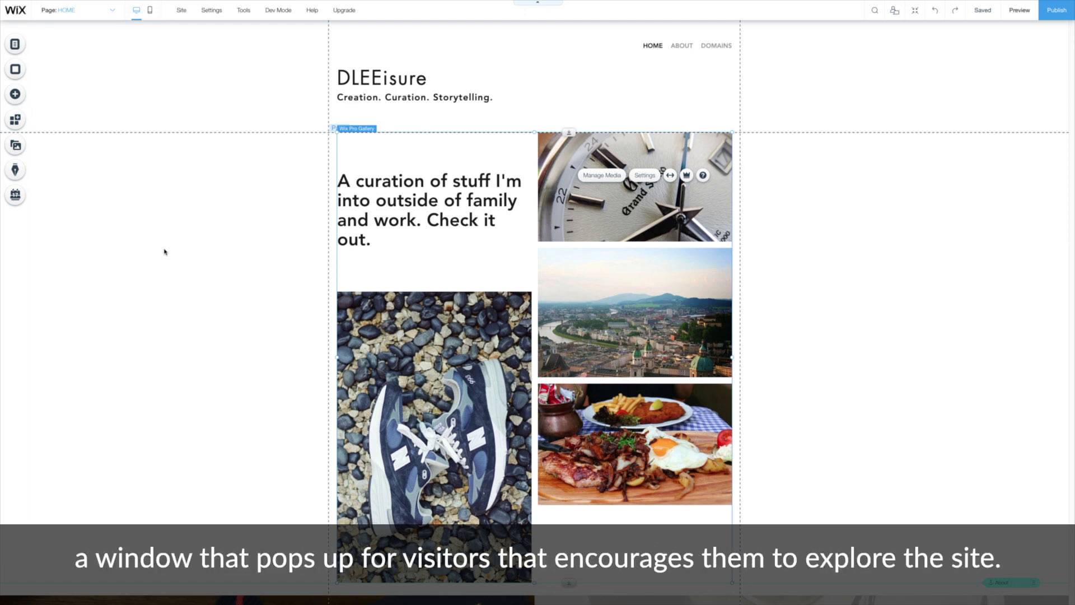
Examine the interactive elements that can be added: subscribe, promotion and contact lightboxes, full width and box slideshows, and hover boxes.
left_click(18, 101)
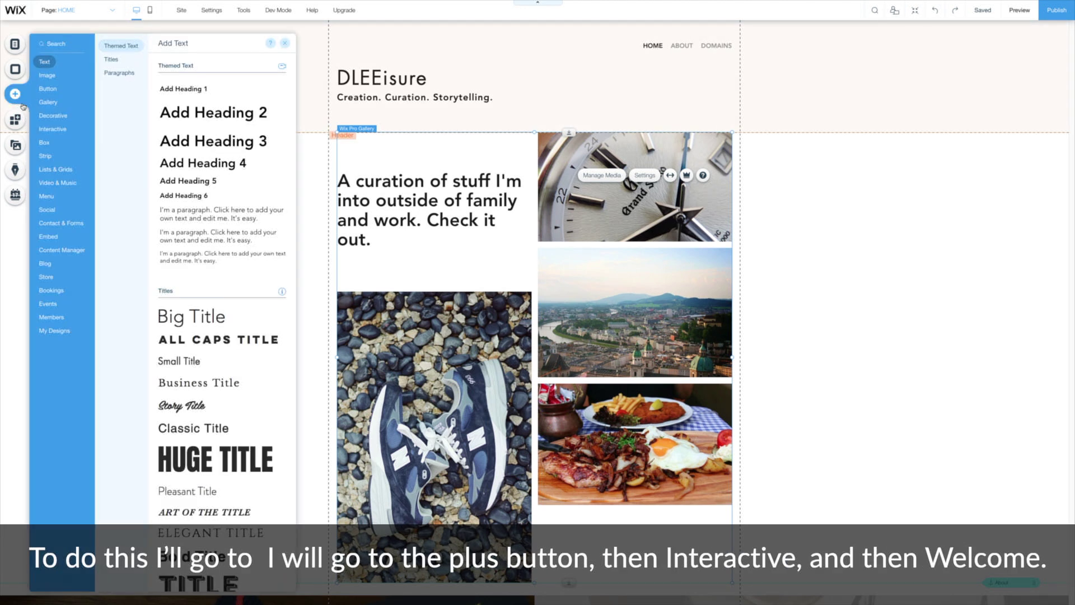
left_click(53, 129)
left_click(126, 107)
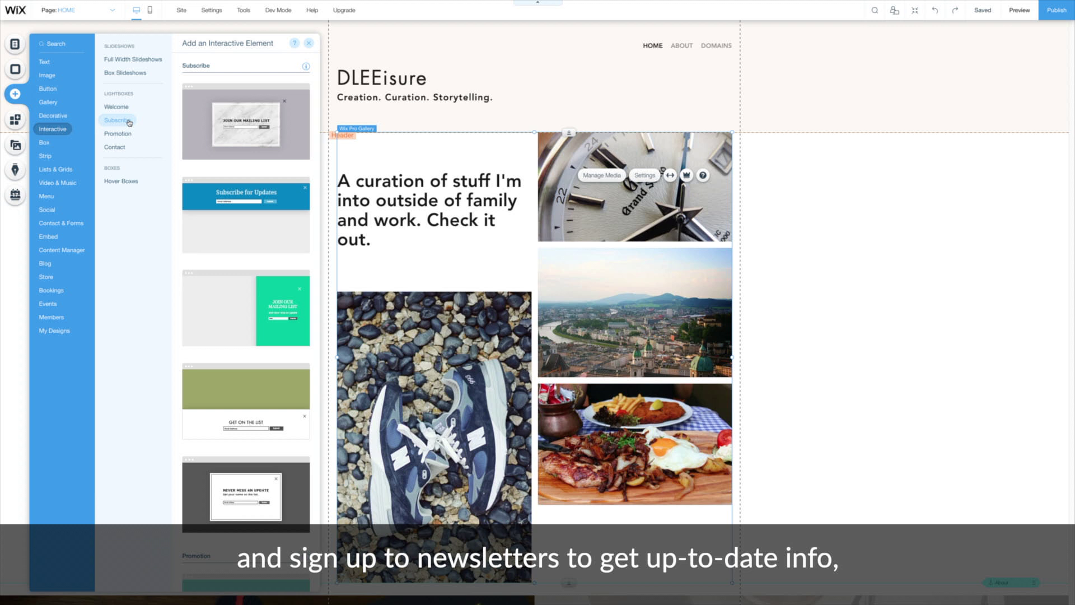
left_click(131, 135)
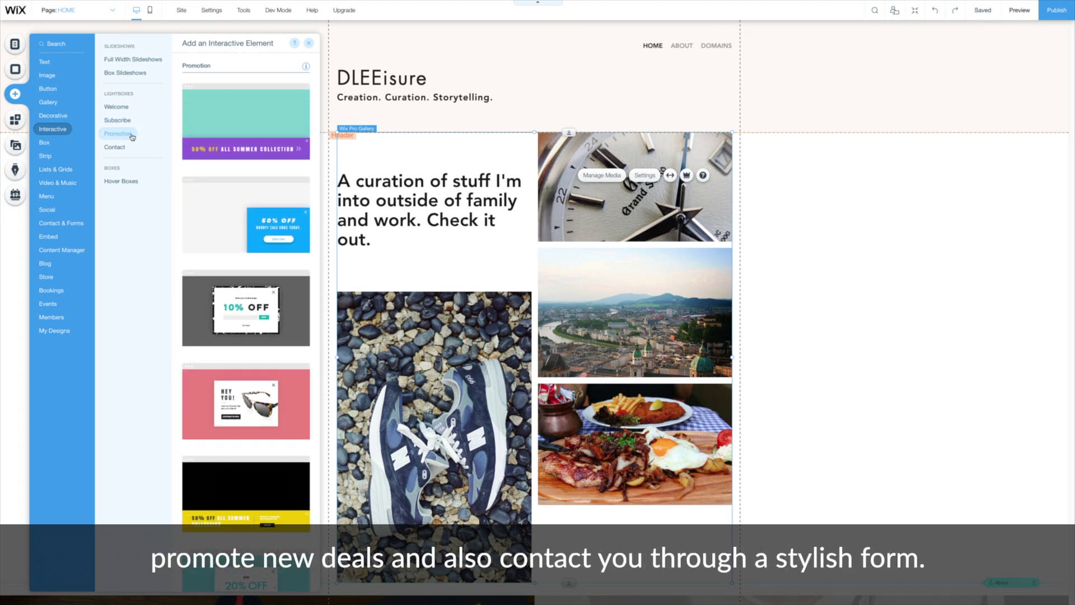
left_click(123, 147)
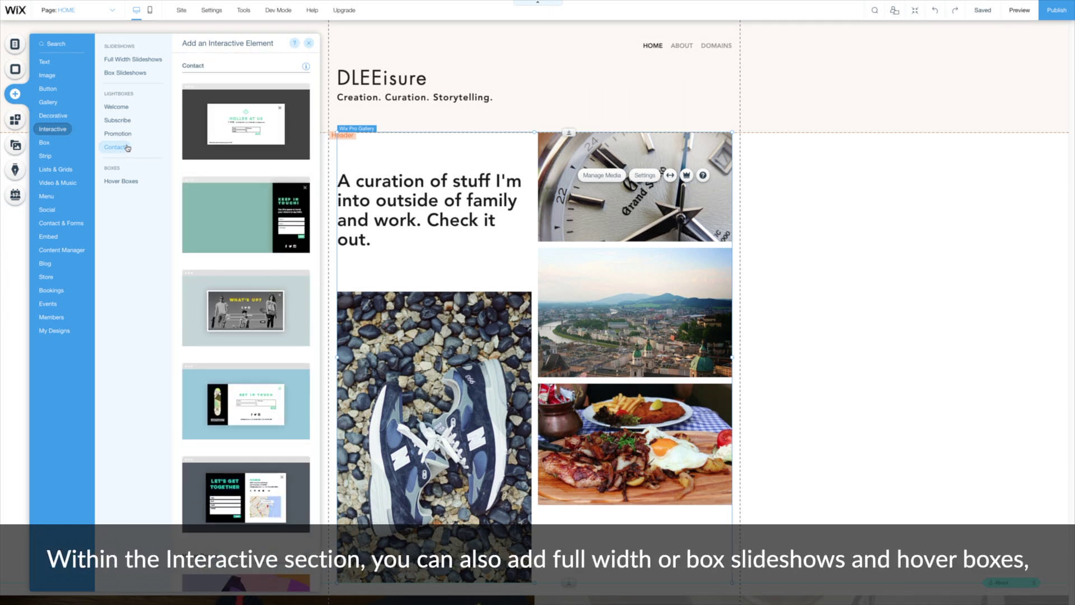
left_click(141, 60)
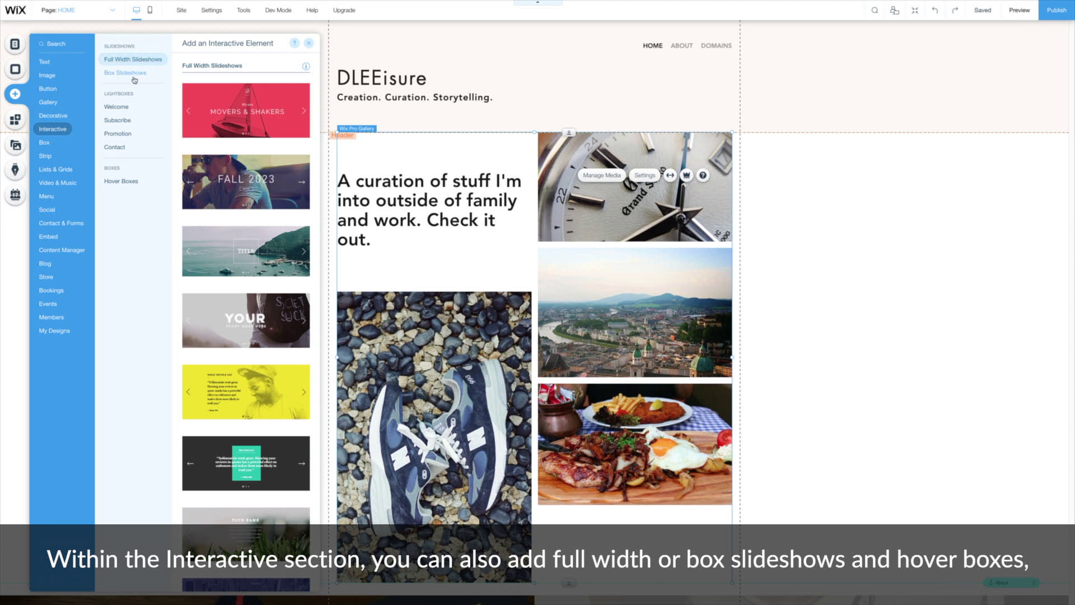
left_click(134, 80)
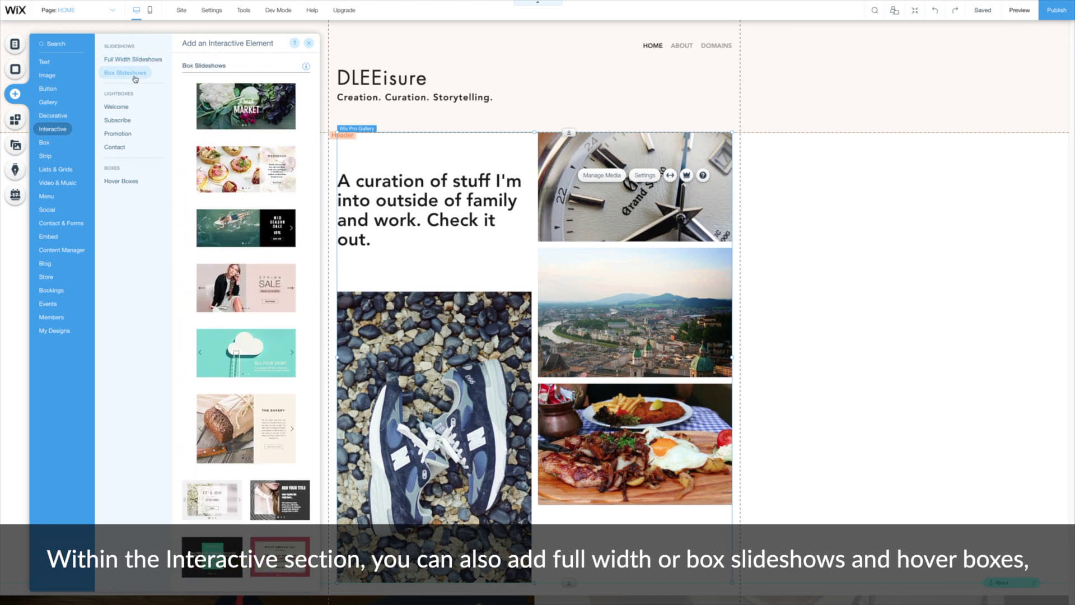
left_click(140, 183)
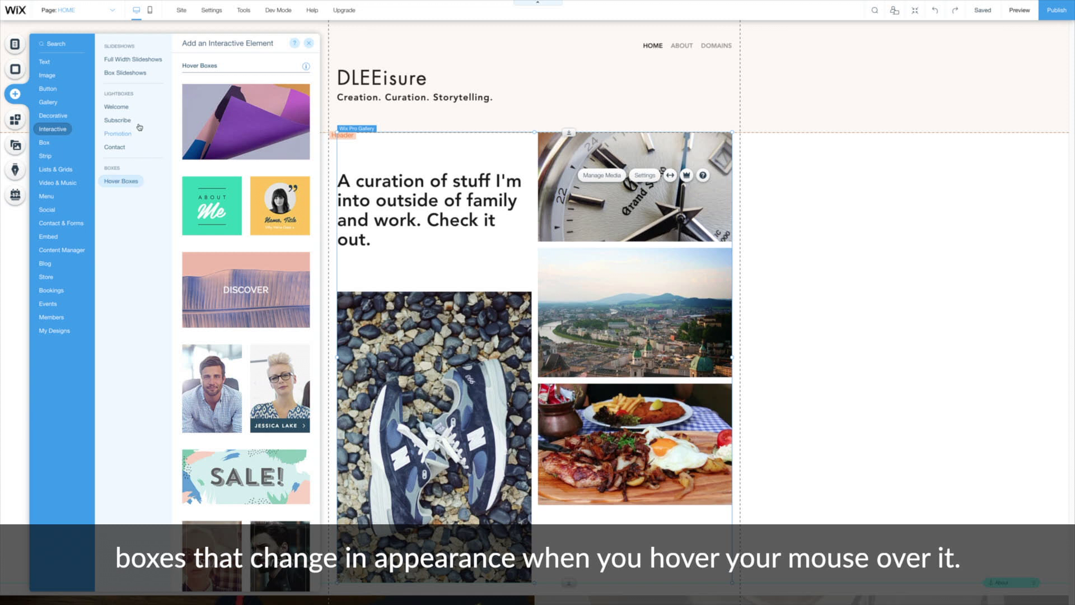
Add the red welcome lightbox with a video to the site and remove its "as" logo.
left_click(124, 107)
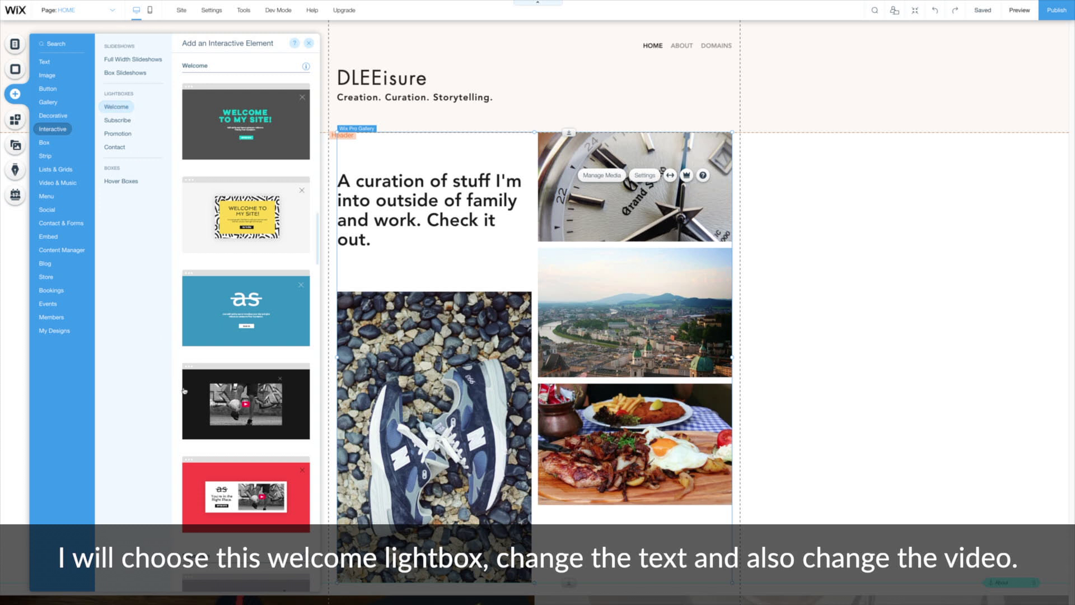
left_click(225, 473)
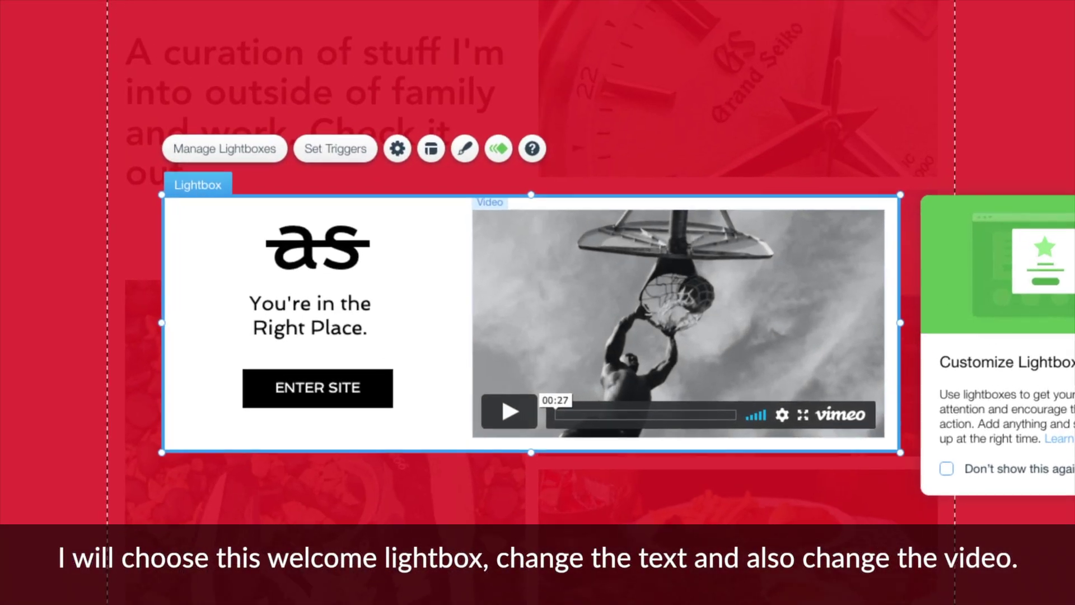
left_click(291, 357)
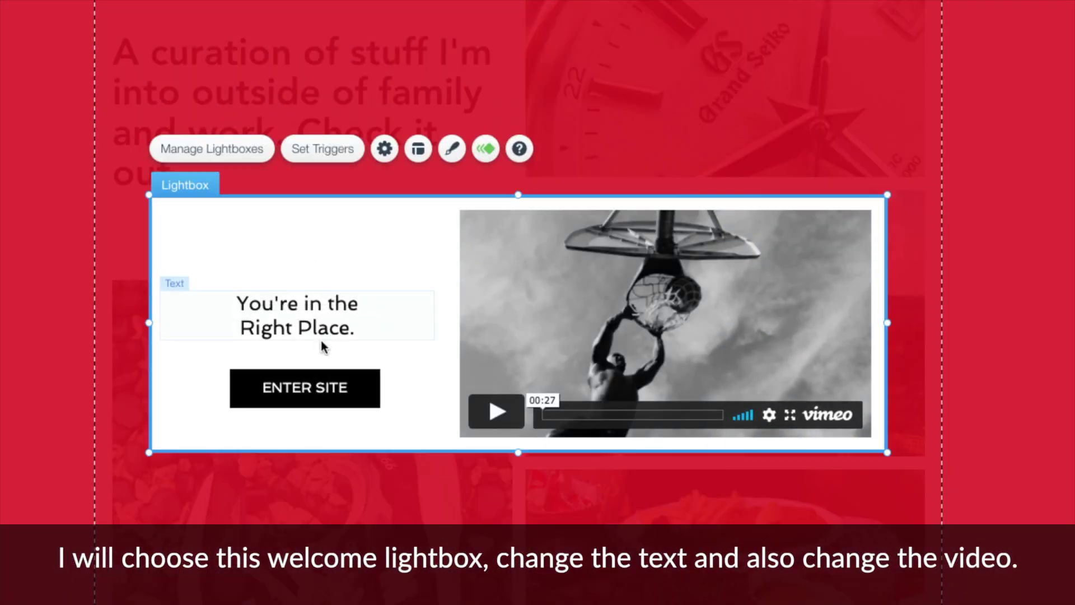
Replace the lightbox text with "DLEEisure" and "Creation. Curation. Storytelling" on a second line.
left_click(320, 338)
double_click(319, 317)
type("DLEEisure")
key("Return")
type("Creation. Curation. Storytelling")
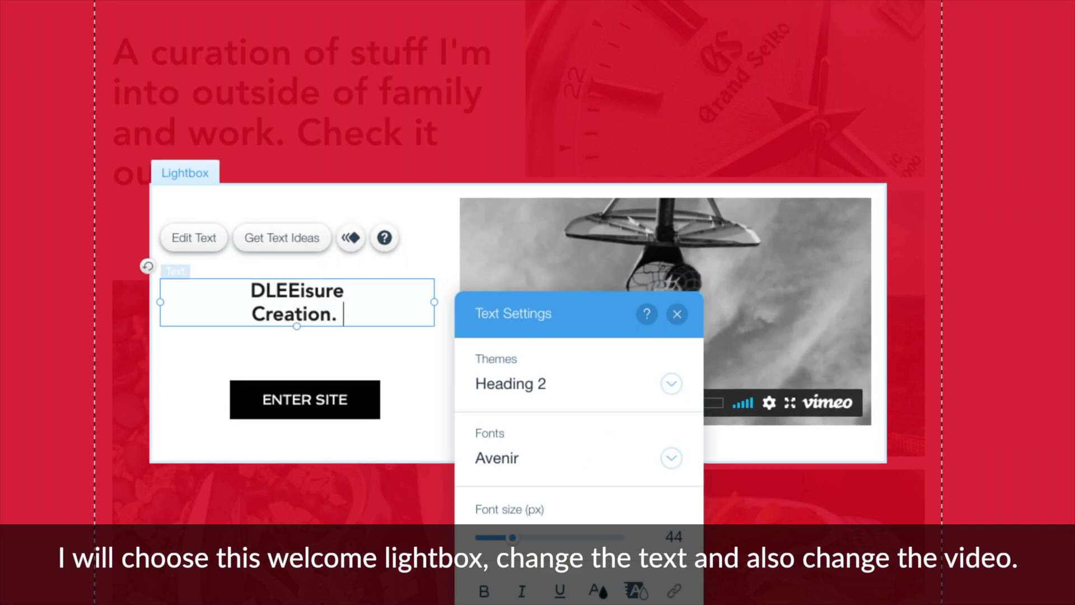
Set the lightbox tagline to 16 px italic and move the Enter Site button up closer beneath the text.
triple_click(307, 318)
left_click_drag(512, 538, 492, 538)
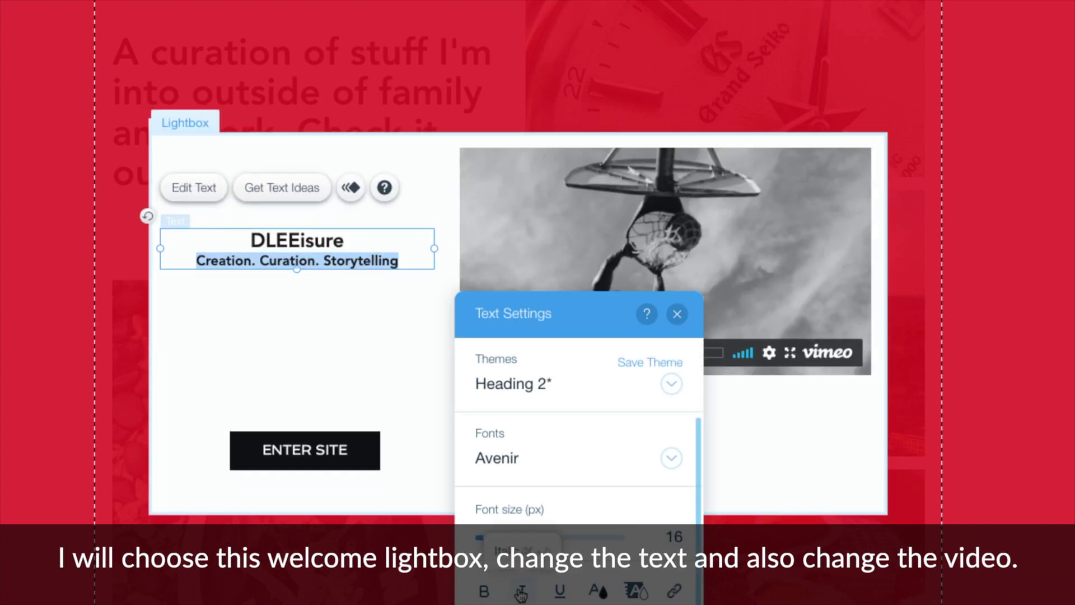
left_click(522, 592)
left_click(373, 379)
left_click_drag(373, 451, 373, 356)
Replace the lightbox's Vimeo video with the own YouTube video by pasting its web address.
left_click(630, 243)
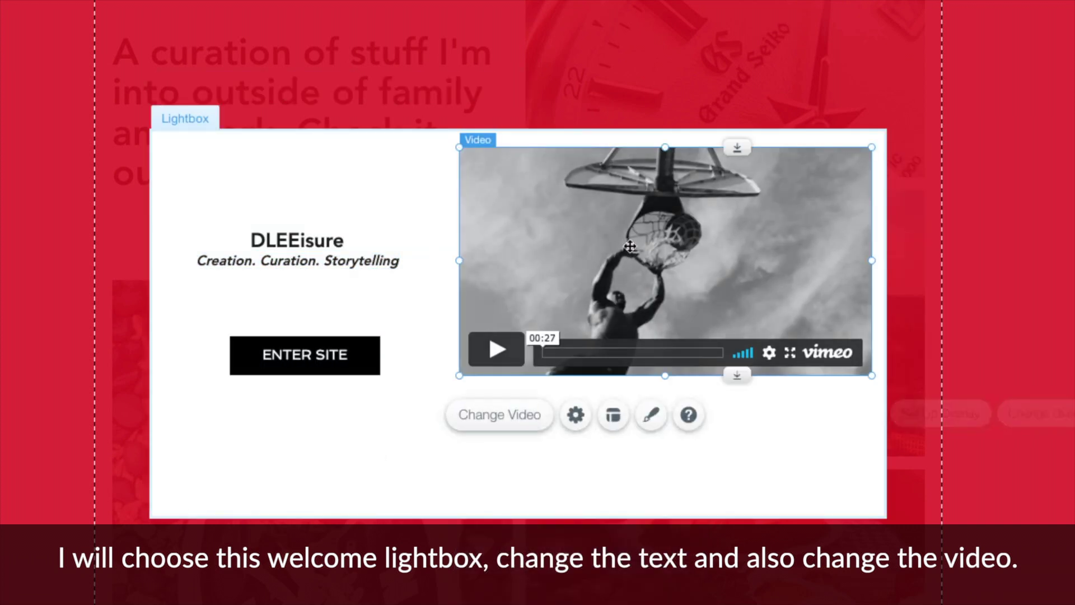
left_click(514, 420)
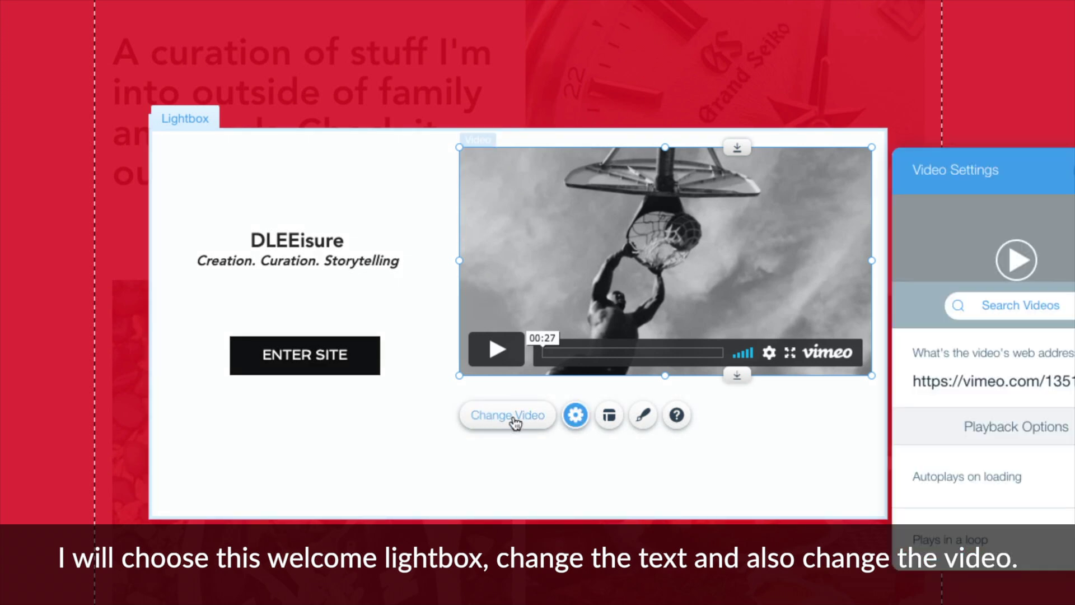
left_click(1004, 374)
key("ctrl+a")
key("ctrl+v")
left_click(787, 277)
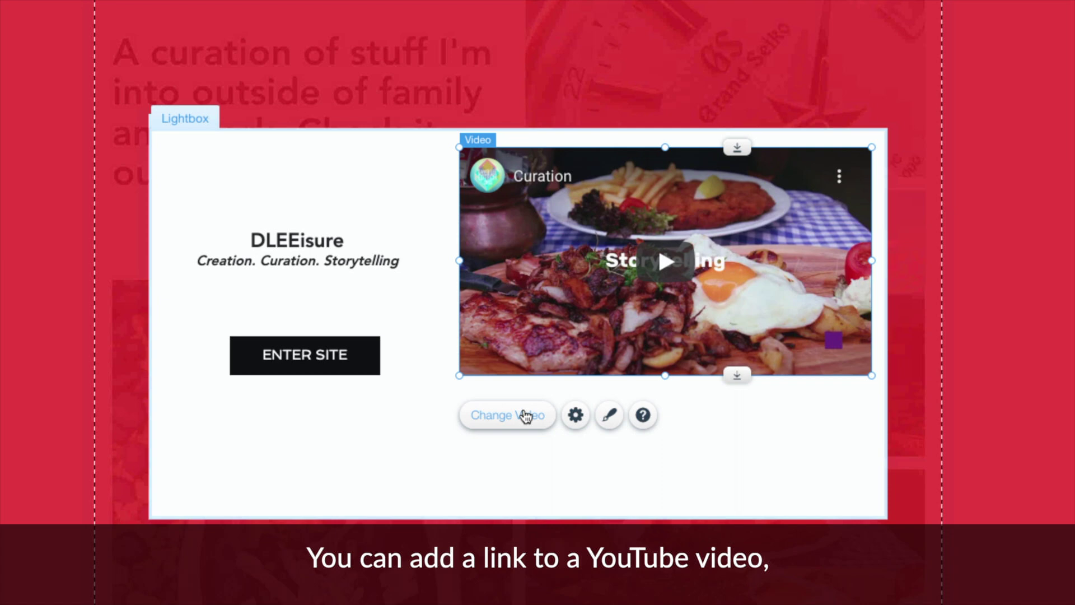
Open the YouTube video search for the lightbox video and enter "cat" as the search term.
left_click(524, 415)
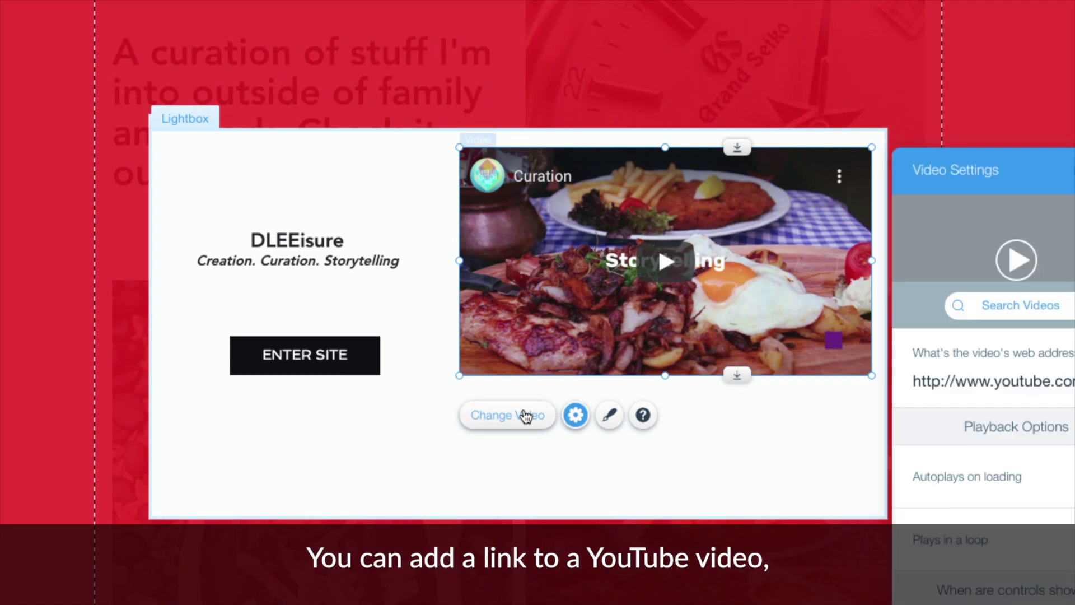
left_click(1029, 310)
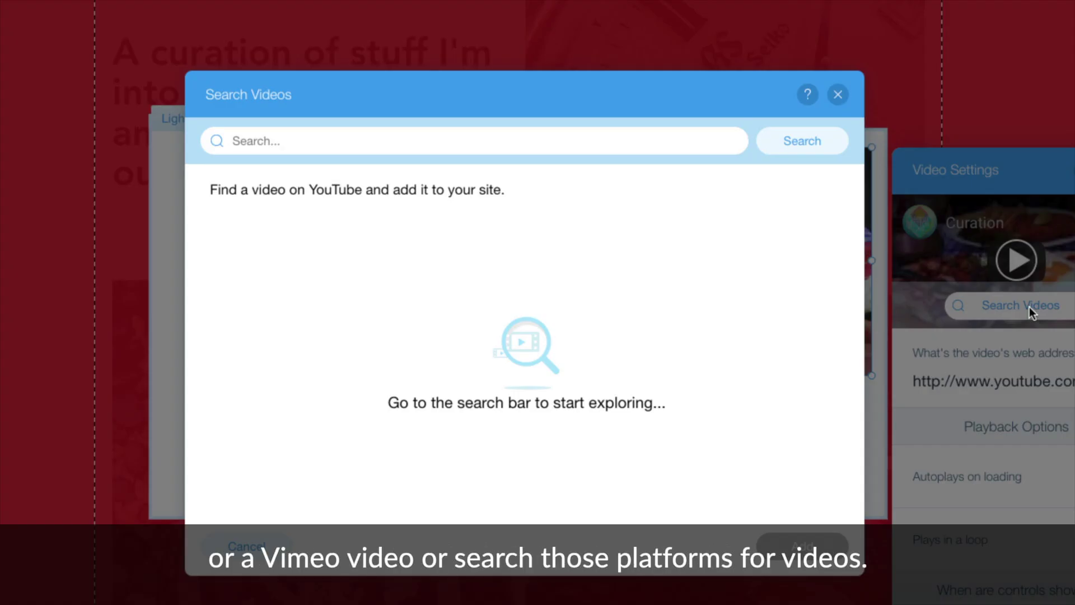
type("cat")
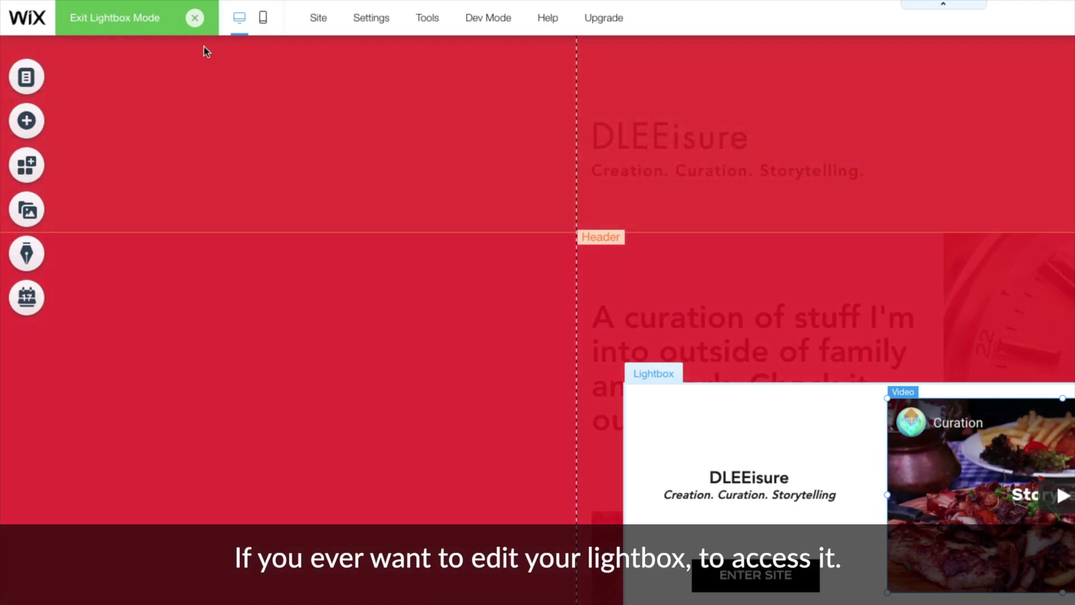
Exit lightbox mode, reopen the Welcome (Video) lightbox from the site's page list, and exit it again.
left_click(194, 18)
left_click(198, 21)
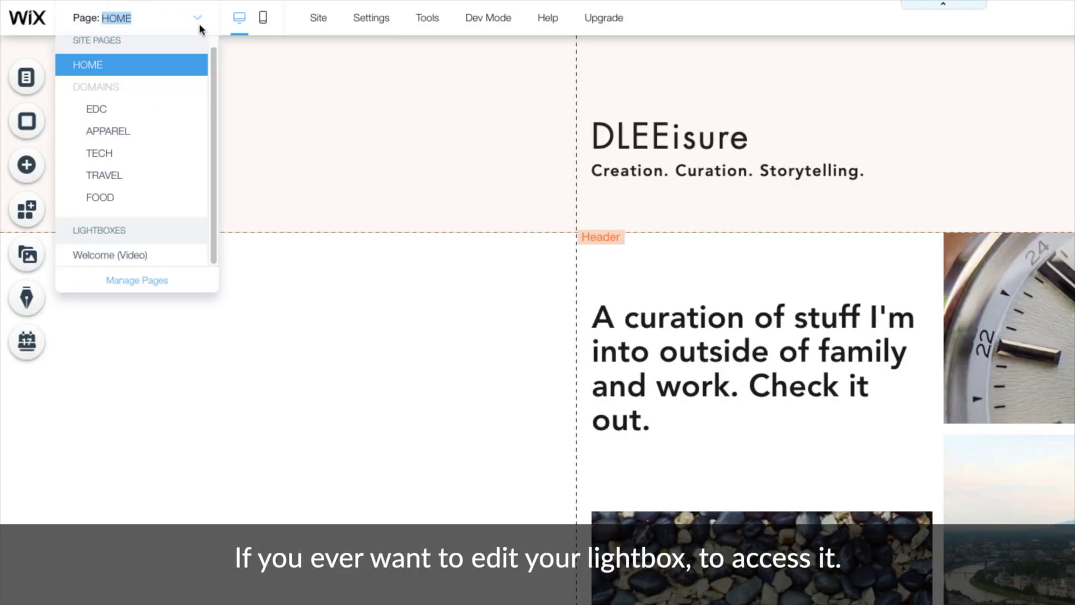
left_click(185, 255)
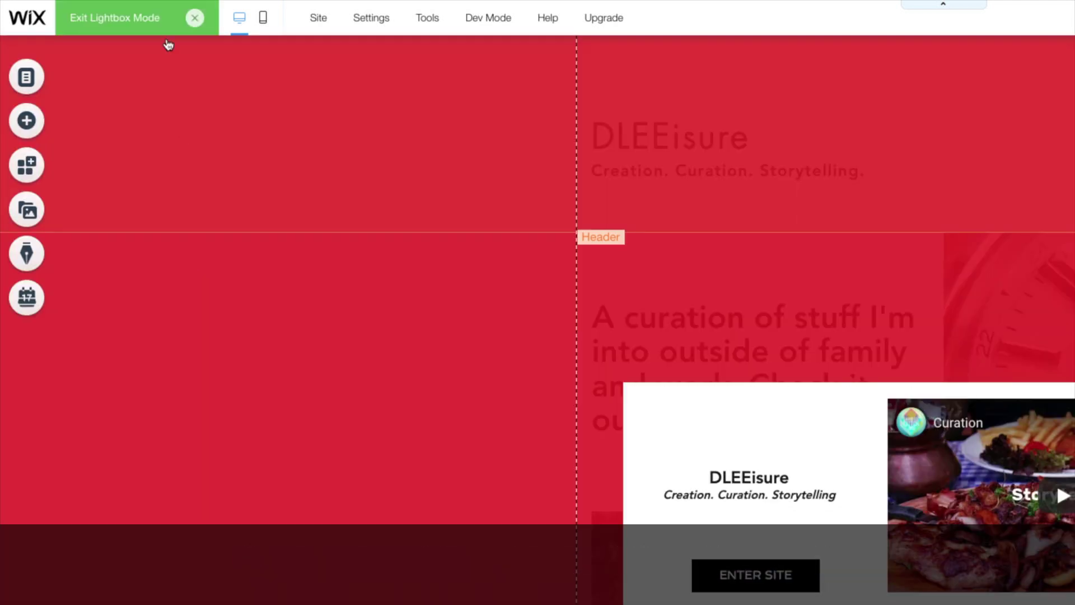
left_click(194, 18)
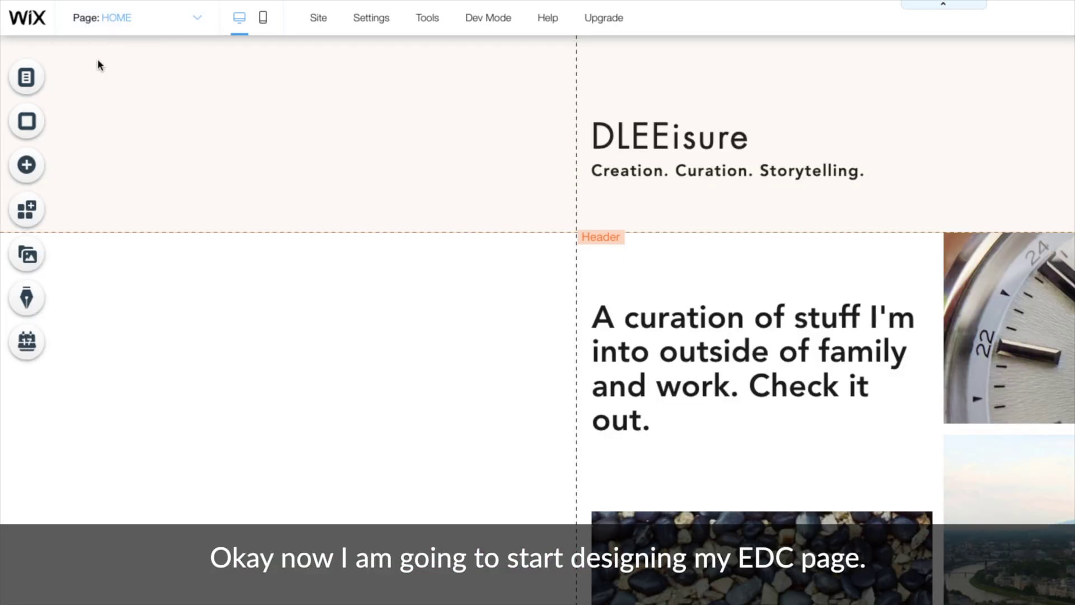
Go to the EDC page and replace its "EXTERIORS" heading with "EDC".
left_click(26, 76)
left_click(236, 219)
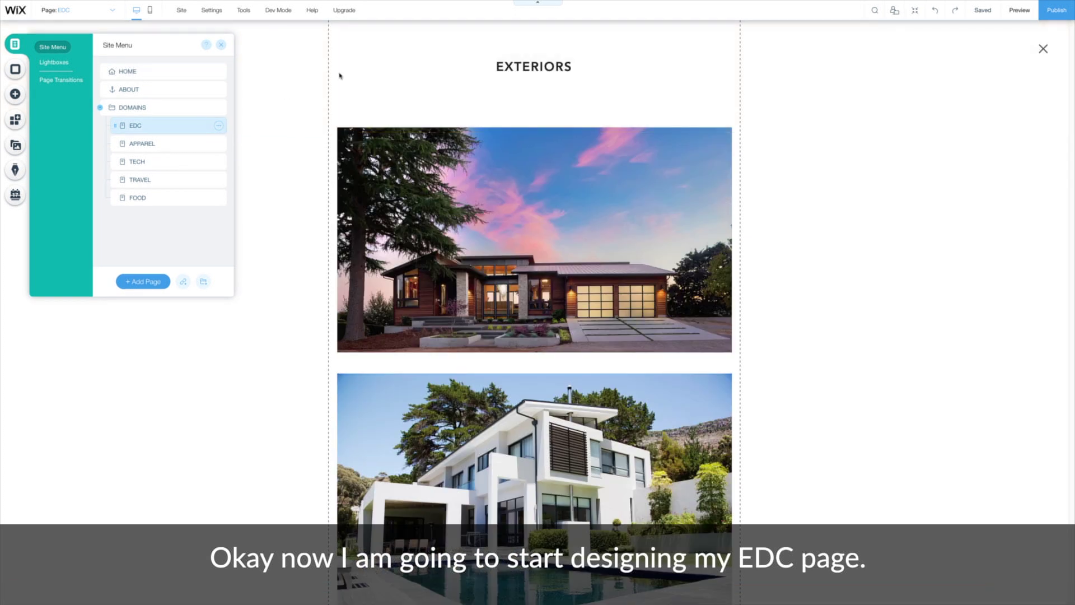
double_click(551, 67)
type("EDC")
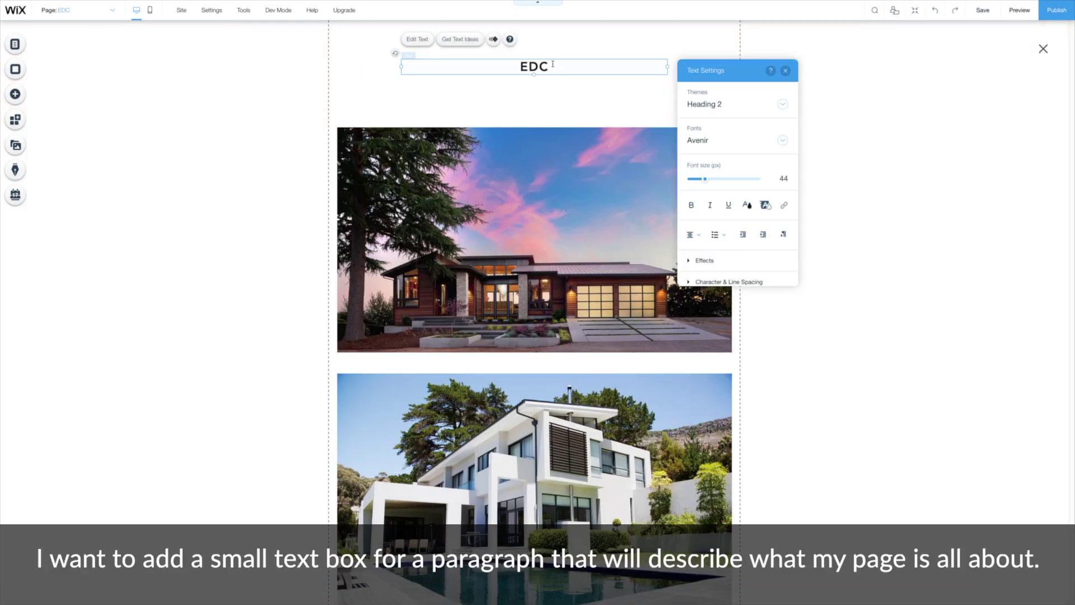
left_click(546, 84)
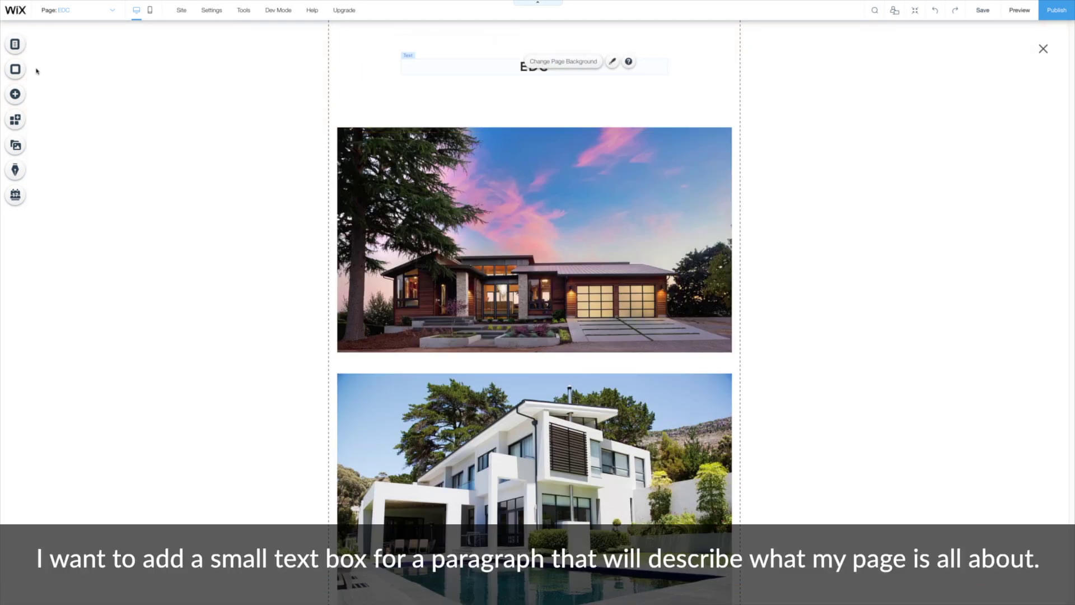
Add a themed Paragraph 2 text box to the EDC page, place it just below the heading and center its text.
left_click(22, 95)
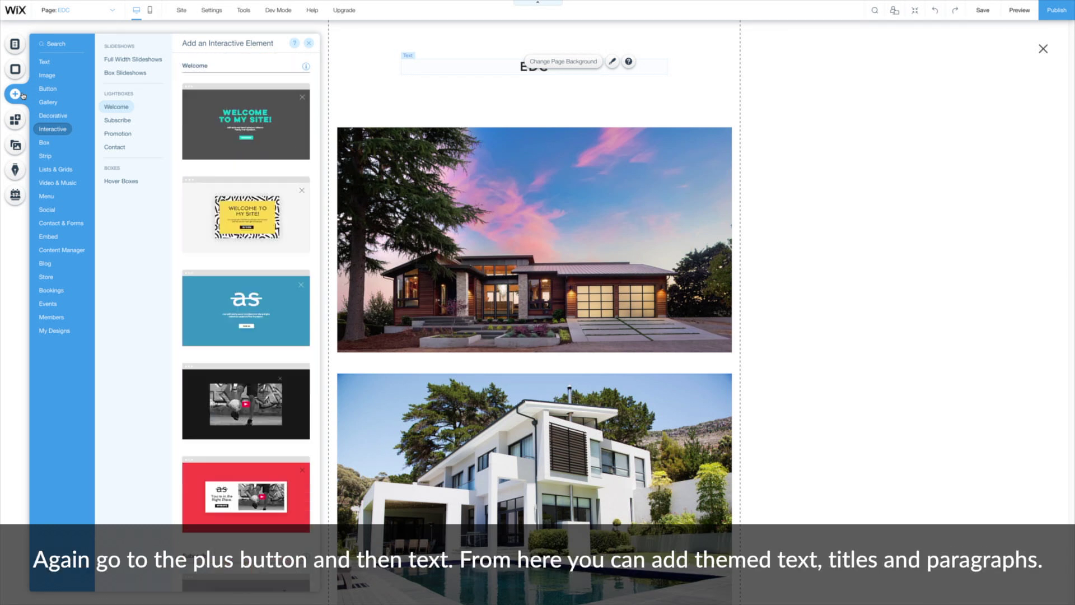
left_click(42, 65)
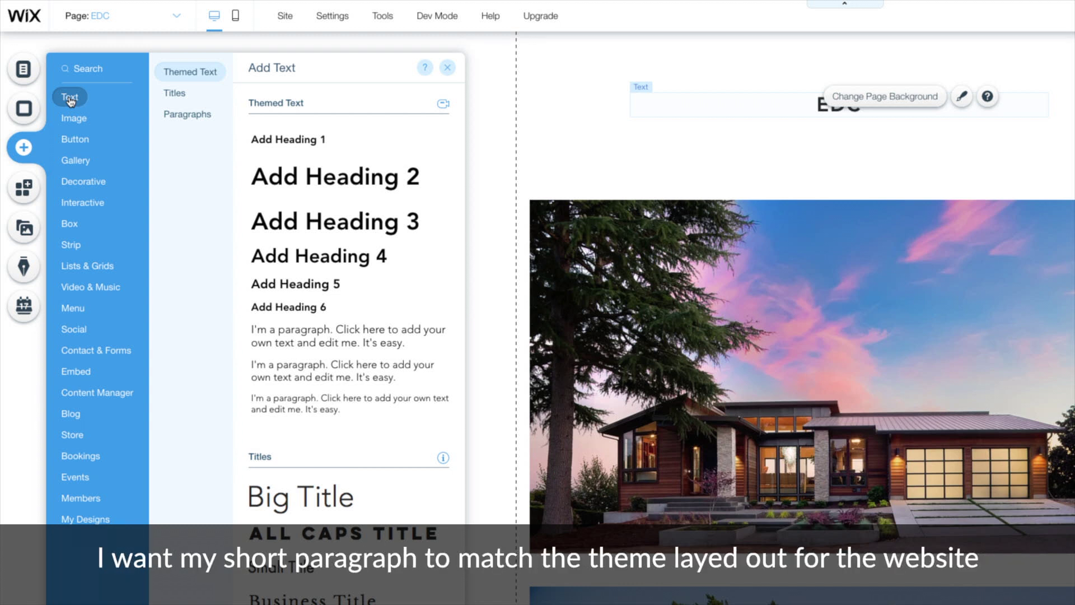
left_click(344, 375)
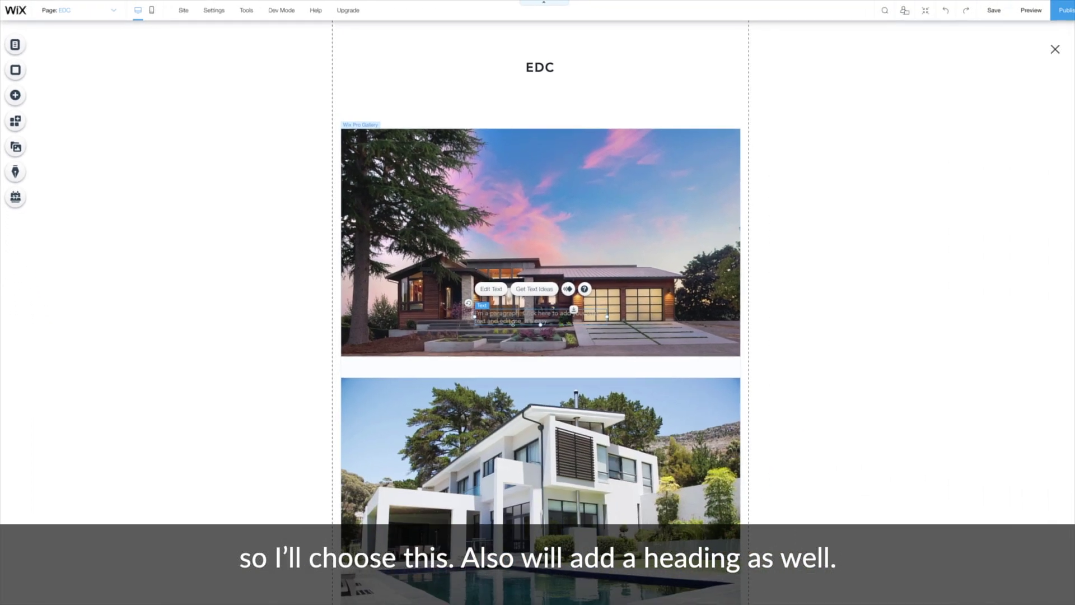
left_click_drag(733, 432, 741, 121)
left_click(674, 82)
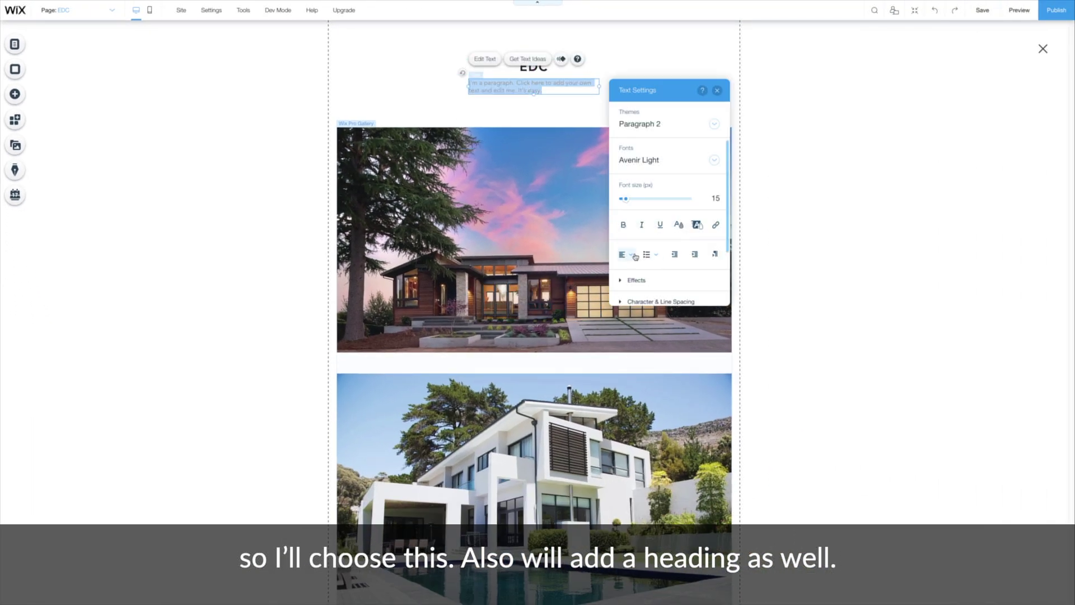
left_click(400, 106)
Add a themed Heading 4 reading "WATCHES" above the gallery on the EDC page.
left_click(15, 94)
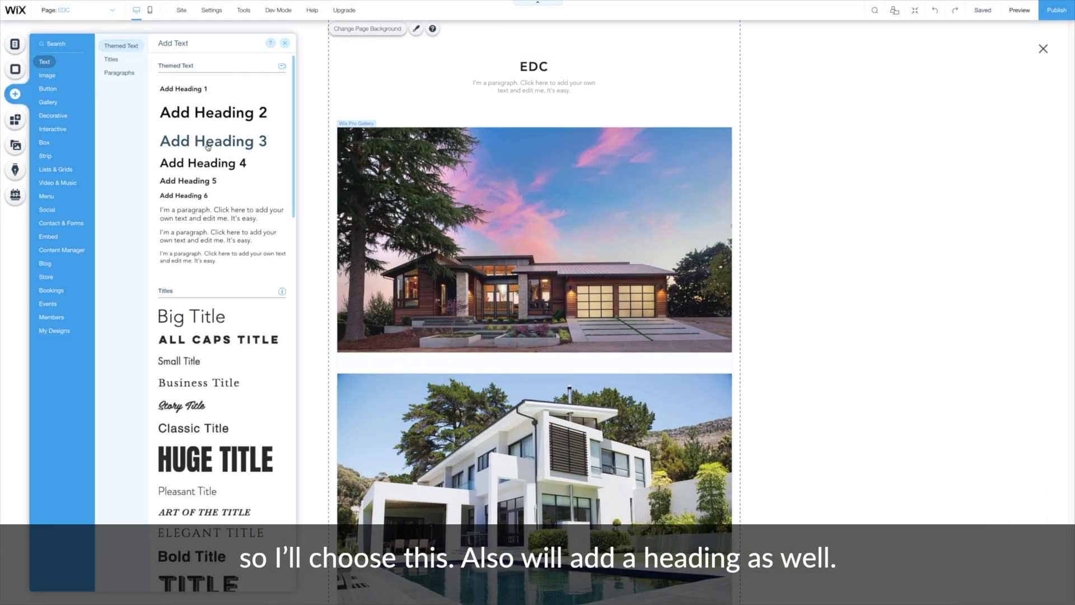
left_click_drag(202, 163, 381, 112)
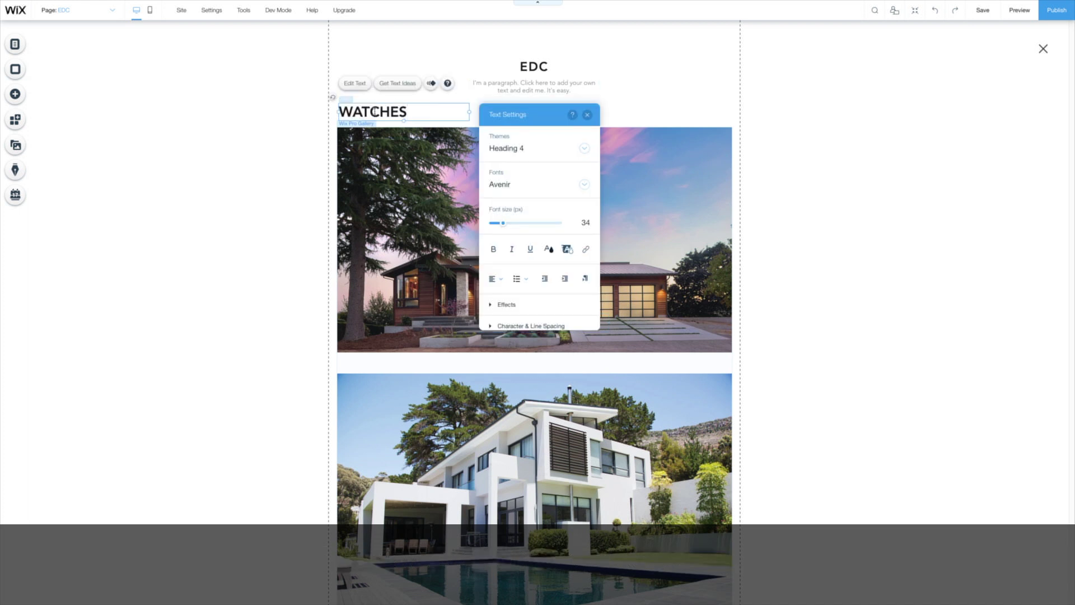
key("Escape")
left_click(874, 211)
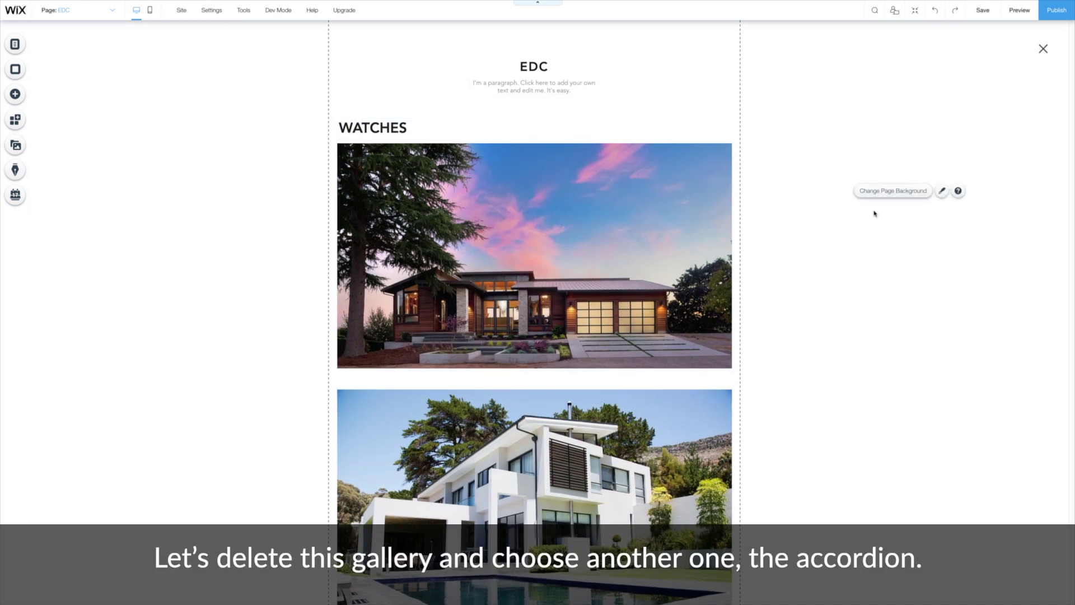
Replace the house photo gallery with an accordion-style Pro Gallery placed directly below the "WATCHES" heading.
left_click(634, 251)
key("Delete")
left_click(16, 94)
left_click(56, 104)
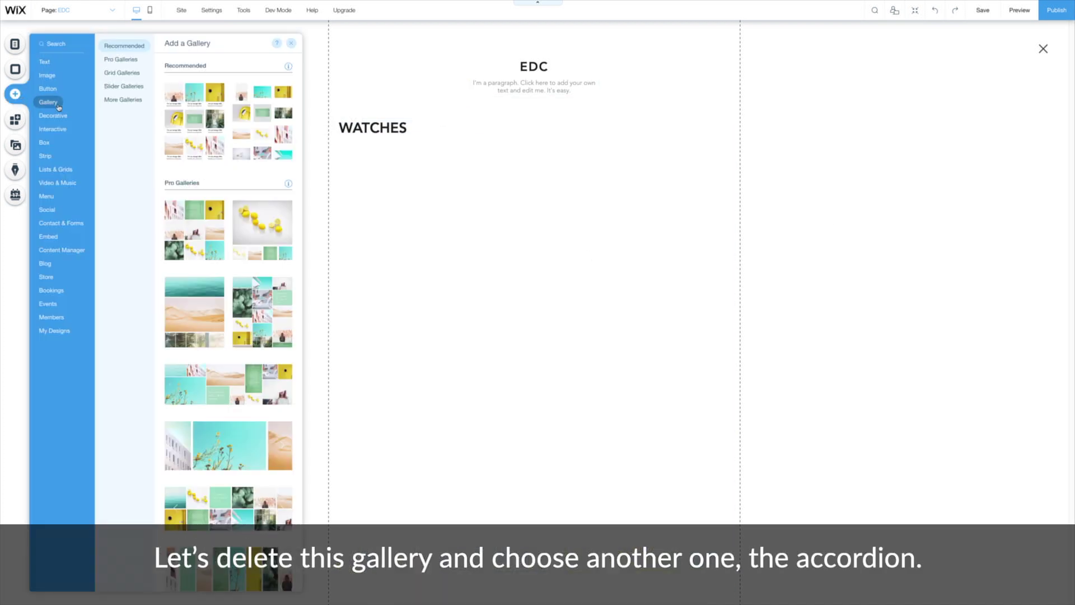
scroll(211, 385, "down", 3)
left_click(216, 395)
left_click_drag(511, 329, 512, 248)
Open the new gallery's media organizer and delete all its sample images.
left_click(353, 125)
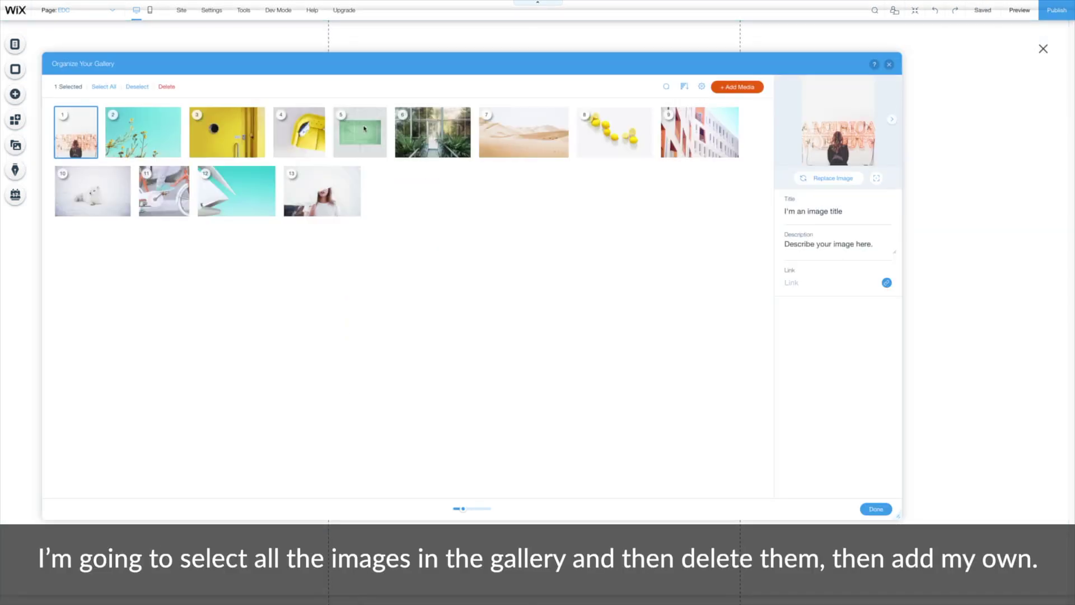
left_click(105, 87)
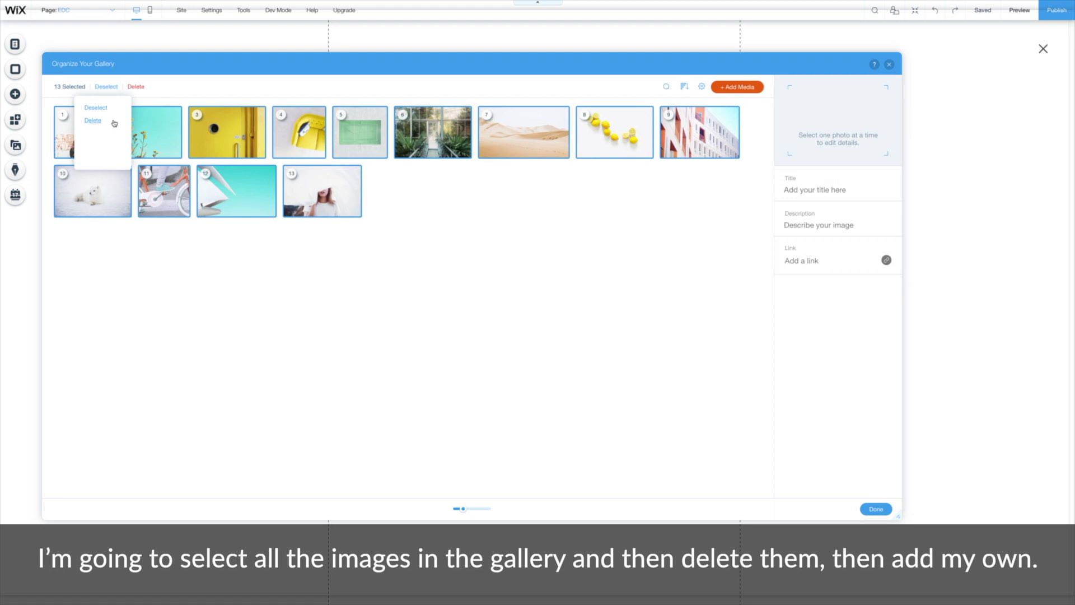
left_click(93, 121)
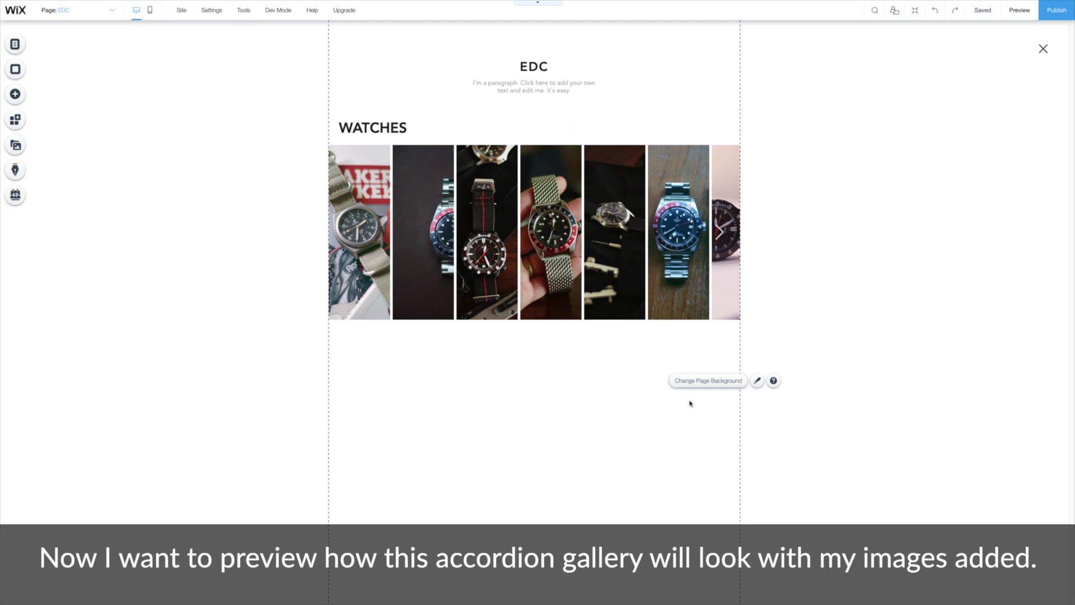
Preview the EDC page, browsing the enlarged watch photos in the desktop version and looking through the mobile version.
left_click(1019, 10)
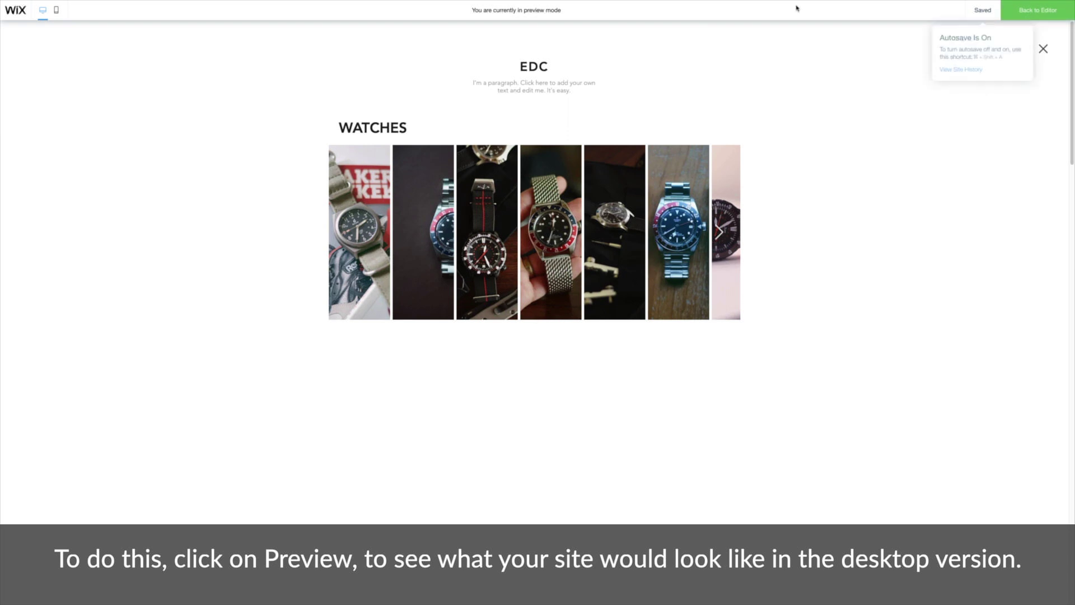
left_click(500, 206)
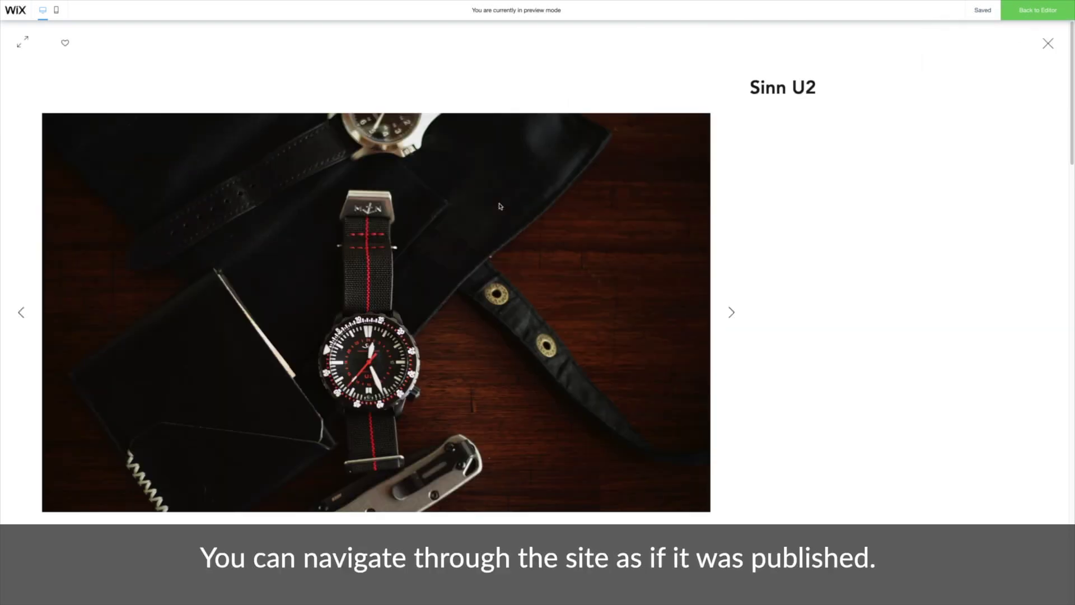
left_click(733, 312)
left_click(732, 313)
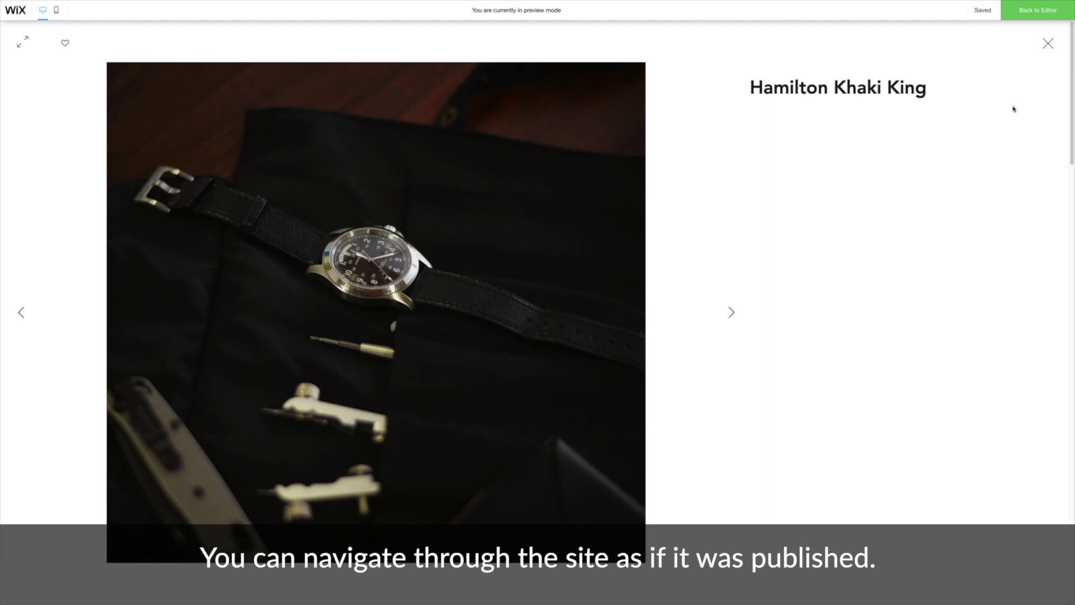
left_click(1047, 43)
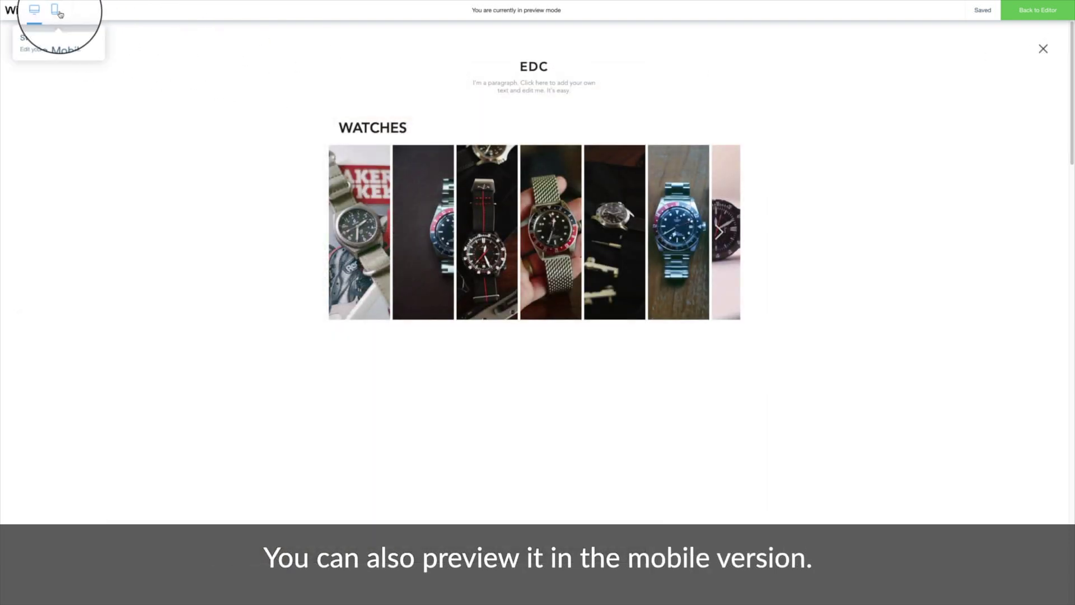
left_click(59, 14)
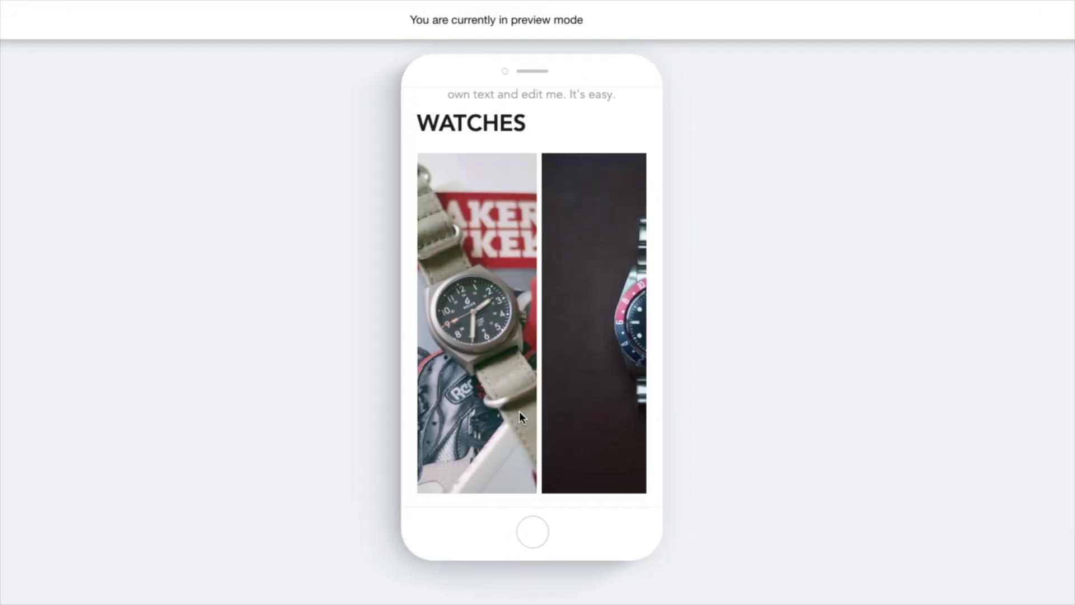
scroll(578, 343, "down", 15)
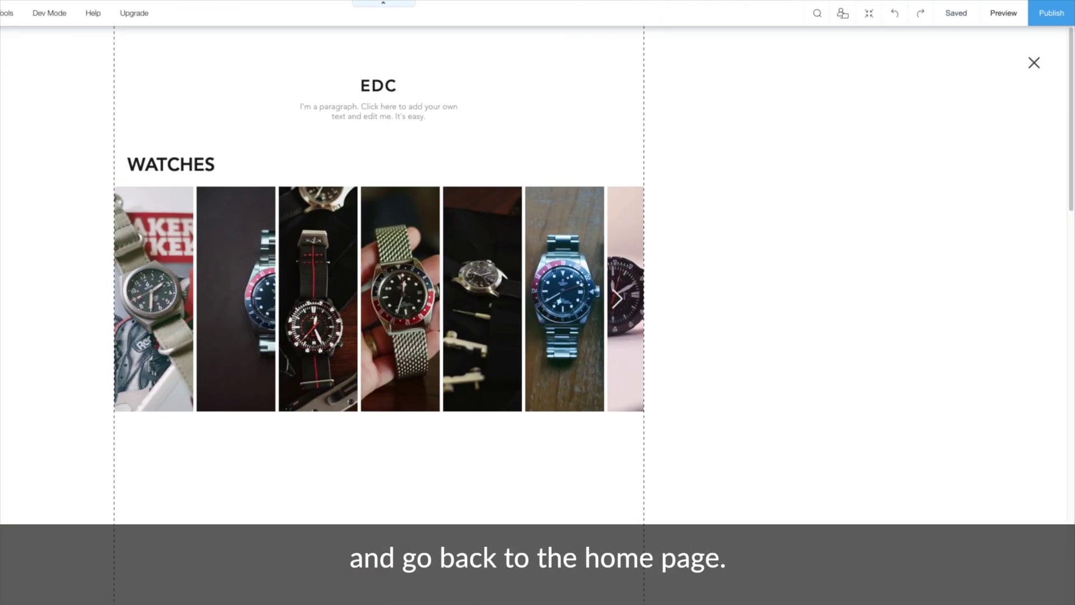
Open the button elements for the EDC page and go through the text & icon designs to the icon buttons.
left_click(15, 94)
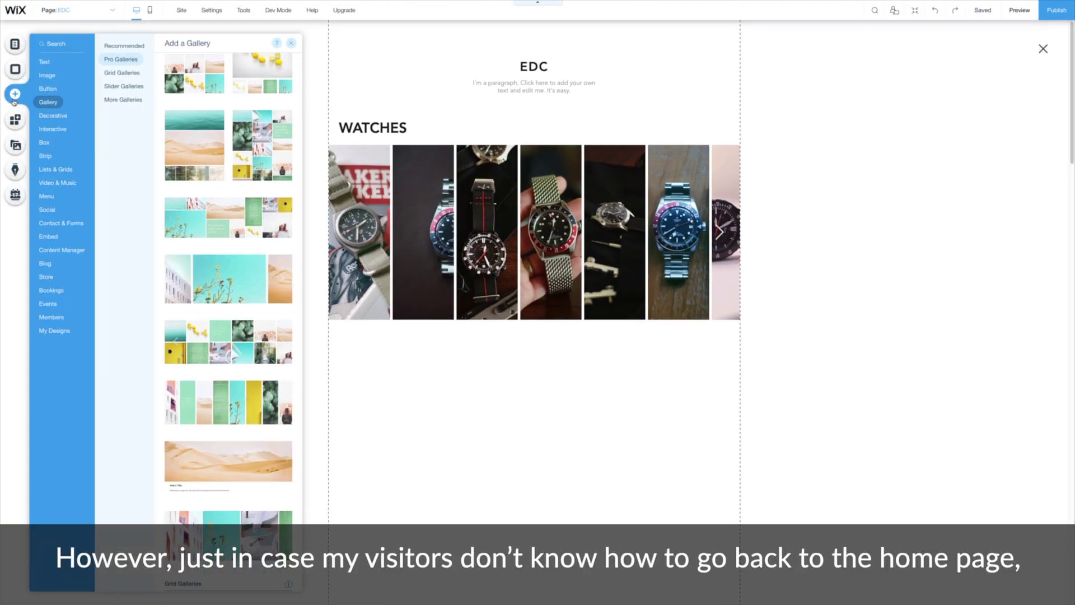
left_click(48, 89)
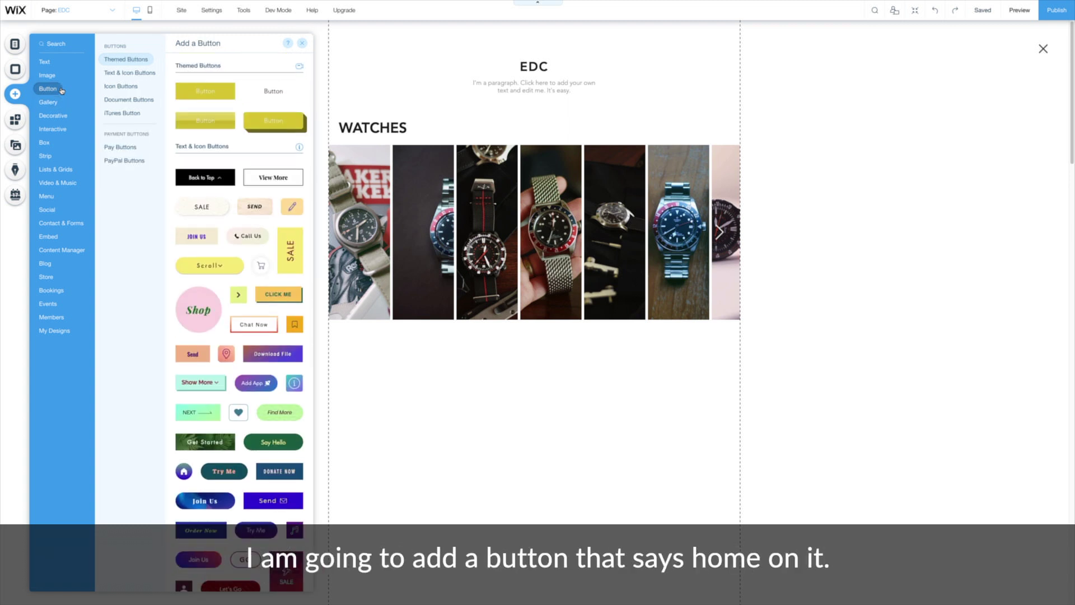
left_click(126, 72)
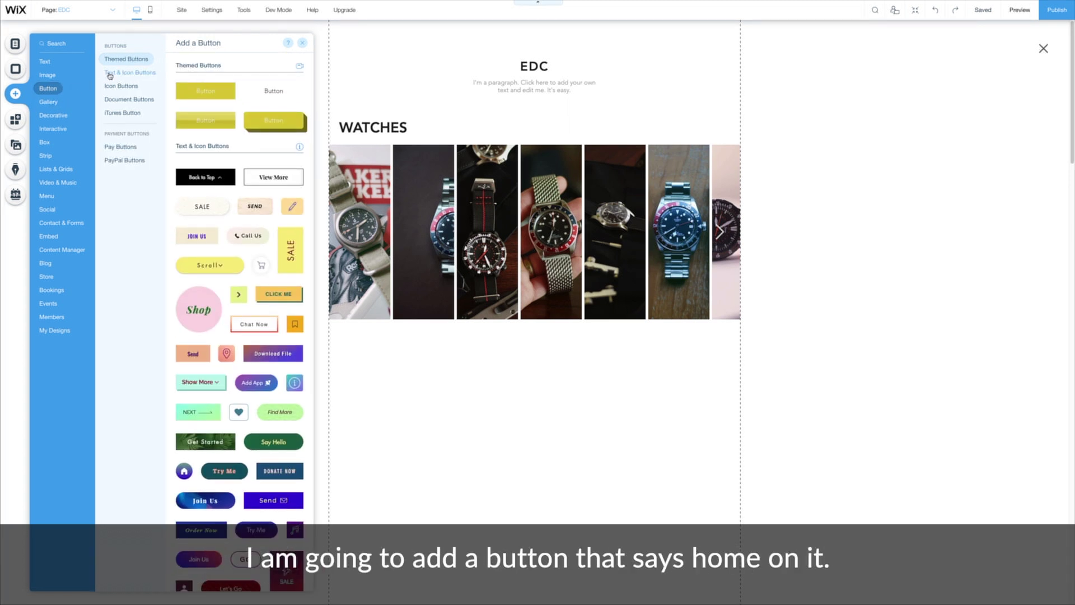
left_click(125, 85)
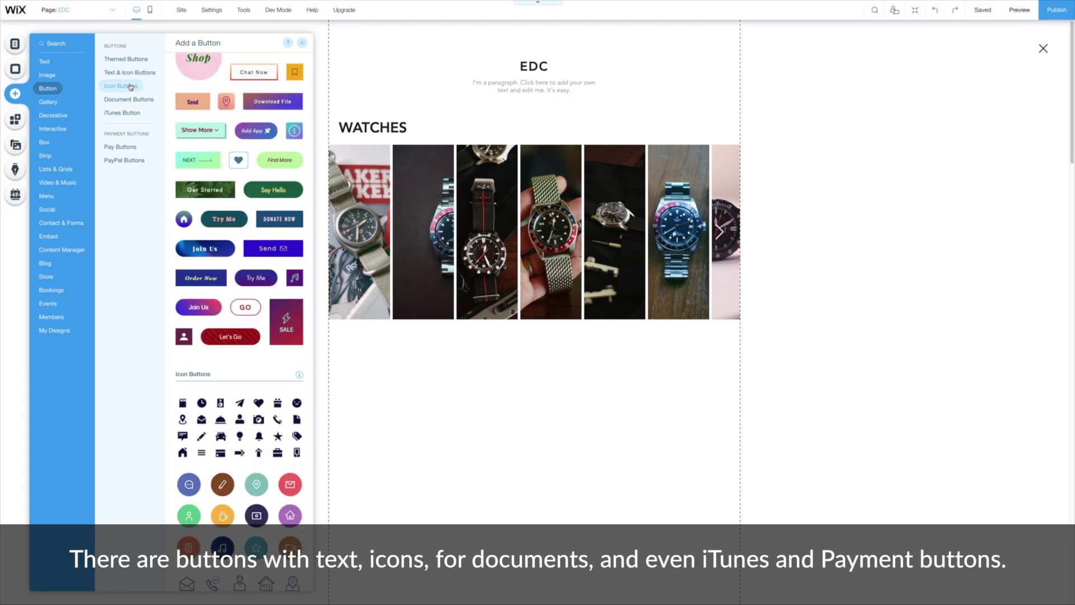
Place the plain-text themed button beside the X in the page header and label it "Home".
left_click(139, 98)
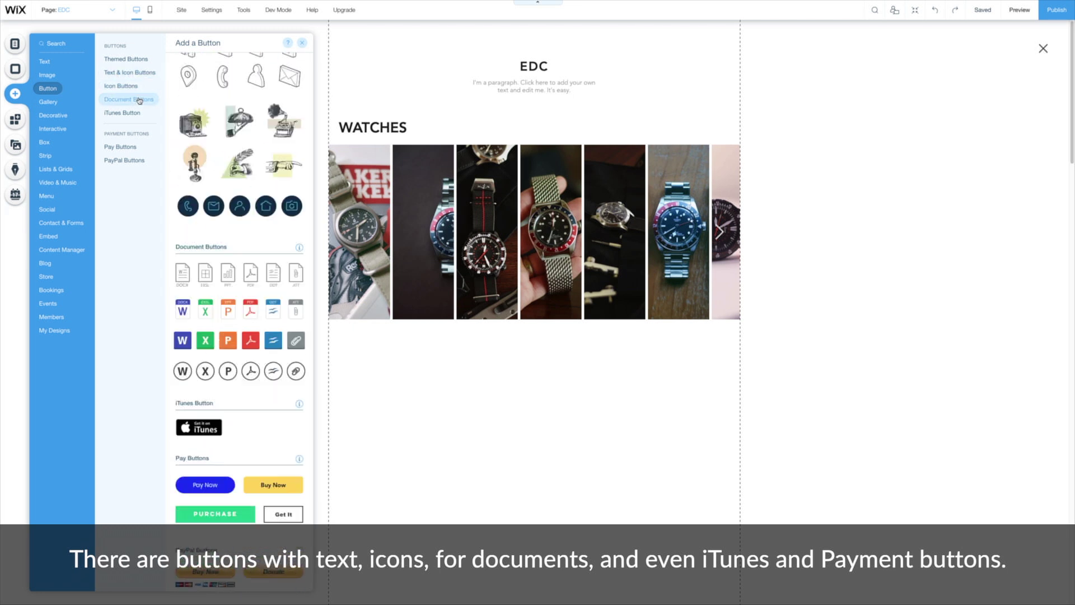
left_click(142, 115)
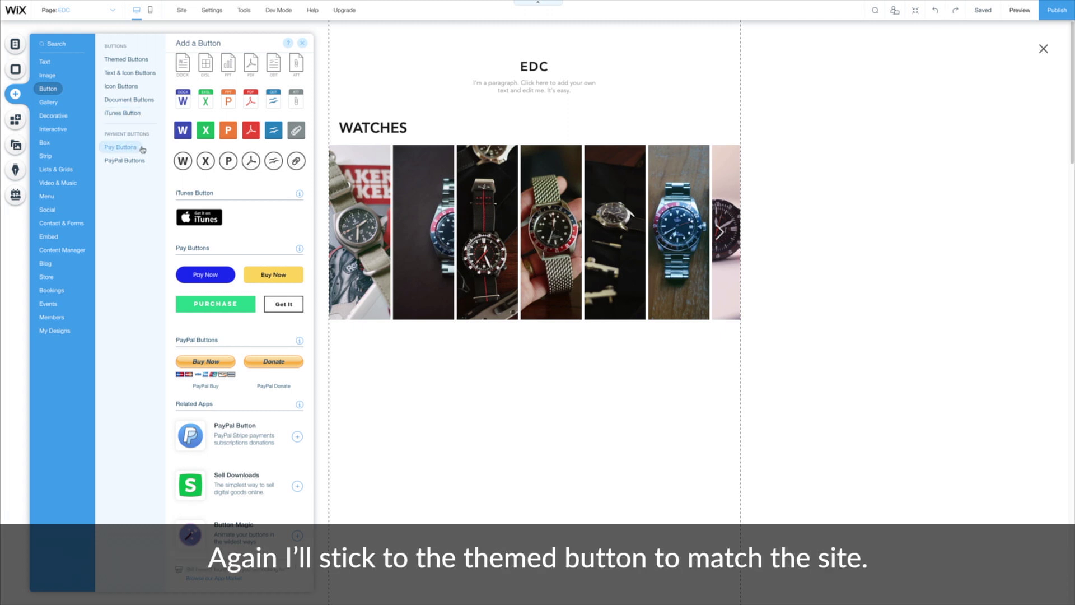
left_click(144, 61)
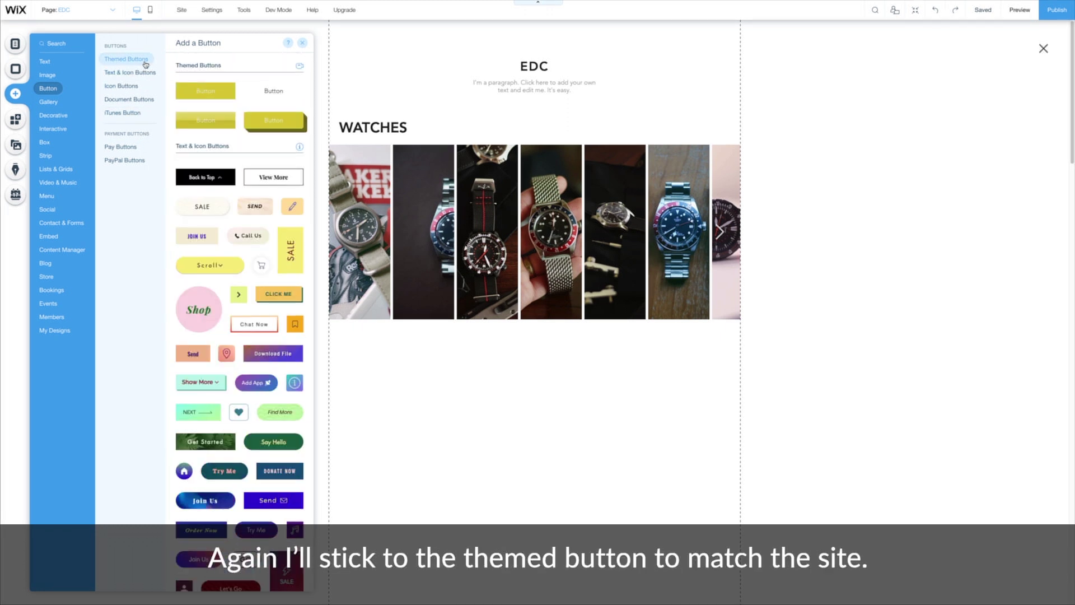
left_click_drag(274, 91, 961, 72)
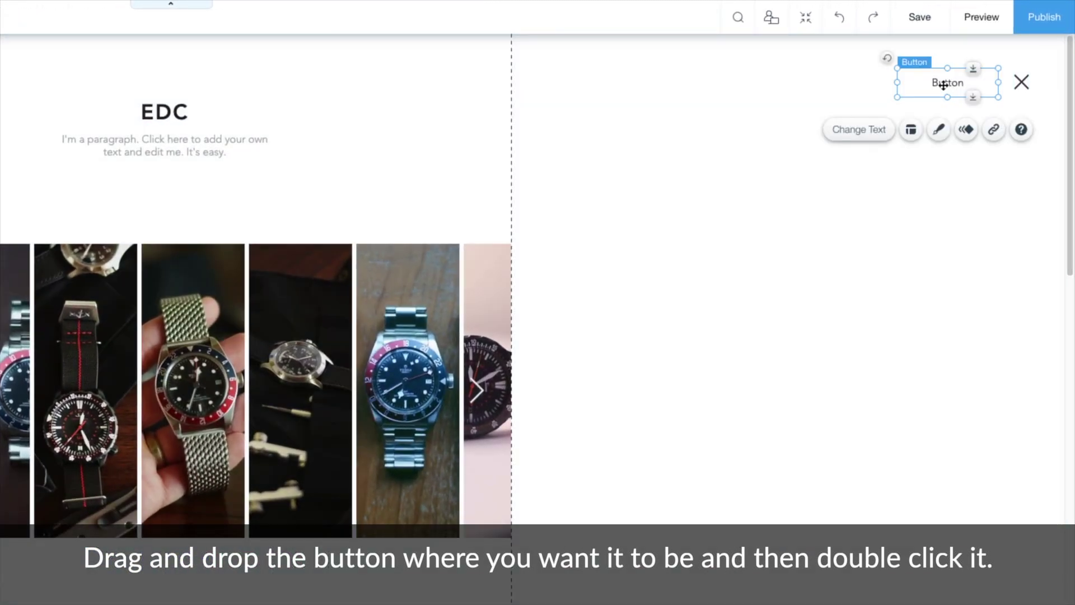
double_click(944, 85)
type("Home")
Link the Home button to the HOME page, opening in the current window.
left_click(783, 213)
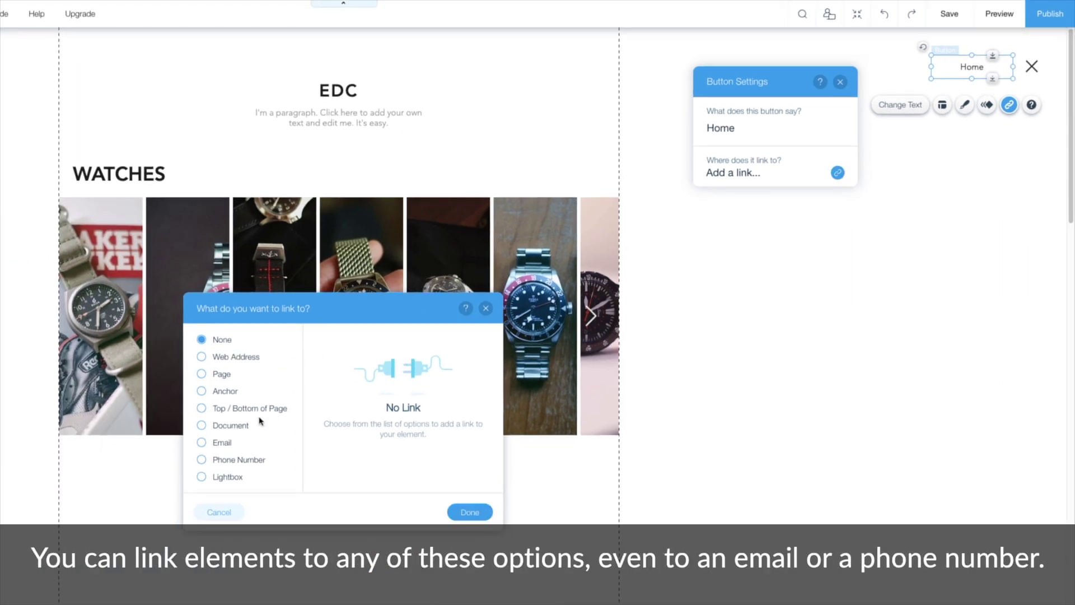
left_click(202, 443)
left_click(202, 461)
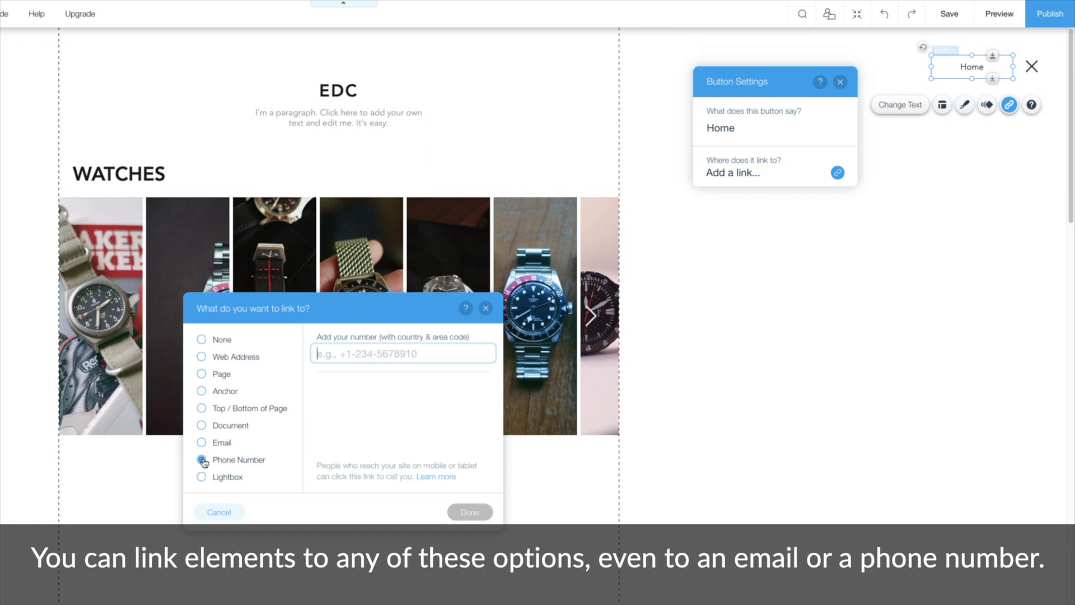
left_click(203, 374)
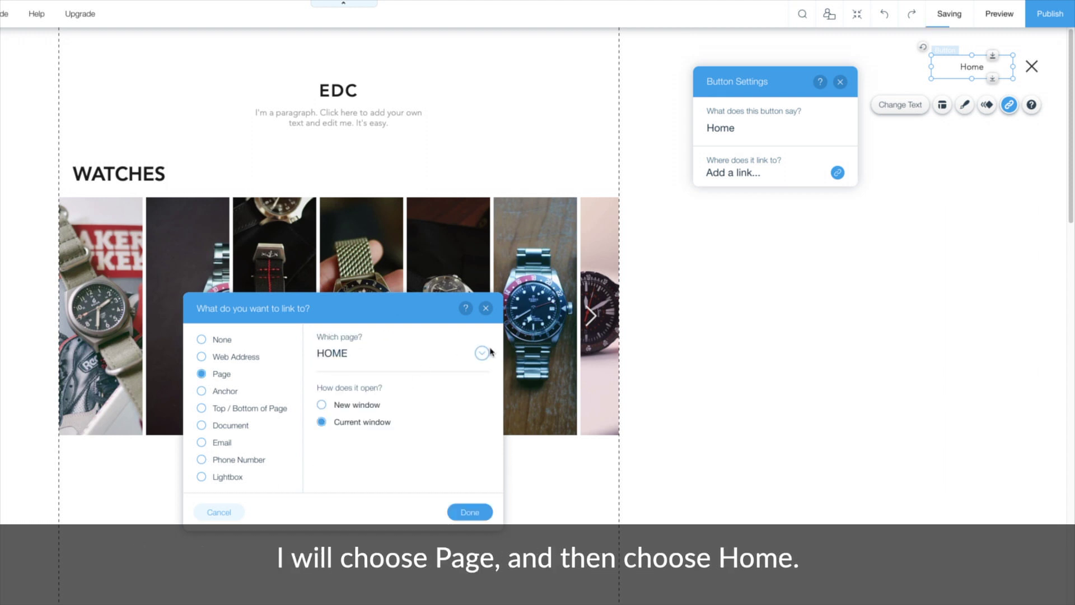
left_click(469, 512)
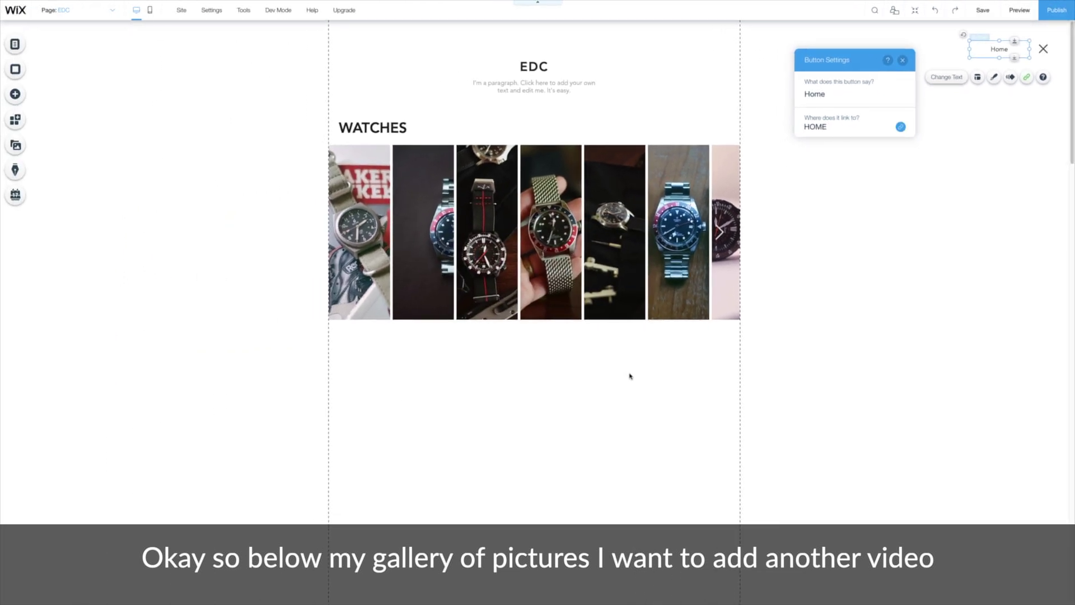
Duplicate the WATCHES heading, placing the copy below the watch gallery with the text "VIDEO".
left_click(372, 128)
key("ctrl+d")
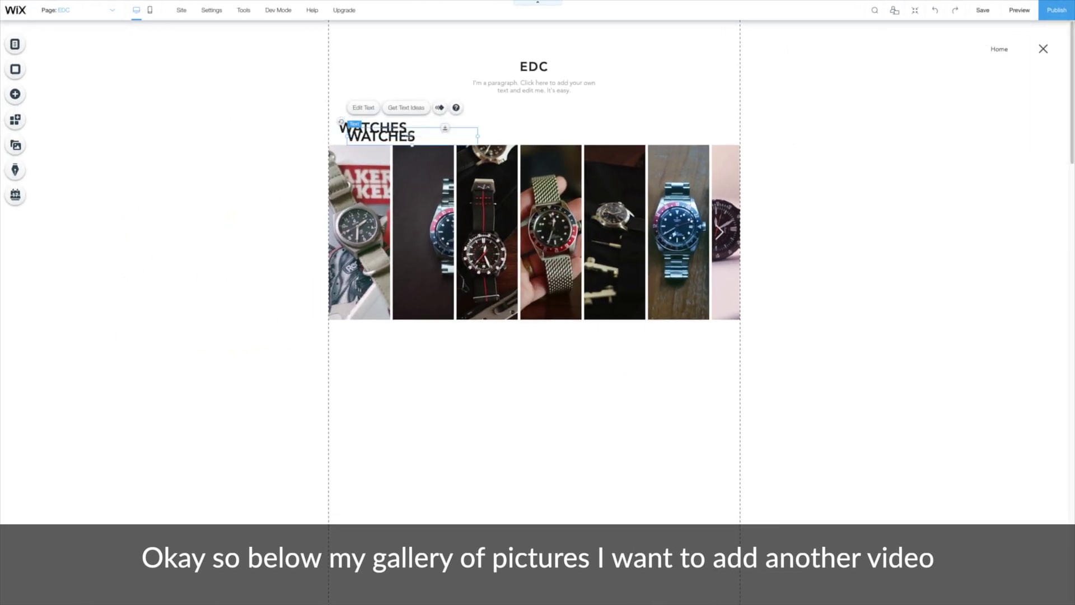
left_click_drag(375, 133, 402, 339)
double_click(402, 339)
type("VIDEO")
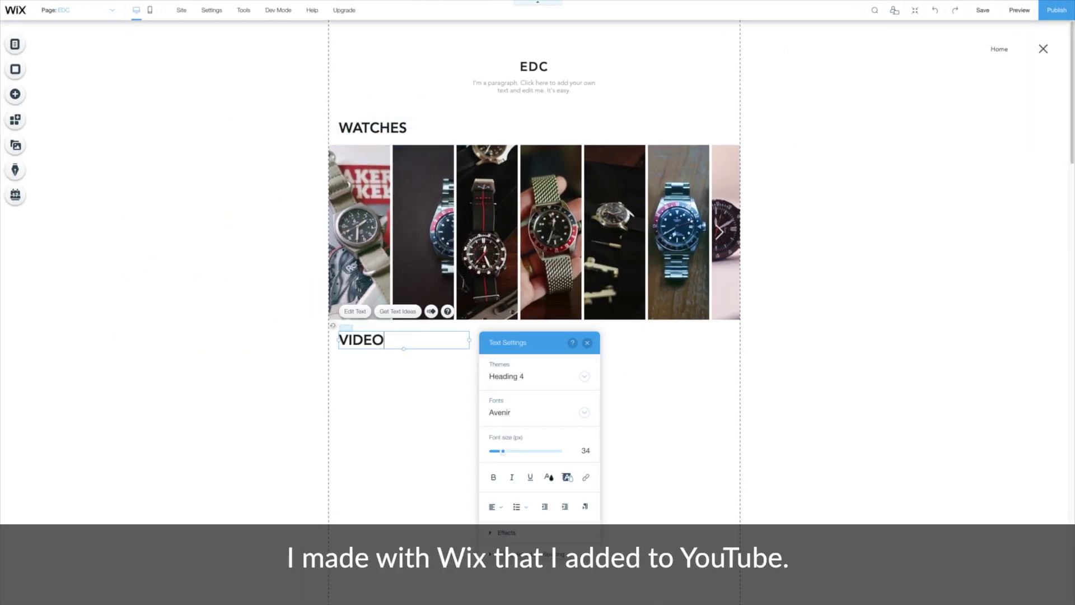
left_click(302, 363)
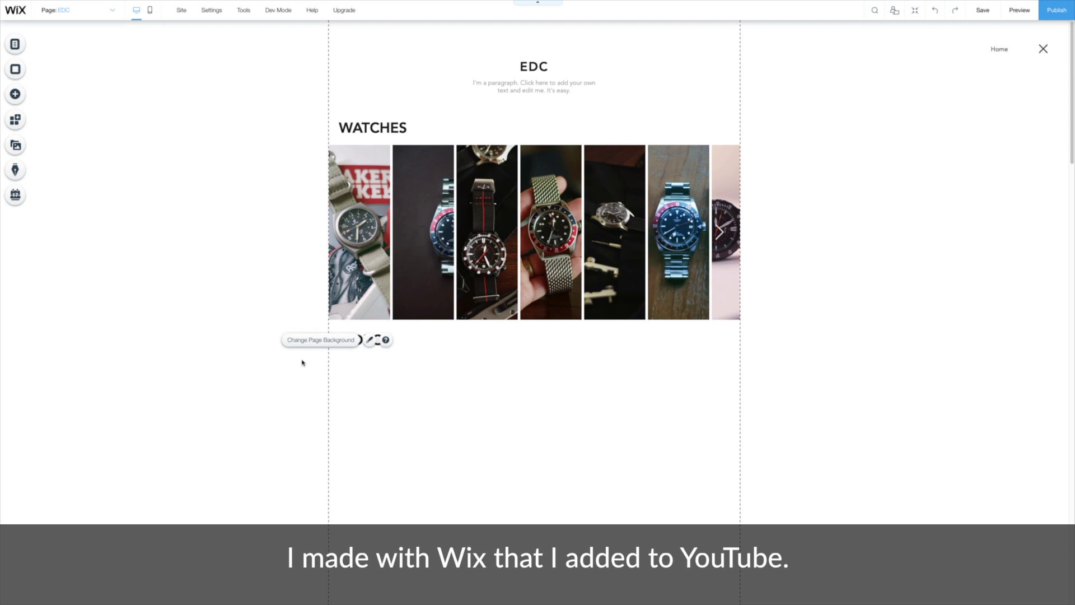
Place the blue FUN transparent video from the video elements below the watch gallery.
left_click(18, 94)
left_click(59, 183)
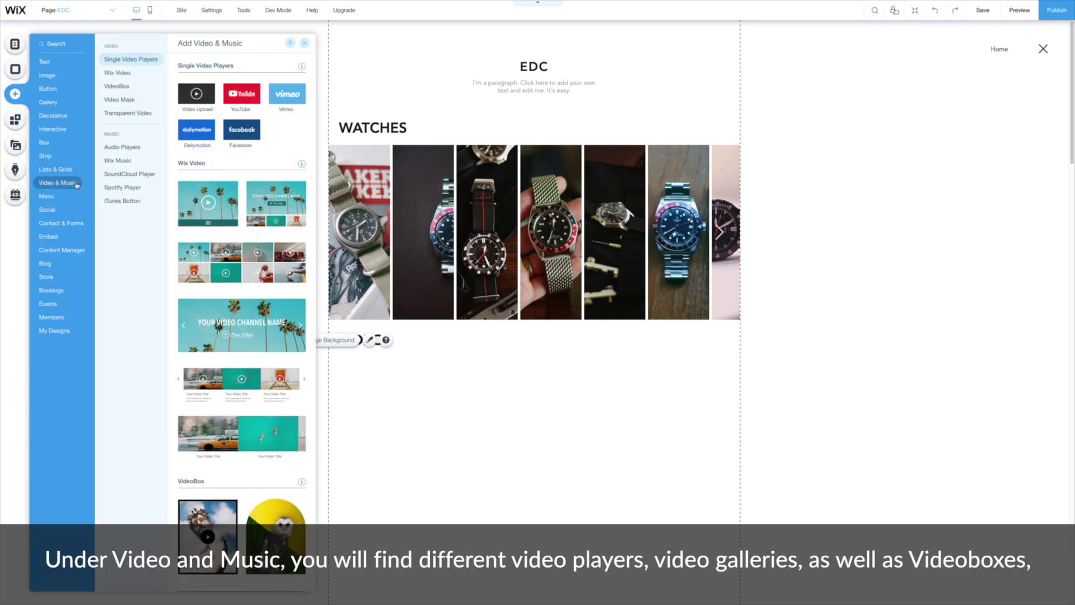
left_click(135, 75)
left_click(131, 86)
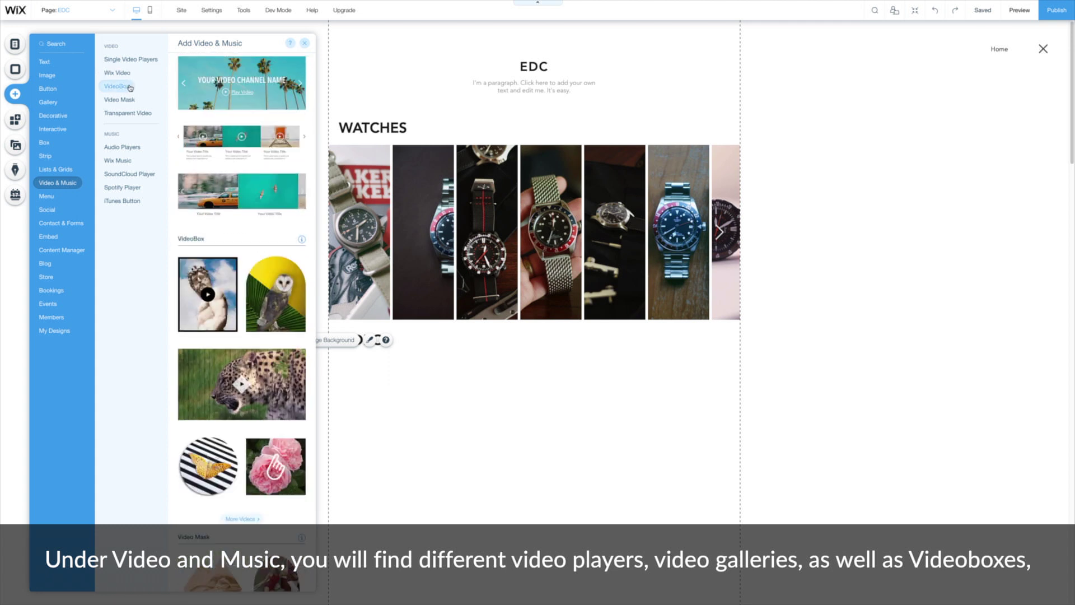
left_click(135, 100)
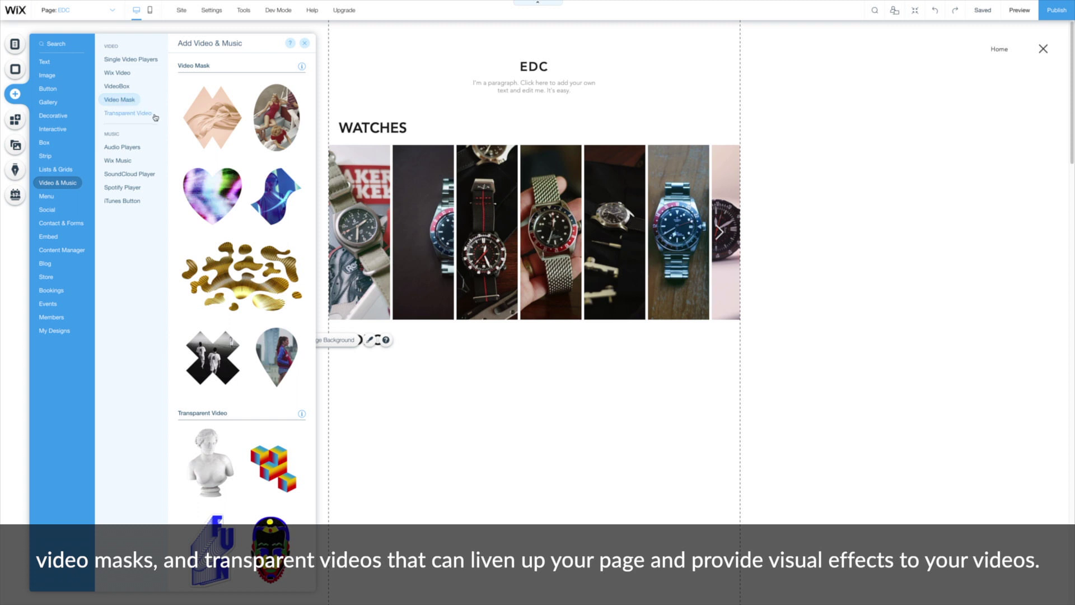
left_click(155, 117)
left_click_drag(212, 203, 669, 423)
Preview the page with the FUN transparent video, and delete that video back in the editor.
left_click(1019, 10)
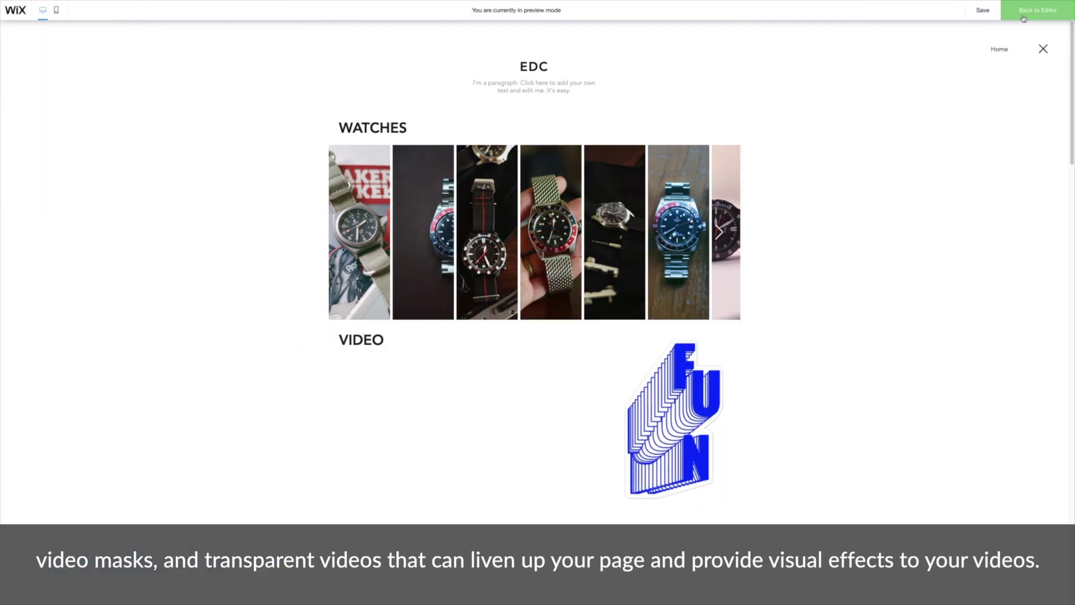
left_click(1023, 17)
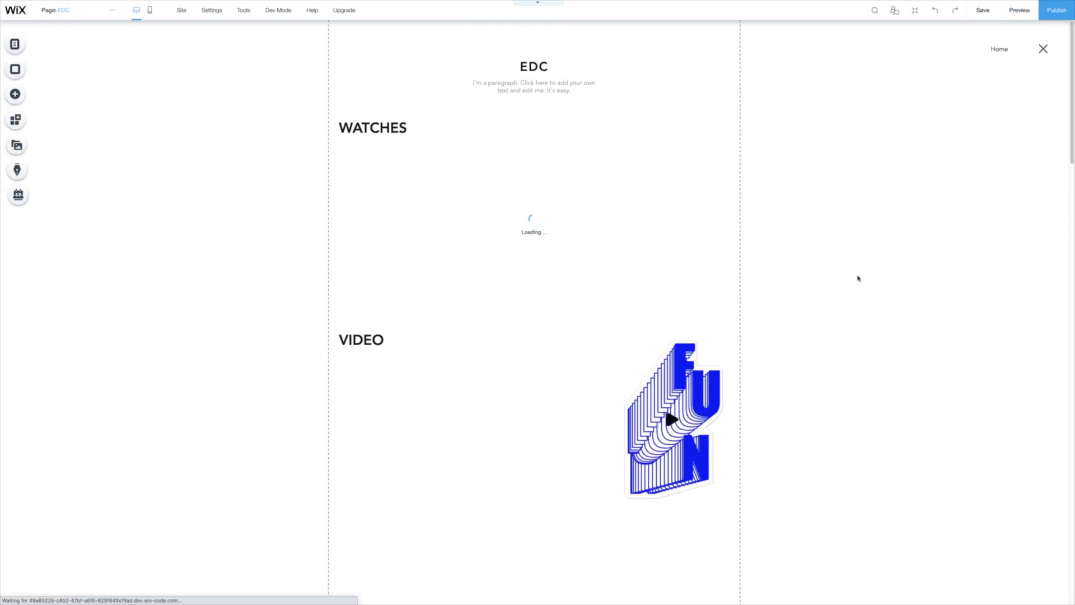
left_click(675, 419)
key("Delete")
left_click(15, 93)
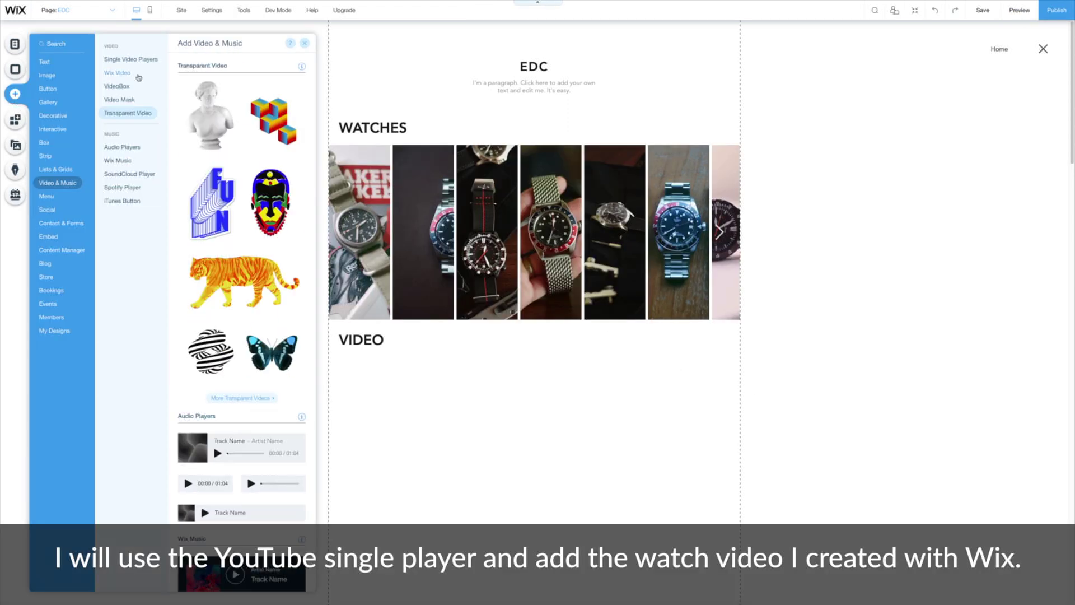
left_click(131, 59)
left_click_drag(240, 96, 384, 423)
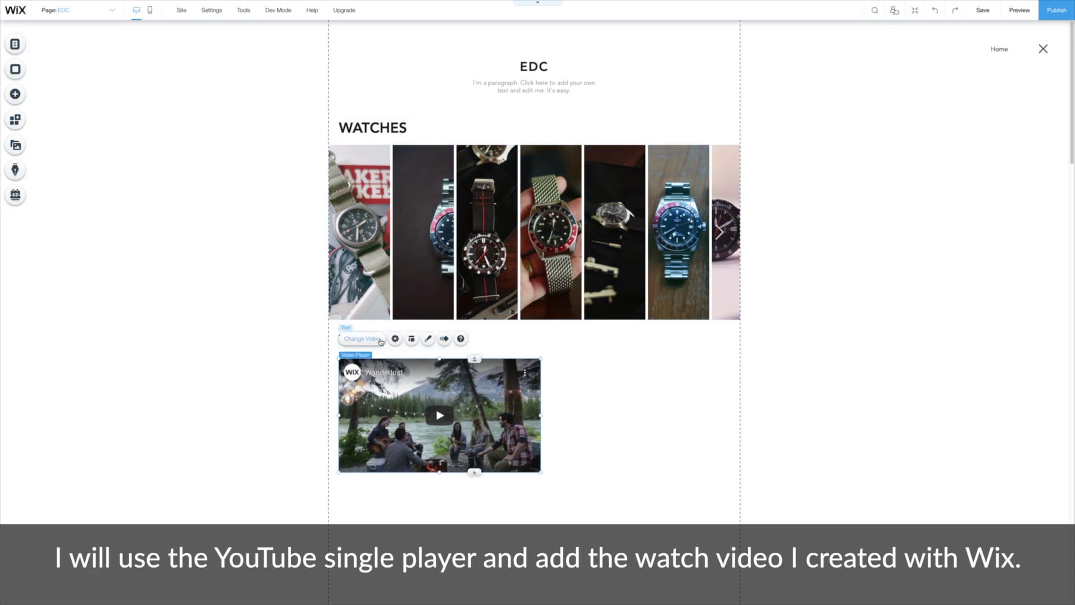
left_click(380, 340)
left_click(611, 423)
type("https://youtu.be/oEuJaJ8sgR4")
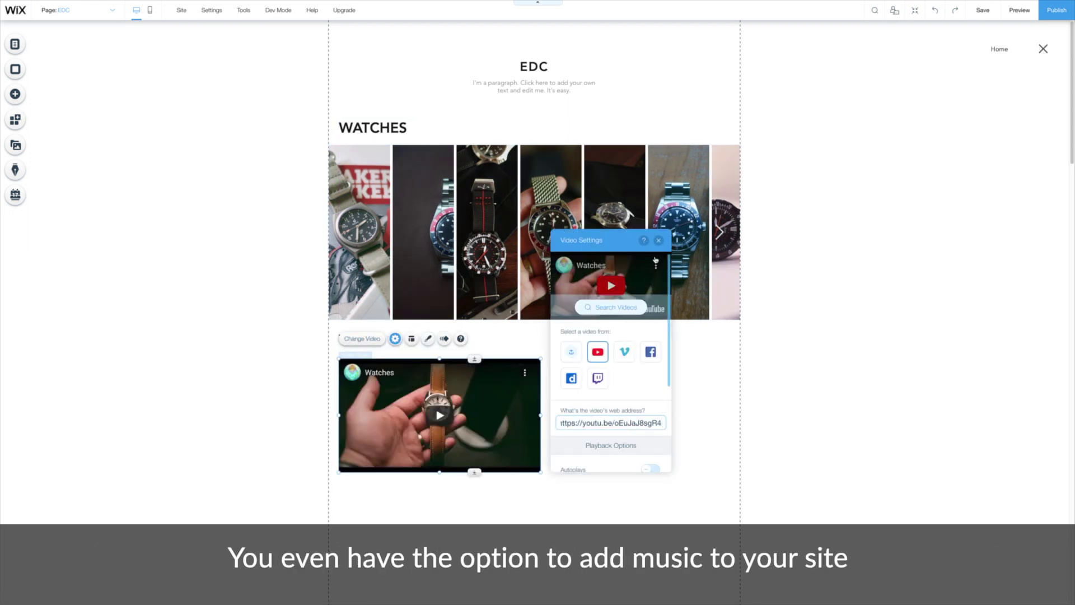
left_click(658, 240)
Duplicate the VIDEO heading, placing the copy to its right on the same line with the text "MUSIC".
left_click(353, 340)
left_click_drag(353, 339, 575, 340)
double_click(576, 340)
type("MUSIC")
left_click(593, 367)
Add a Spotify Player from the music elements under the MUSIC heading.
left_click(15, 94)
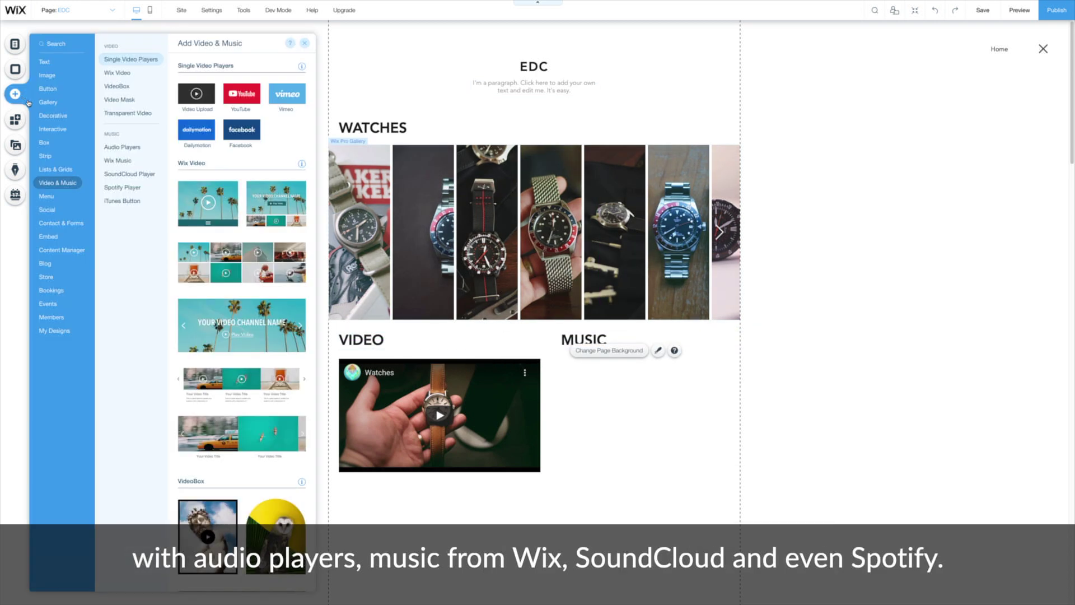
left_click(140, 148)
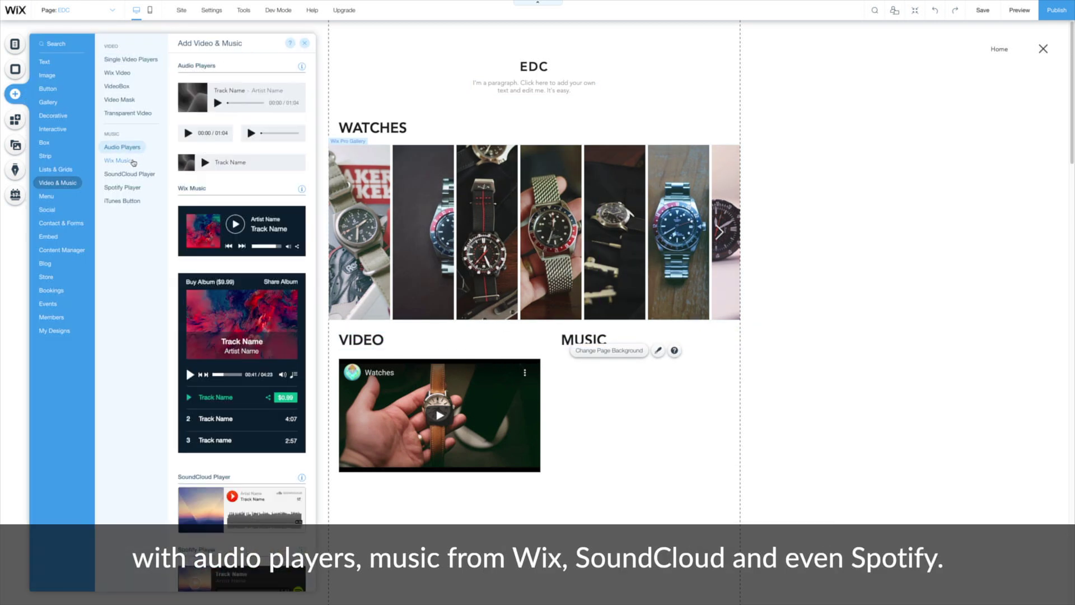
left_click(132, 161)
left_click(154, 175)
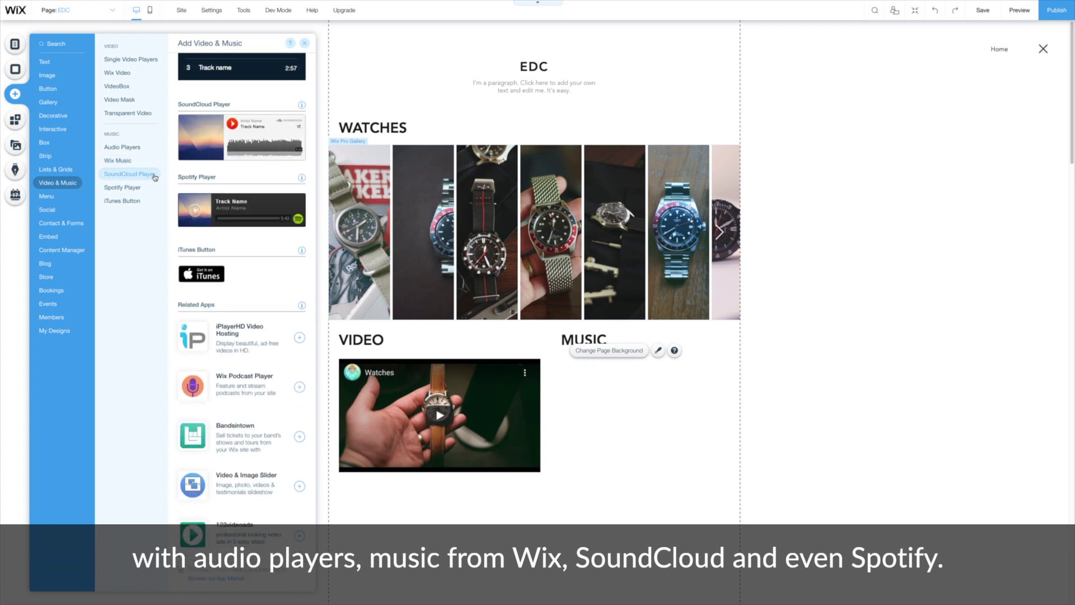
left_click(143, 188)
left_click_drag(241, 210, 625, 374)
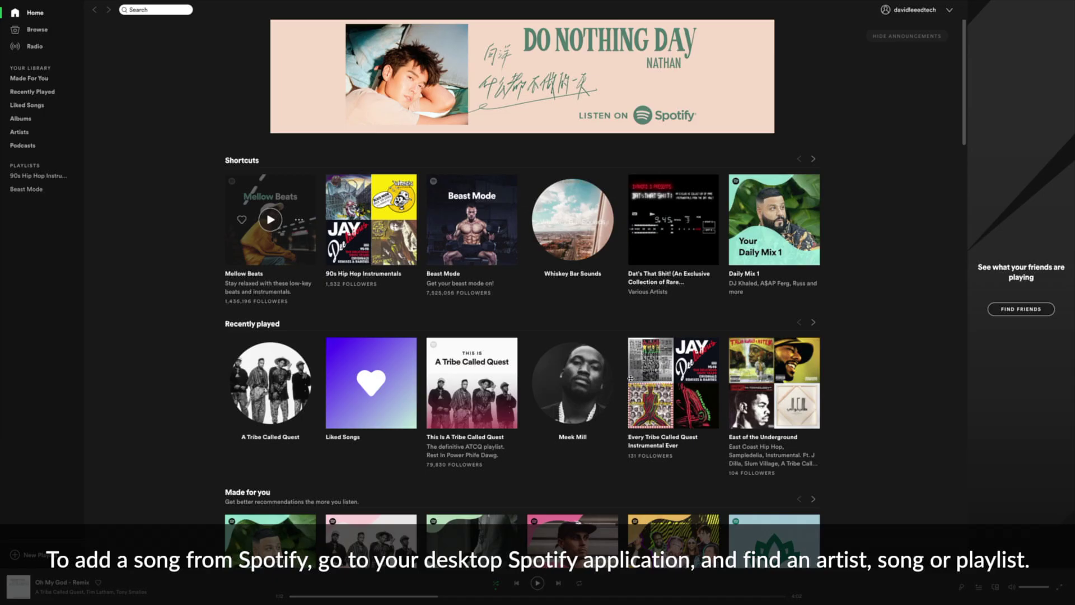
In the Spotify app, search for "whiskey bar" and copy the Spotify URI of the artist Whiskey Bar Sounds.
left_click(158, 12)
type("whiskey bar")
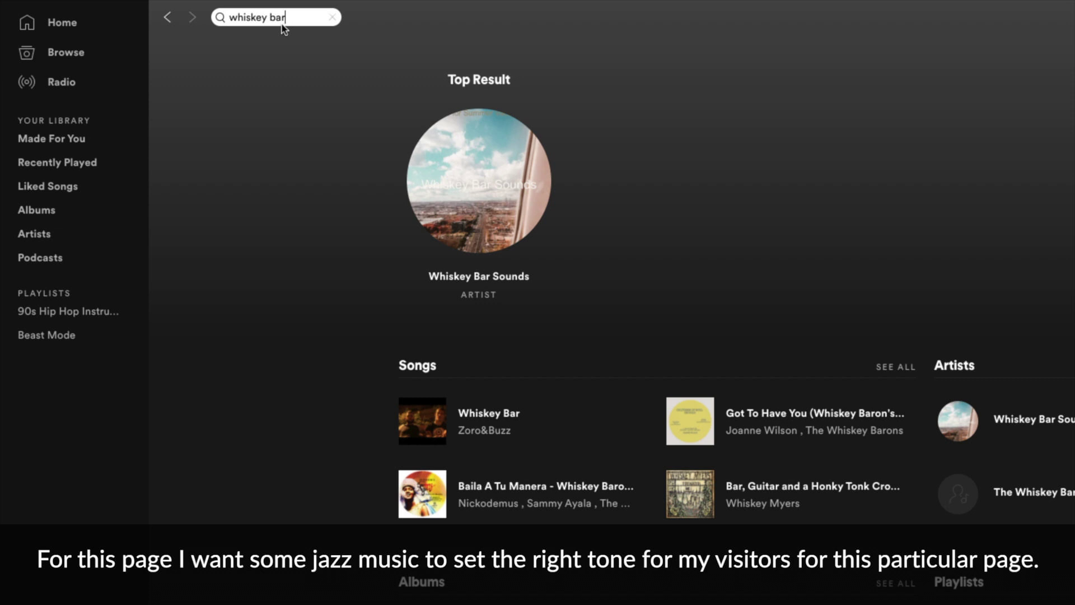
left_click(479, 276)
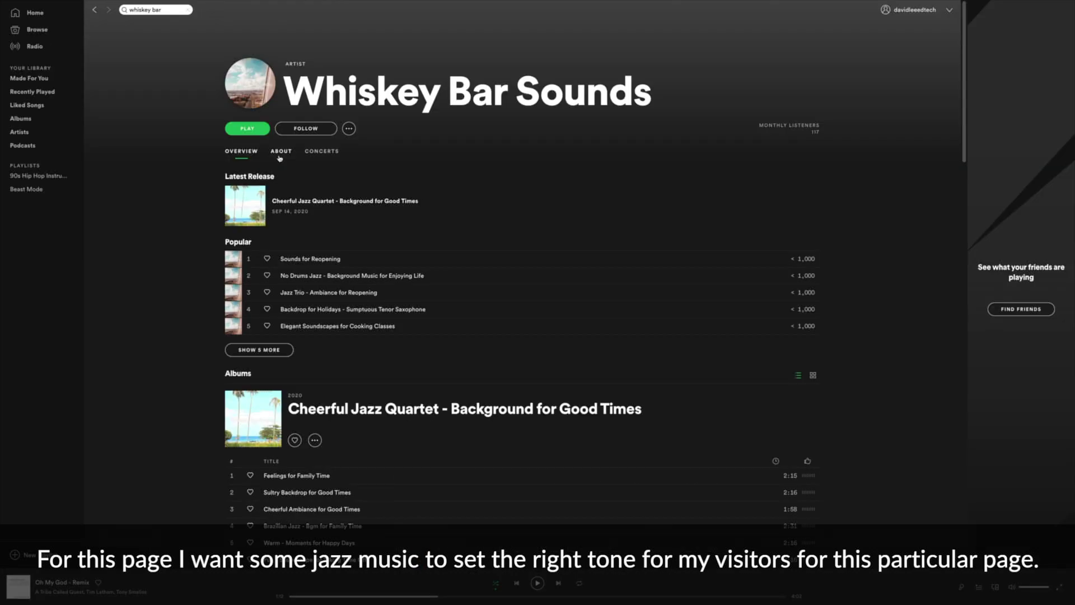
left_click(349, 129)
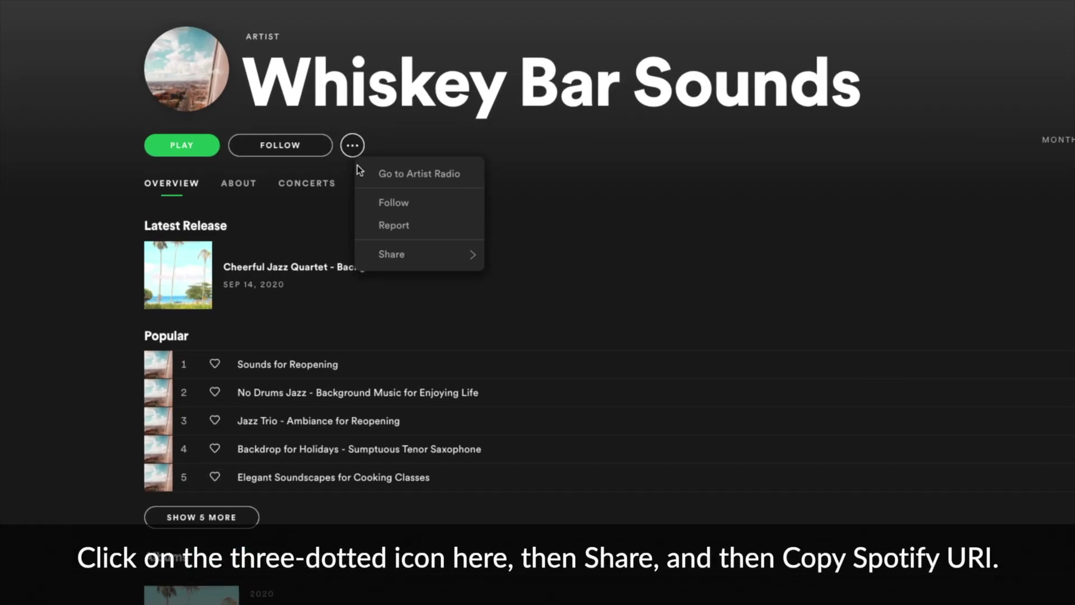
mouse_move(409, 195)
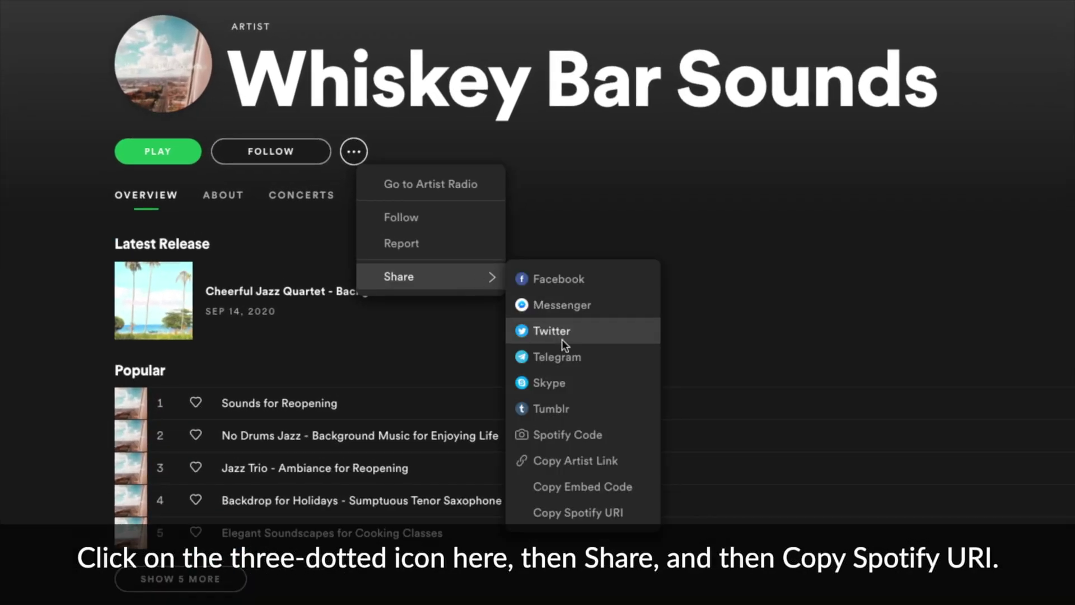
left_click(633, 516)
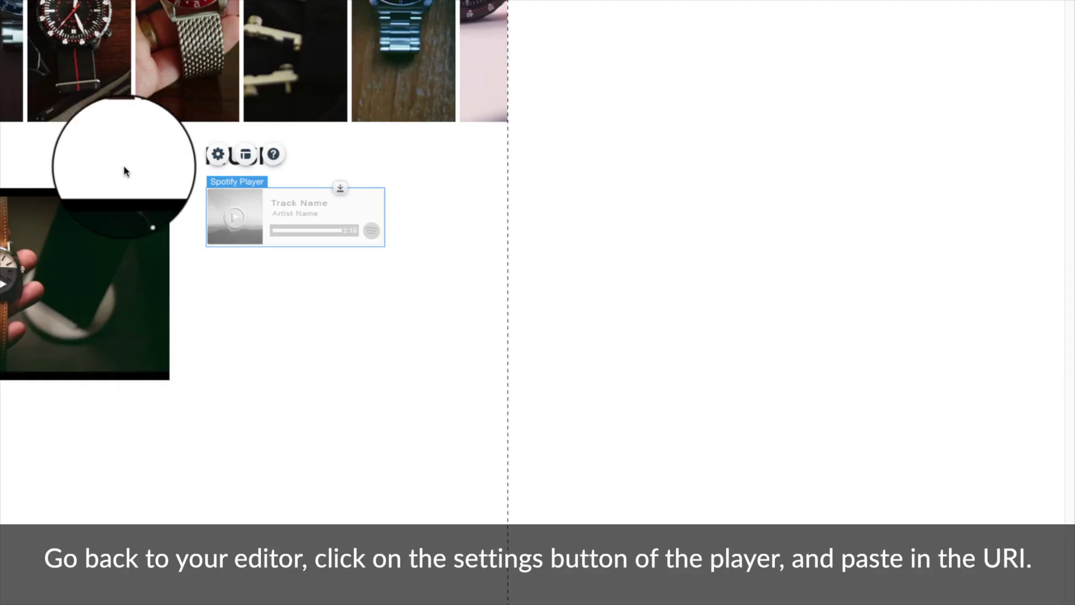
Back in the Wix editor, set the Spotify player's URI to spotify:artist:3sBPzQh78RxgBtxroMG3Ln.
left_click(218, 153)
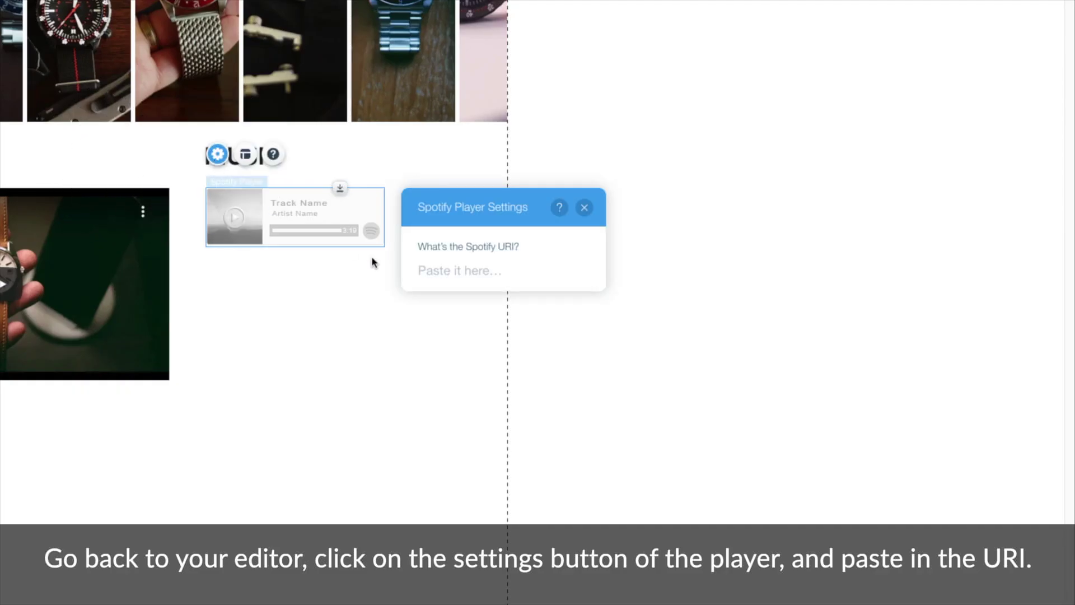
left_click(440, 270)
type("spotify:artist:3sBPzQh78RxgBtxroMG3Ln")
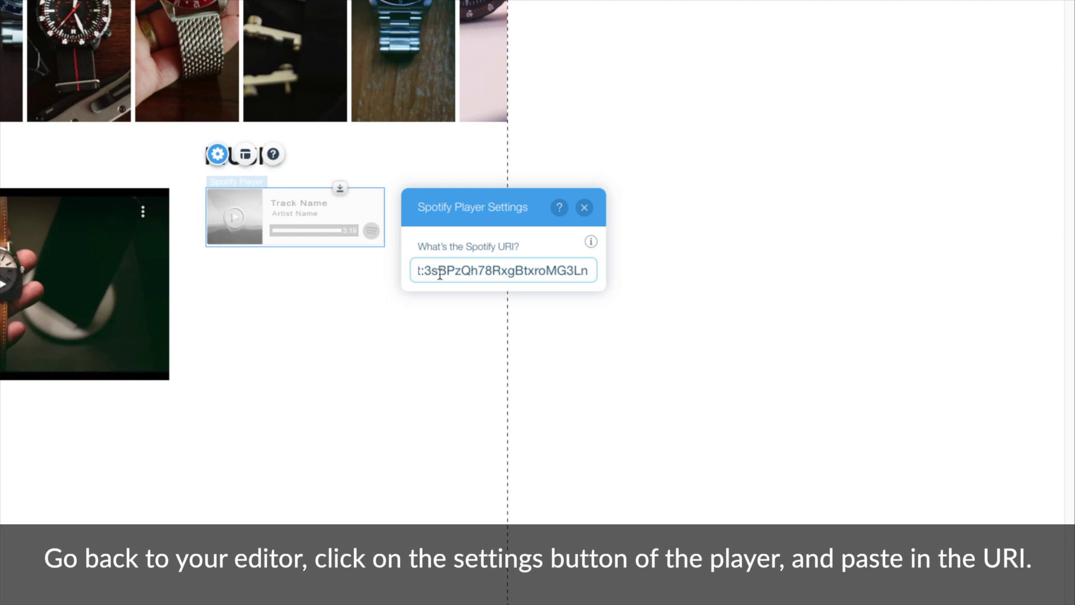
left_click(431, 312)
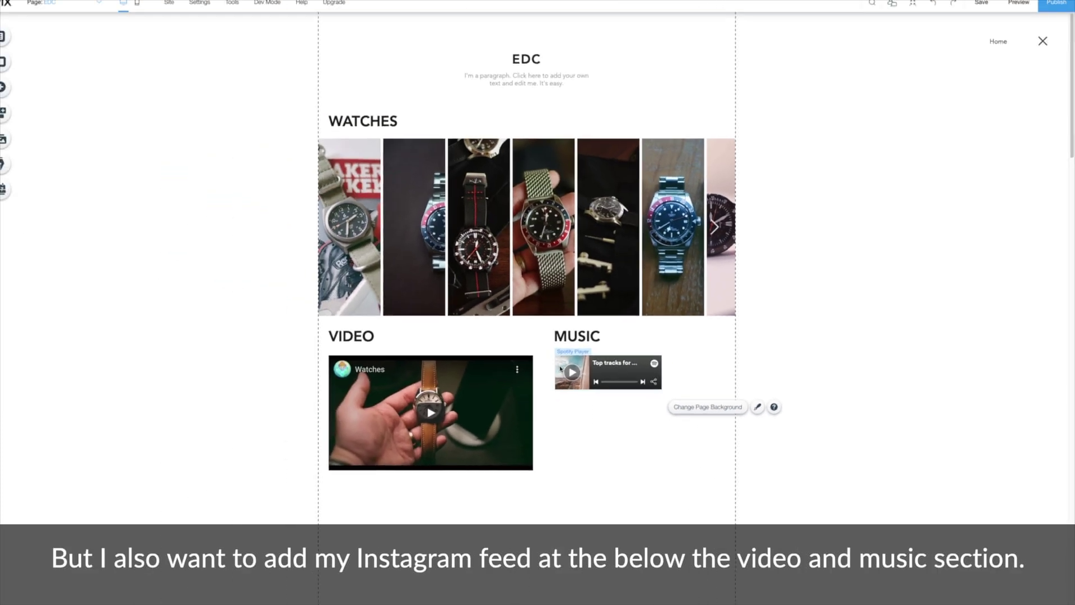
Search the Wix App Market for "Instagram" and add the Instagram Feed app by Wix to the page.
left_click(15, 119)
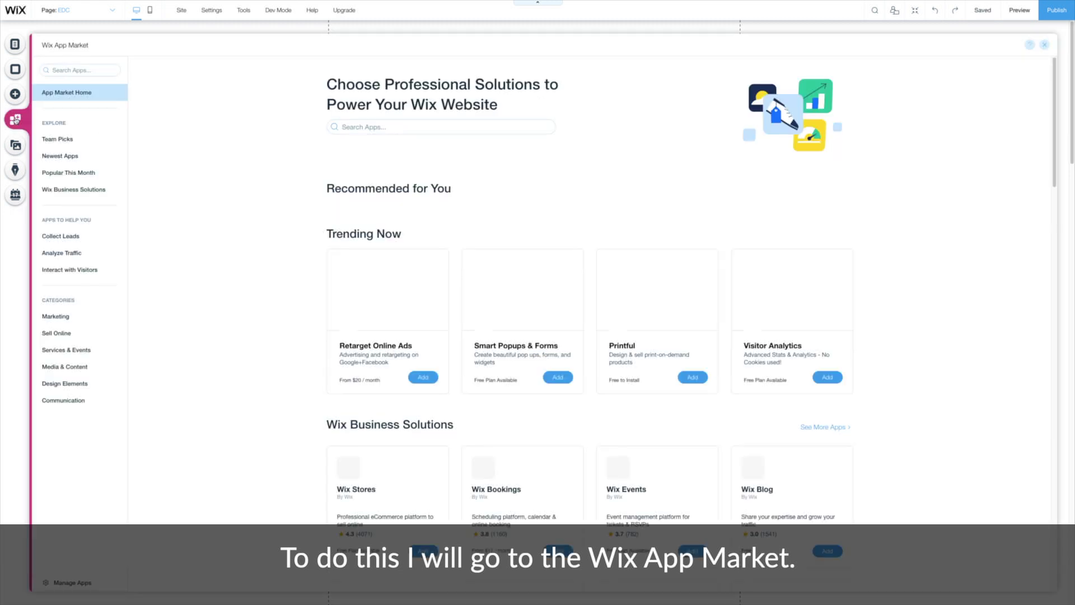
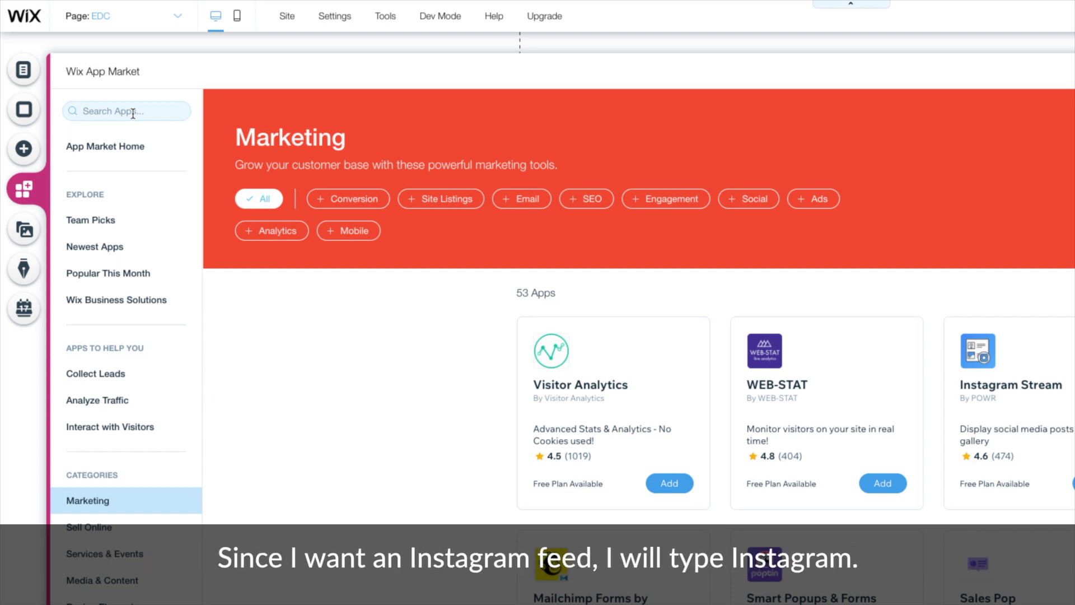
left_click(133, 111)
type("Instagram")
key("Return")
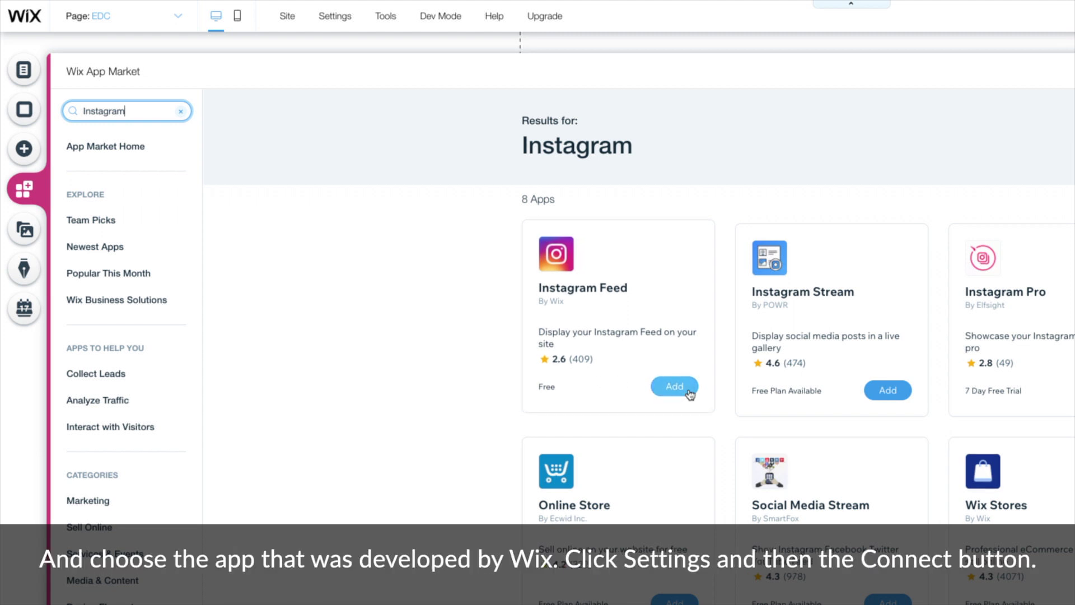
left_click(675, 387)
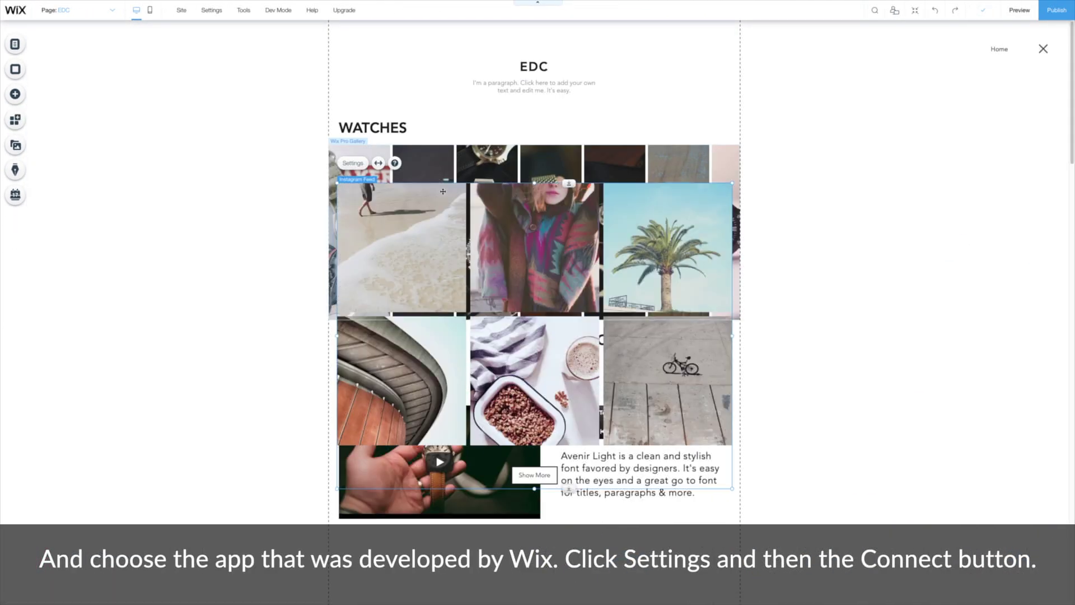
Move the Instagram feed below the video and add a copy of the MUSIC heading above it, reworded as PHOTOS.
left_click_drag(448, 209, 449, 438)
left_click_drag(449, 438, 448, 448)
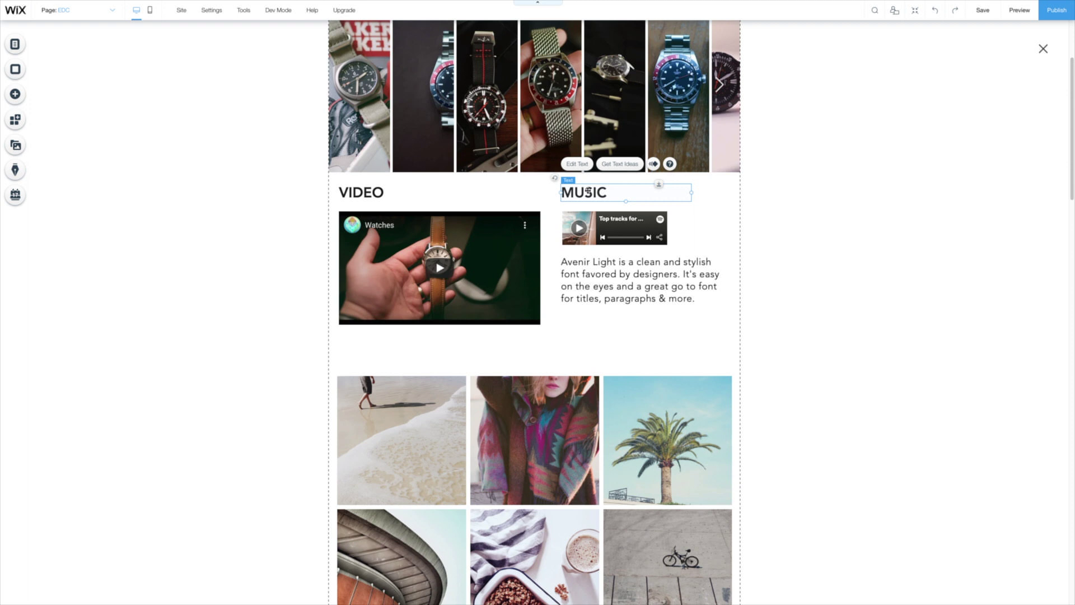
key("ctrl+c")
key("ctrl+v")
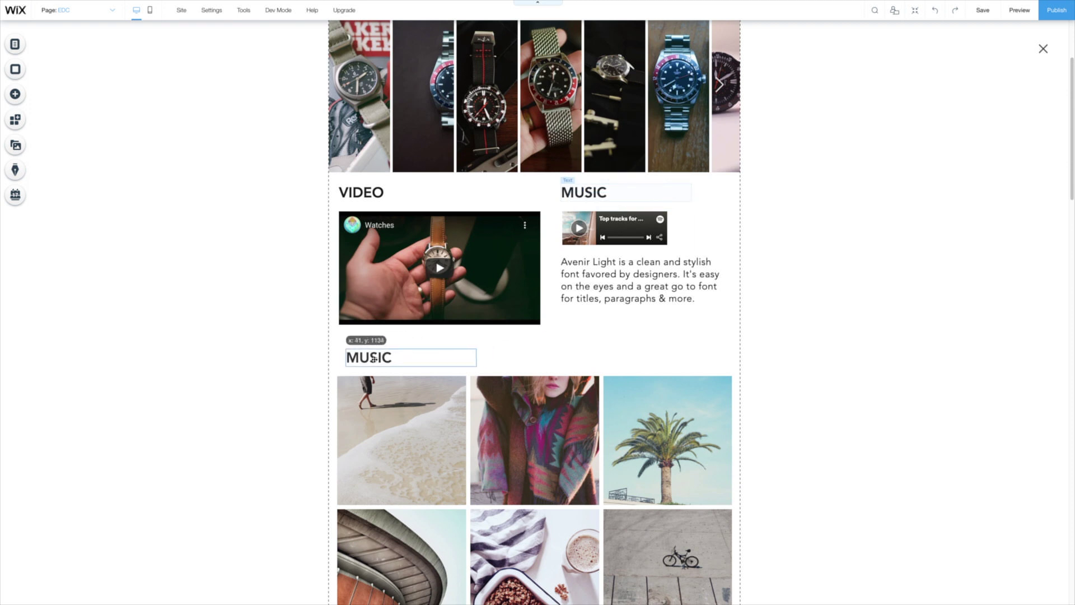
double_click(361, 358)
type("PHOTOS")
left_click(285, 367)
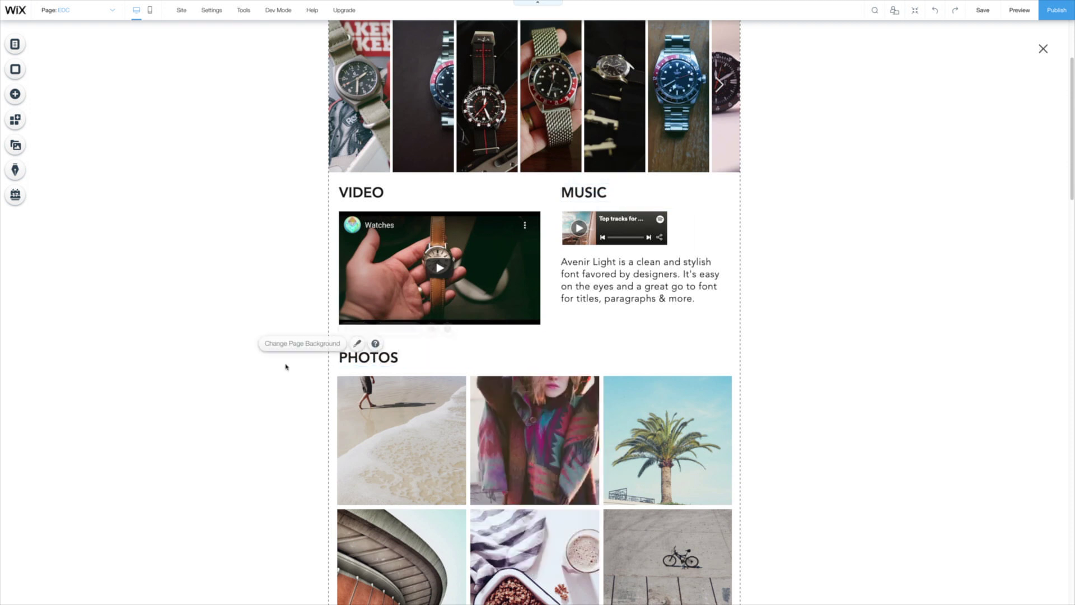
Connect the Instagram feed to the Instagram account with the previously linked settings, and open the feed's layout options.
left_click(435, 392)
left_click(434, 375)
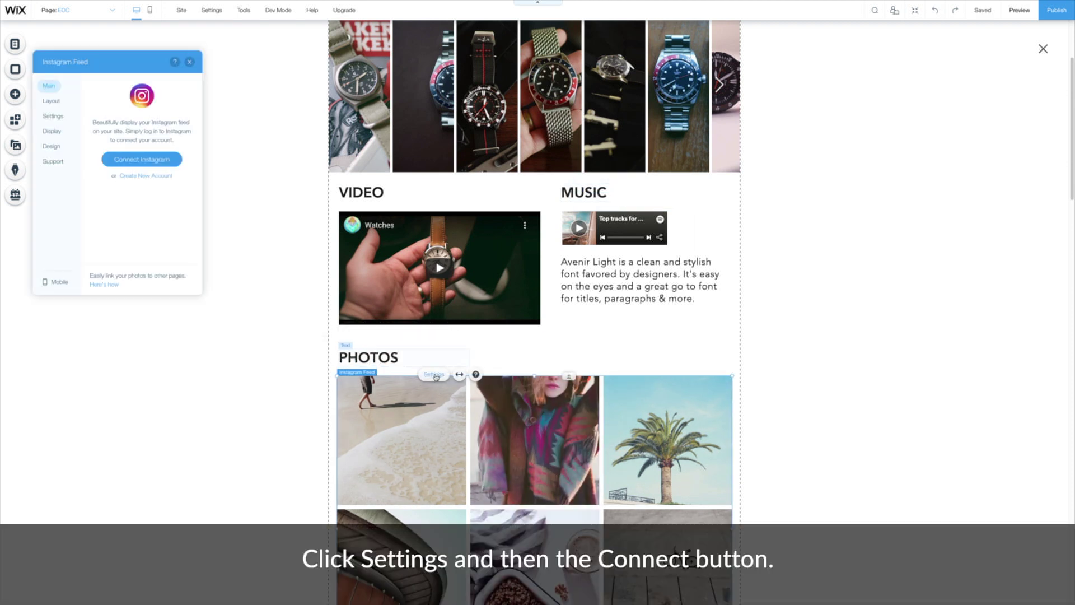
left_click(176, 163)
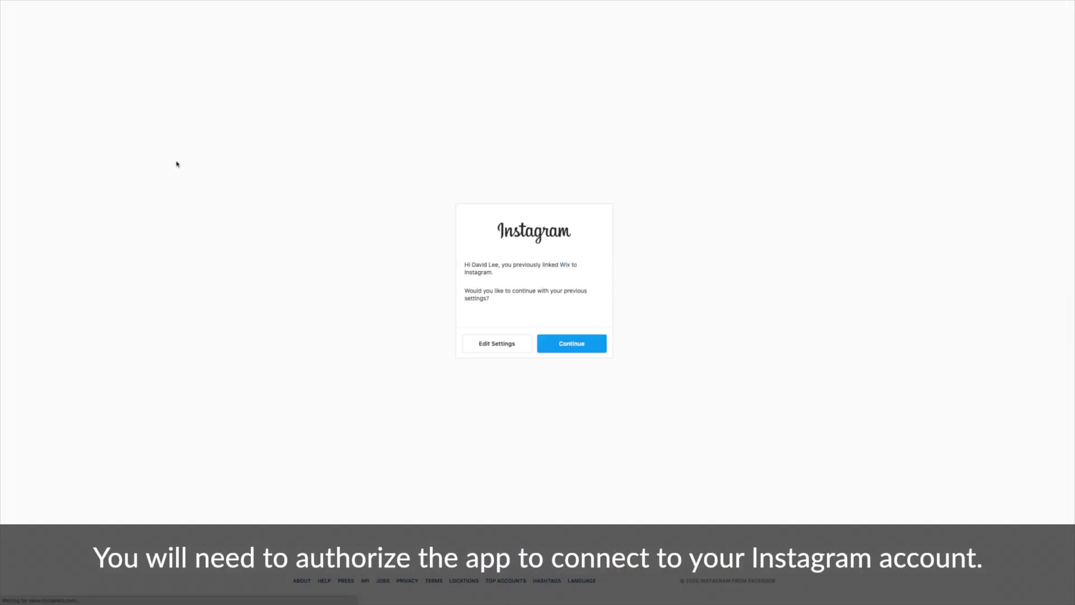
left_click(588, 349)
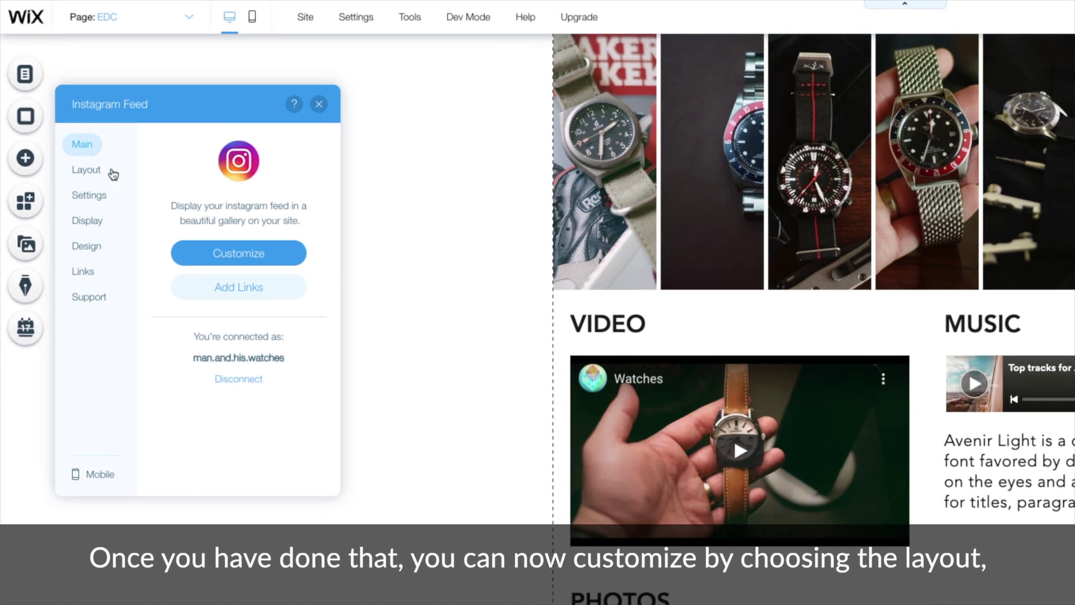
left_click(109, 174)
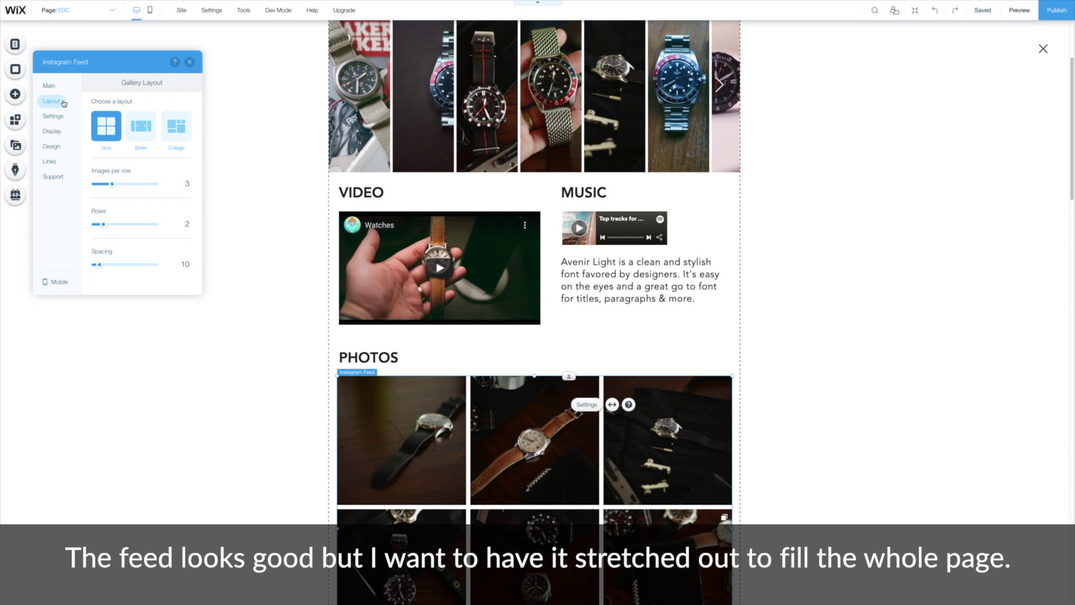
Stretch the Instagram feed to the full width of the page.
left_click(371, 389)
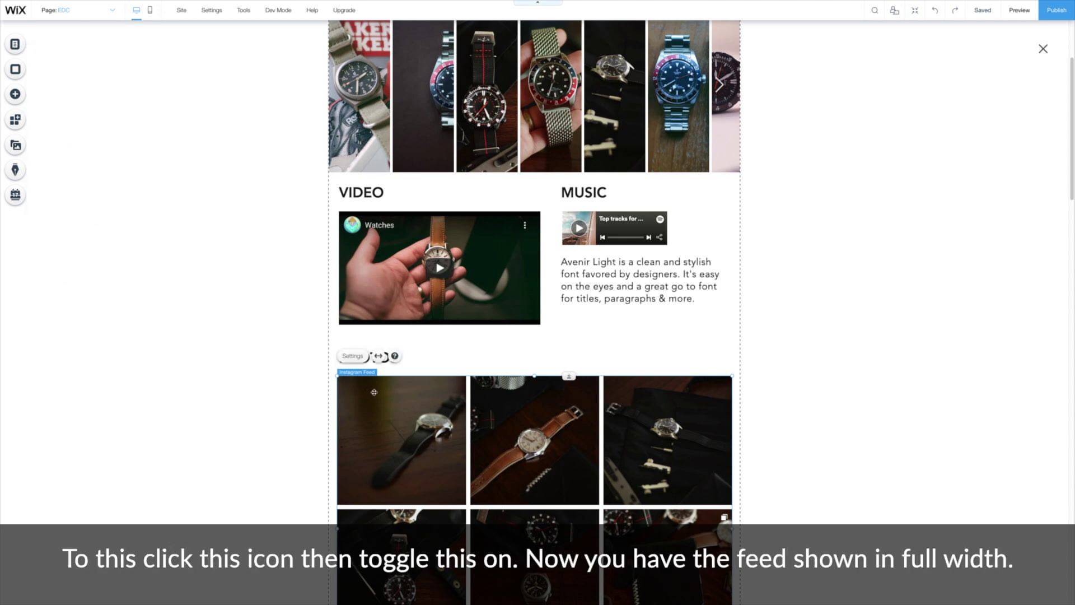
left_click(379, 356)
left_click(842, 414)
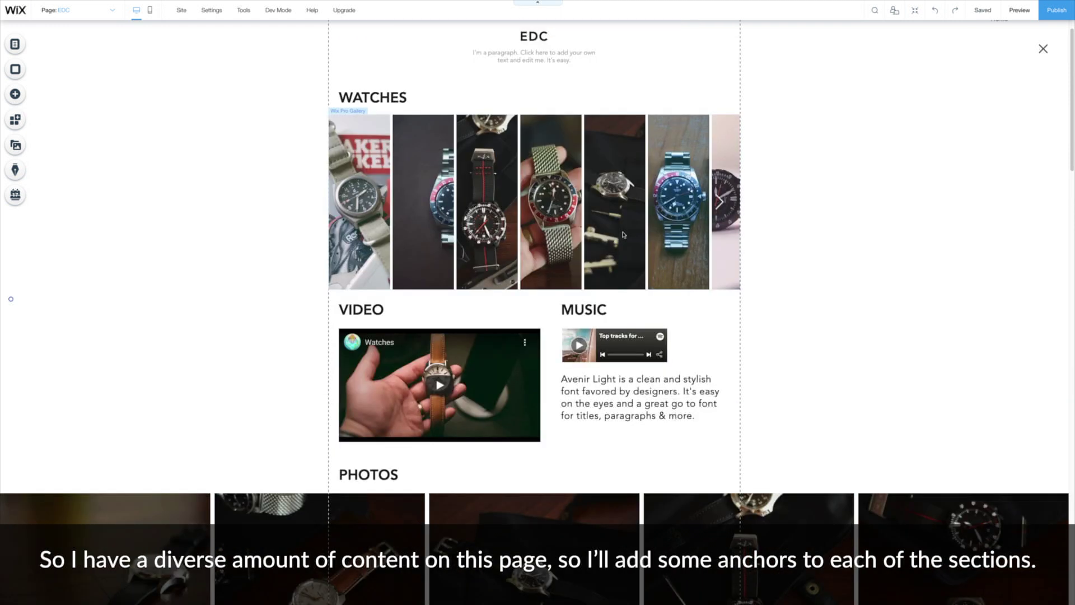
Add an anchor from the menu elements and place it just above the WATCHES heading.
left_click(15, 94)
left_click(56, 183)
left_click(56, 197)
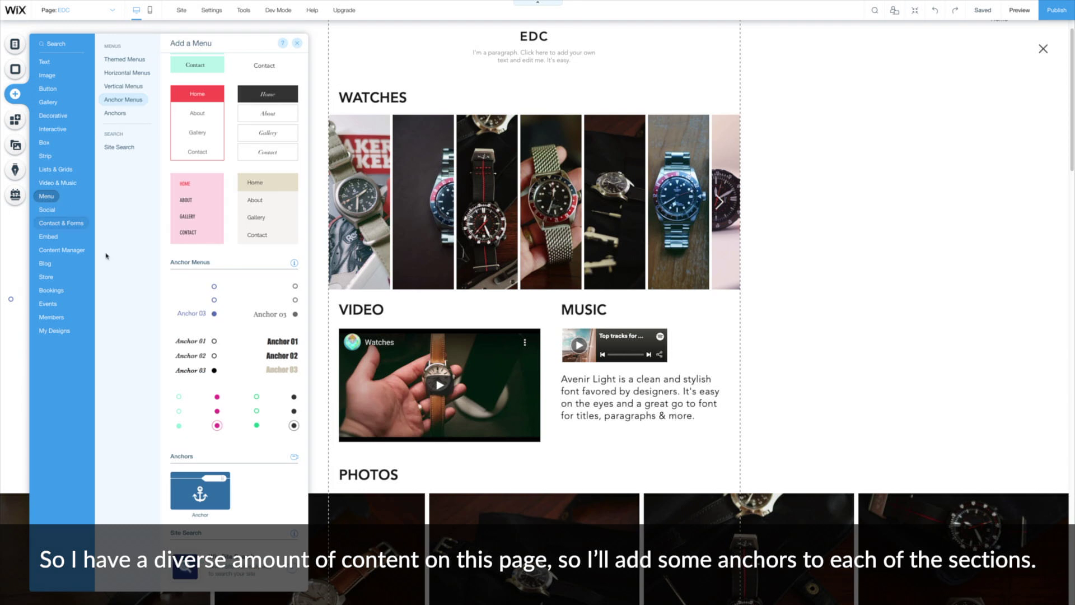
left_click(220, 497)
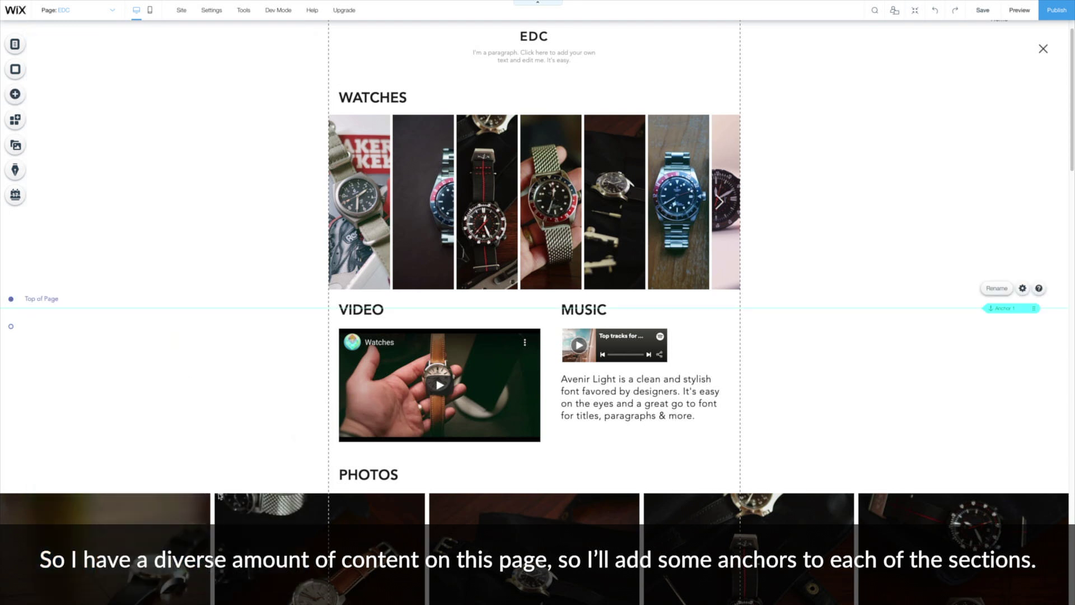
left_click_drag(1000, 307, 1006, 77)
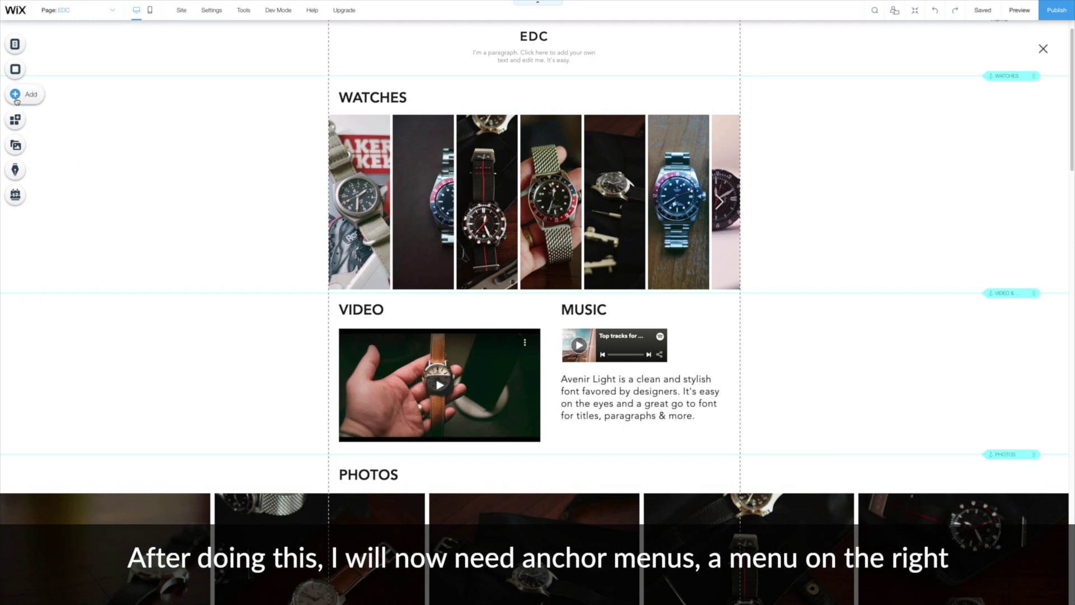
Add the first Anchor Menu design, with blue circle markers, beside the VIDEO and MUSIC section at the page's right edge.
left_click(16, 96)
left_click(128, 100)
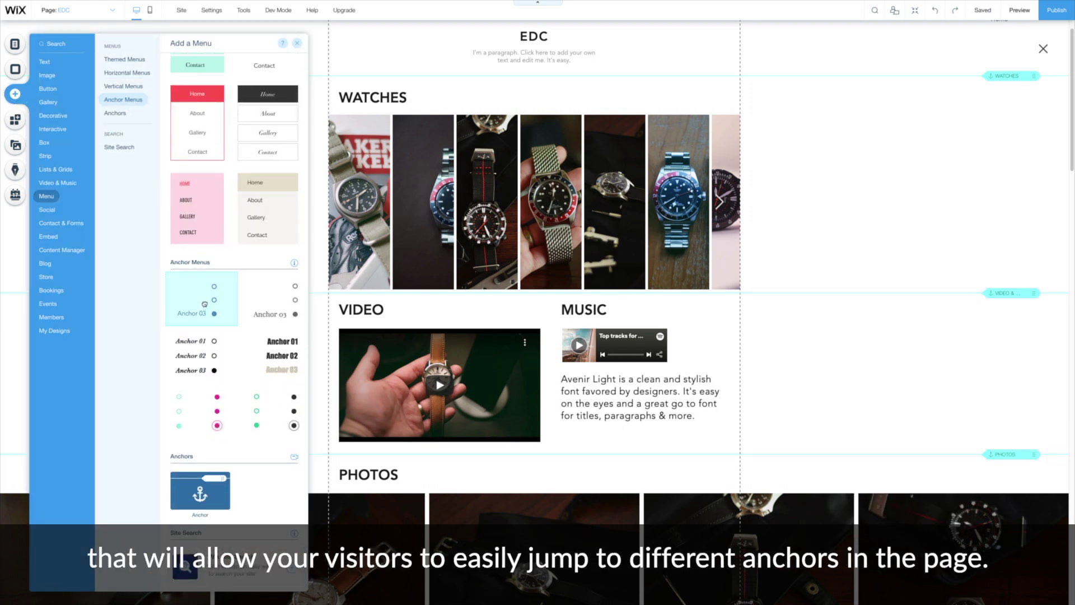
left_click_drag(207, 303, 1003, 336)
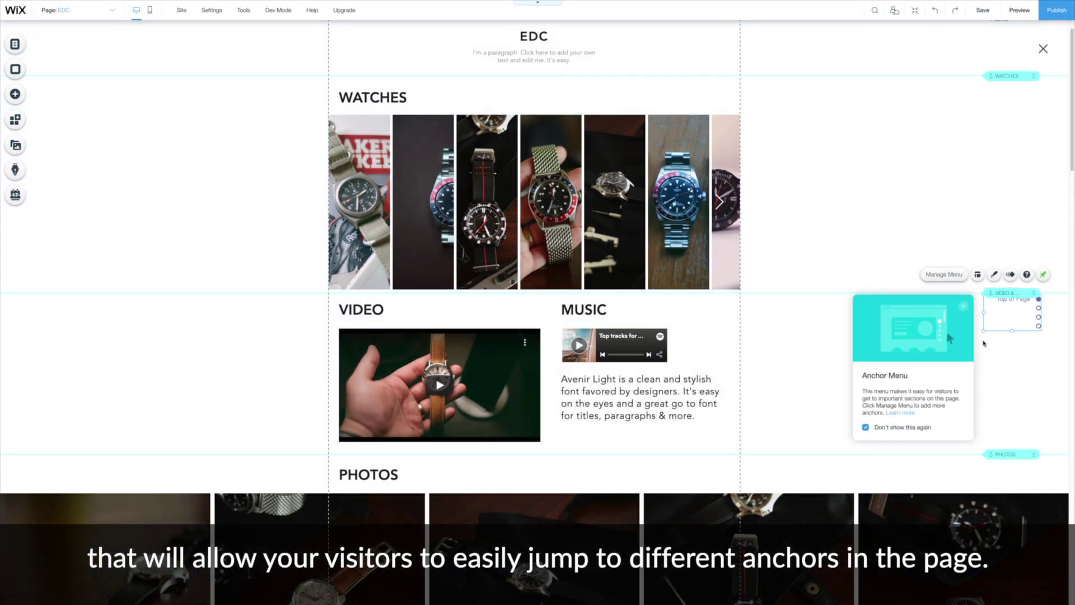
Preview the page, test the anchor menu by jumping to its last anchor, and return to the editor.
left_click(1018, 11)
scroll(1040, 329, "down", 5)
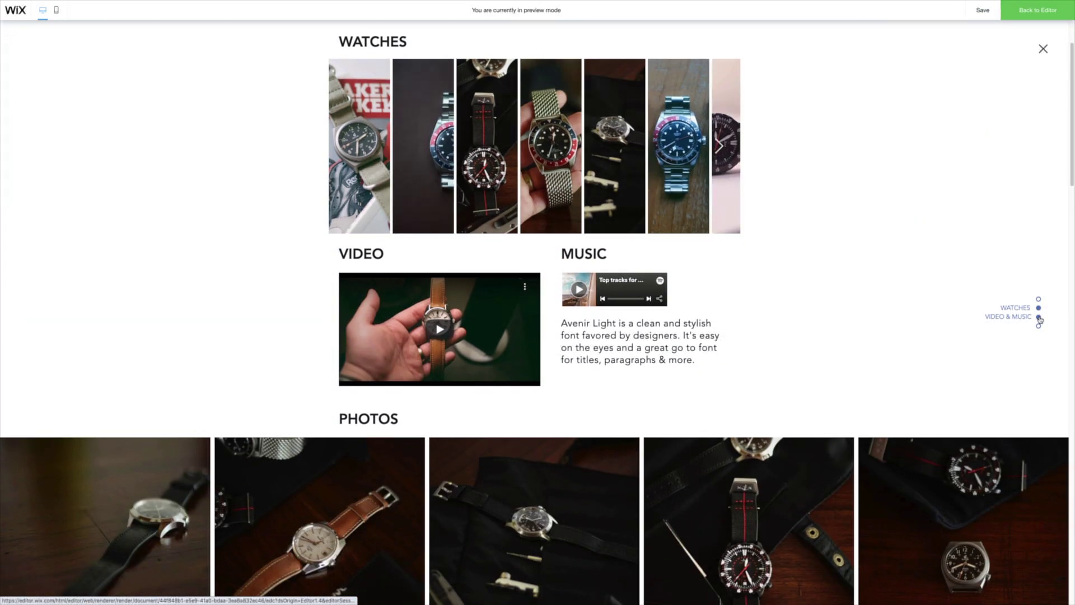
left_click(1040, 327)
left_click(1038, 10)
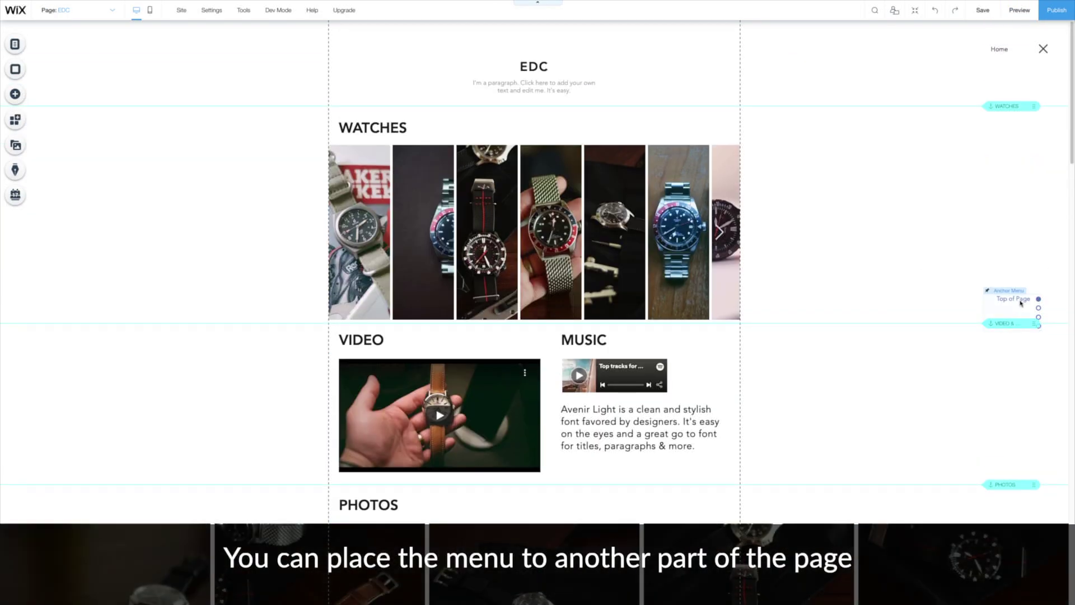
Pin the anchor menu to the middle of the page's left edge with a horizontal offset of 98 px.
left_click(1021, 304)
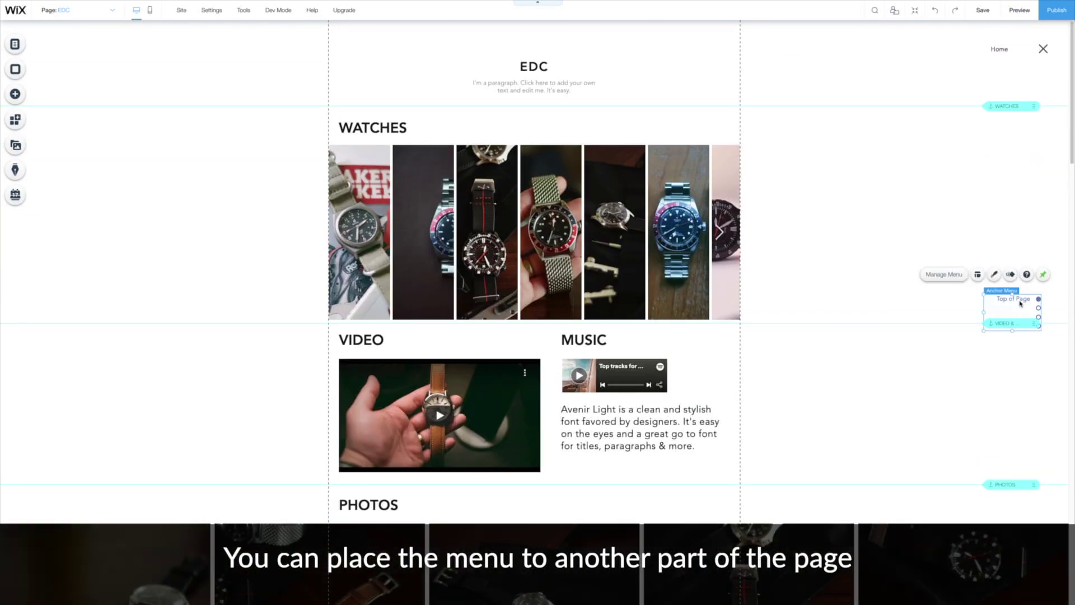
left_click(1043, 274)
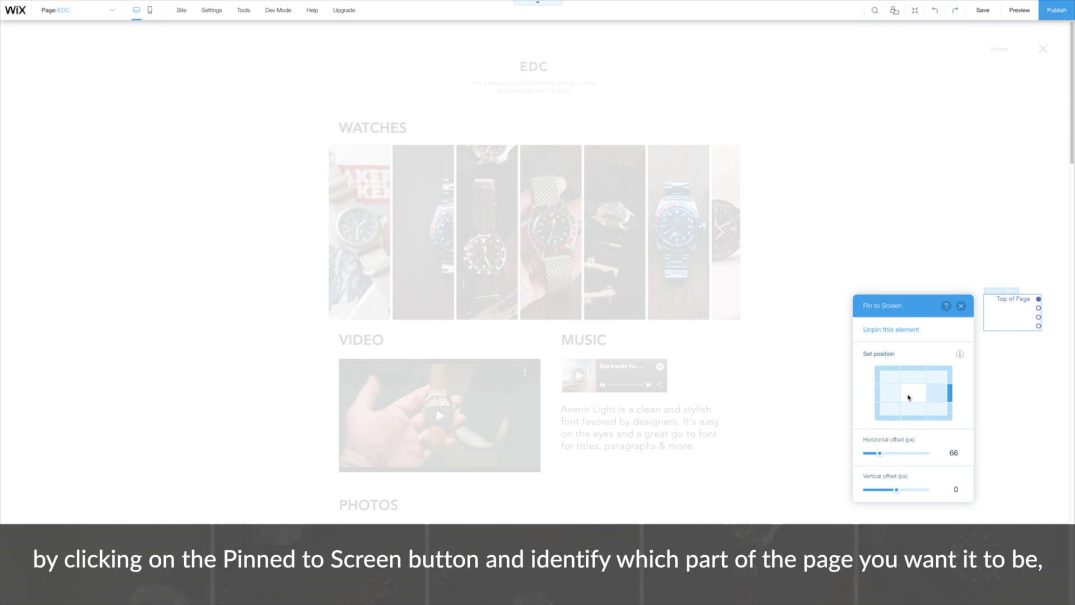
left_click(884, 394)
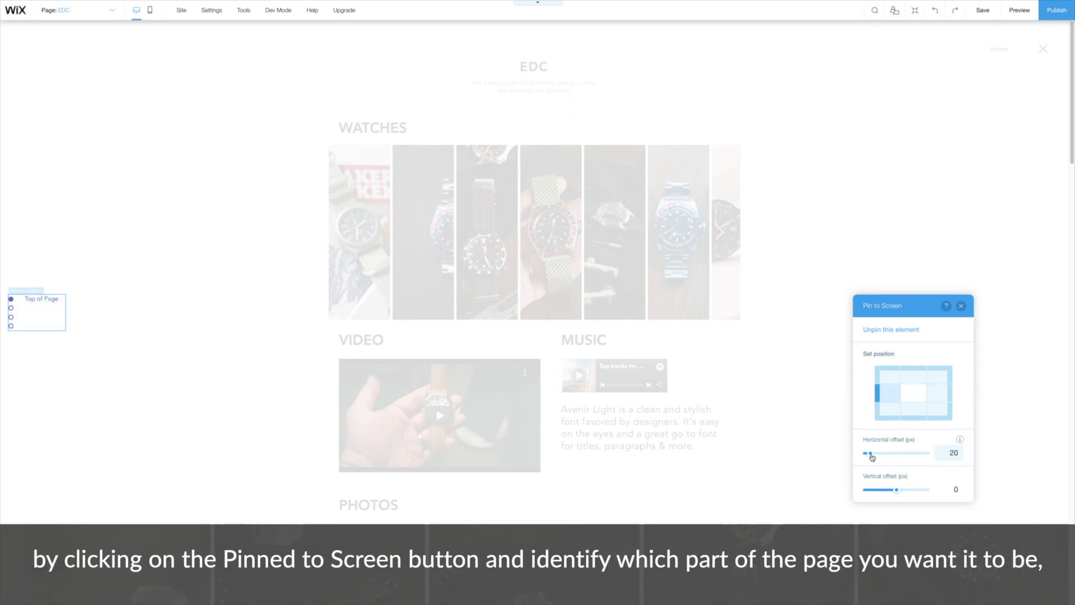
left_click_drag(871, 454, 888, 458)
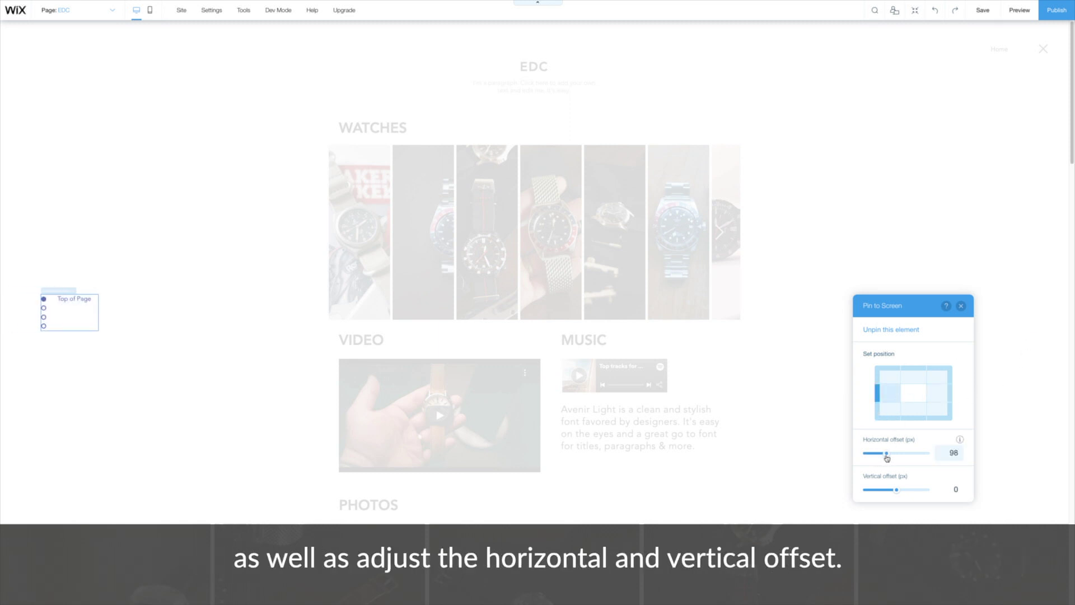
left_click(961, 306)
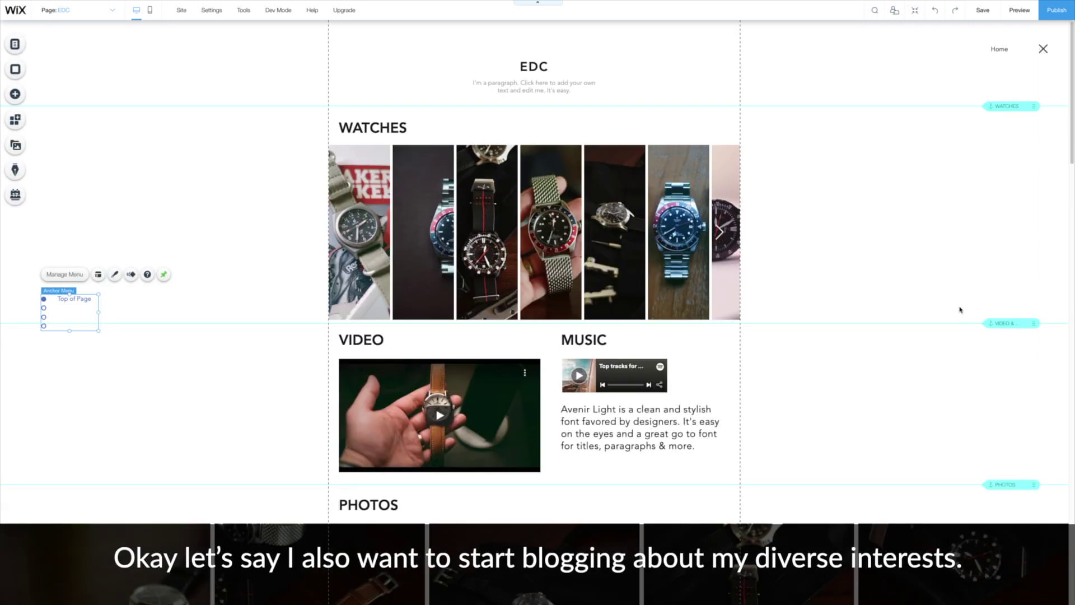
Add a blog to the site, choosing the Wix Blog type without a members area.
left_click(15, 94)
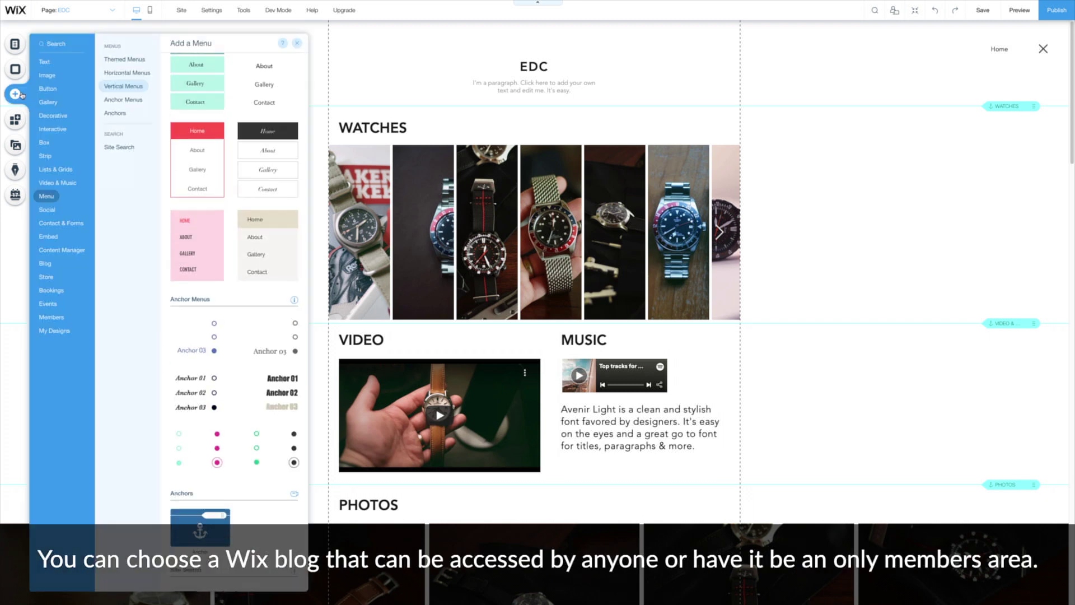
mouse_move(45, 263)
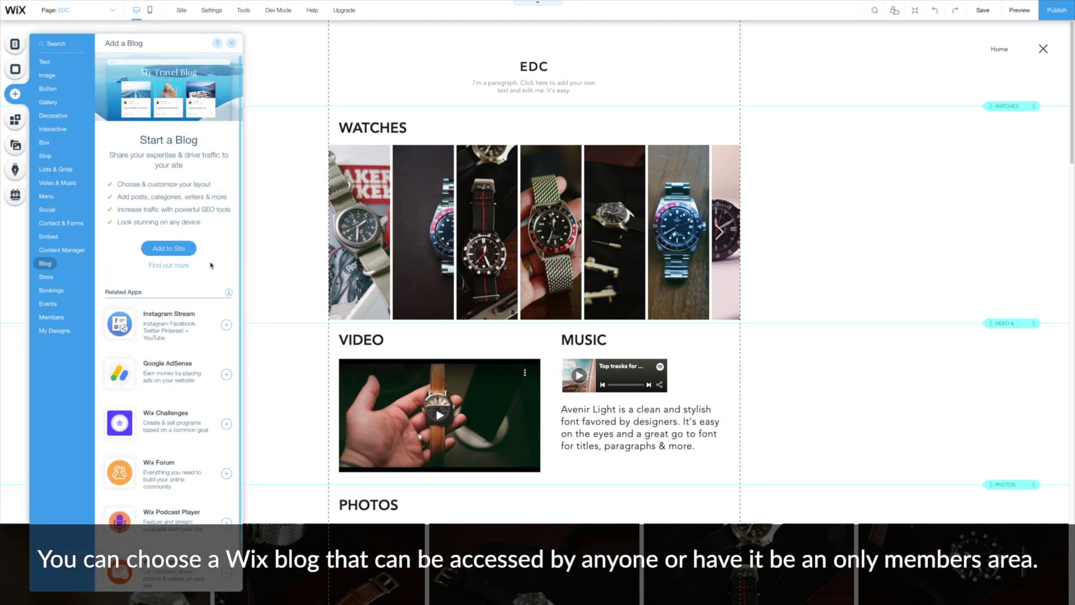
left_click(193, 251)
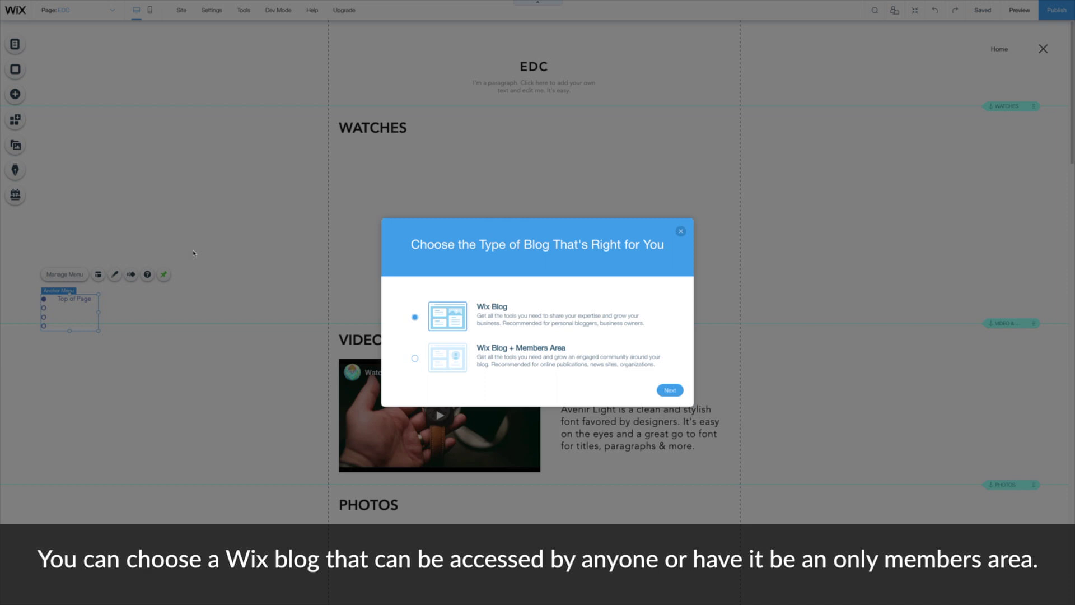
left_click(670, 390)
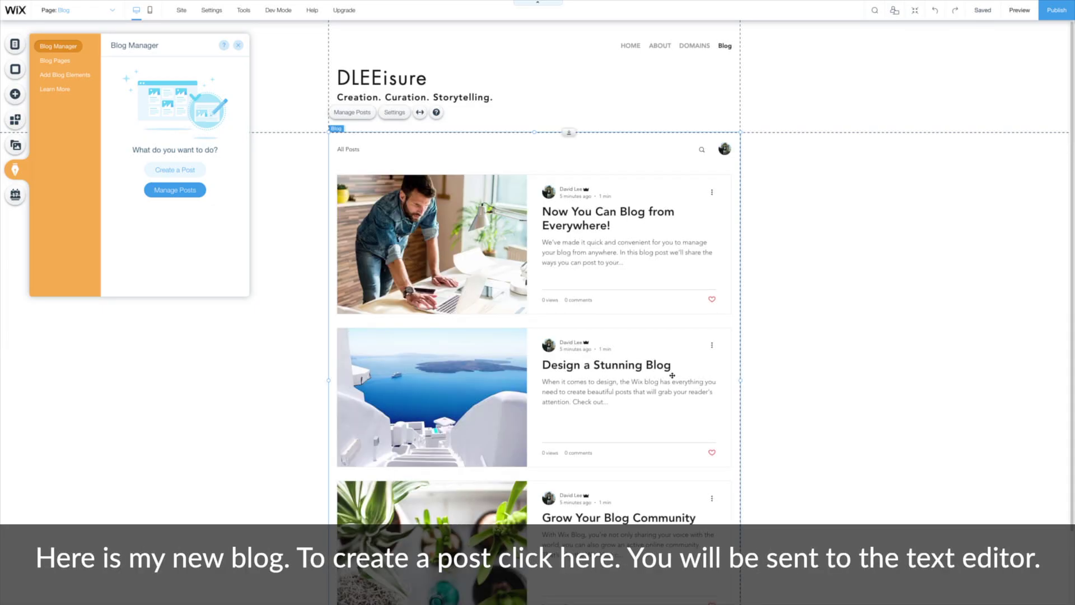
Create a blog post titled "Welcome to my curation of diverse interests!" with a paragraph introducing the new site and its storytelling through photography and videography.
left_click(197, 174)
left_click(438, 113)
type("Welcome to my curation of diverse intere")
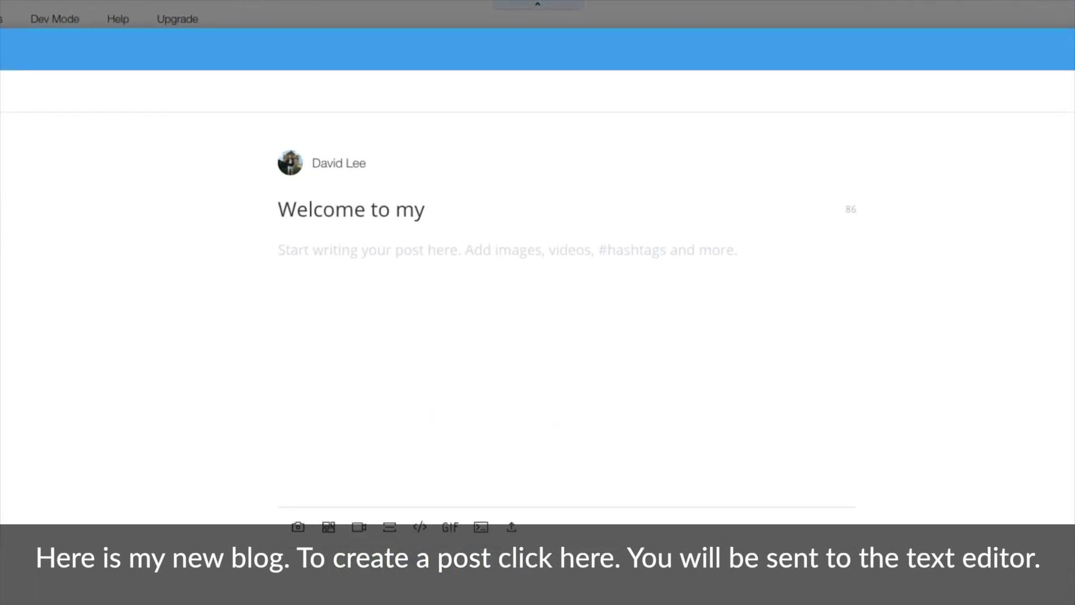
type("sts!")
key("Return")
type("I am excited to introduce my new site where I get the opportunity to share my diverse interests through storytelling mediums like photography and videography. I also hope to make this platform a place where a community of professionals who have passions outside their professions can come together to engage with one another, and share ideas and their stories.")
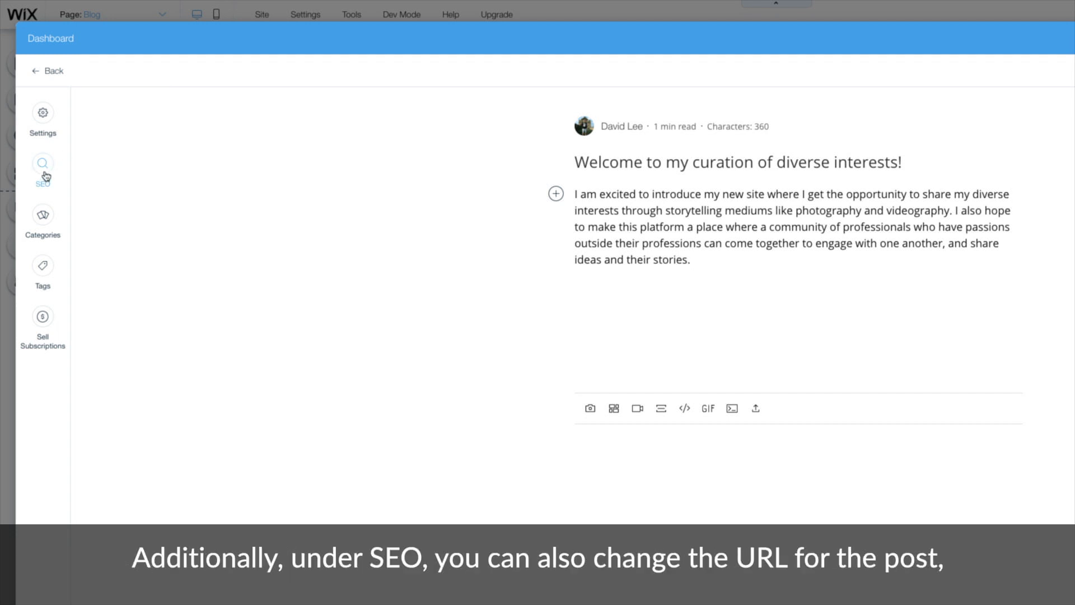
Set the post's URL slug to "welcome" in its SEO settings.
left_click(43, 179)
left_click(144, 164)
key("ctrl+a")
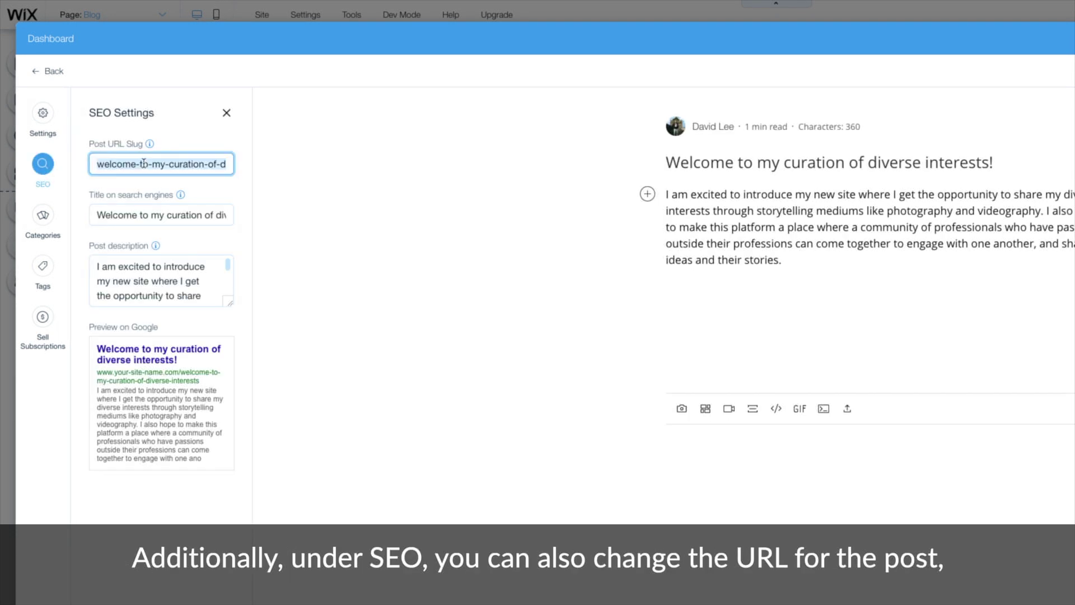
type("welcome")
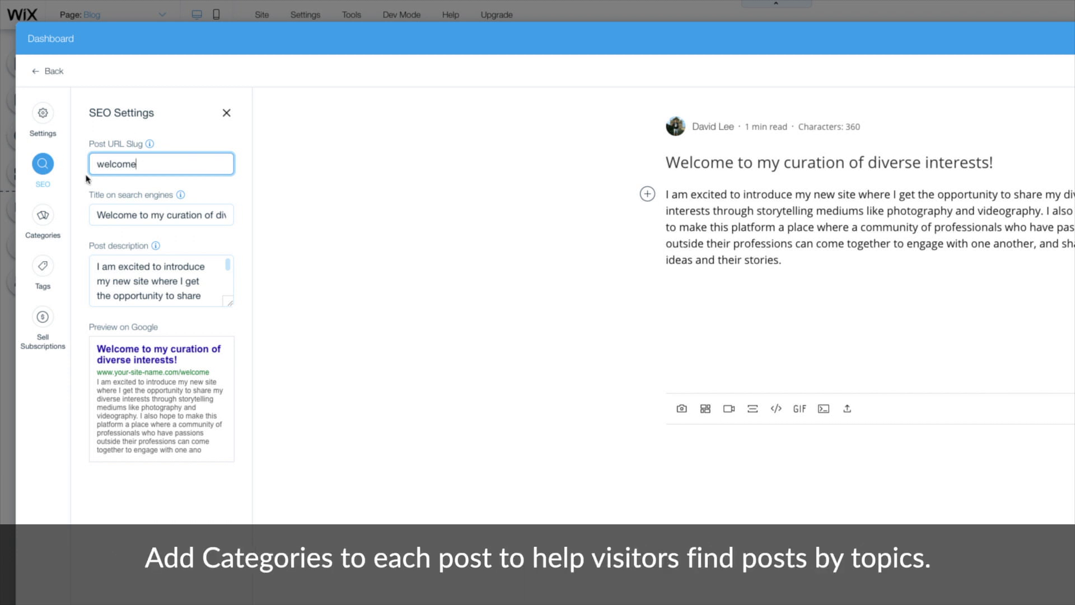
Create a new blog category named "About" for the post.
left_click(49, 219)
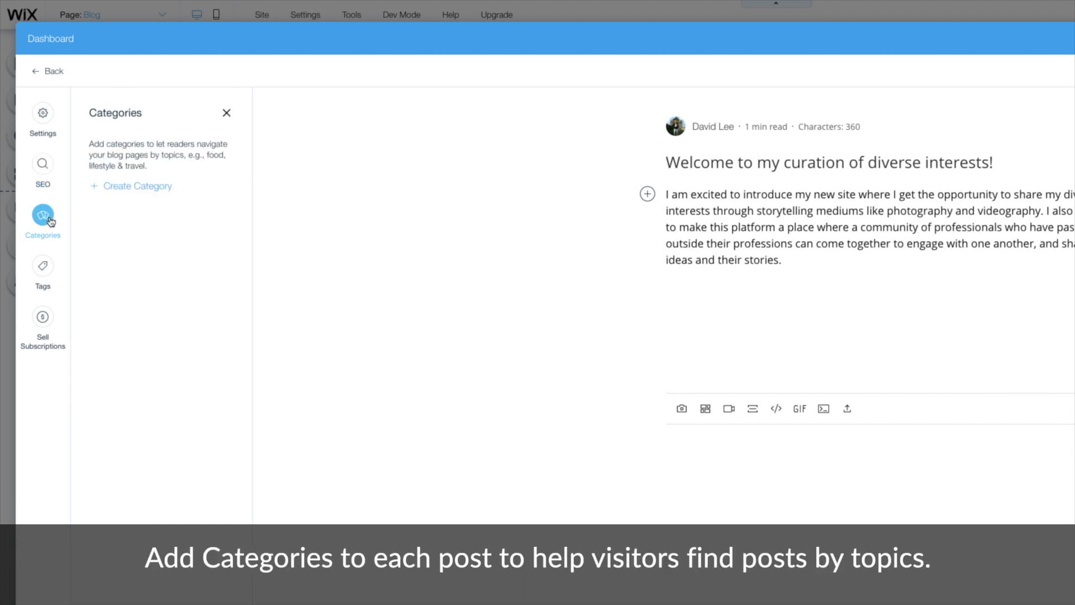
left_click(147, 186)
type("About")
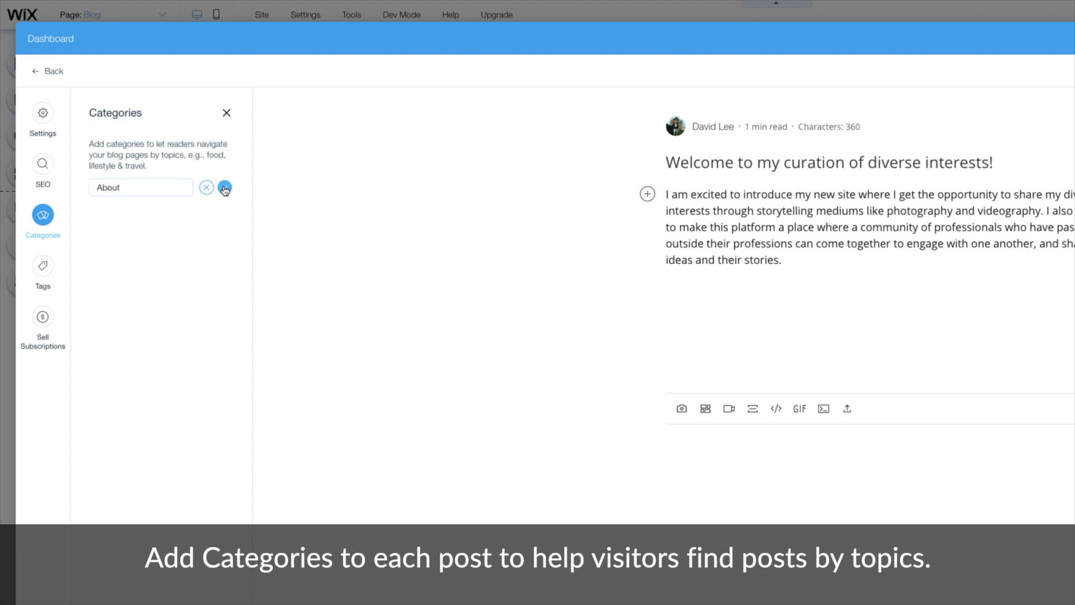
left_click(224, 187)
Enter "Welcome" as a tag for the post, and open the subscription-selling options.
left_click(51, 275)
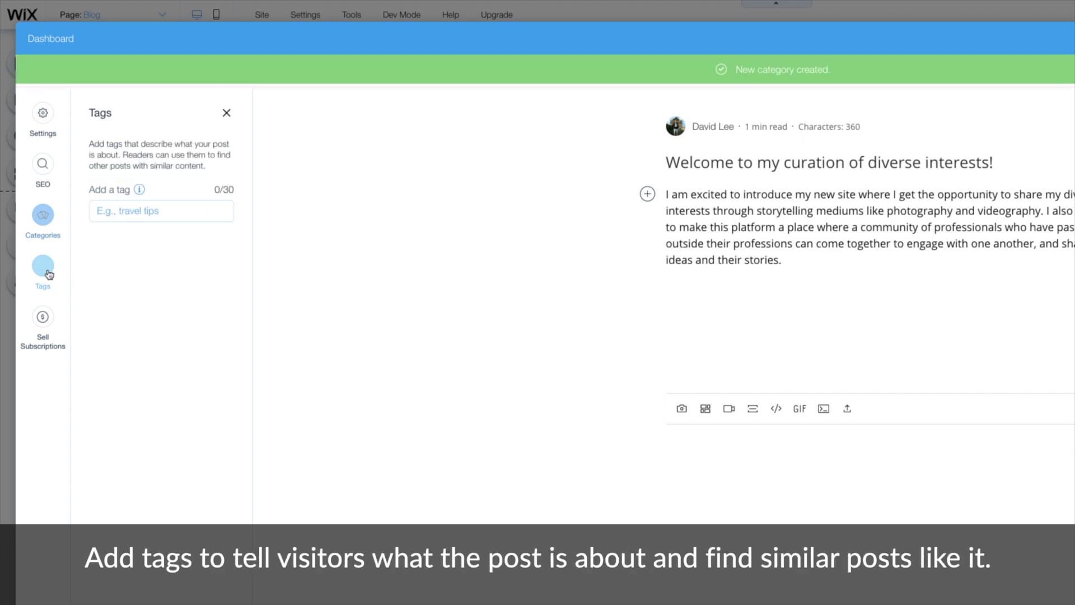
type("Welcome")
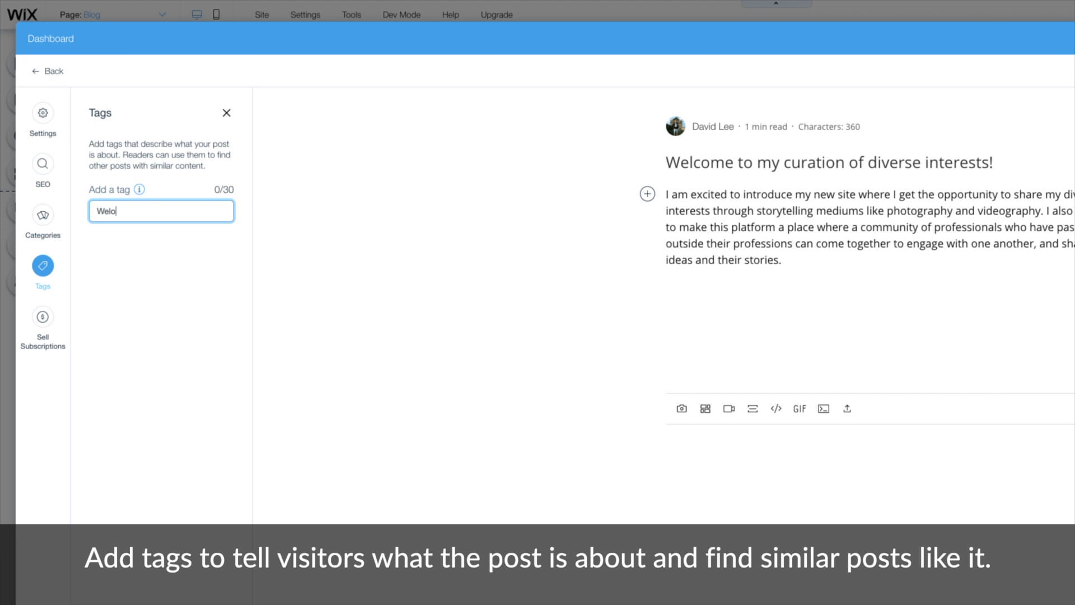
left_click(44, 321)
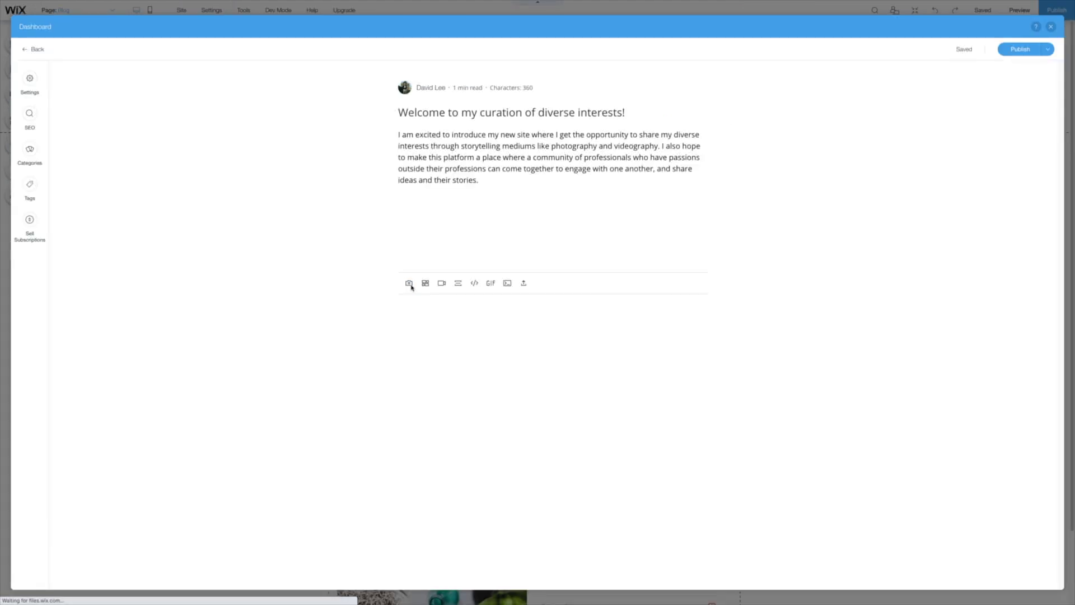
Insert the Tudor Black Bay GMT photo with the red and blue game controllers below the post's text and publish the post.
left_click(408, 283)
left_click(474, 317)
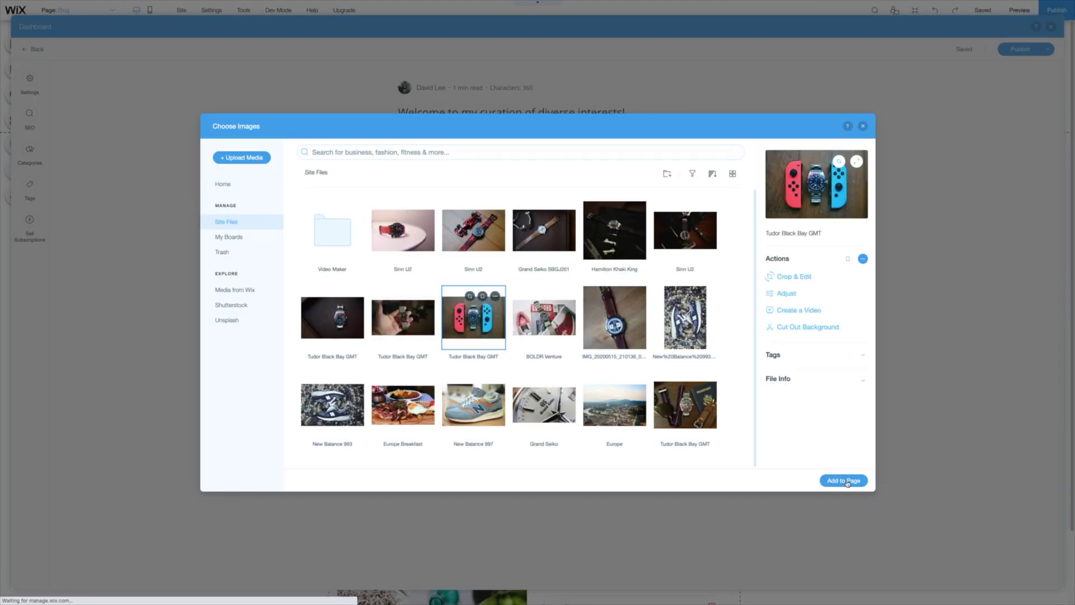
left_click(843, 481)
left_click(1020, 50)
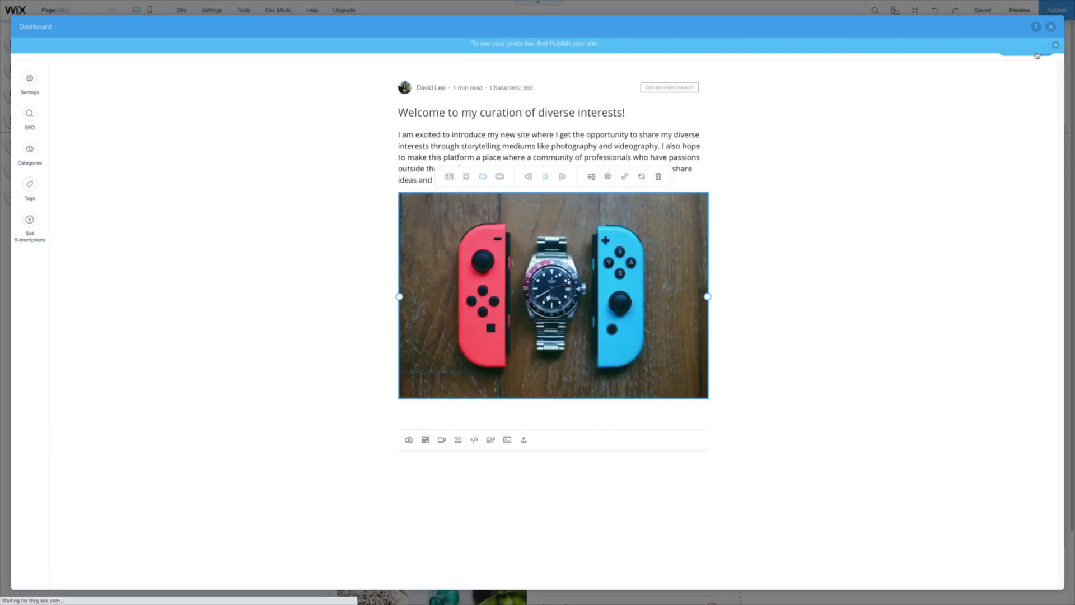
Move the three sample posts, "Now You Can Blog from Everywhere!", "Design a Stunning Blog" and "Grow Your Blog Community", to the trash and return to the editor.
left_click(359, 185)
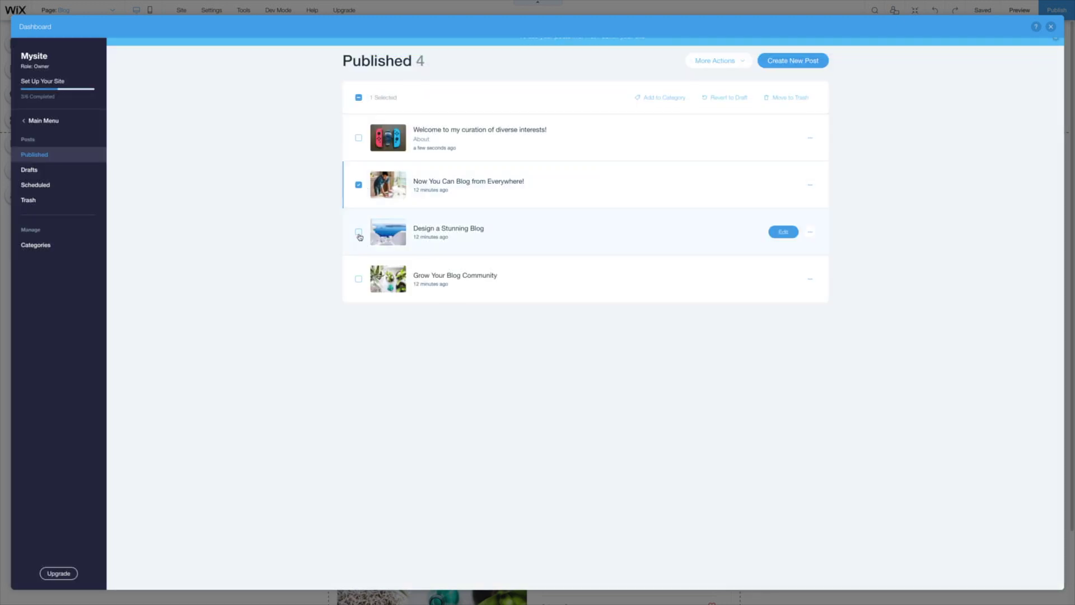
left_click(358, 232)
left_click(359, 280)
left_click(805, 100)
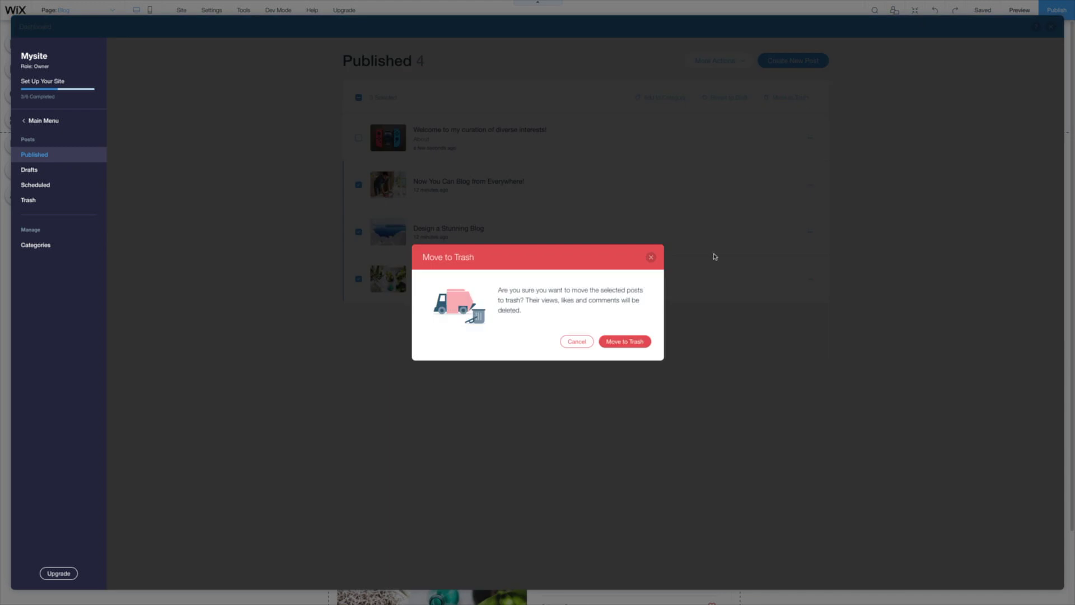
left_click(624, 341)
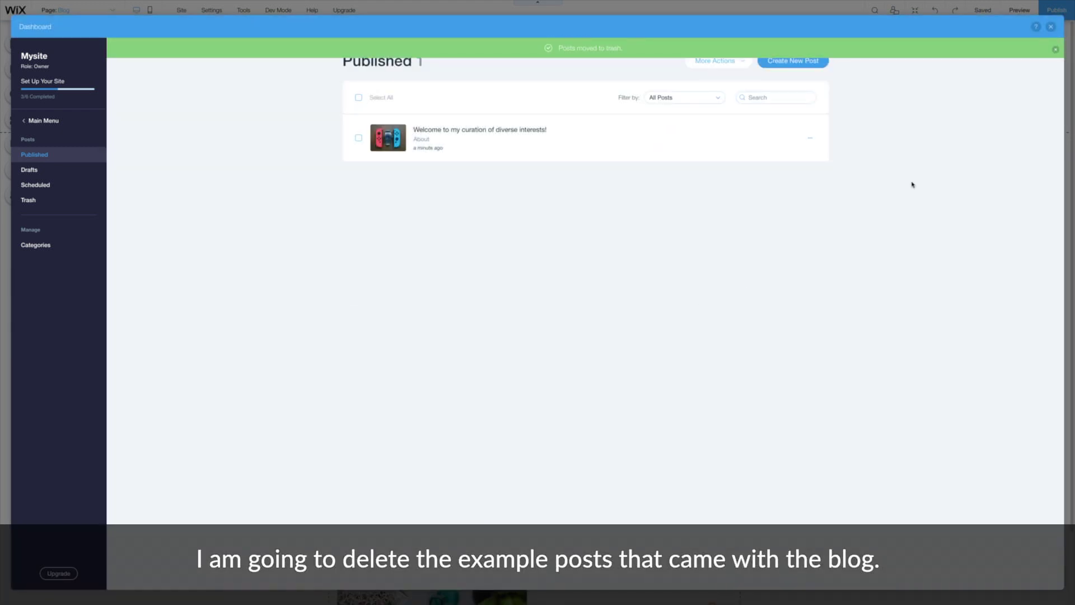
left_click(1051, 27)
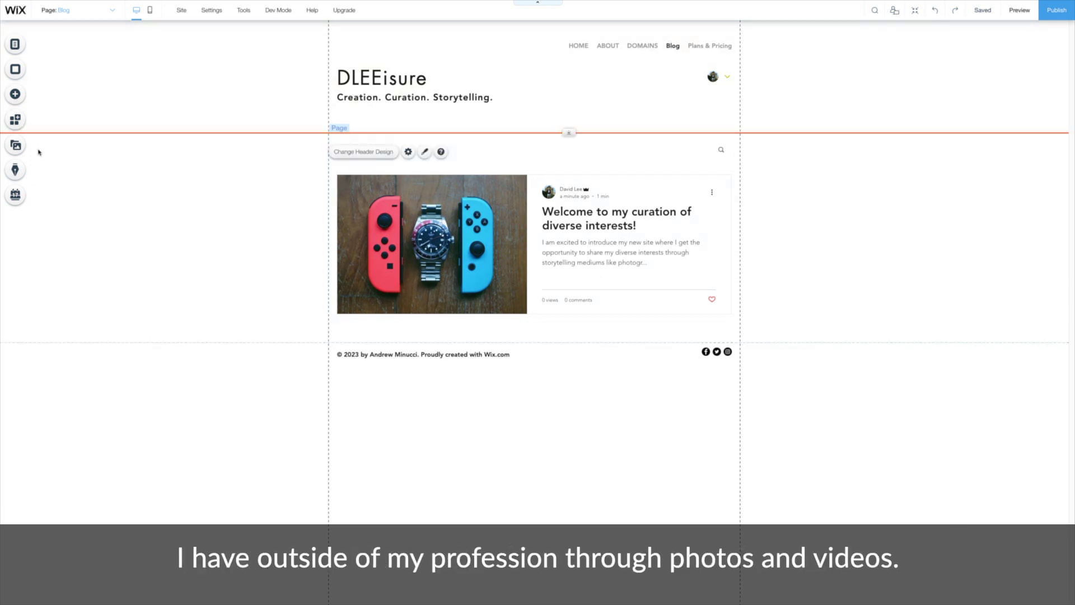
Add online bookings to the site and start a new 1-on-1 service.
left_click(16, 94)
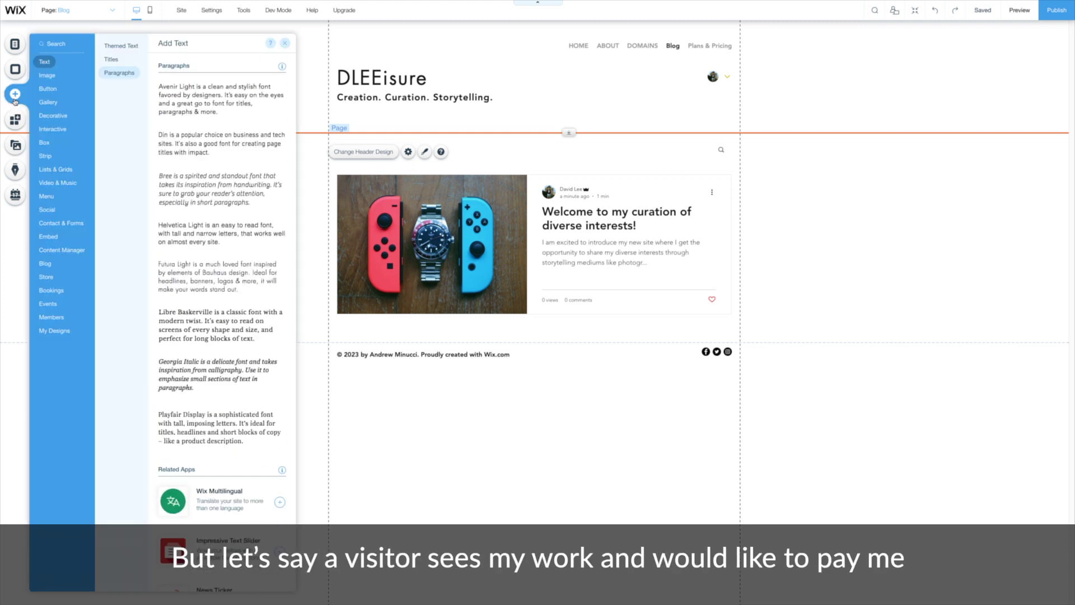
left_click(66, 290)
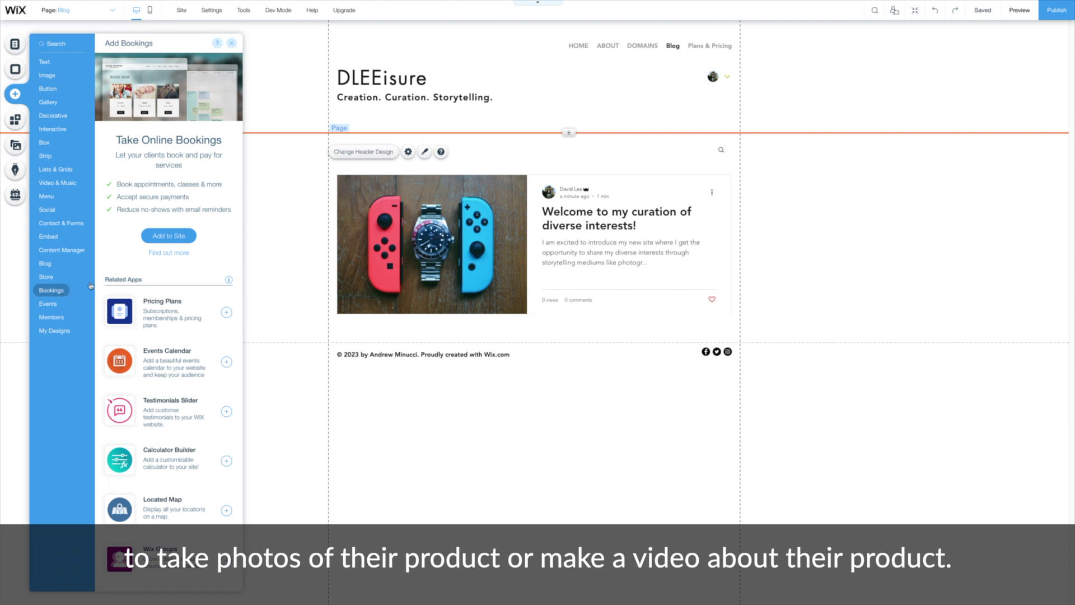
left_click(192, 239)
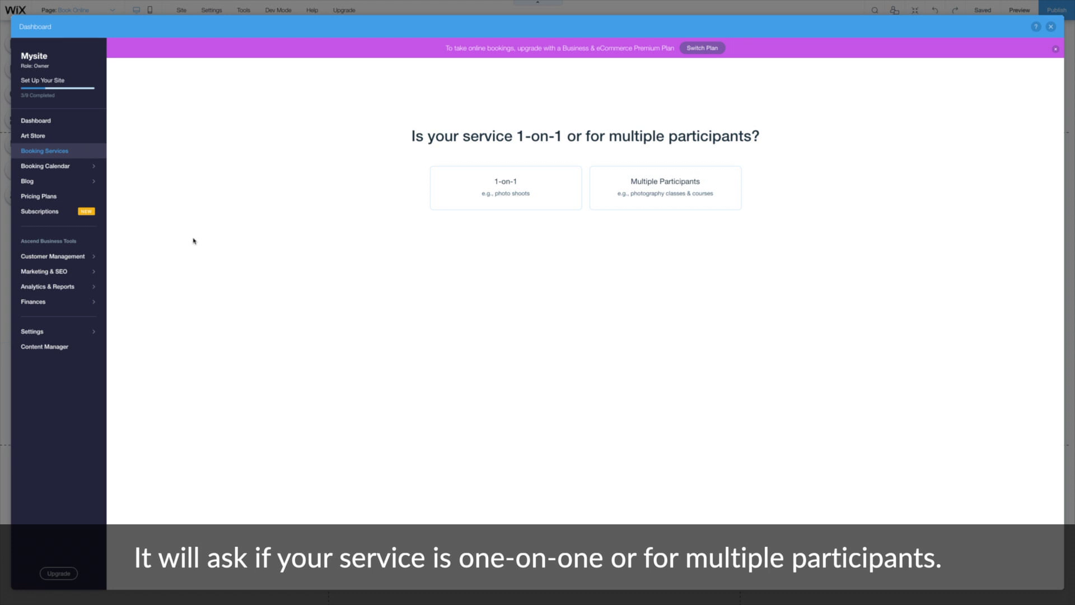
left_click(562, 202)
Enter the service title "Product Photography", subtitle "Stunning, creative storytelling" and a description about promoting brands' products, and add the watch-and-passport photo.
triple_click(510, 184)
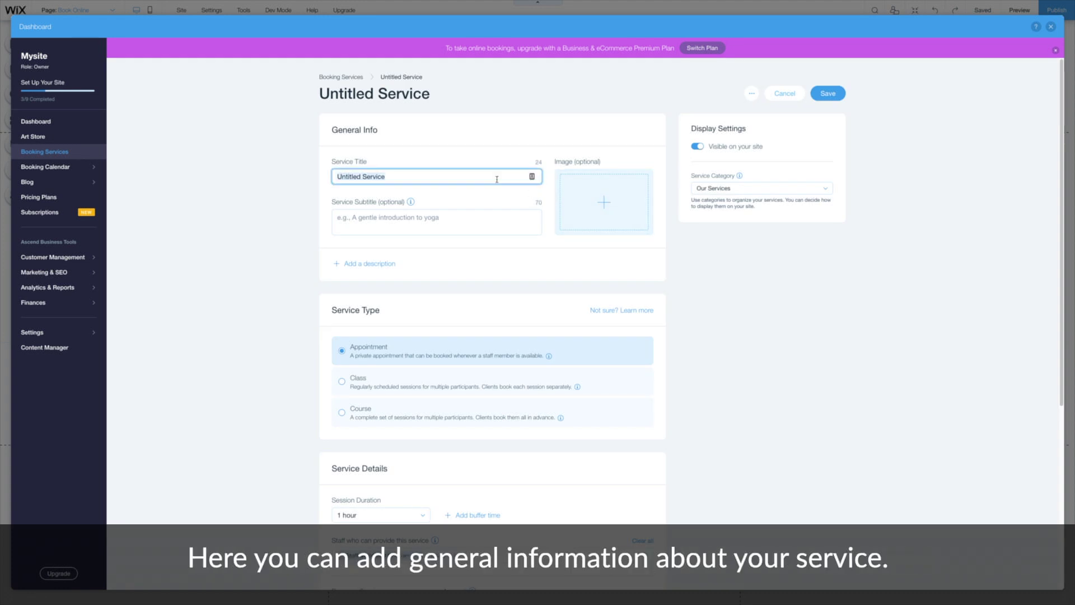
type("Product Photography")
left_click(460, 219)
type("Stunning, creative storytelling")
left_click(370, 263)
type("We help brands")
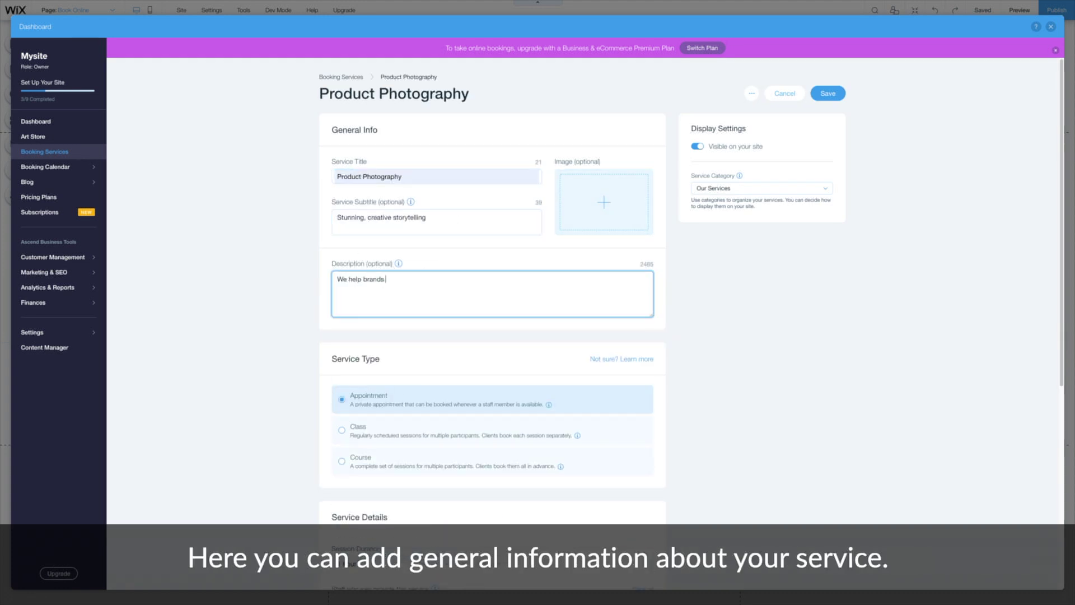
type(" promote their prodcts online through stunning, high-quality photos and creative videos that tell your sustomers your story.")
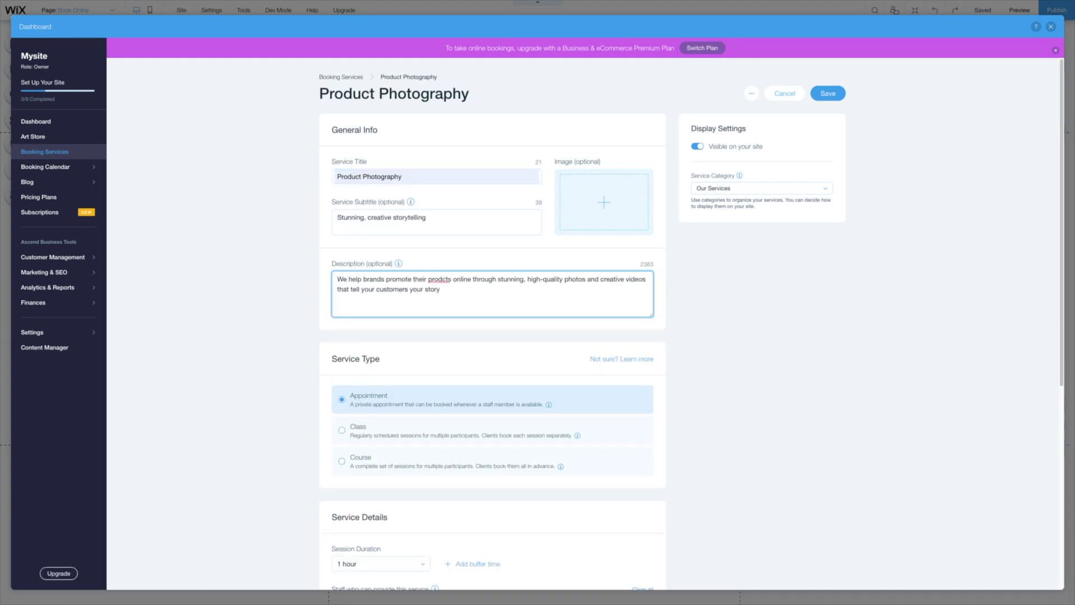
left_click(588, 190)
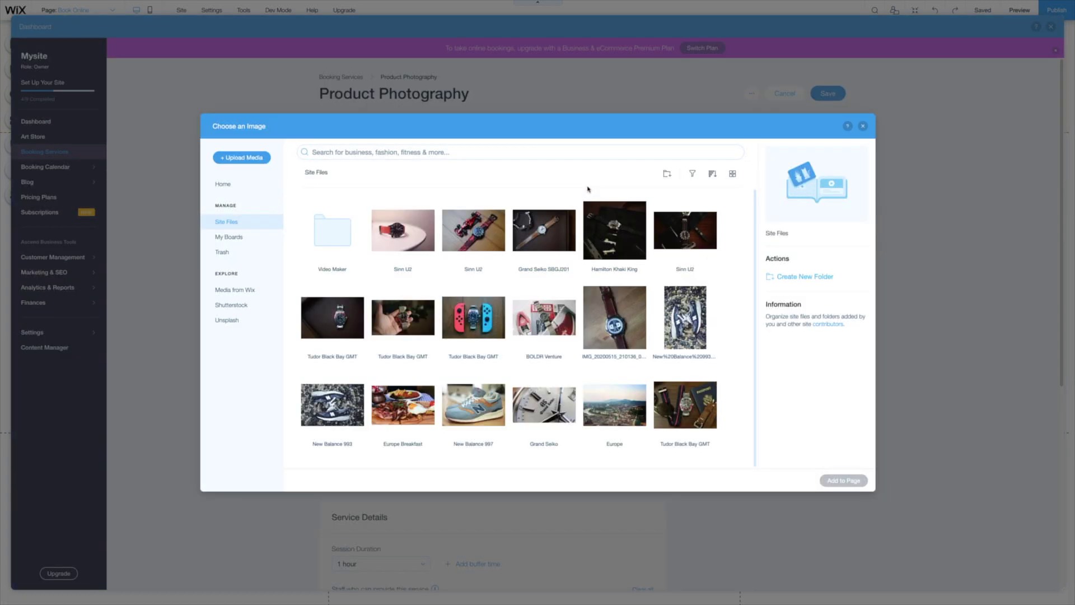
double_click(679, 362)
Set the service's fixed price per session to $1, save the service and return to the editor.
scroll(297, 394, "down", 3)
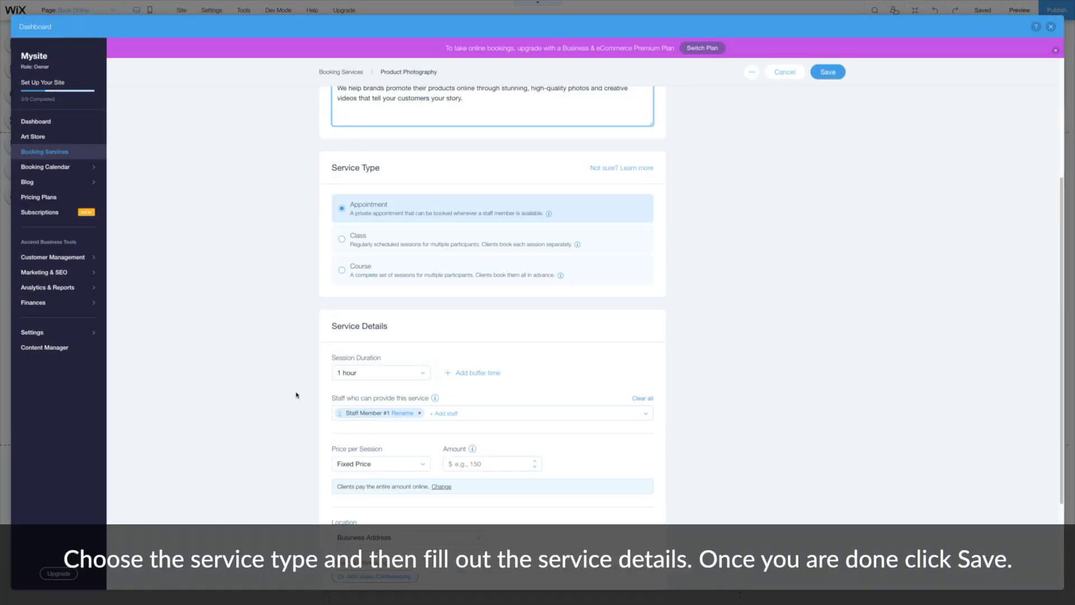
left_click(468, 465)
type("1")
left_click(823, 364)
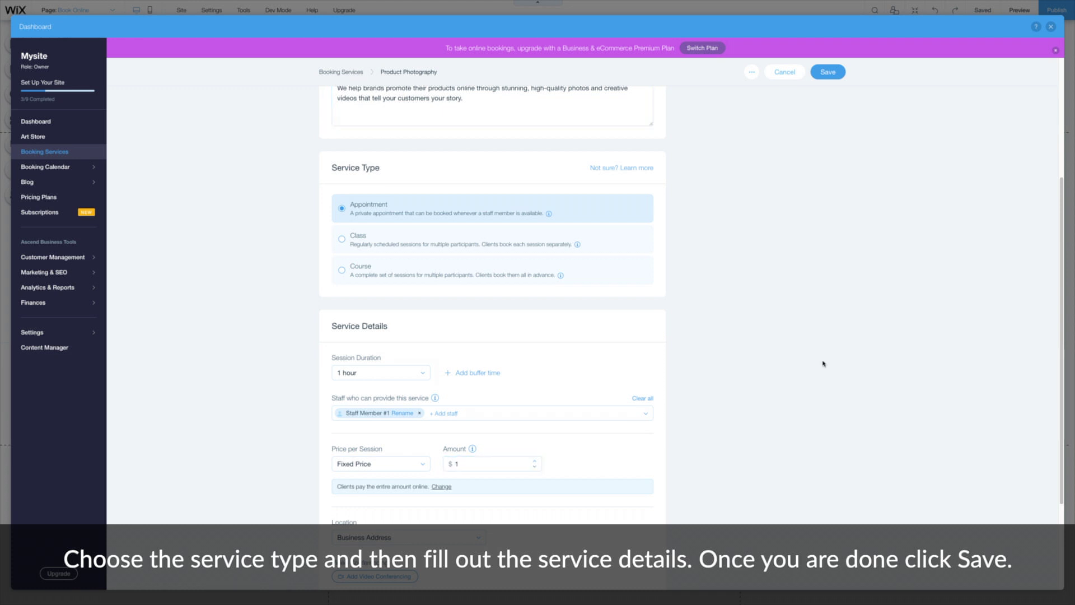
left_click(829, 73)
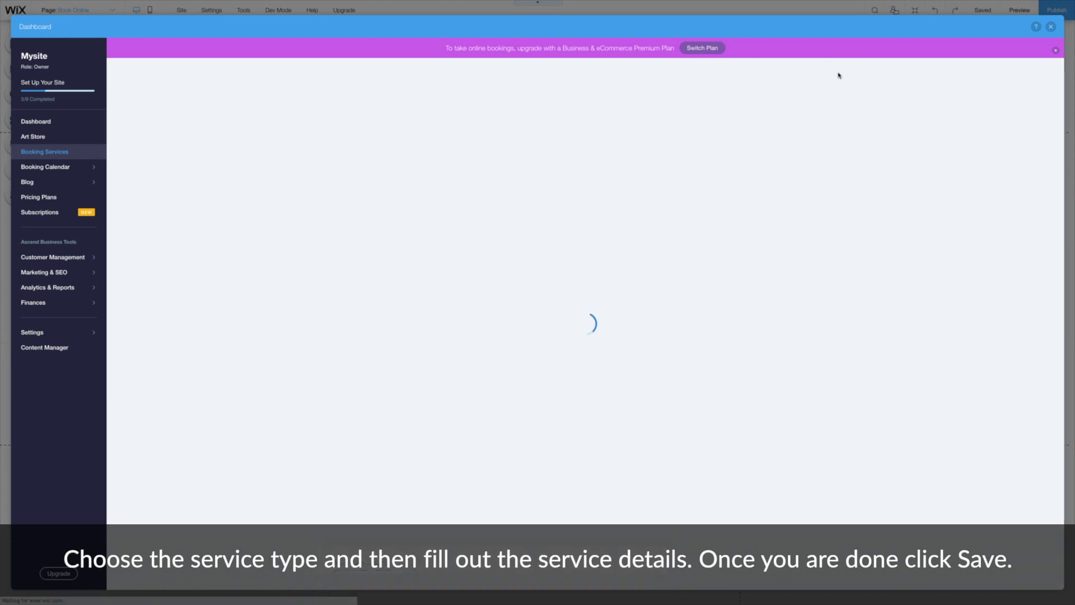
left_click(1051, 26)
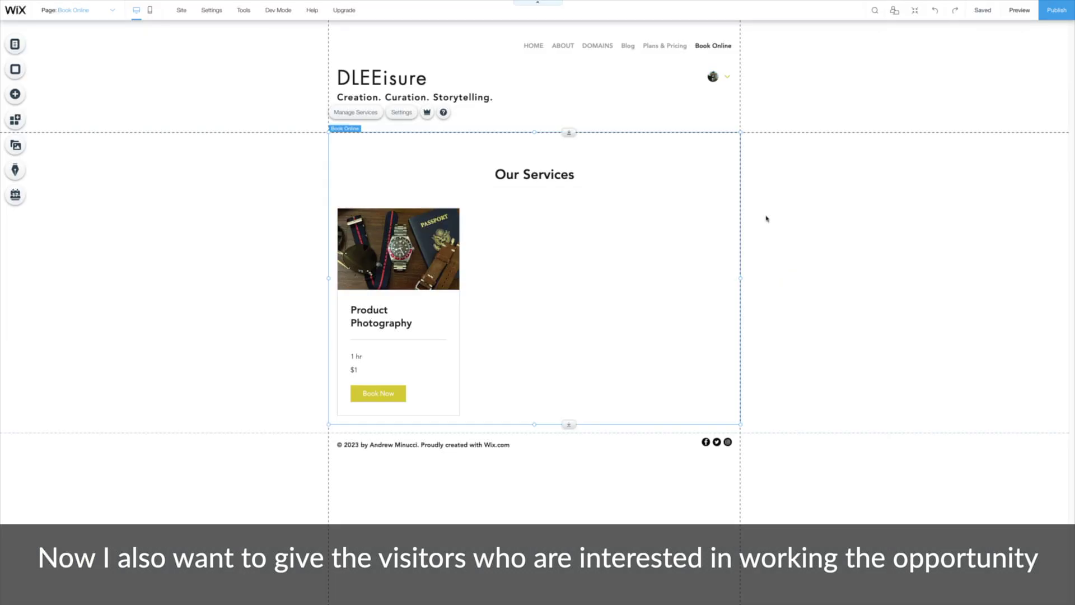
Place the black-outlined contact form beside the Product Photography service and set its "Contact Us" heading font to Helvetica.
left_click(14, 102)
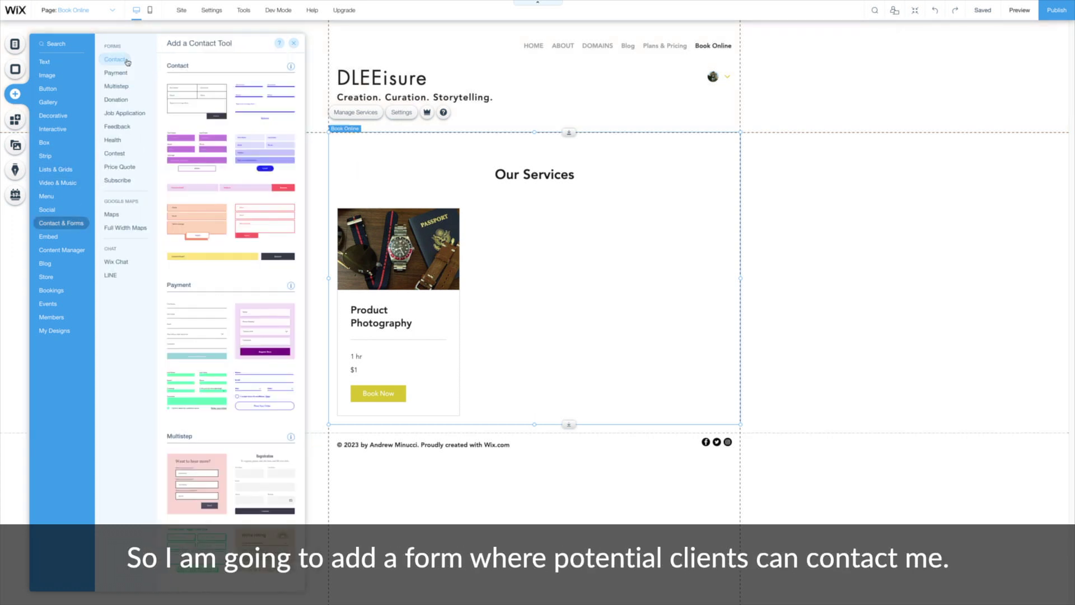
left_click(196, 105)
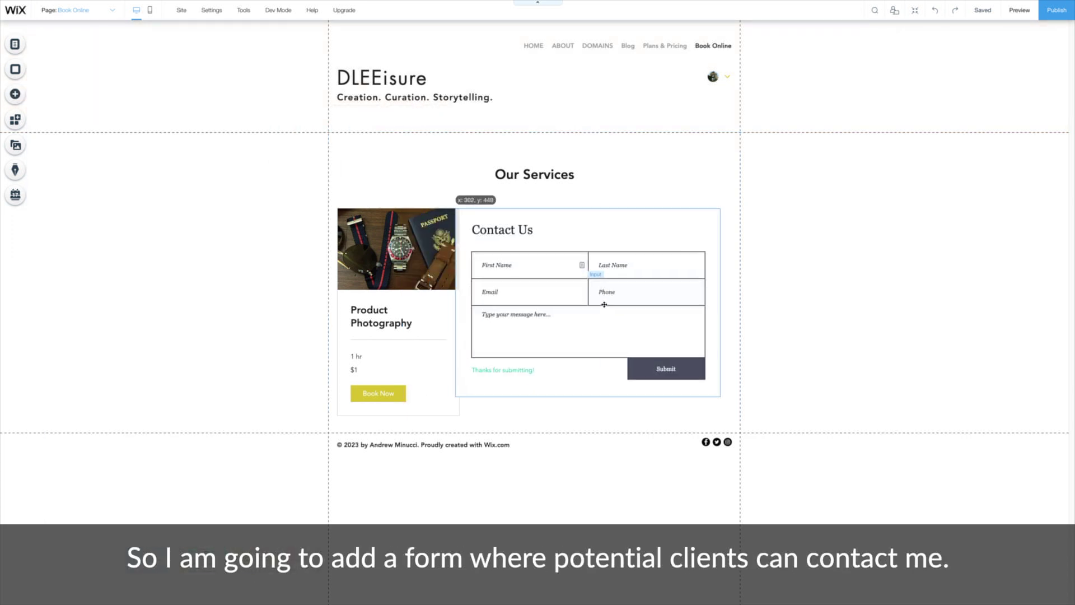
double_click(538, 228)
left_click(753, 302)
left_click(696, 347)
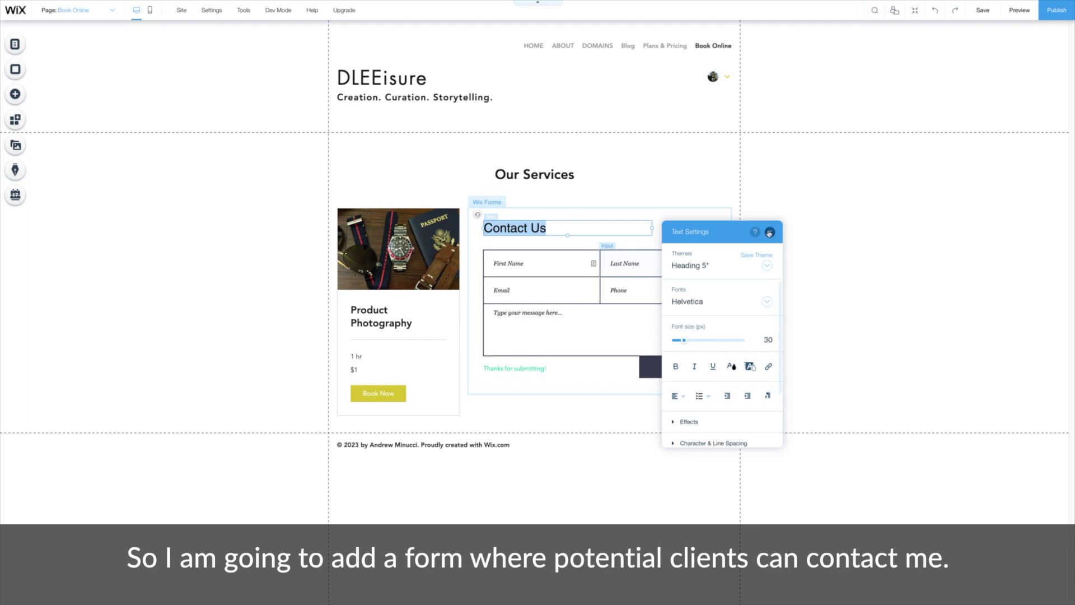
left_click(770, 232)
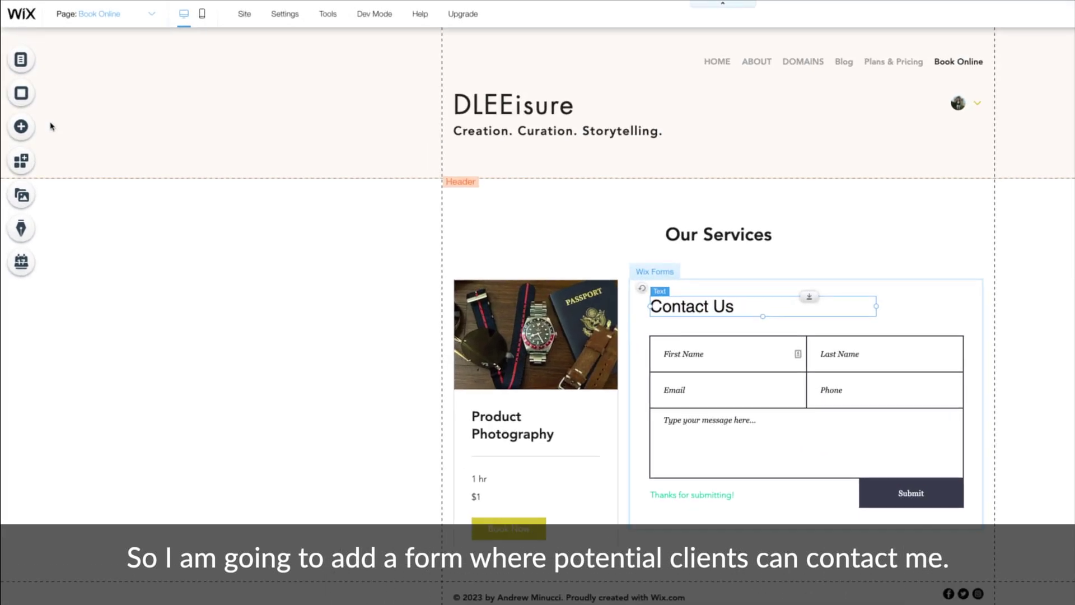
Add the yellow "Chat with us!" Wix Chat widget to the site and try opening and closing its chat window.
left_click(22, 127)
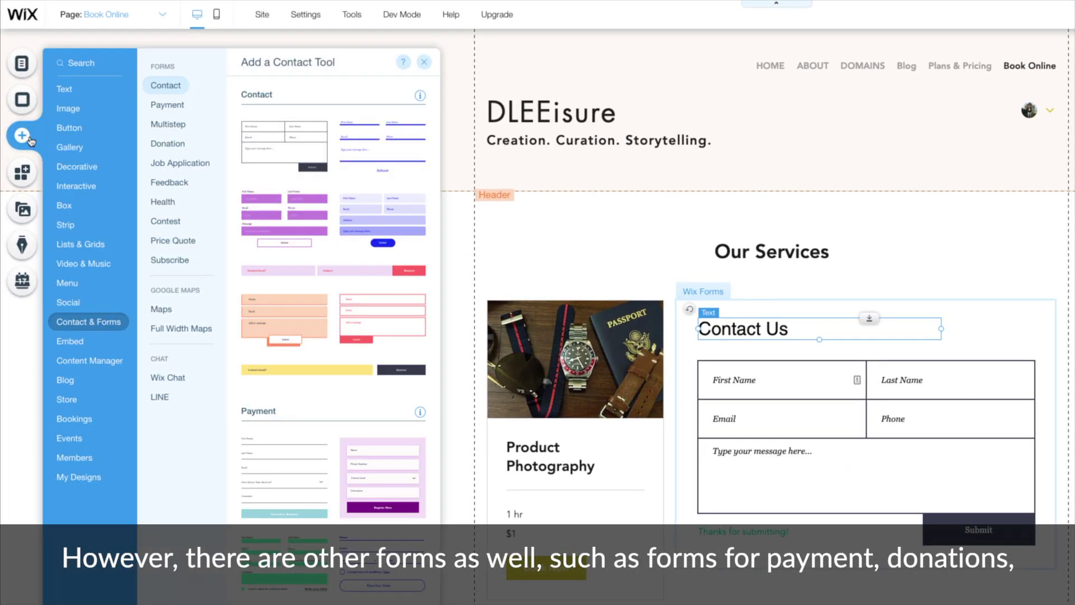
left_click(168, 103)
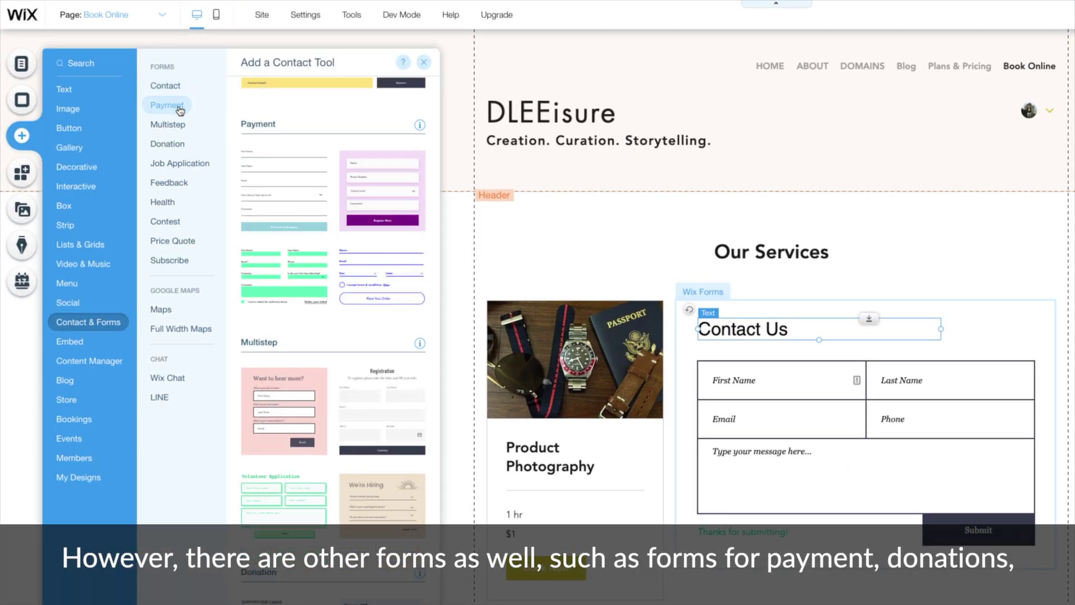
left_click(187, 145)
left_click(211, 164)
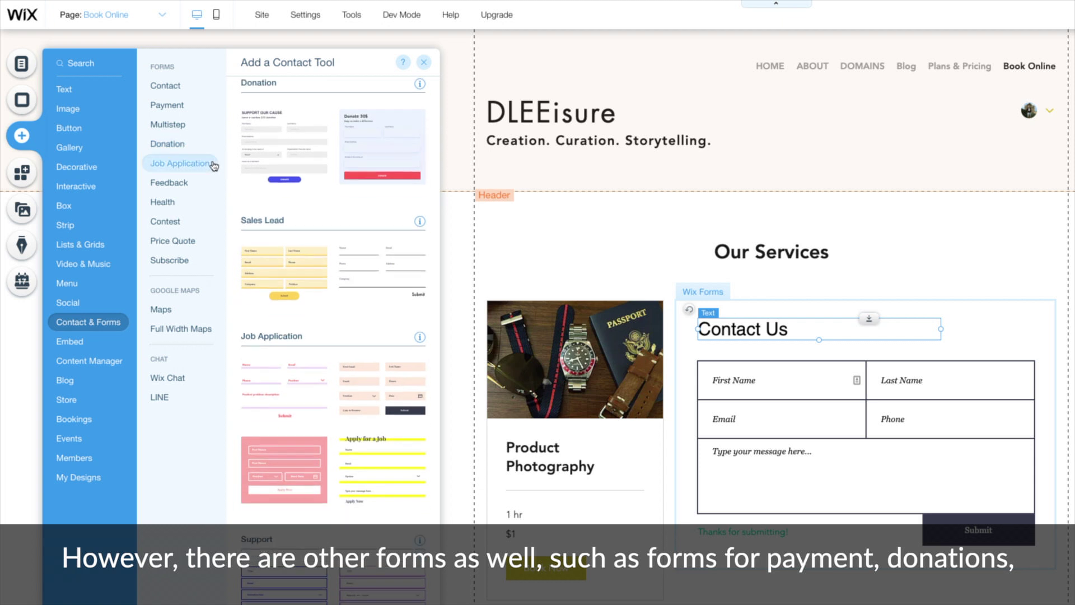
left_click(191, 188)
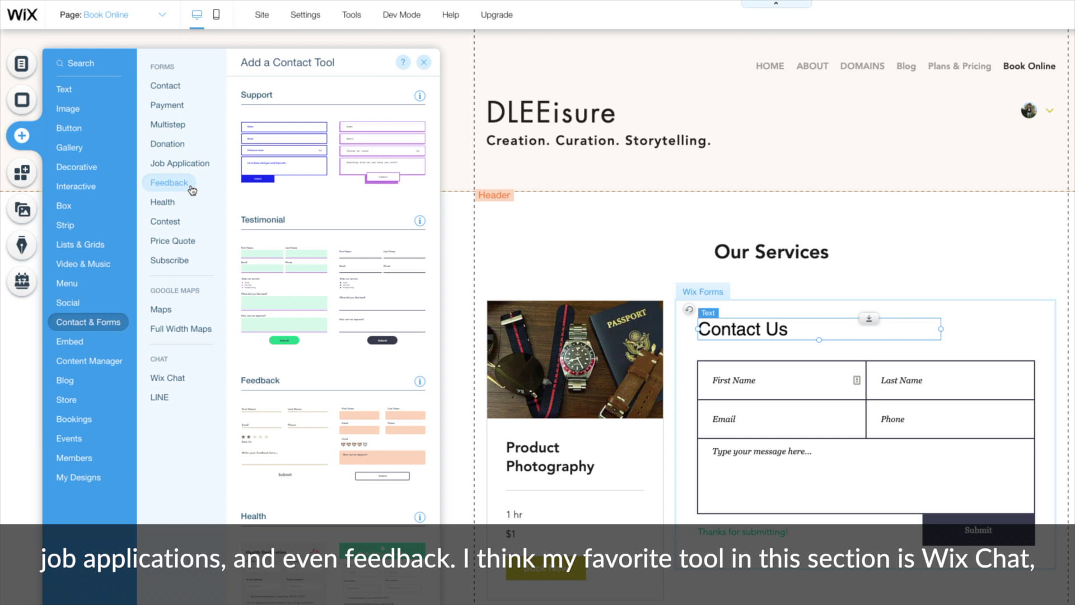
left_click(178, 378)
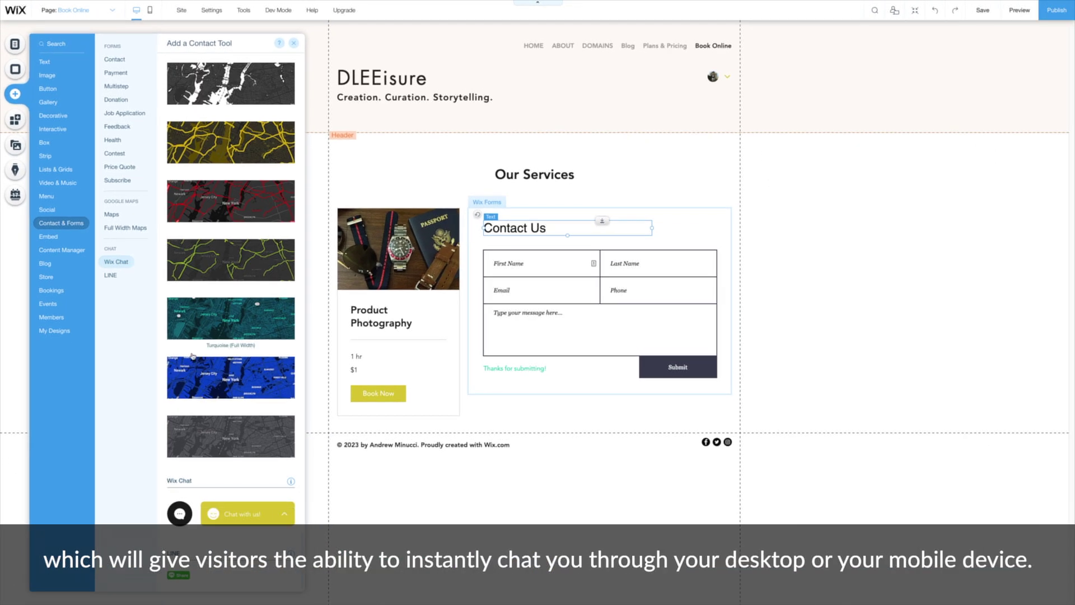
left_click(252, 511)
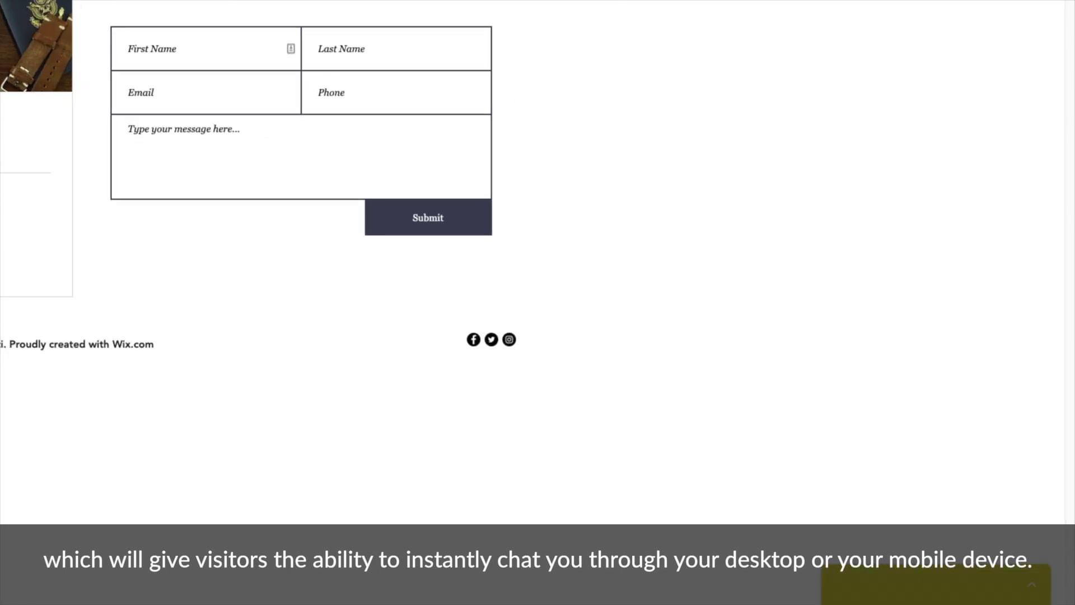
left_click(1019, 592)
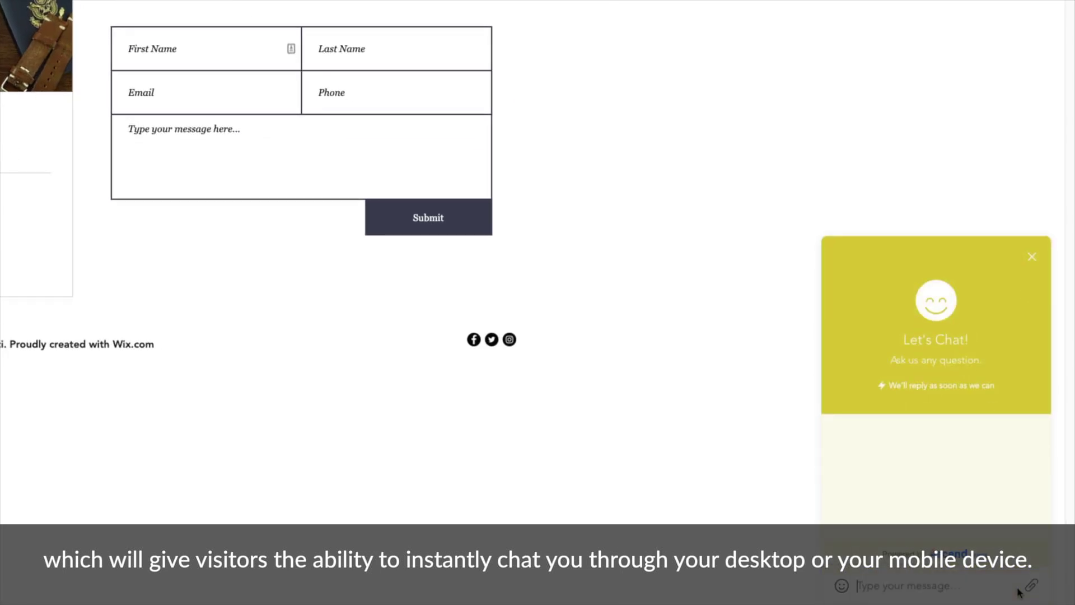
left_click(1032, 257)
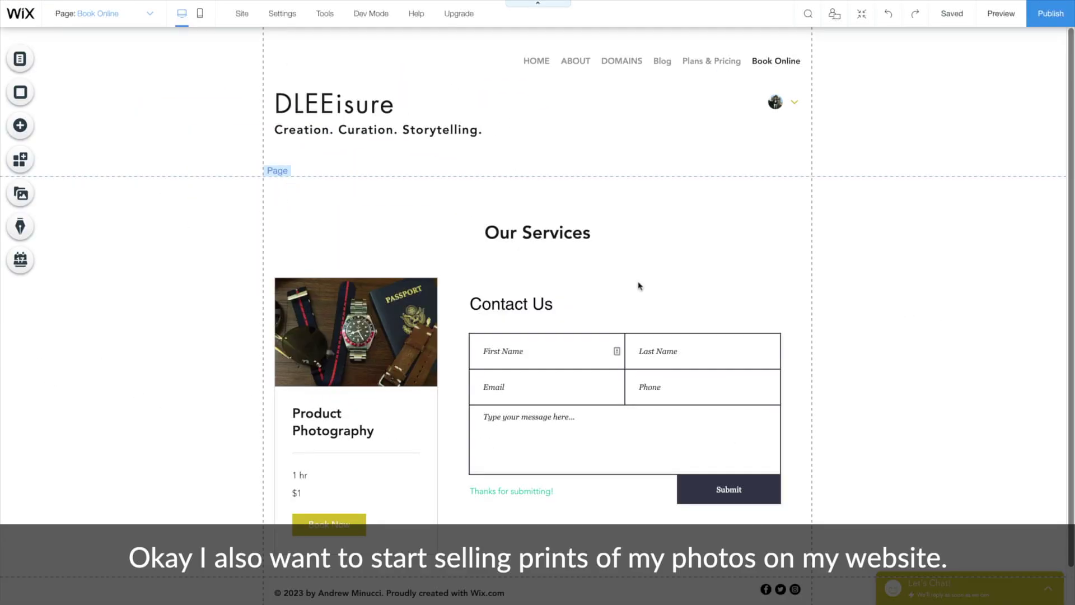
Add an online store to the site and dismiss its welcome message.
left_click(19, 130)
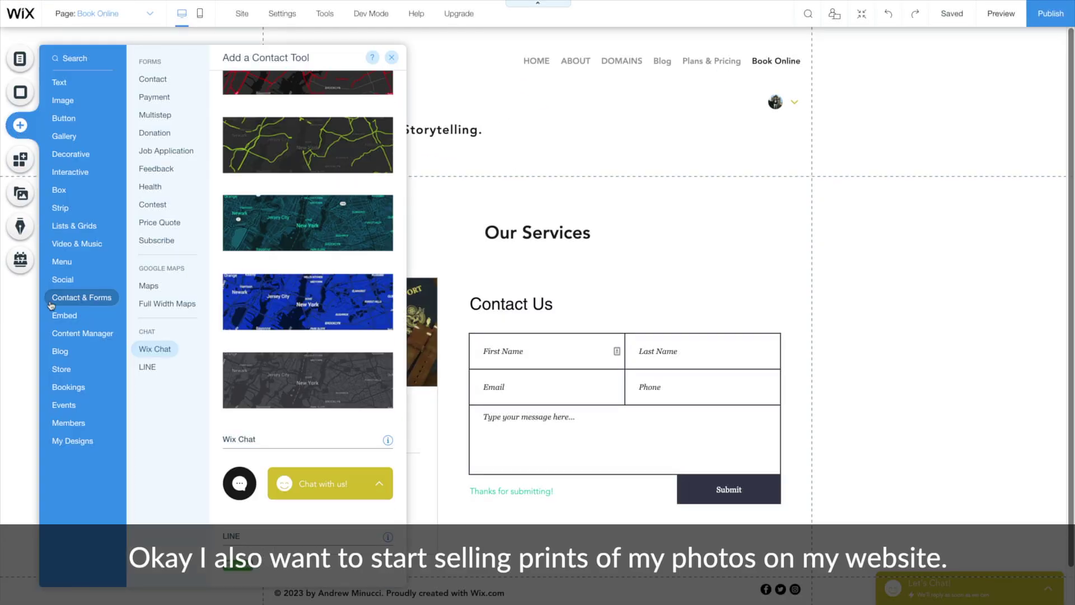
left_click(71, 372)
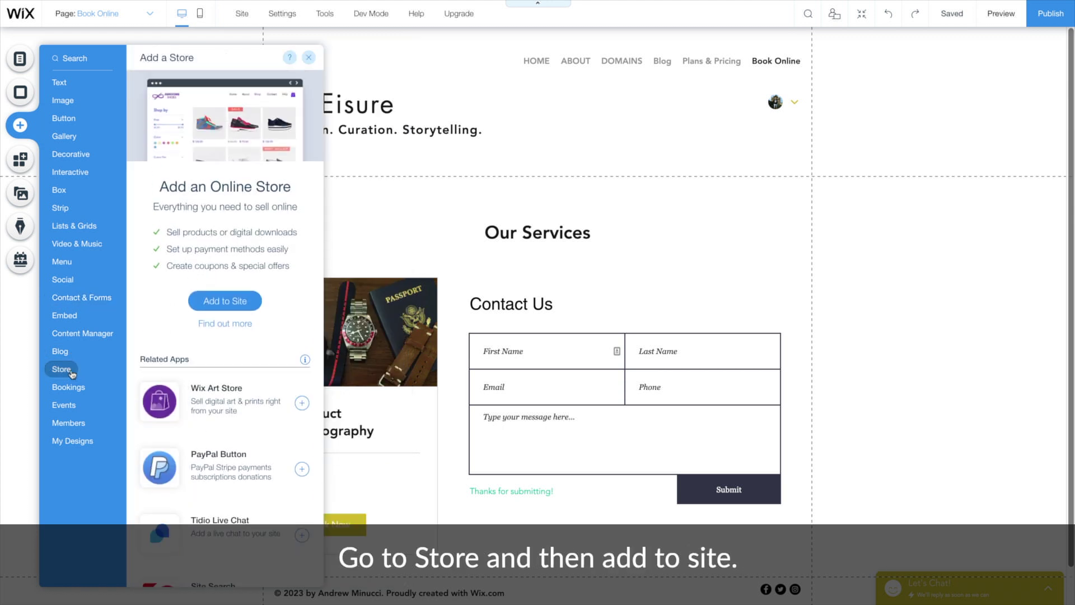
left_click(252, 306)
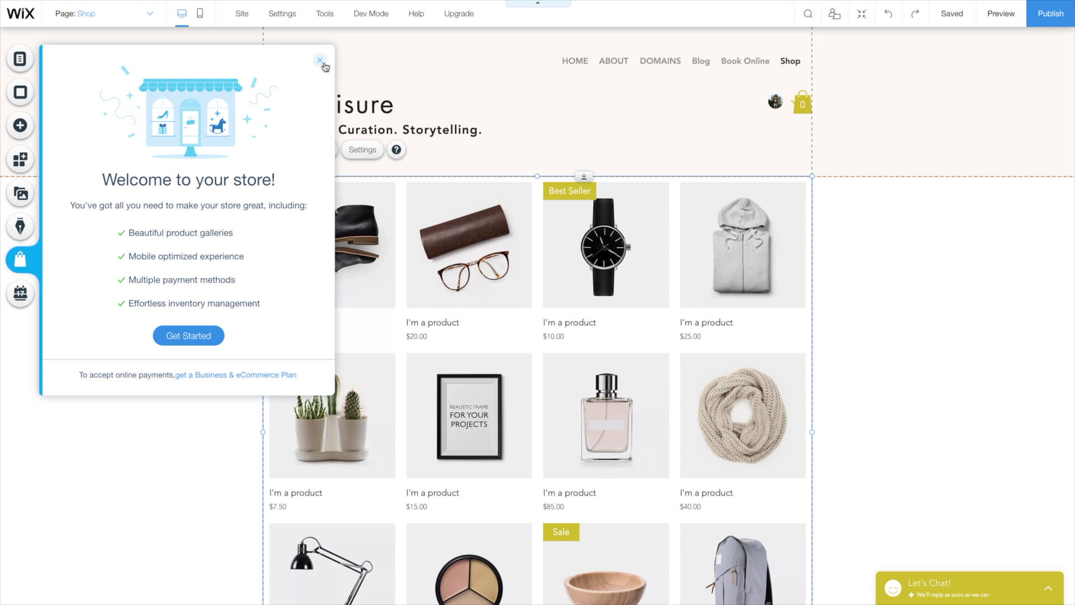
left_click(324, 66)
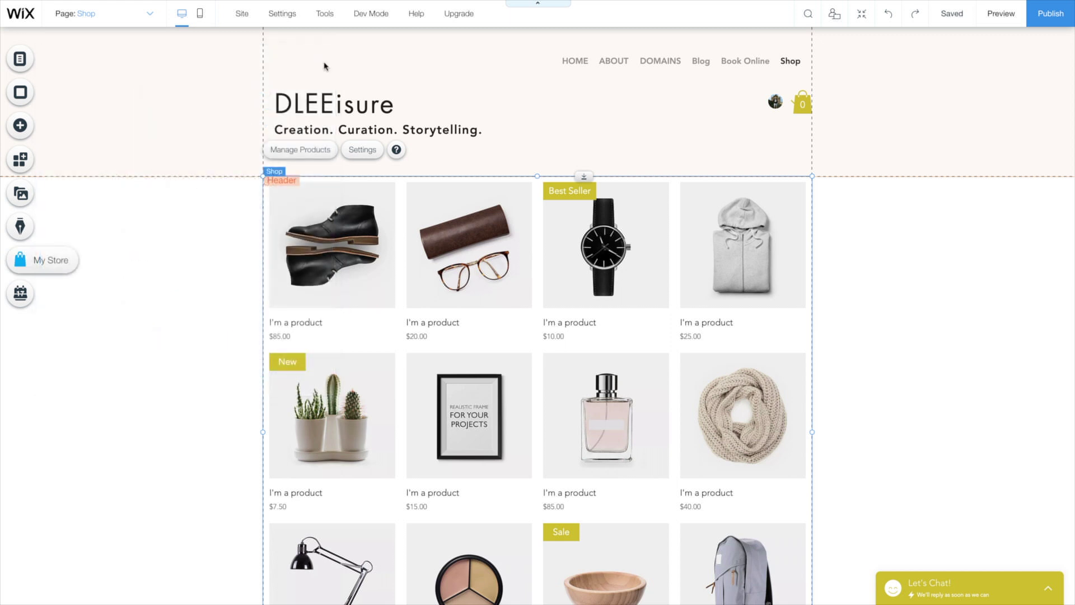
Open the store's product list and delete all the example products.
left_click(333, 153)
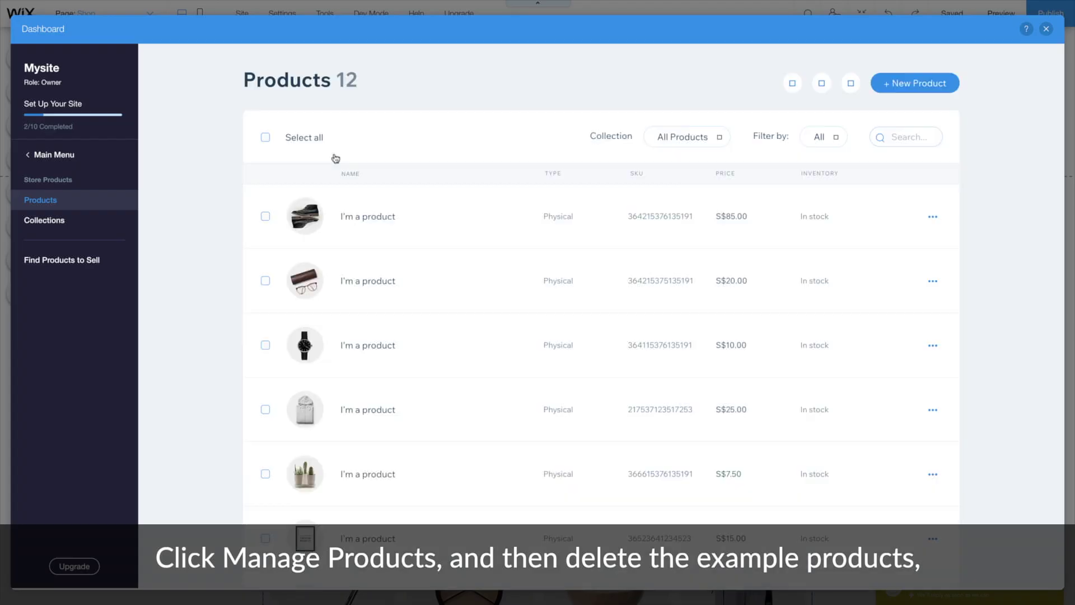
left_click(267, 139)
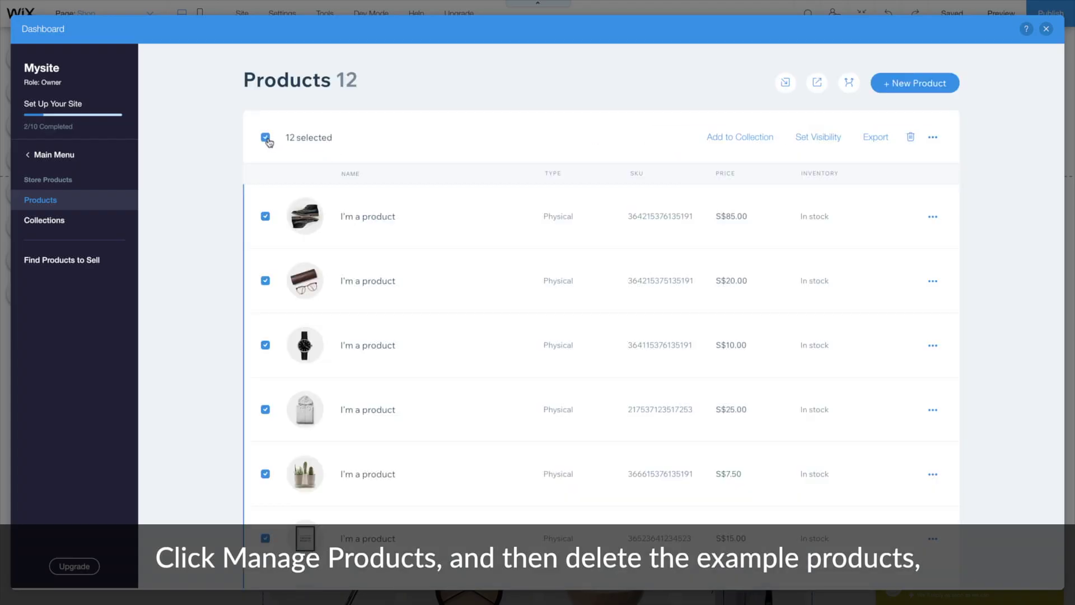
left_click(911, 138)
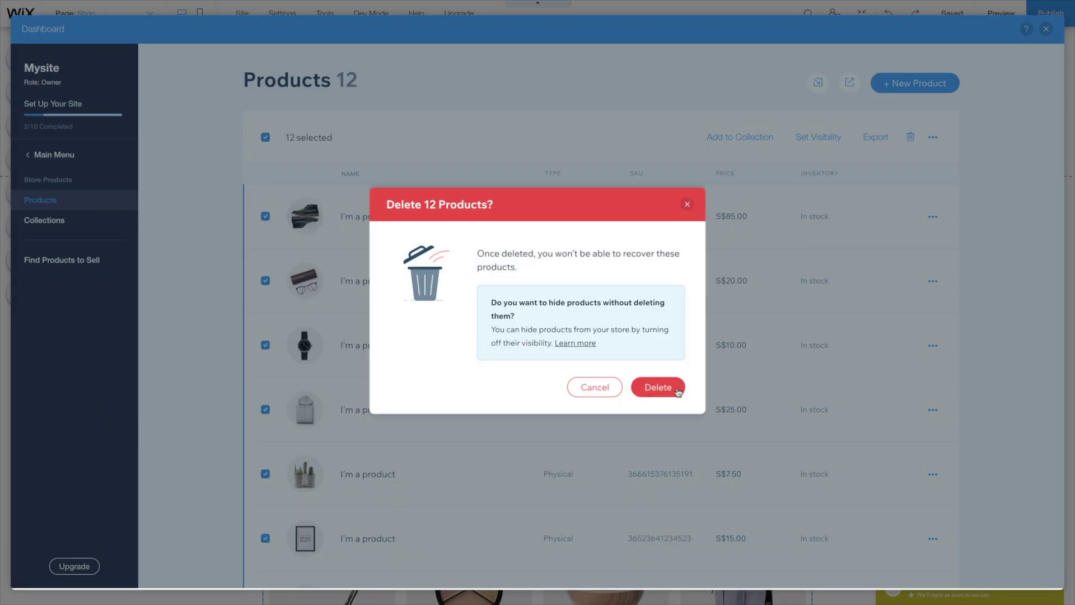
left_click(659, 388)
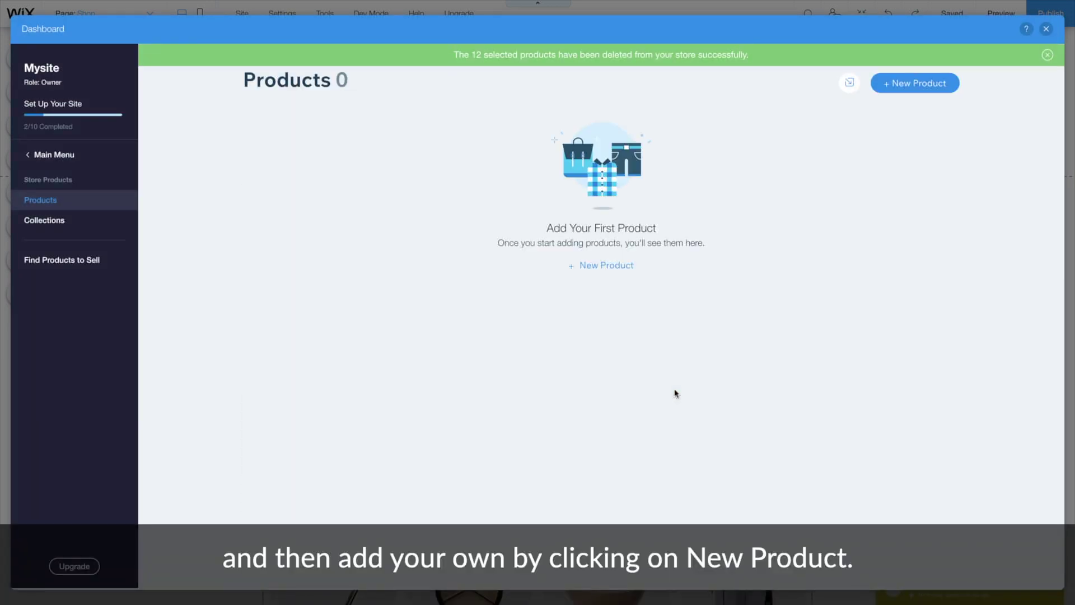
Create a digital file product named "Tudor GMT", and upload and attach IMG_20201016_161511_394.jpg as its downloadable file.
left_click(926, 86)
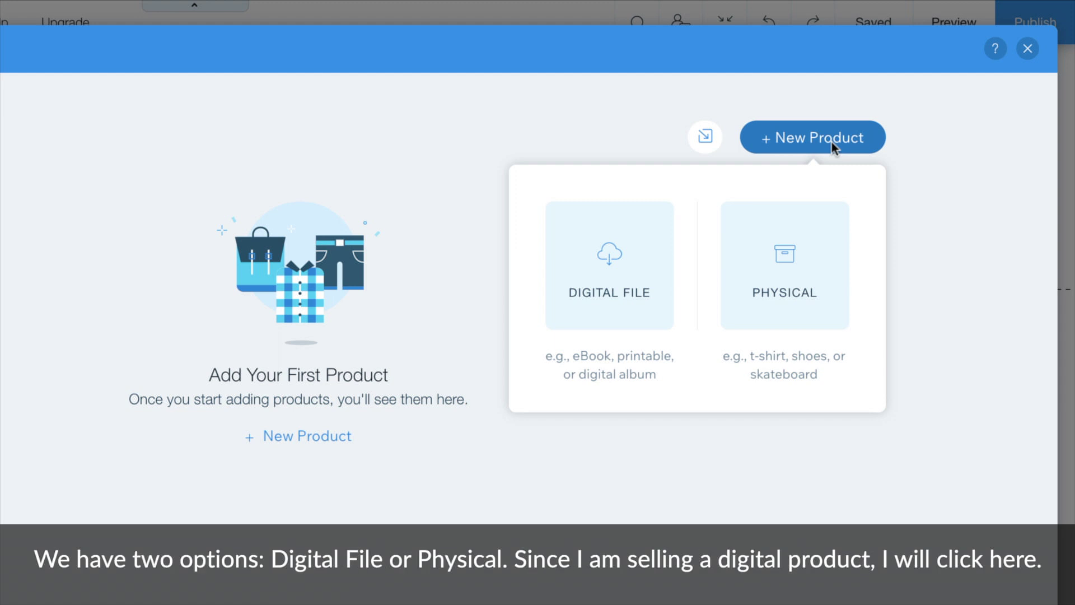
left_click(648, 323)
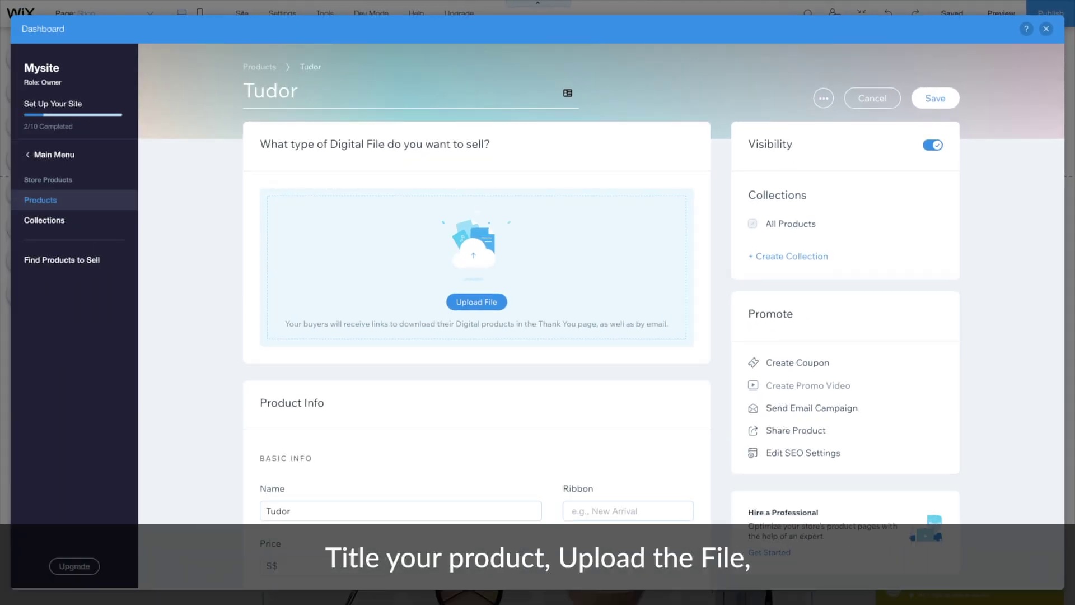
type("GMT")
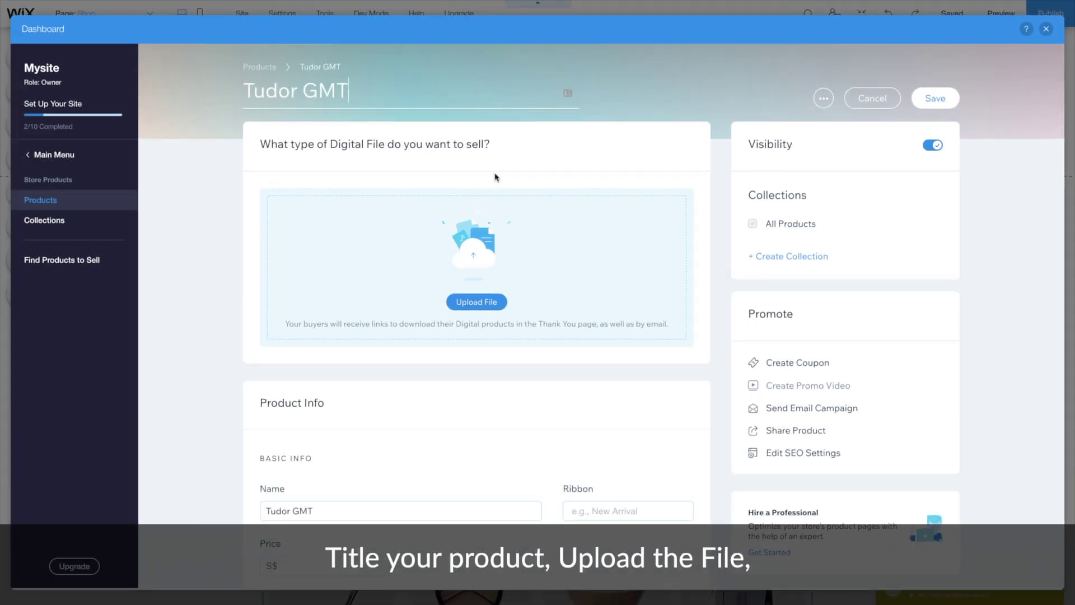
left_click(476, 301)
left_click(338, 411)
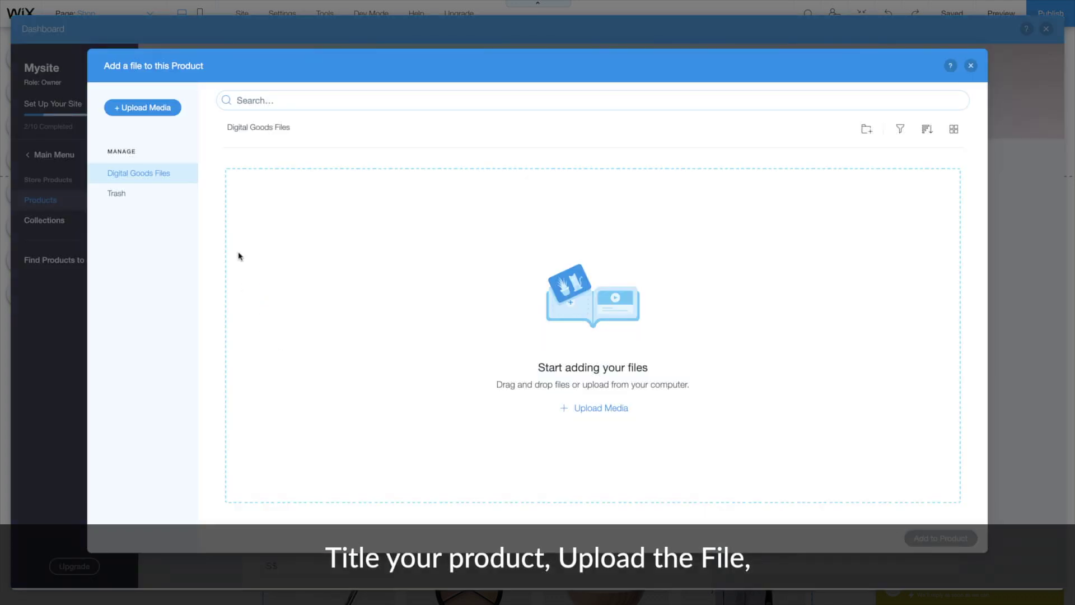
left_click(178, 108)
left_click(615, 334)
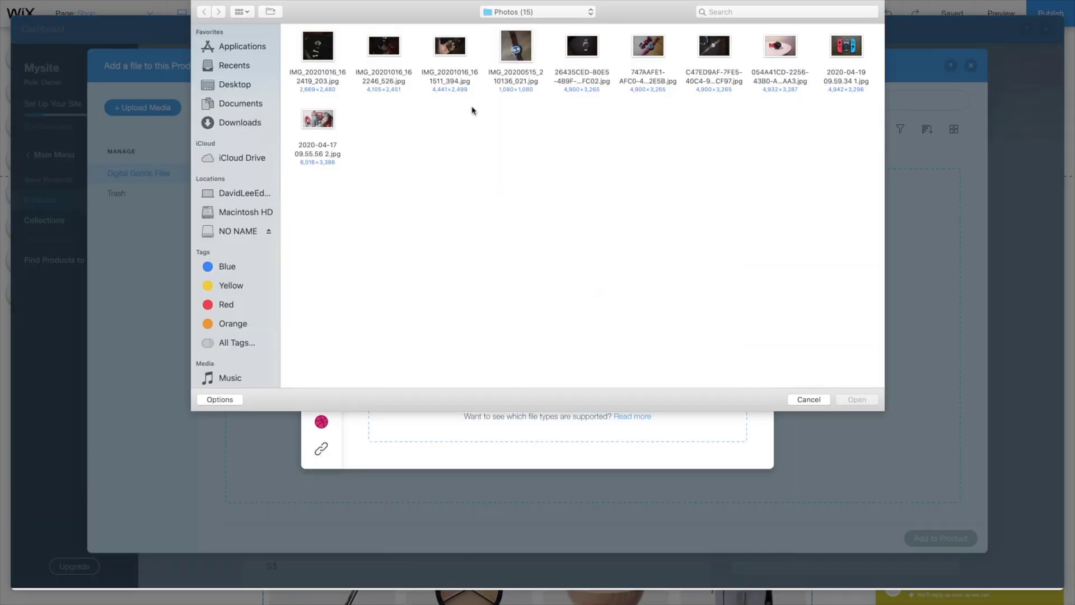
double_click(464, 77)
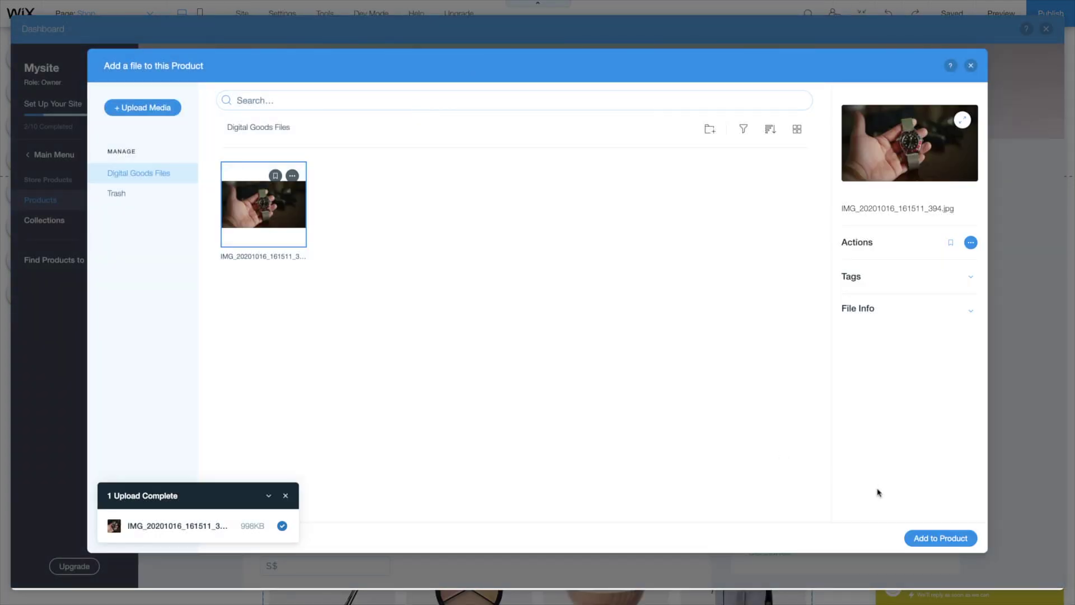
left_click(910, 535)
Set the Tudor GMT product's price to S$2 and add the Tudor Black Bay GMT photo of the hand-held watch as its image.
left_click(325, 445)
type("2")
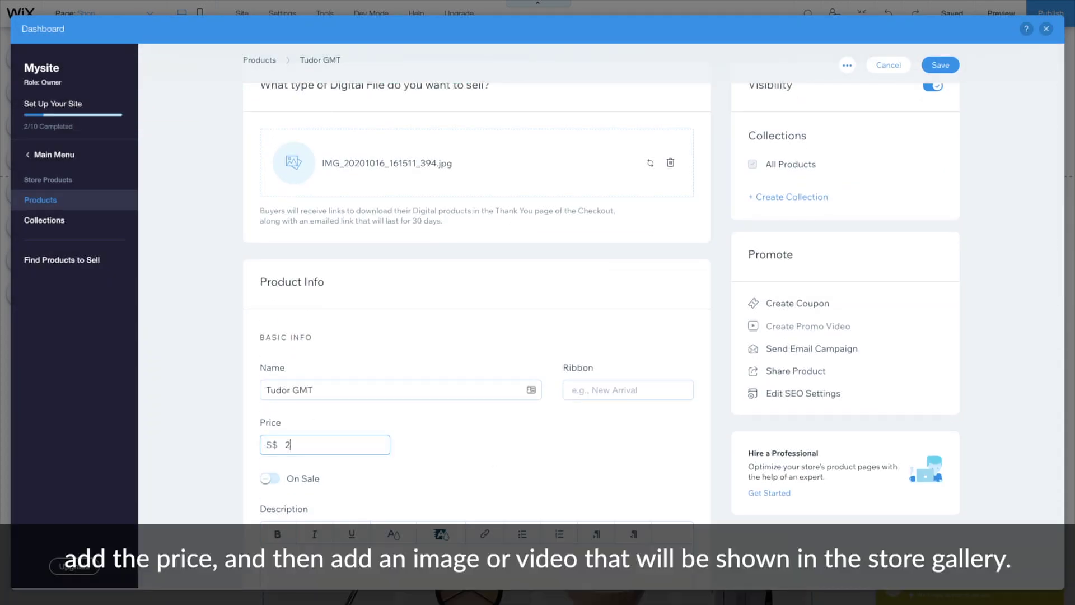
scroll(331, 446, "down", 10)
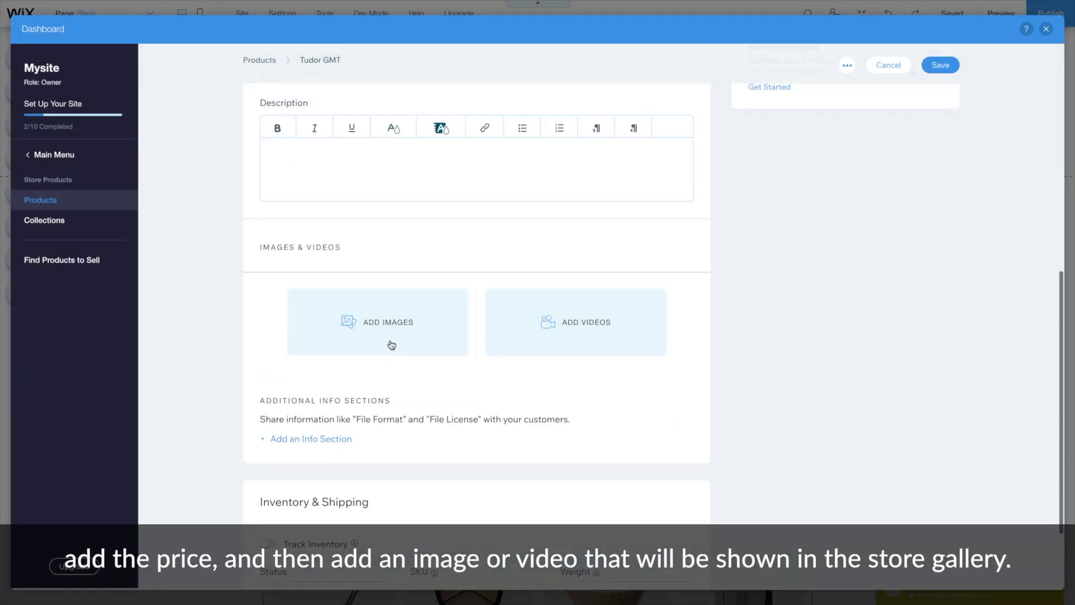
left_click(392, 342)
left_click(356, 322)
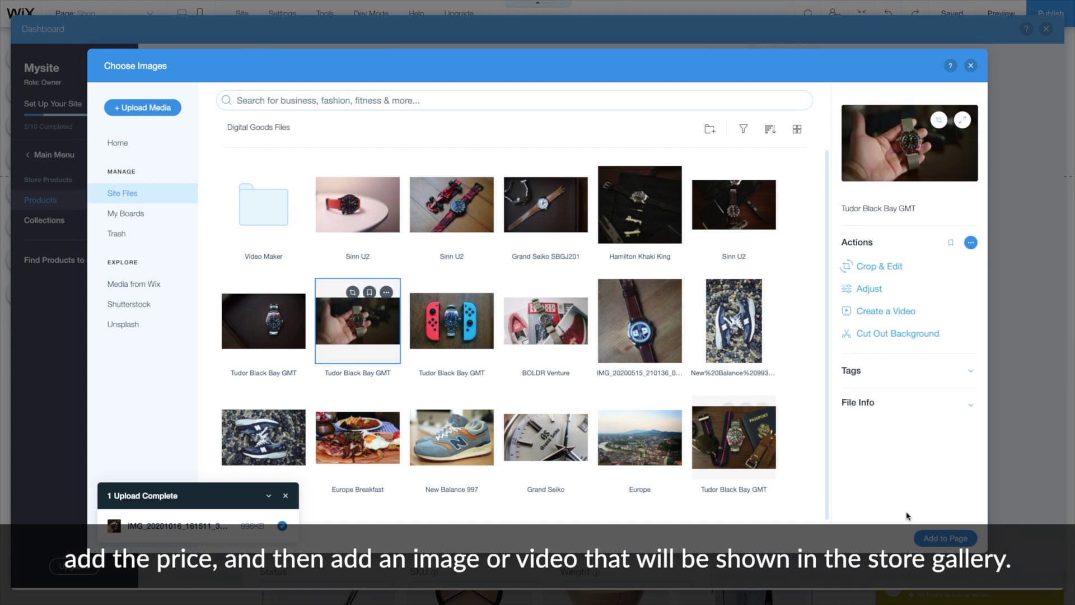
left_click(944, 537)
scroll(882, 502, "down", 4)
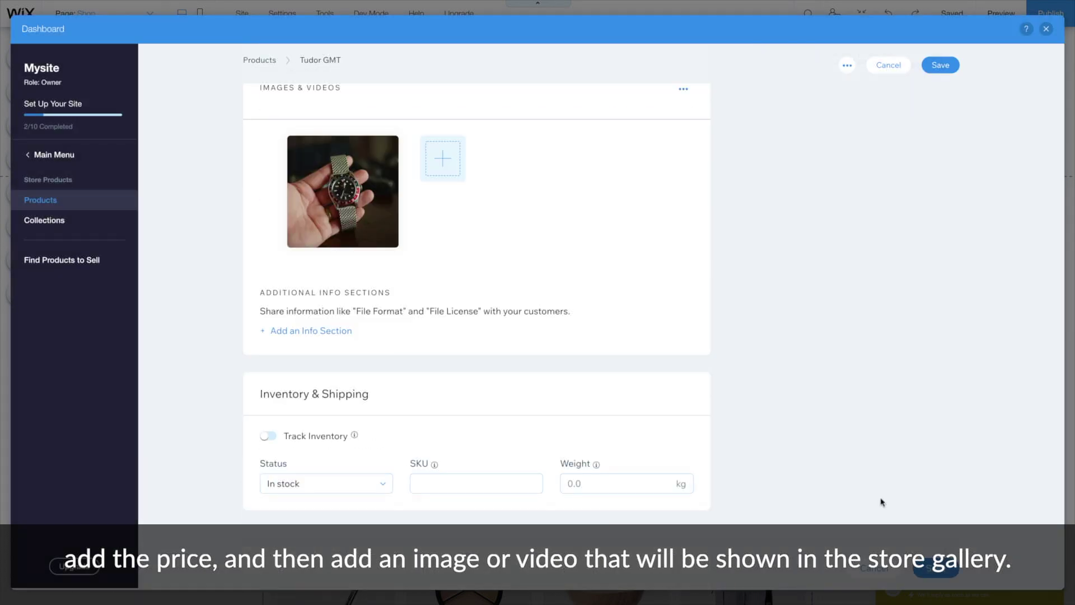
Save the Tudor GMT product and return to the site editor.
scroll(882, 502, "up", 12)
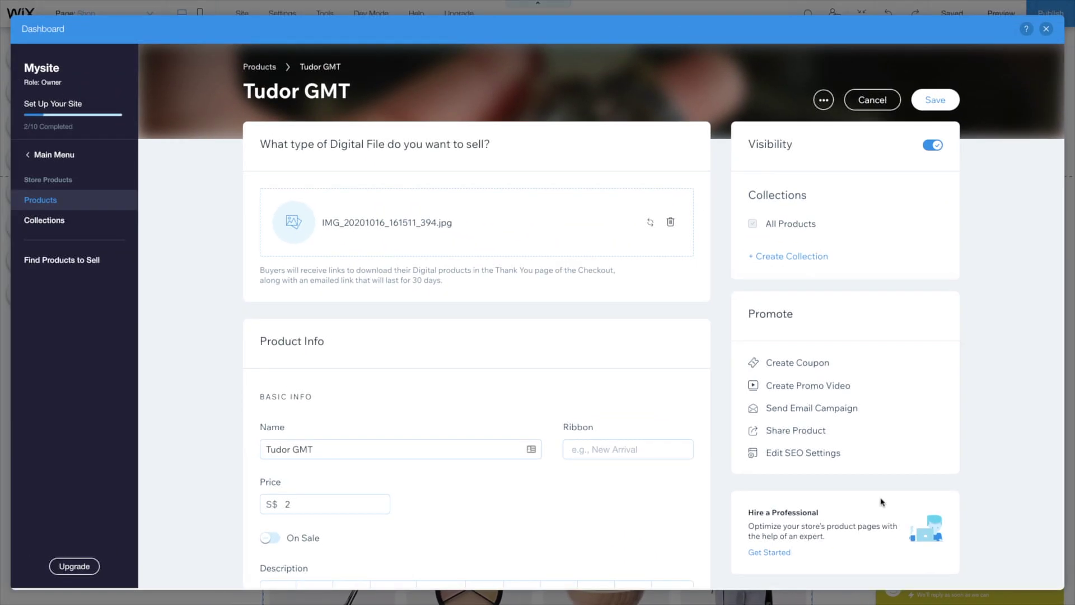
left_click(941, 110)
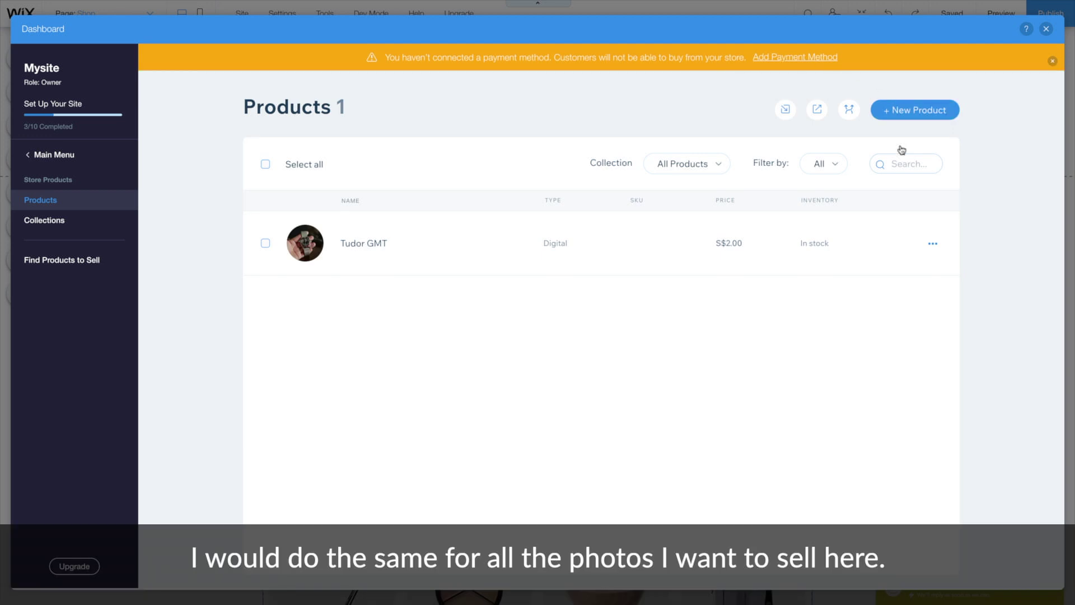
left_click(1047, 29)
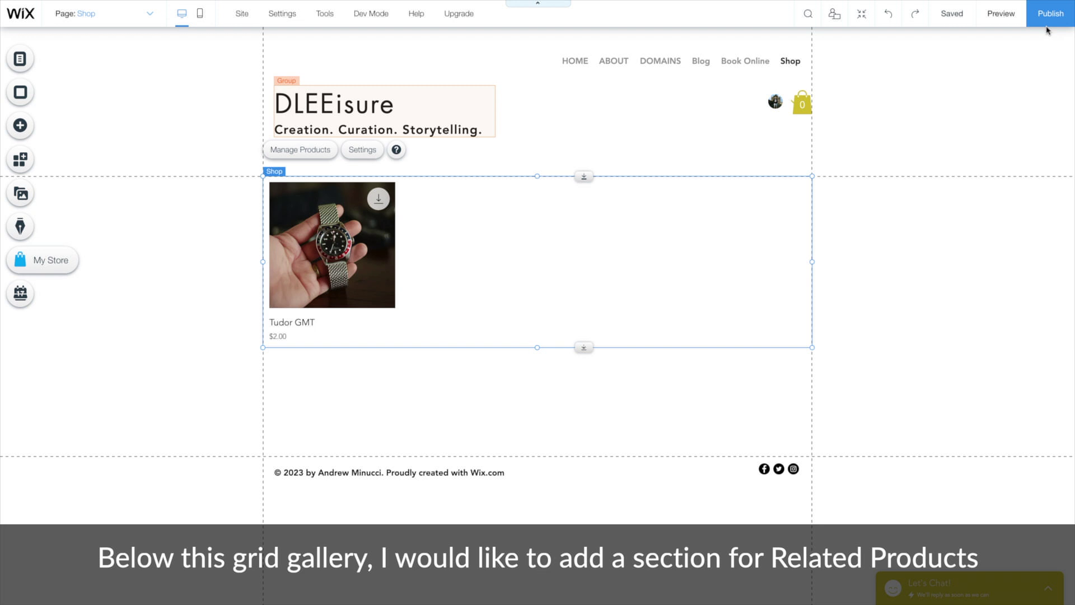
Add a Related Products slider gallery to the Shop page and place it below the main product gallery.
left_click(20, 125)
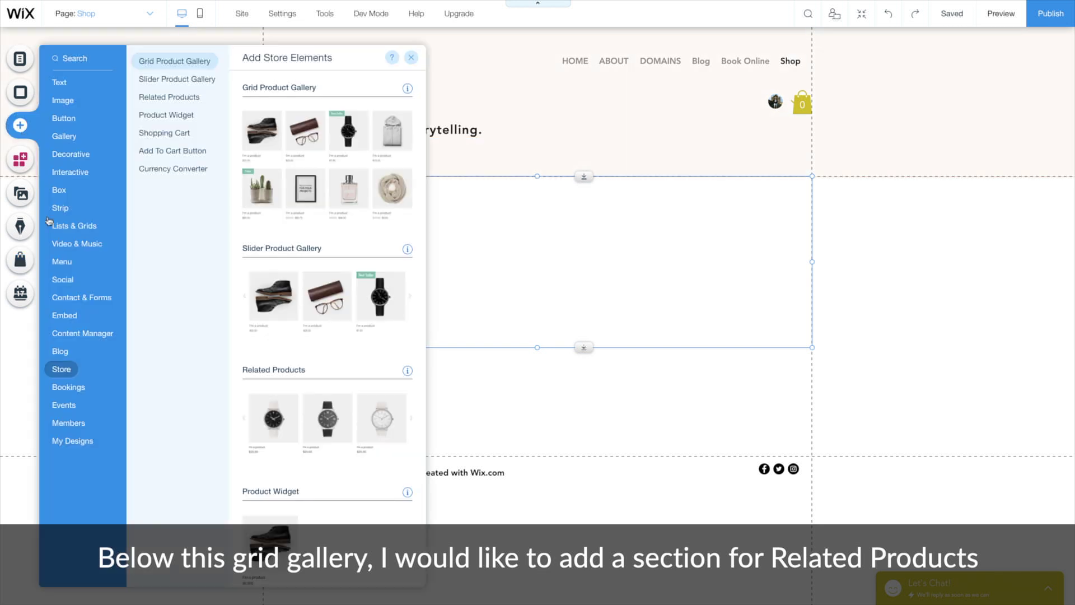
left_click(286, 421)
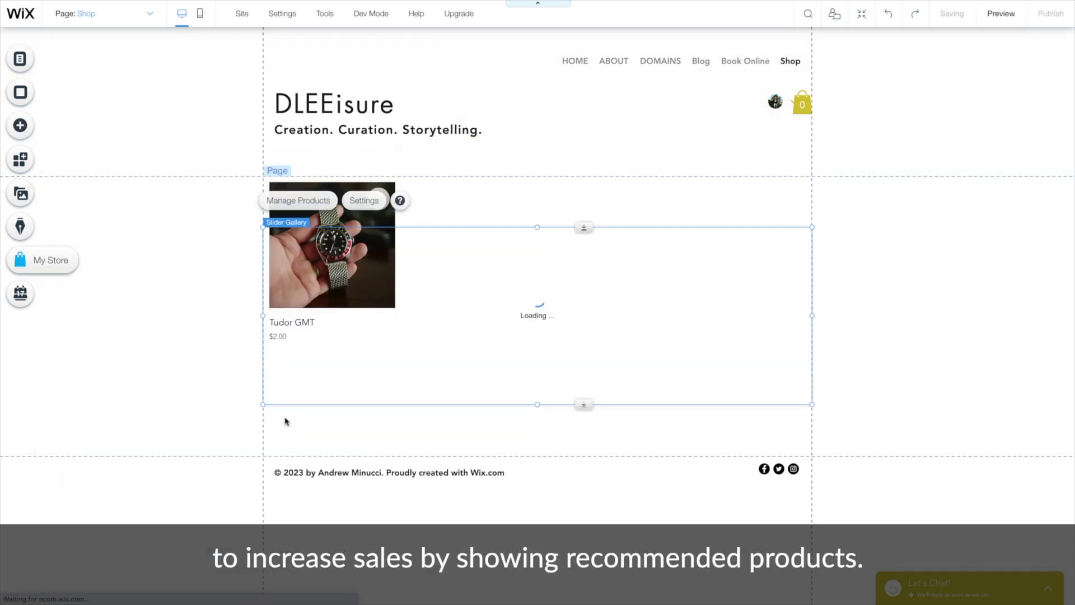
left_click_drag(458, 252, 460, 392)
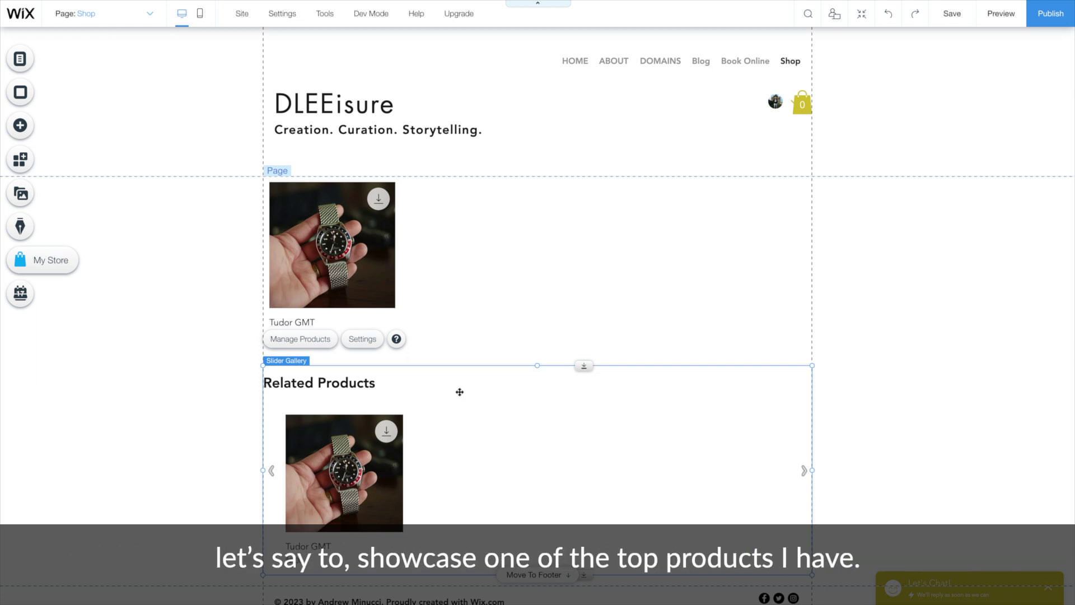
Shift the main product gallery down together with the Related Products slider to open up space beneath the header.
left_click(504, 235)
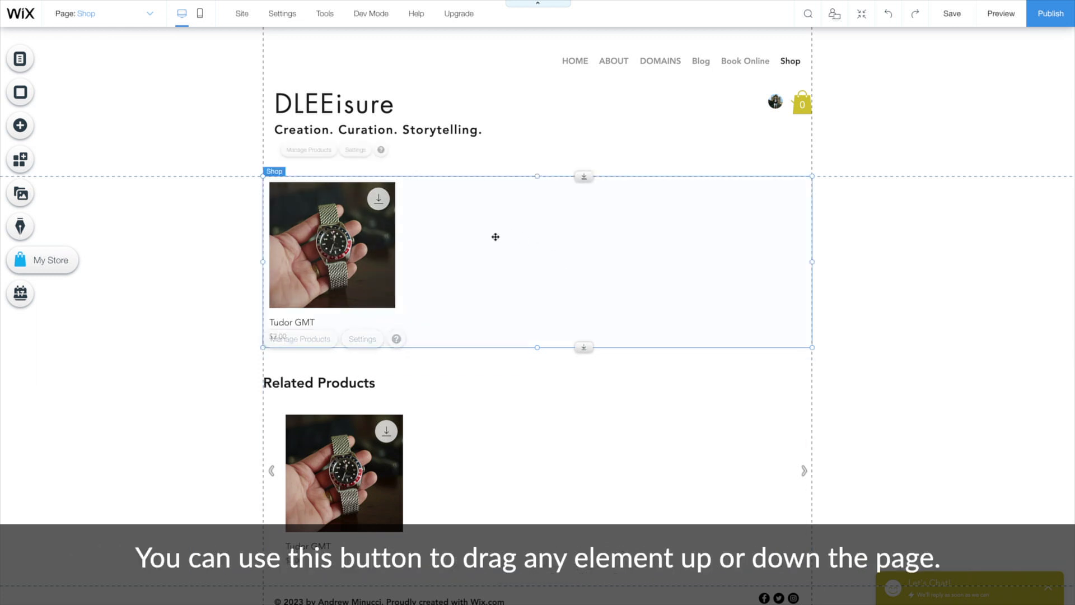
left_click_drag(590, 181, 591, 474)
scroll(592, 476, "down", 3)
scroll(592, 476, "down", 1)
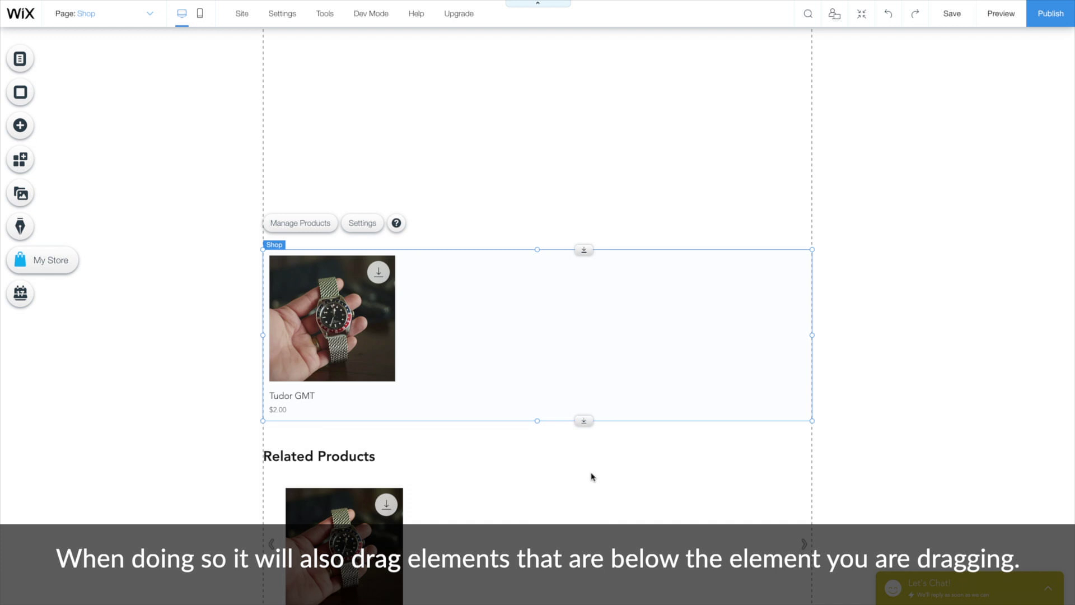
scroll(592, 476, "up", 5)
Add a Product Widget in the empty space above the shop gallery and choose Tudor GMT as its showcased product.
left_click(21, 125)
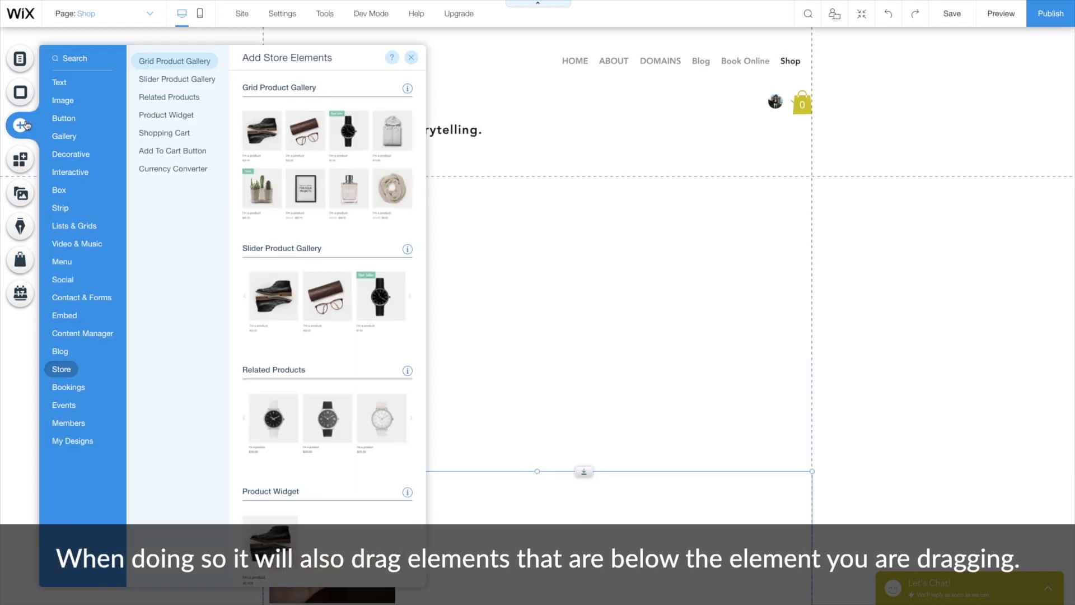
scroll(269, 336, "down", 4)
left_click_drag(268, 343, 559, 326)
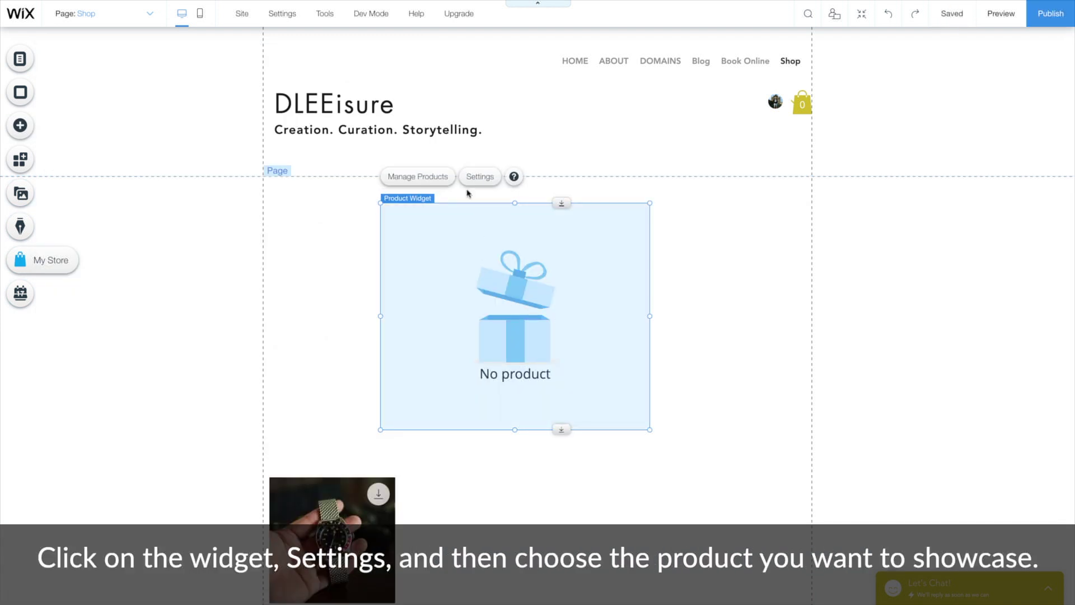
left_click(480, 176)
left_click(135, 203)
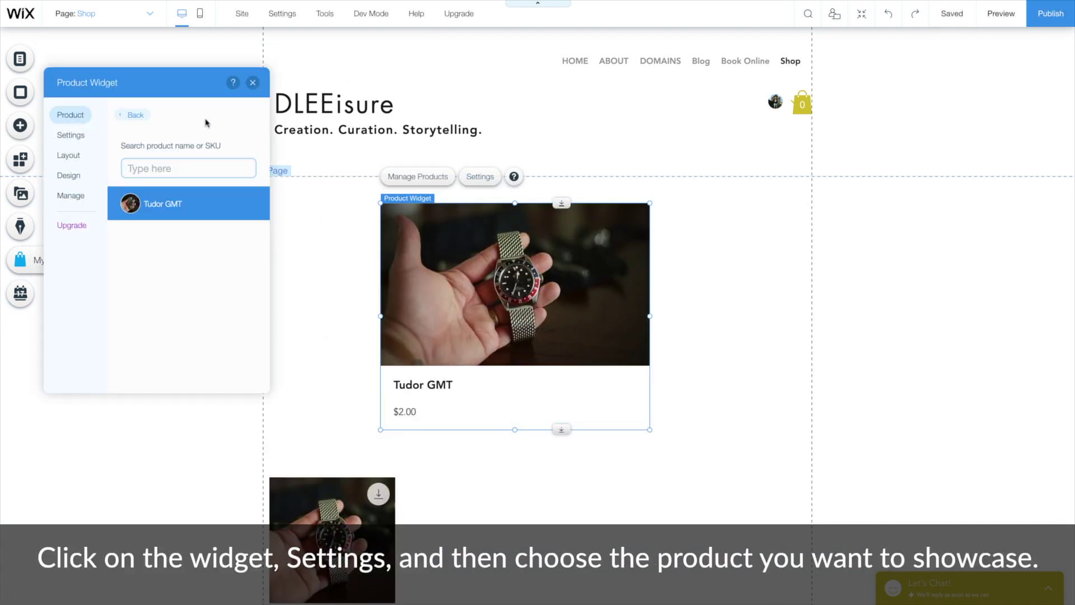
left_click(252, 83)
Move the Product Widget to about x 20, y 287, aligned with the site title's left edge, and widen it across the page.
left_click_drag(516, 280, 408, 265)
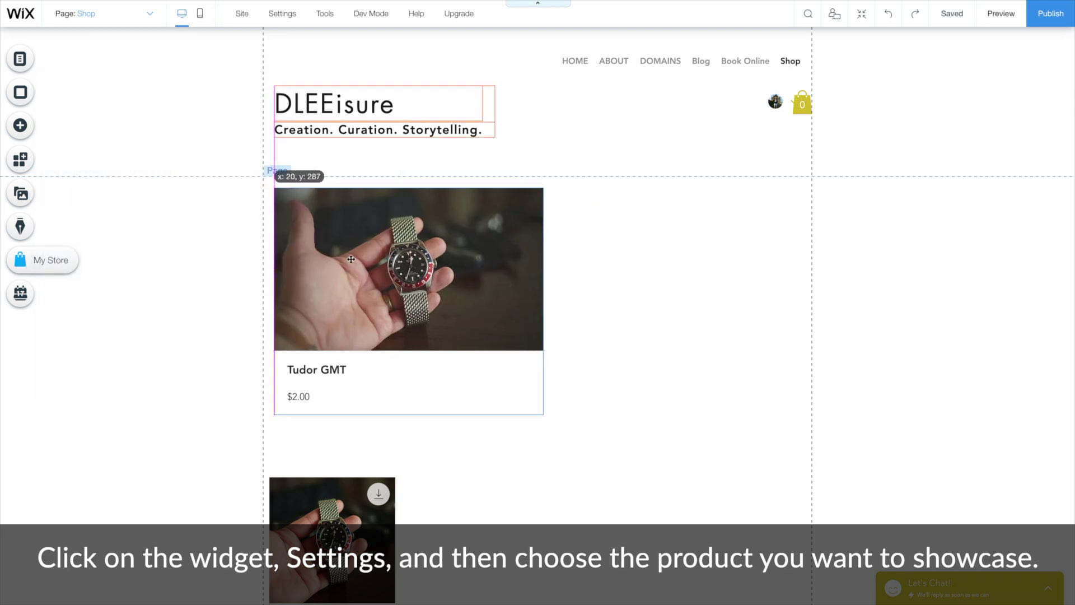
left_click_drag(543, 301, 798, 304)
left_click(856, 269)
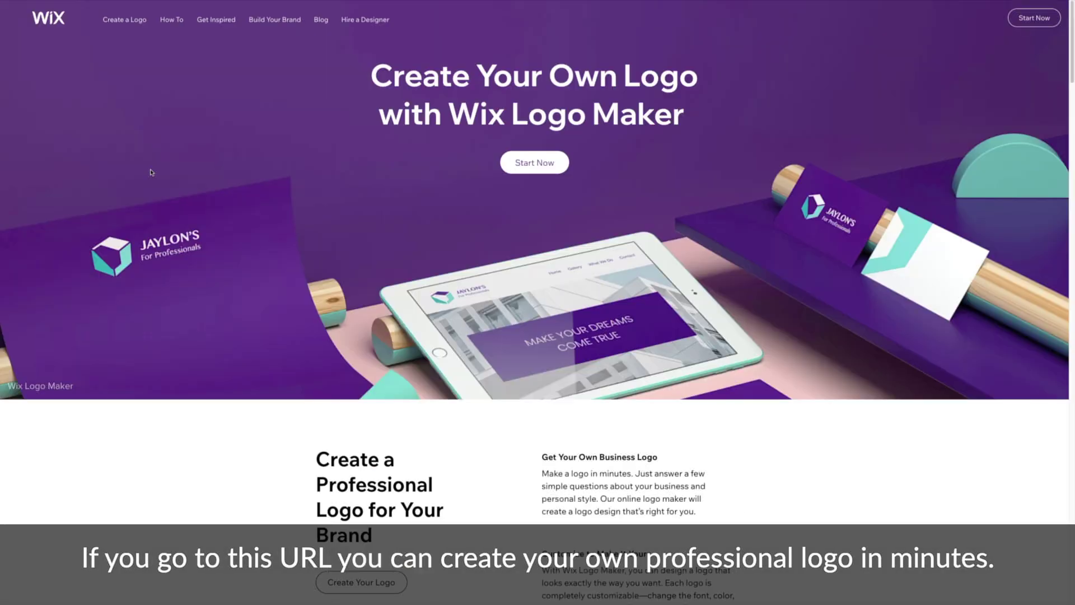
Start a new logo in Wix Logo Maker and choose to create it yourself.
left_click(563, 170)
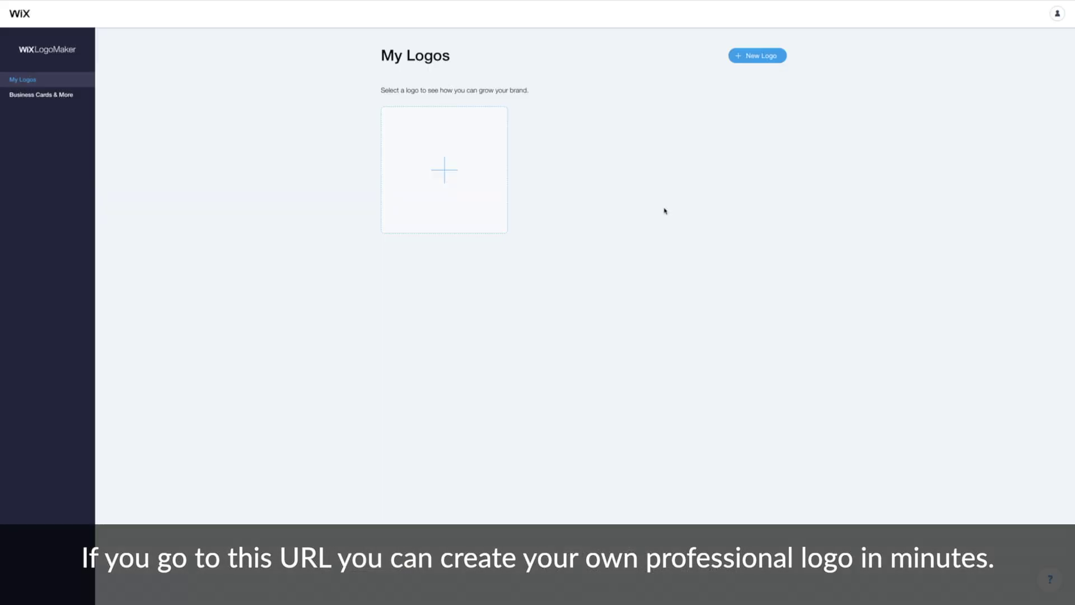
left_click(492, 190)
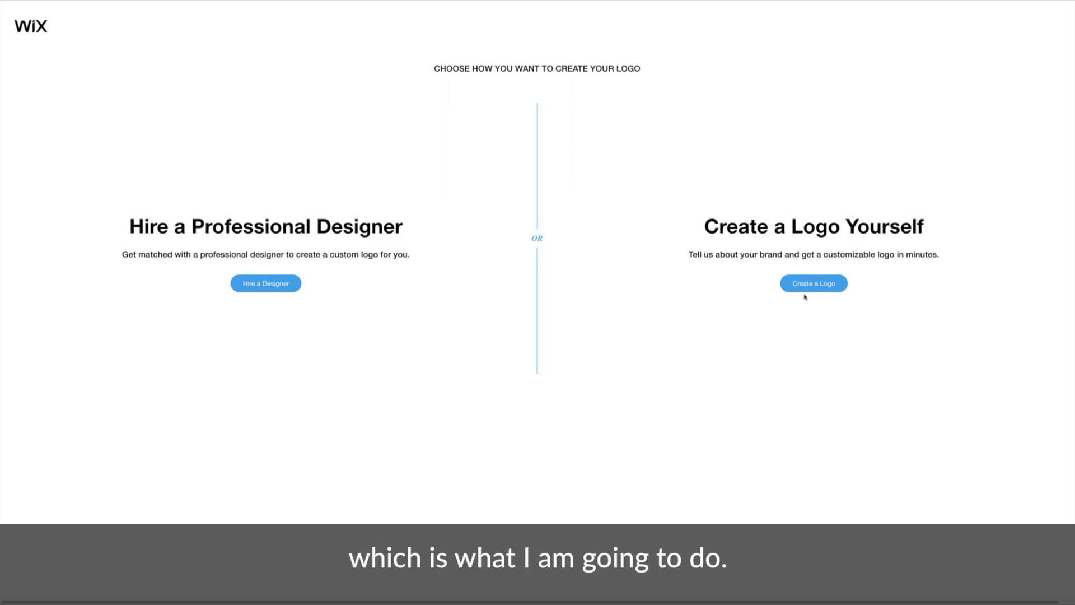
left_click(840, 290)
Enter "DLEEisure" as the logo's business name with the tagline "Creation. Curation. Storytelling." and continue.
type("DLEEisure")
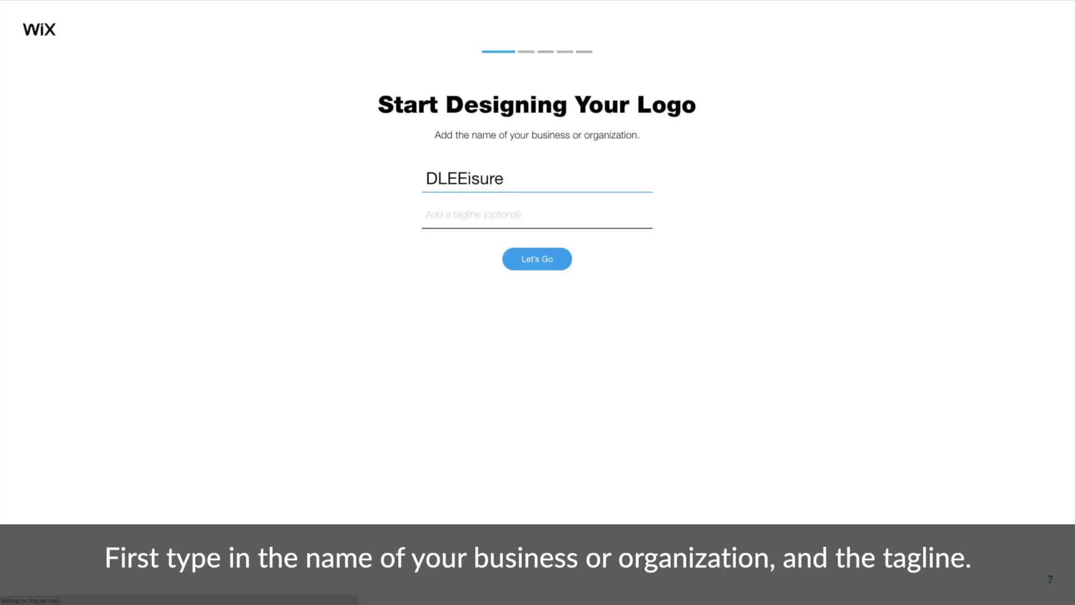
key("Tab")
type("Creation. ")
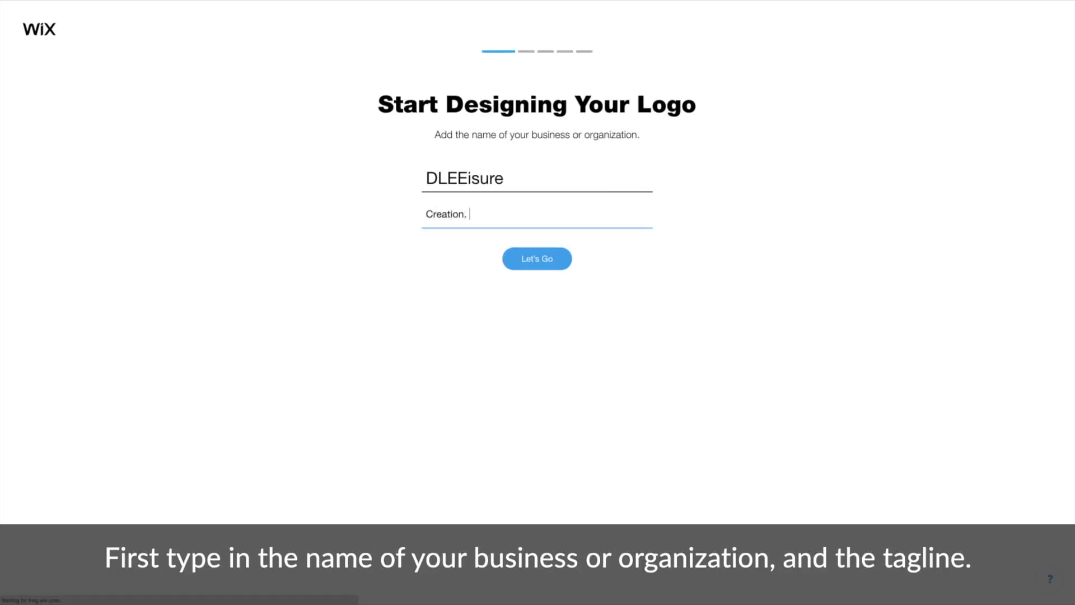
type("Curation. Storytelling.")
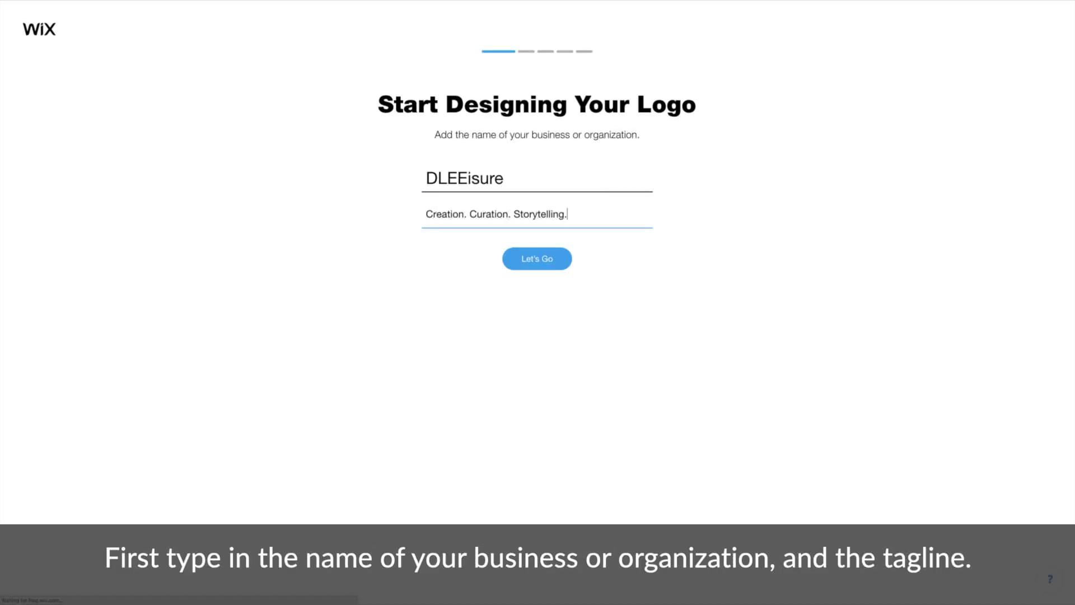
left_click(547, 265)
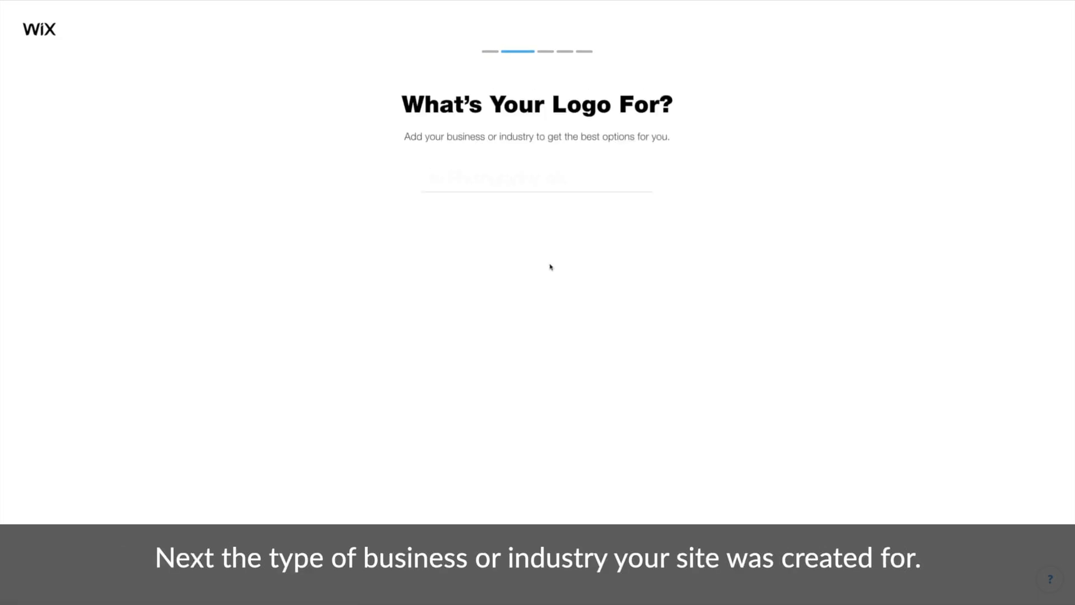
Search the industries for "photography", choose Photography Studio as what the logo is for, and continue.
type("photography")
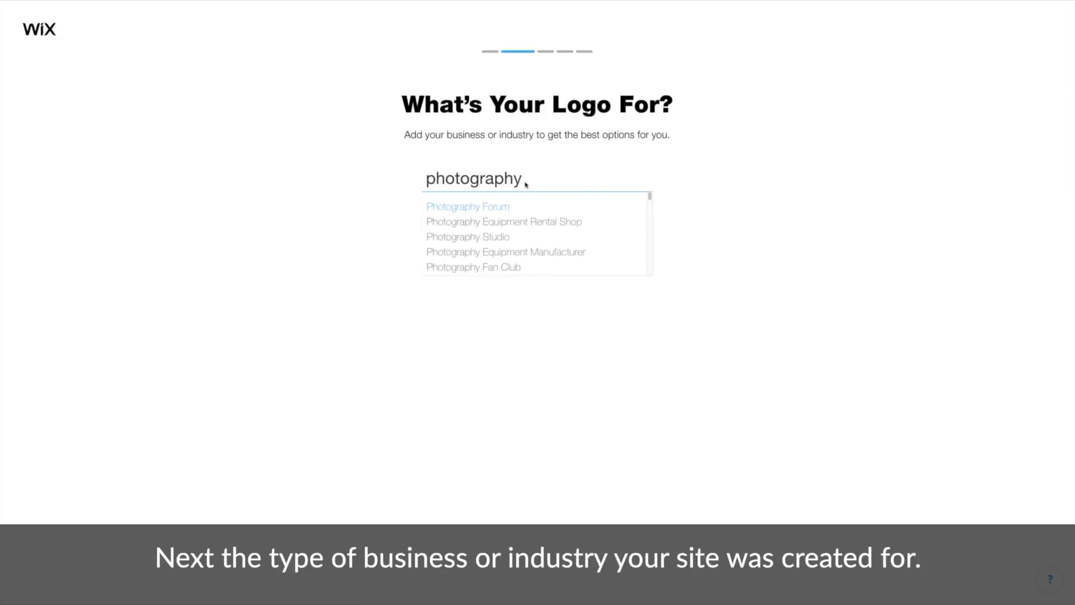
left_click(505, 239)
left_click(538, 233)
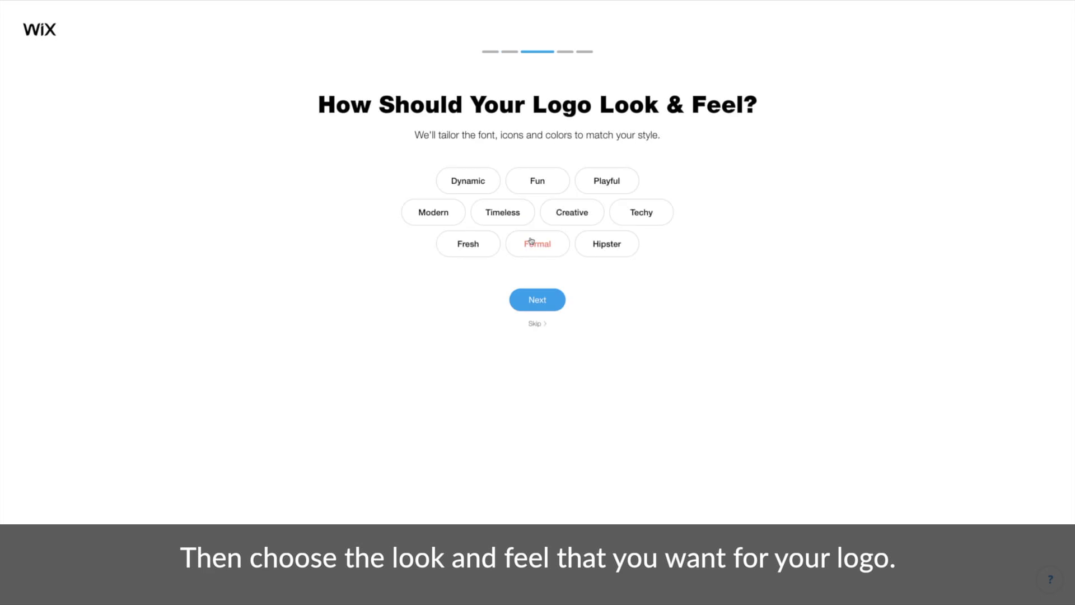
Choose Dynamic and Creative as the logo's look and feel and continue.
left_click(468, 181)
left_click(572, 211)
left_click(560, 302)
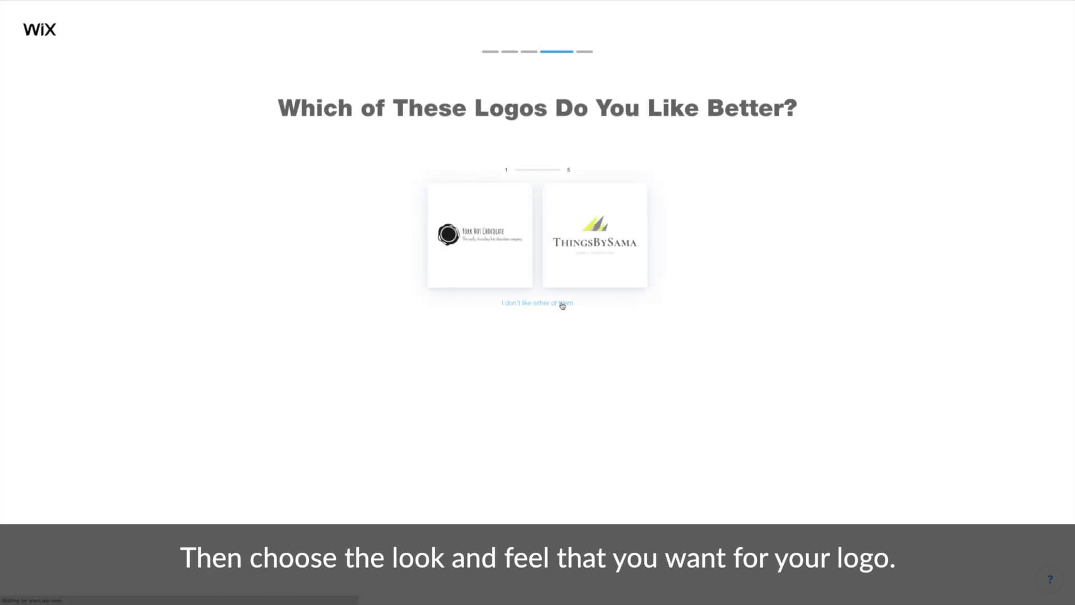
Pick the preferred example logo in each of the five pairs to define the design style.
left_click(504, 238)
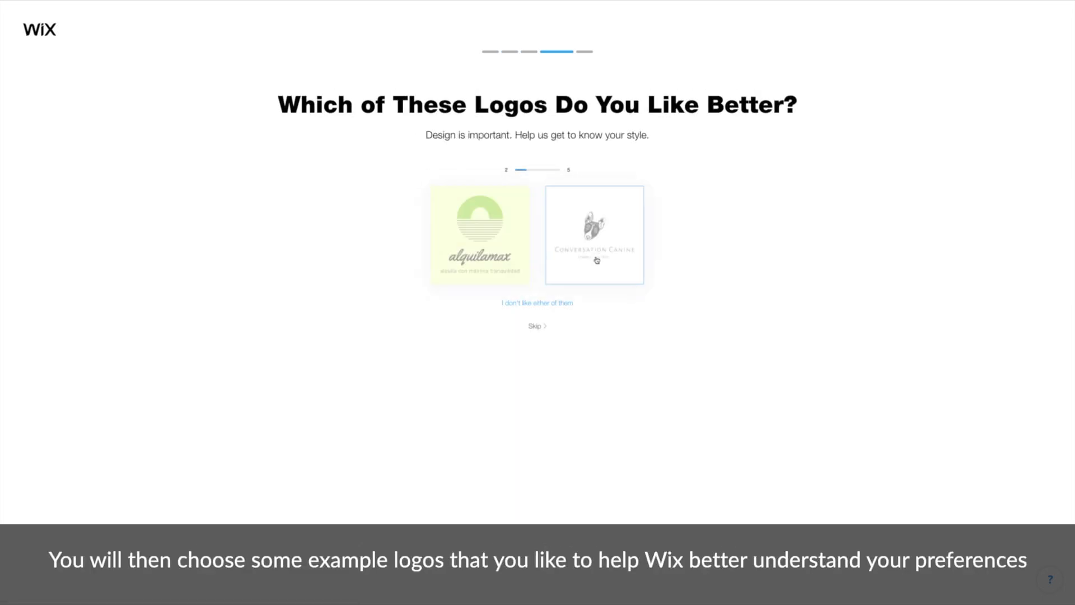
left_click(514, 239)
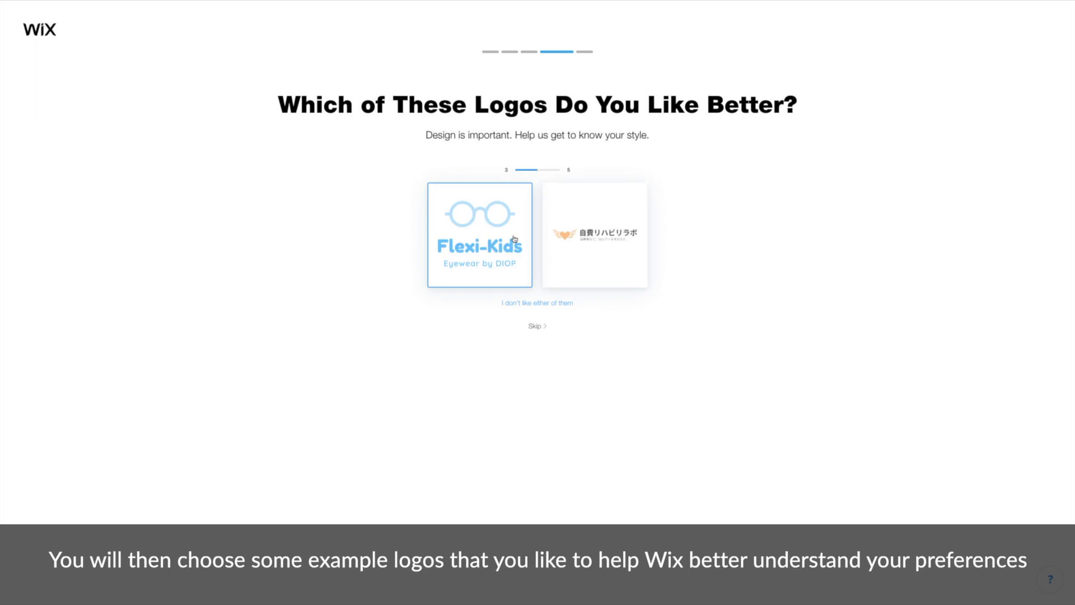
left_click(514, 239)
left_click(514, 239)
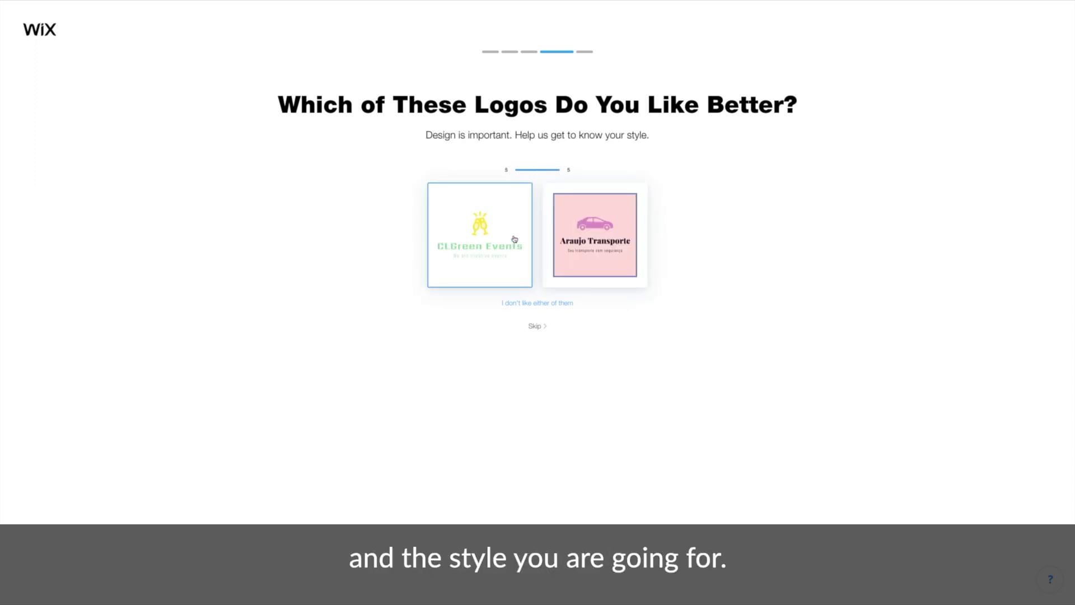
left_click(514, 239)
Select Website and Social Media as the places to use the logo and continue.
left_click(471, 236)
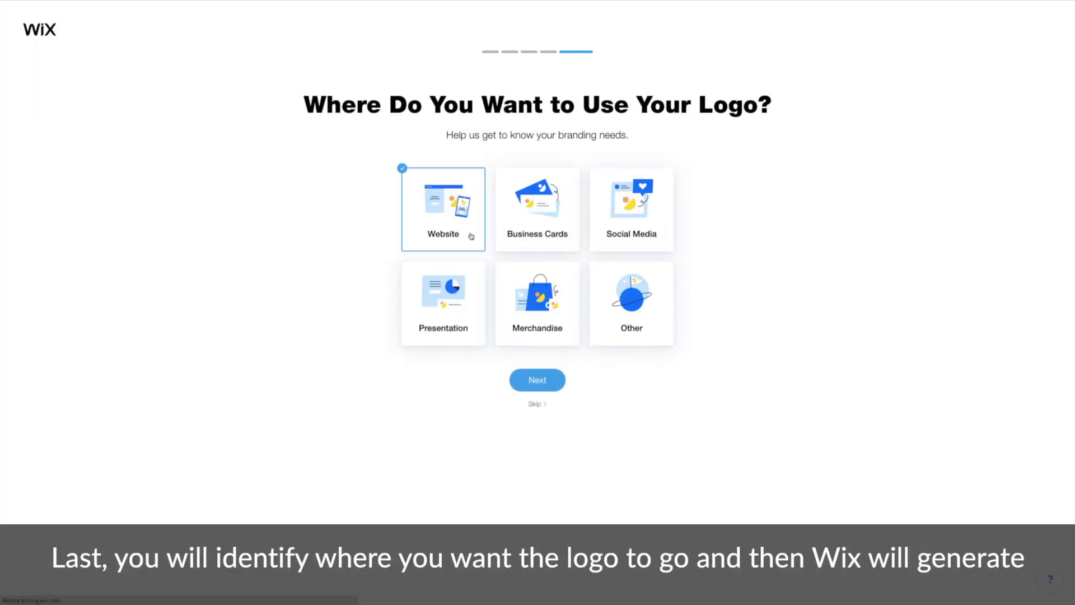
left_click(647, 235)
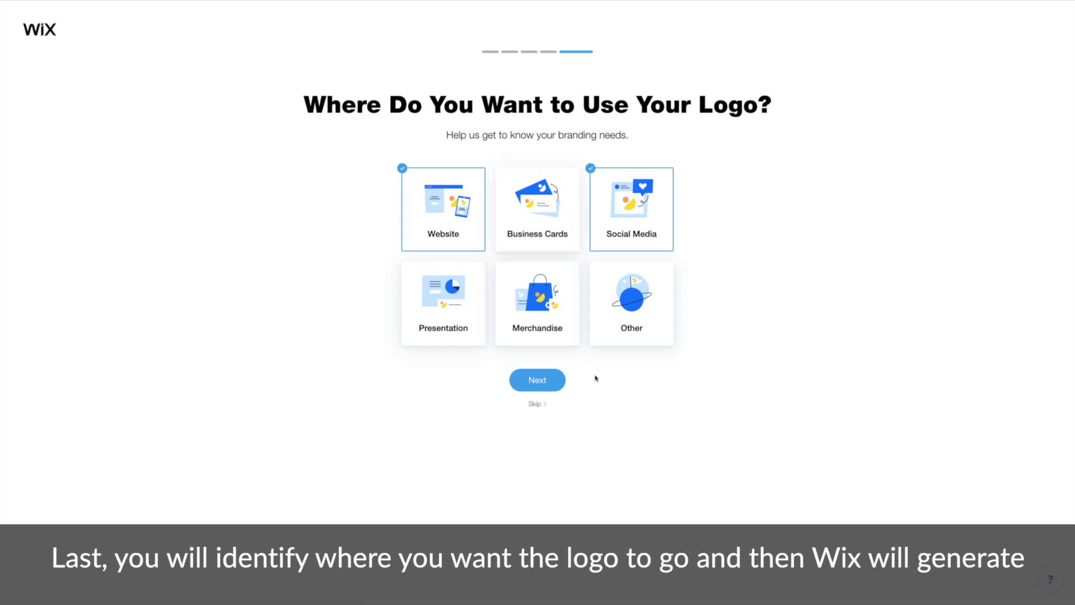
left_click(555, 380)
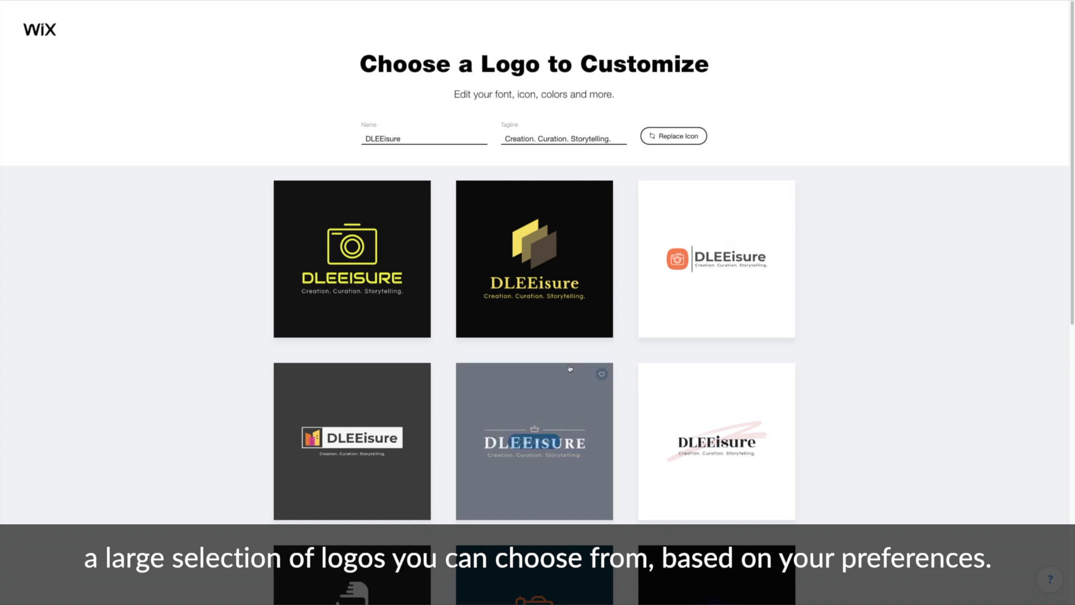
Choose the icon-free DLEEisure design with grey lettering on black for customizing and apply the Black Pearl color palette.
scroll(200, 399, "down", 9)
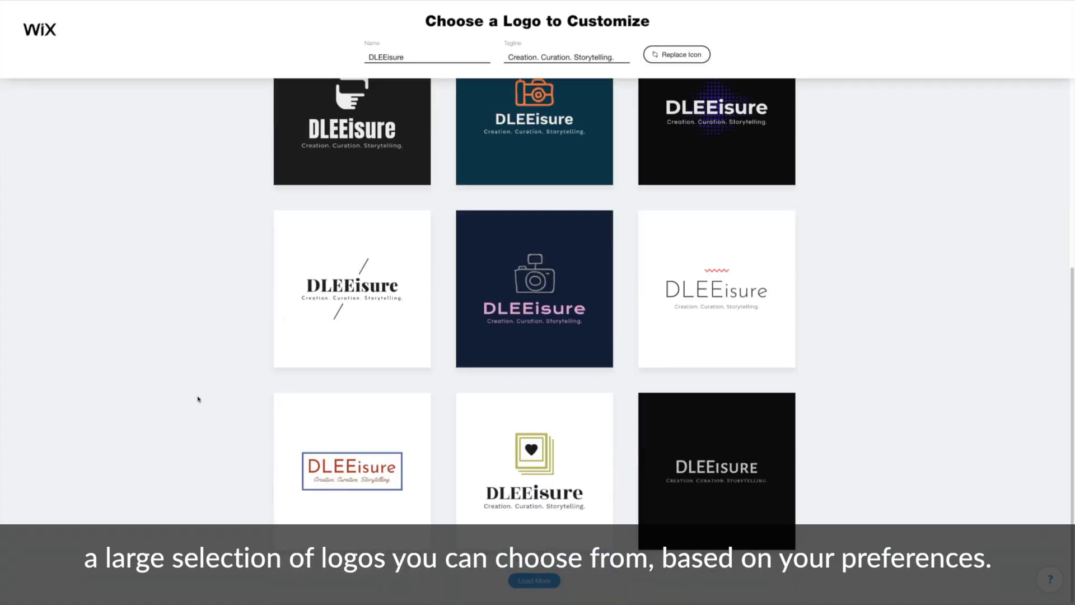
left_click(728, 476)
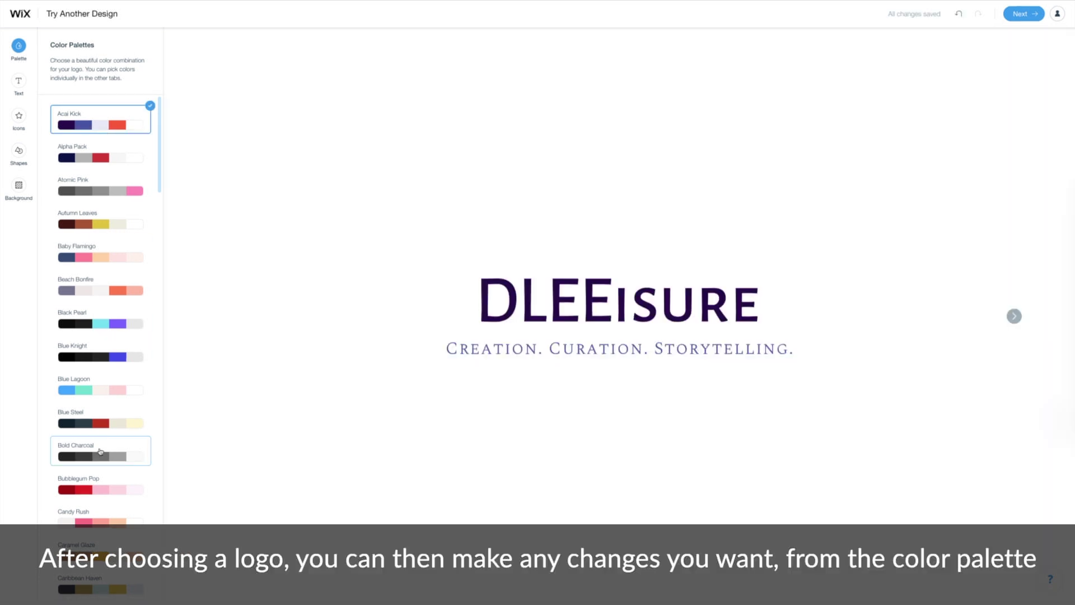
left_click(109, 588)
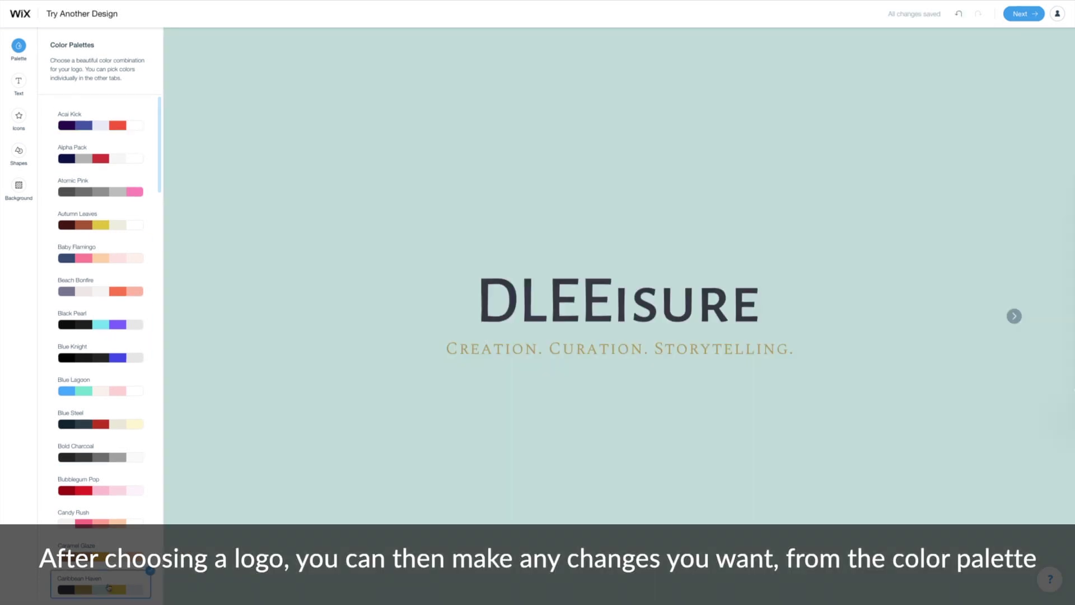
left_click(103, 321)
Preview the logo in the mockups and examine the text, icon and shape options.
left_click(1015, 316)
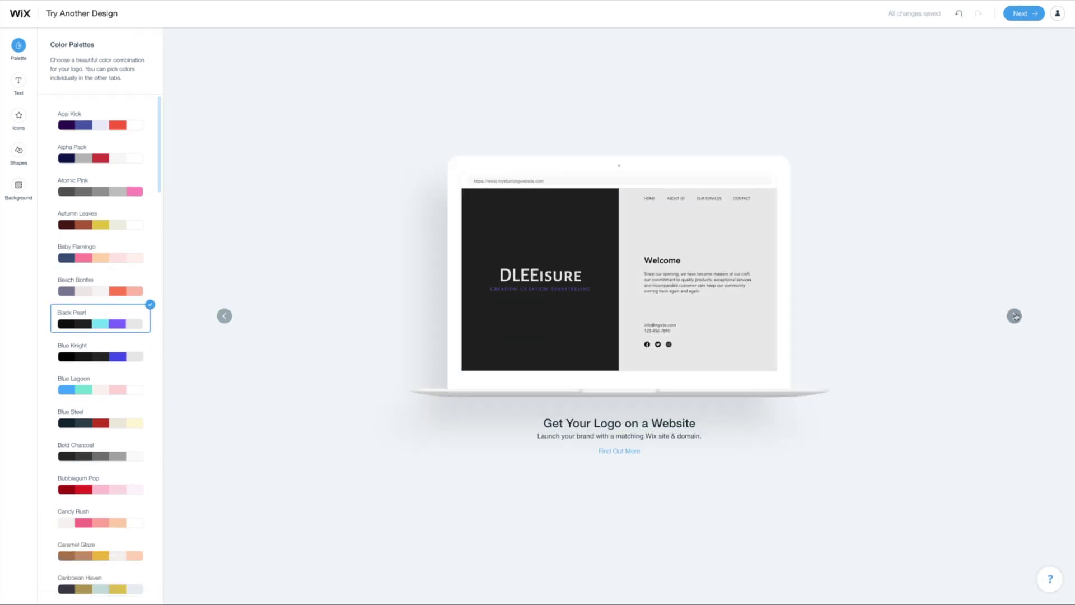
left_click(1014, 315)
left_click(225, 316)
left_click(19, 82)
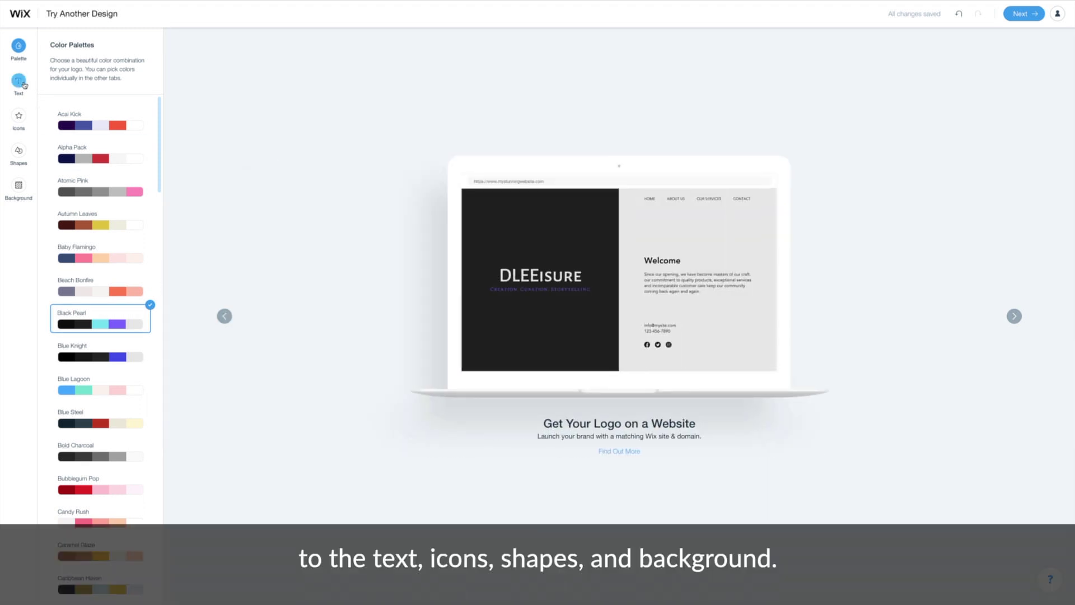
left_click(19, 120)
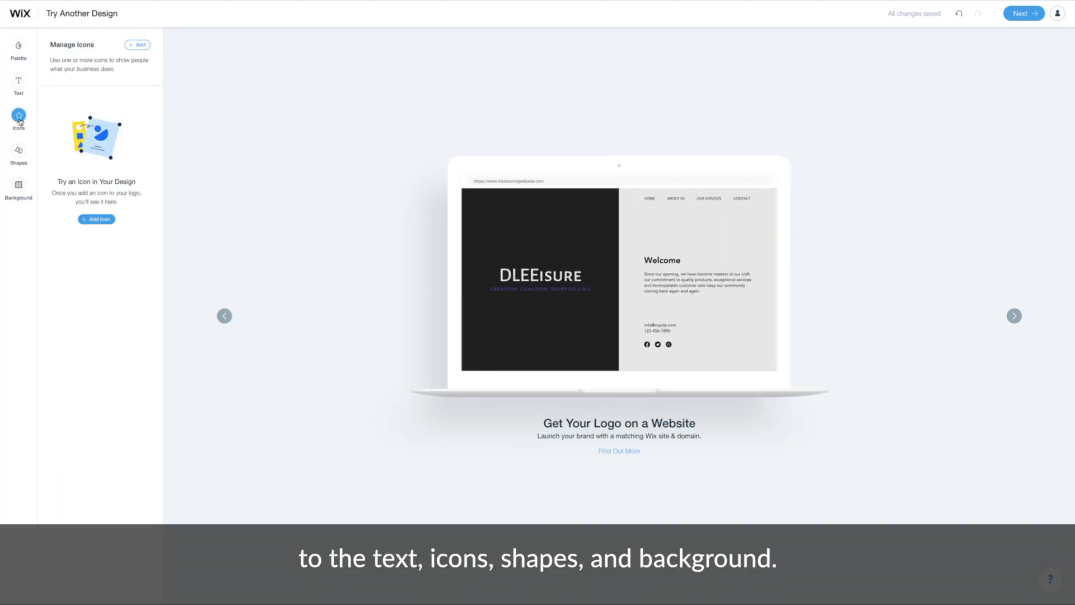
left_click(22, 152)
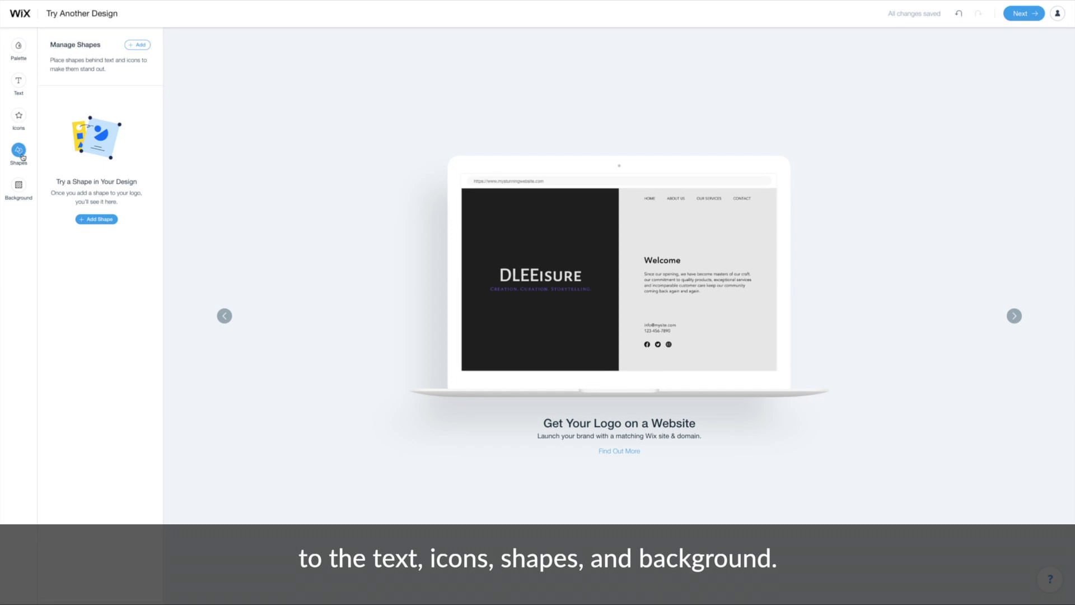
Set the logo's background color to 000000.
left_click(22, 185)
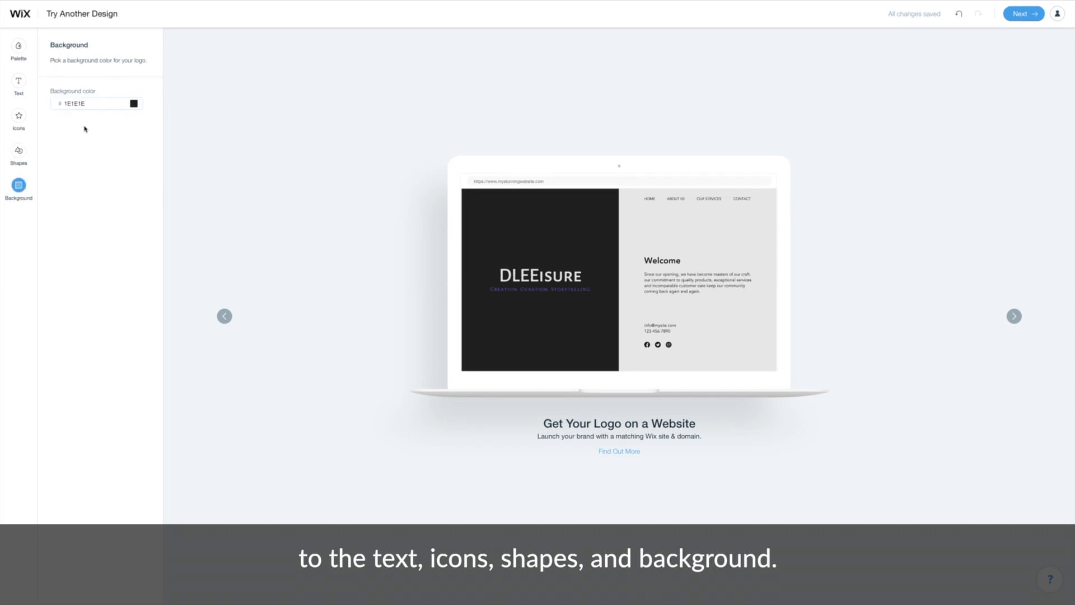
left_click(84, 103)
type("000000")
left_click(295, 276)
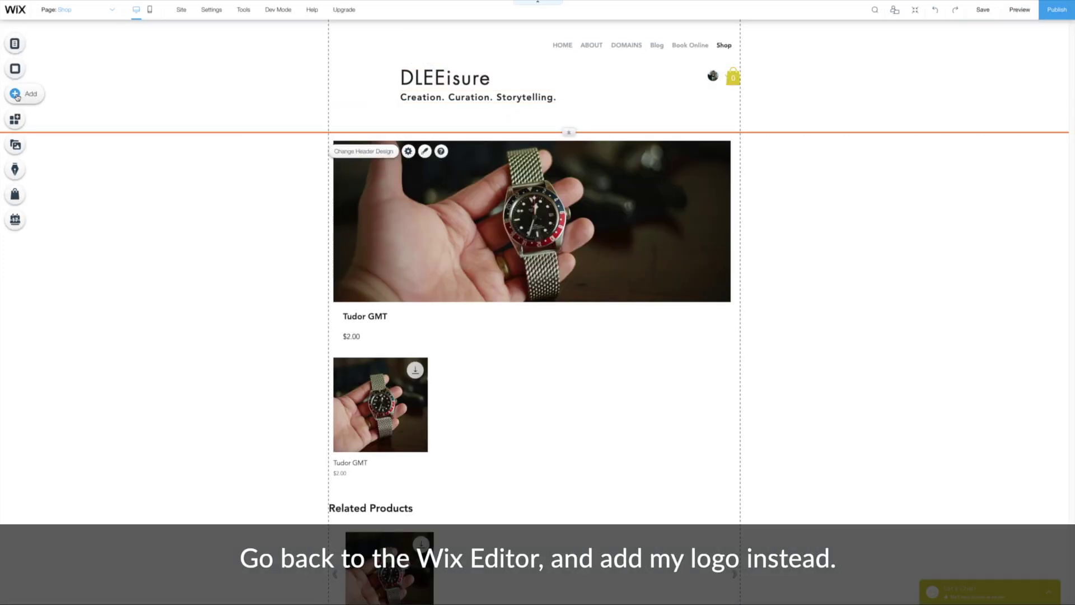
Switch to the Wix Editor, upload DLEEisure.png from the Desktop and add it as an image to the Shop page.
left_click(16, 94)
left_click(47, 74)
left_click(287, 100)
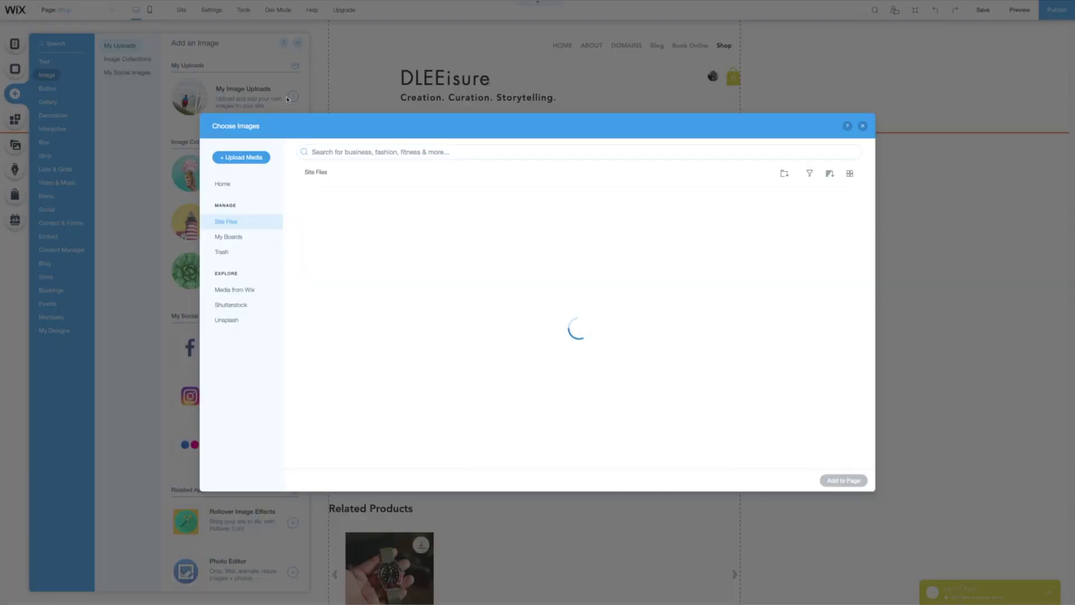
left_click(241, 158)
left_click(552, 325)
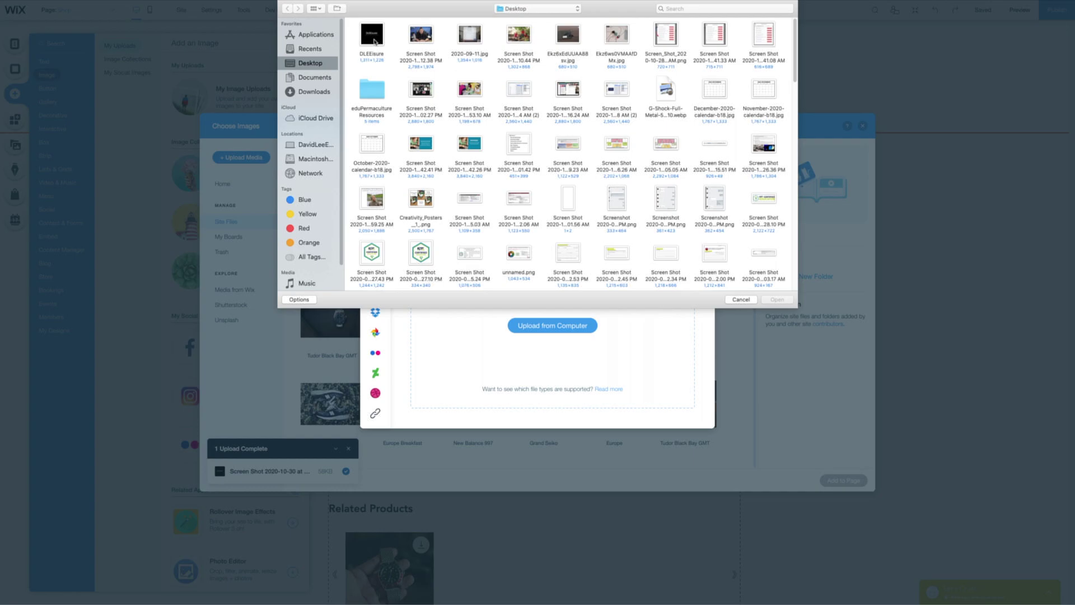
key("Escape")
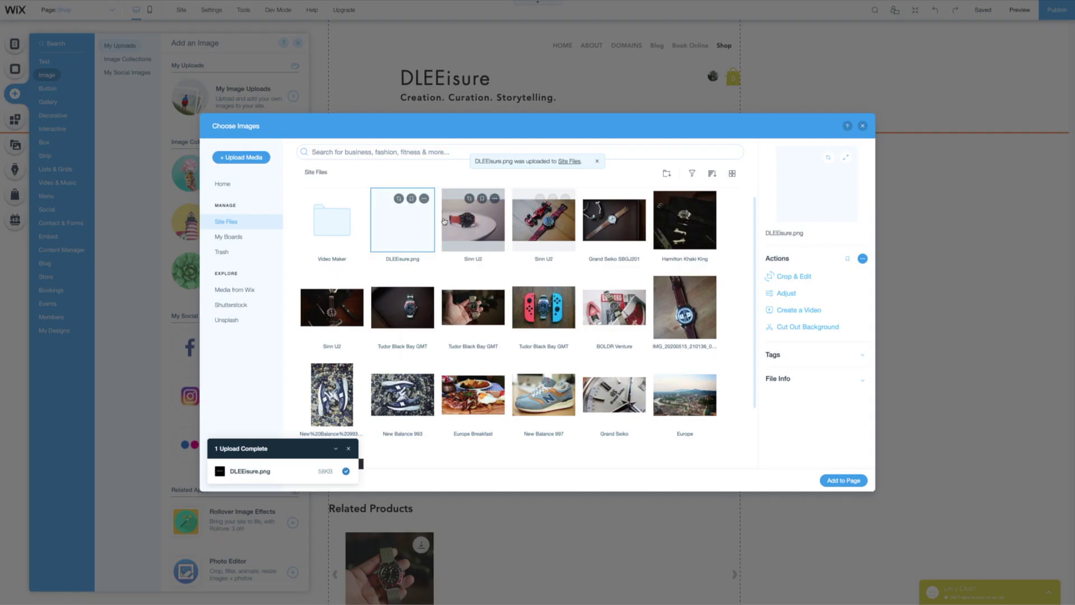
left_click(844, 481)
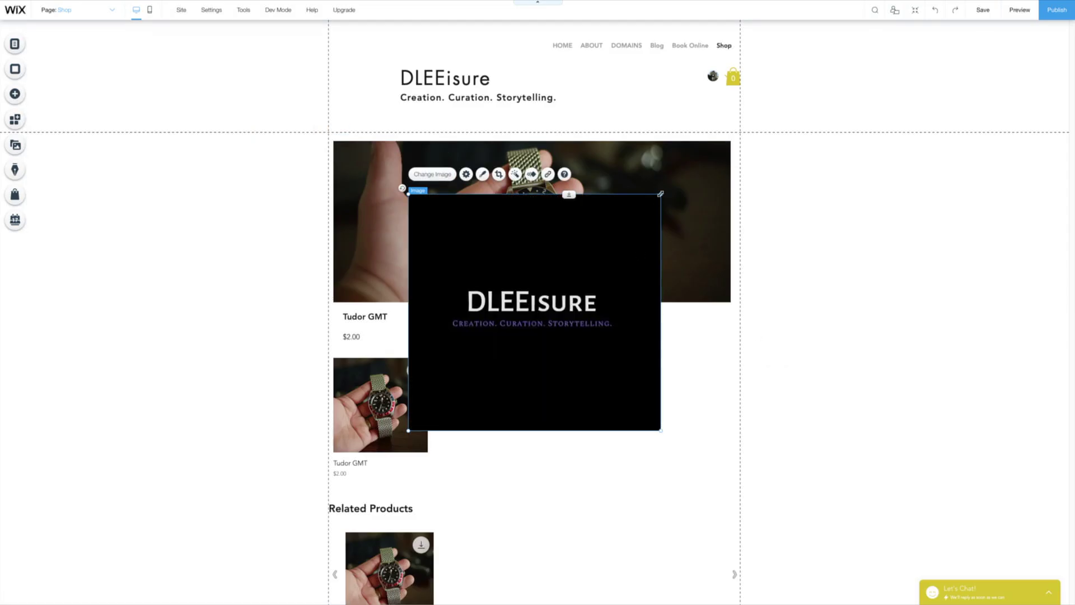
Shrink the logo image and place it in the header before the site title, moving the title group slightly away from it.
left_click_drag(661, 194, 374, 88)
left_click(449, 85)
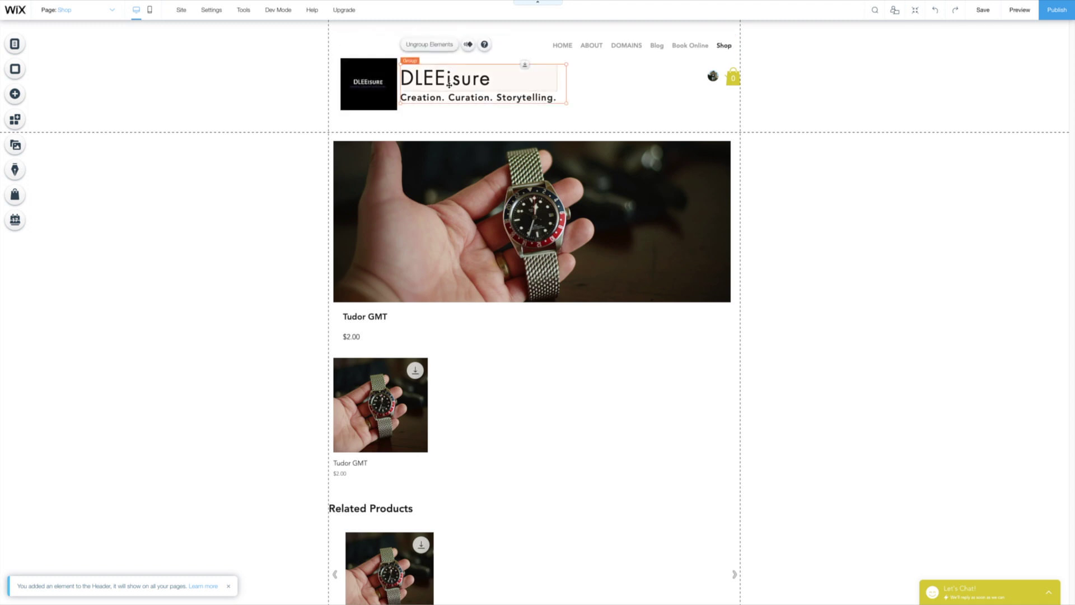
left_click_drag(449, 84, 460, 84)
left_click(604, 120)
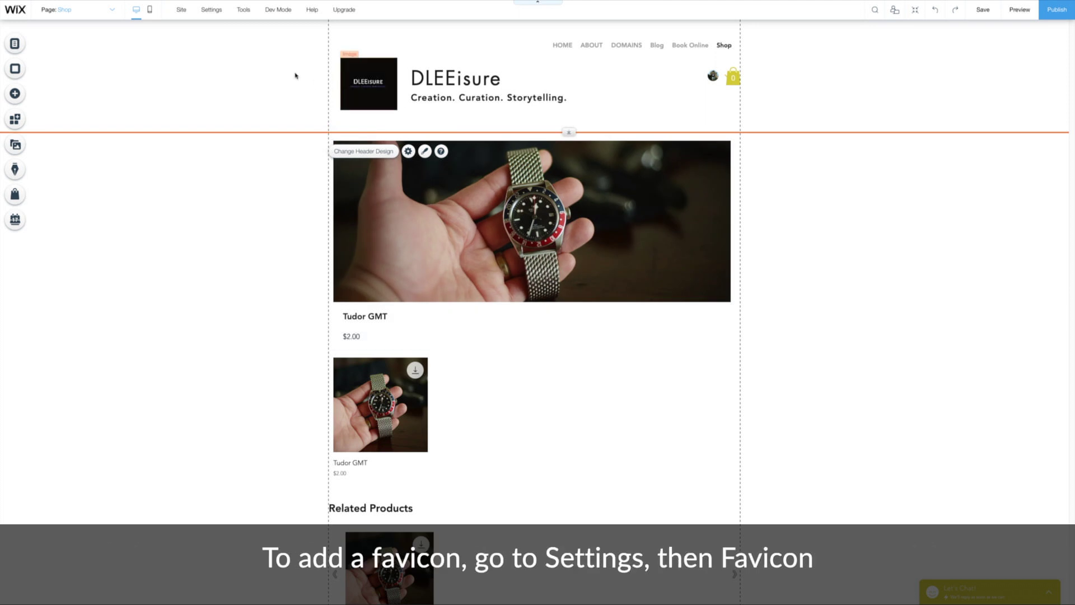
Open the site's favicon settings and upload the logo image as the favicon.
left_click(219, 15)
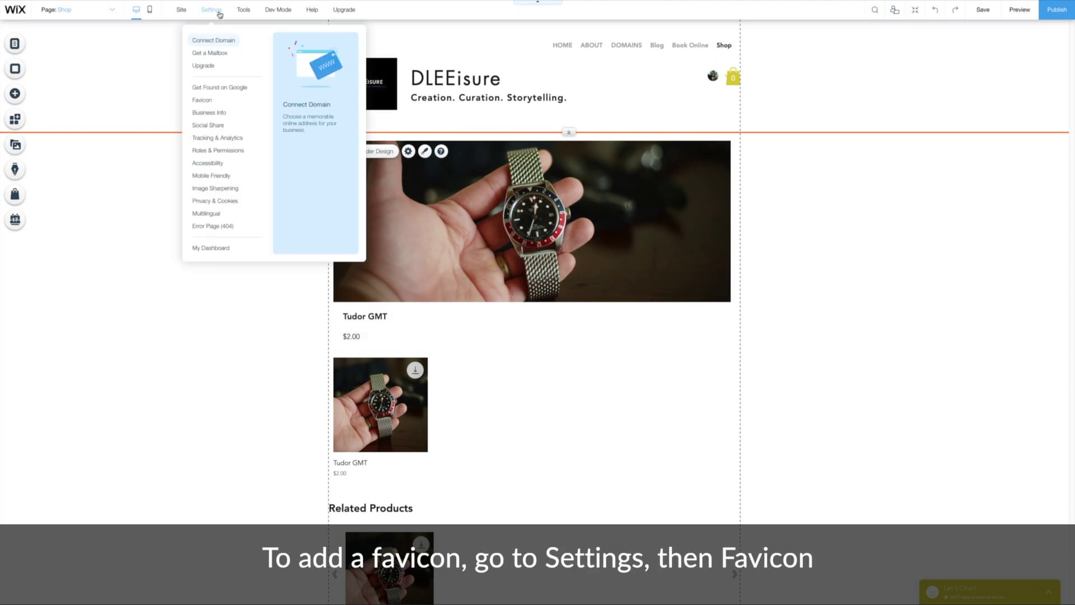
left_click(213, 101)
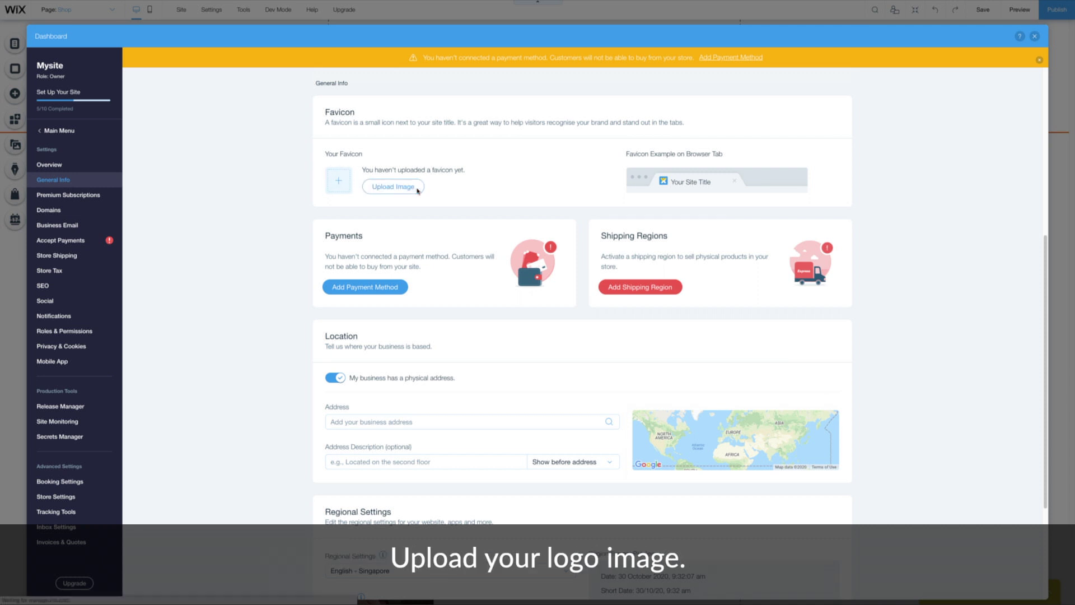
left_click(393, 186)
left_click(414, 241)
double_click(414, 241)
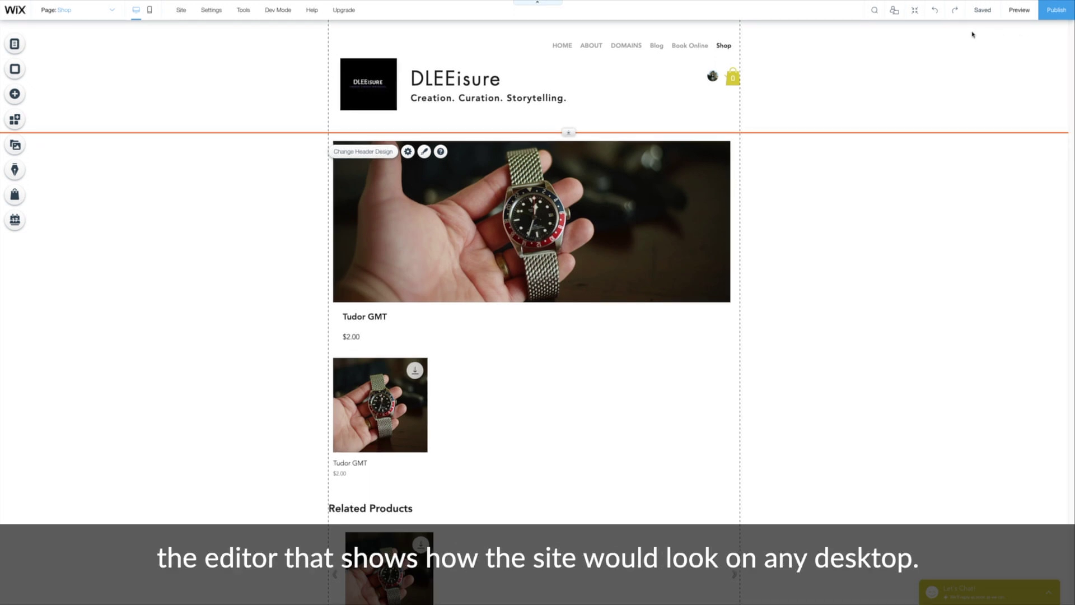
Switch to the mobile editor without its introduction and look through the store pages and mobile background options.
left_click(151, 12)
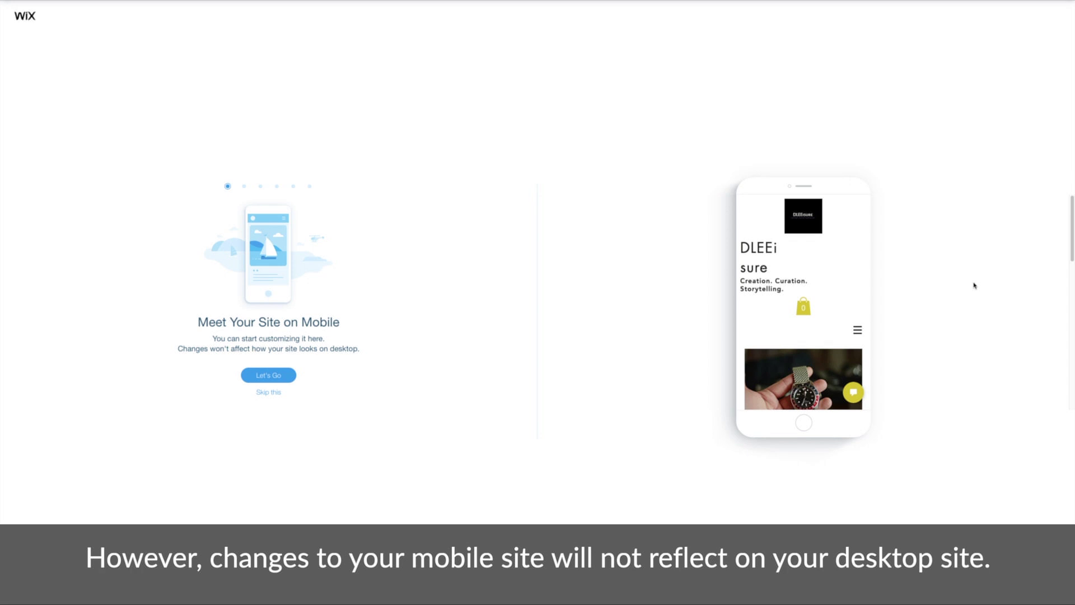
left_click(274, 395)
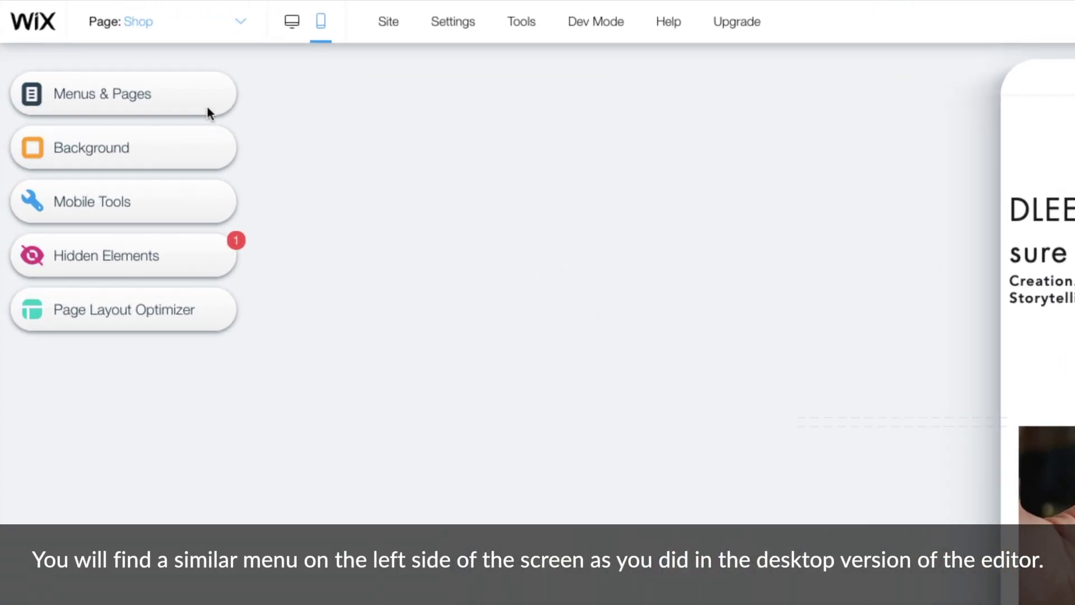
left_click(207, 105)
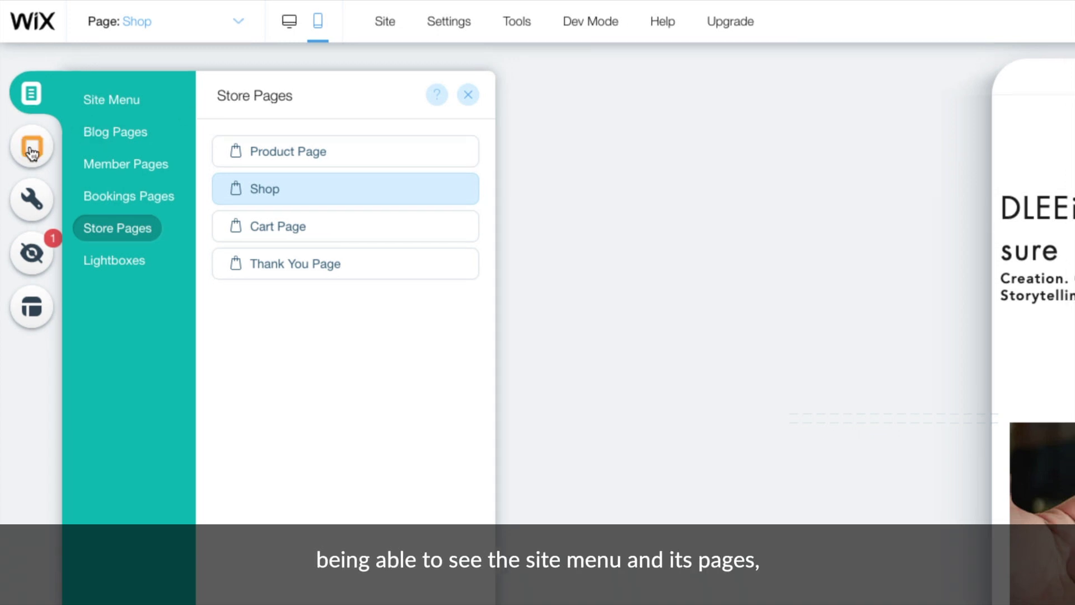
left_click(32, 149)
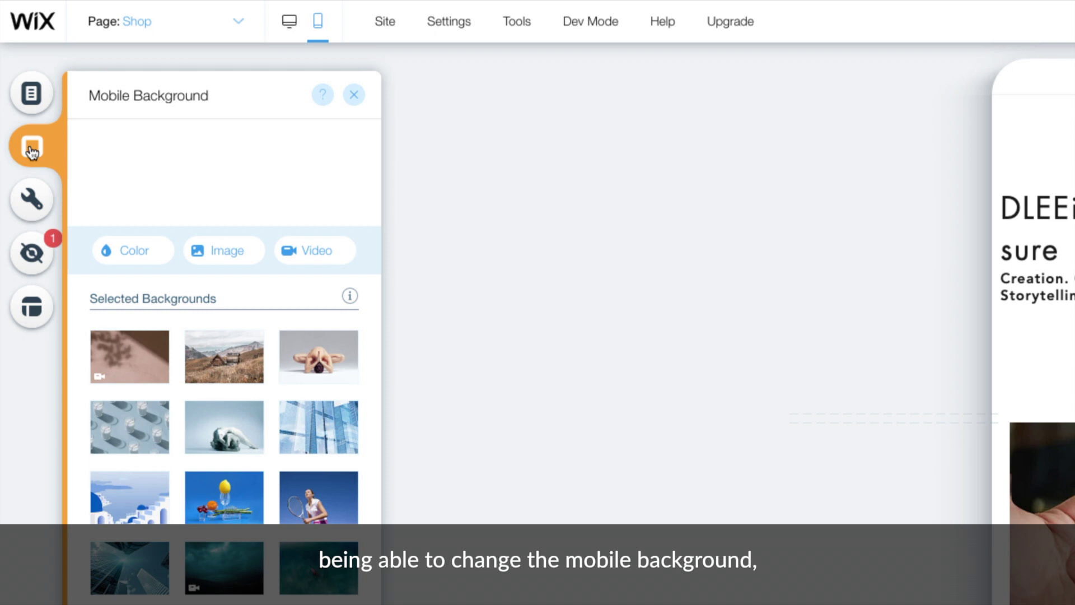
Open the Chrome Theme Color mobile tool and choose black from the site colors.
left_click(34, 199)
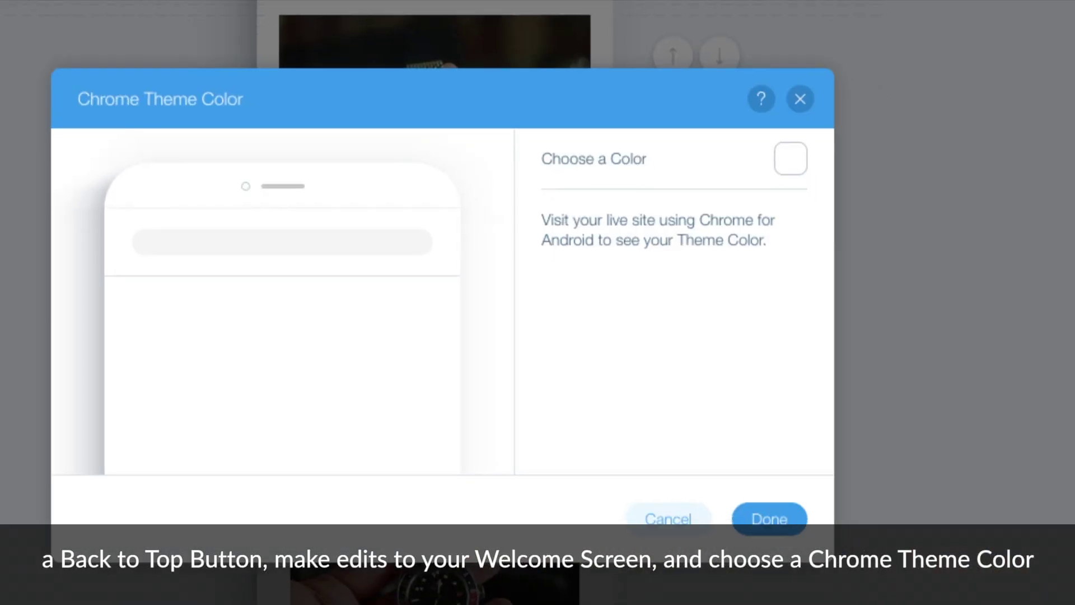
left_click(801, 159)
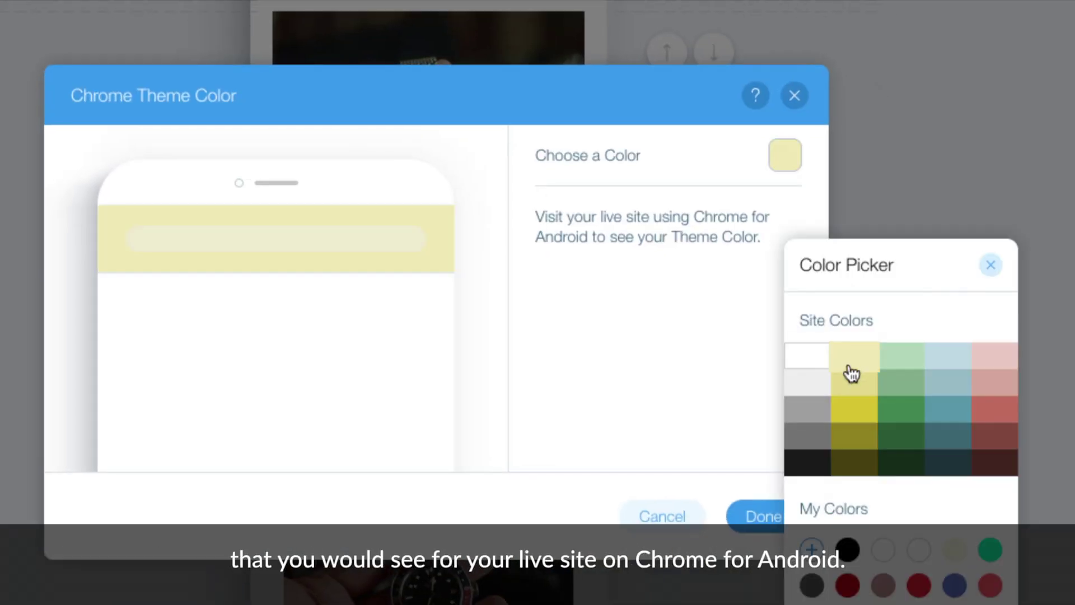
left_click(816, 463)
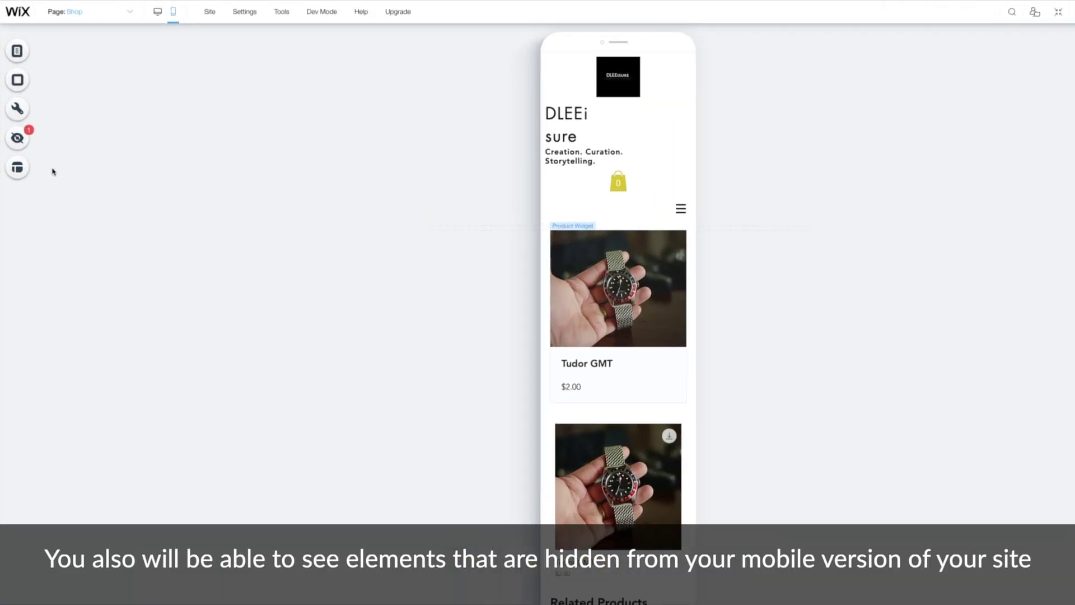
Review the list of elements hidden from the mobile site.
left_click(25, 144)
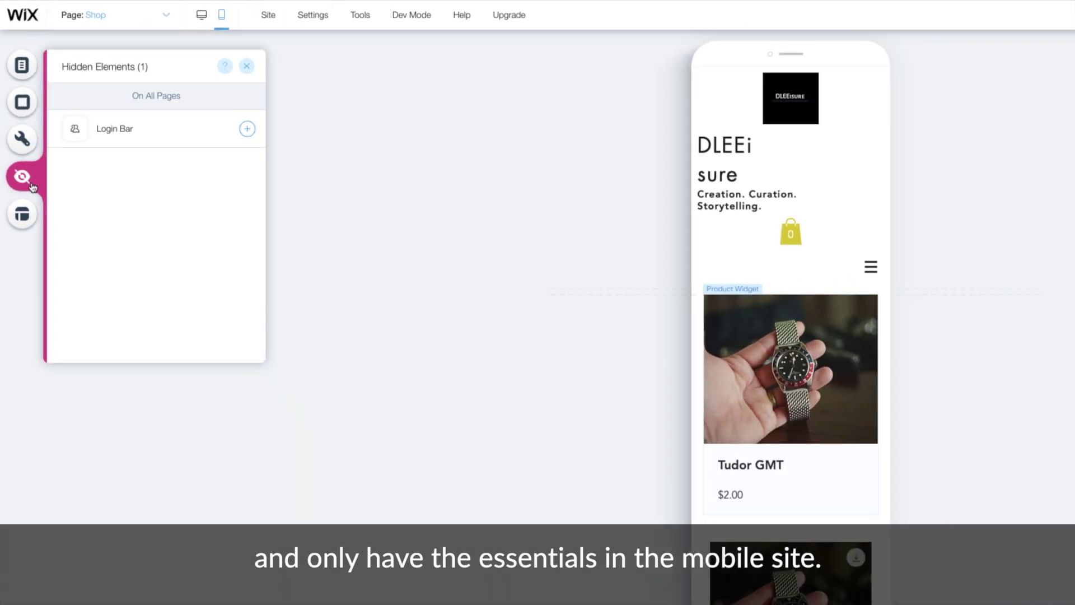
left_click(365, 363)
Widen the mobile header's site title to fit on one line and move the cart icon beside it at about x 258, y 106.
left_click(487, 106)
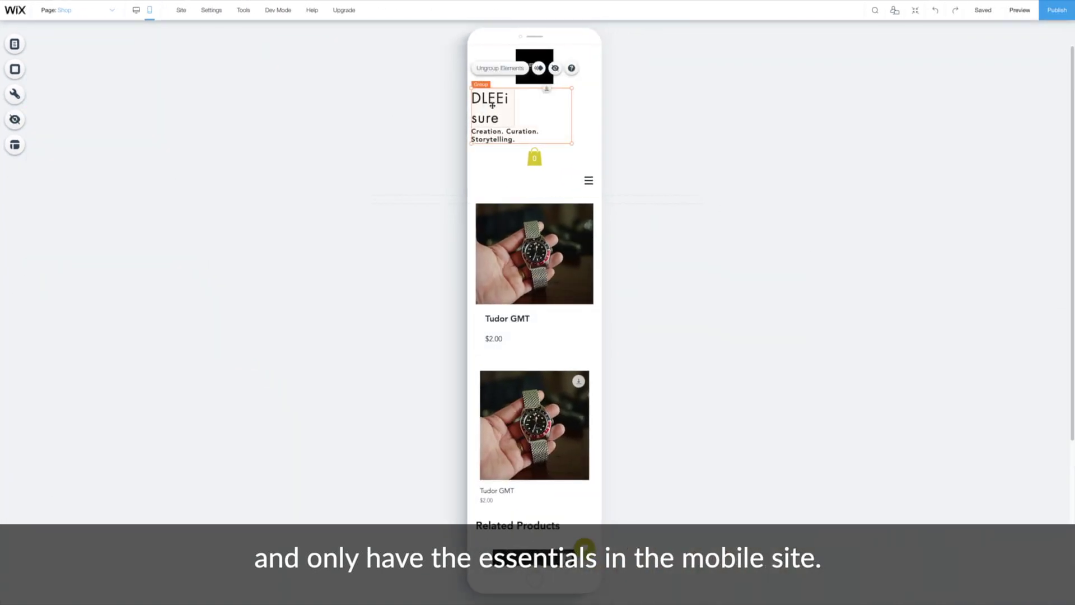
left_click_drag(511, 109, 546, 103)
left_click_drag(534, 144, 582, 98)
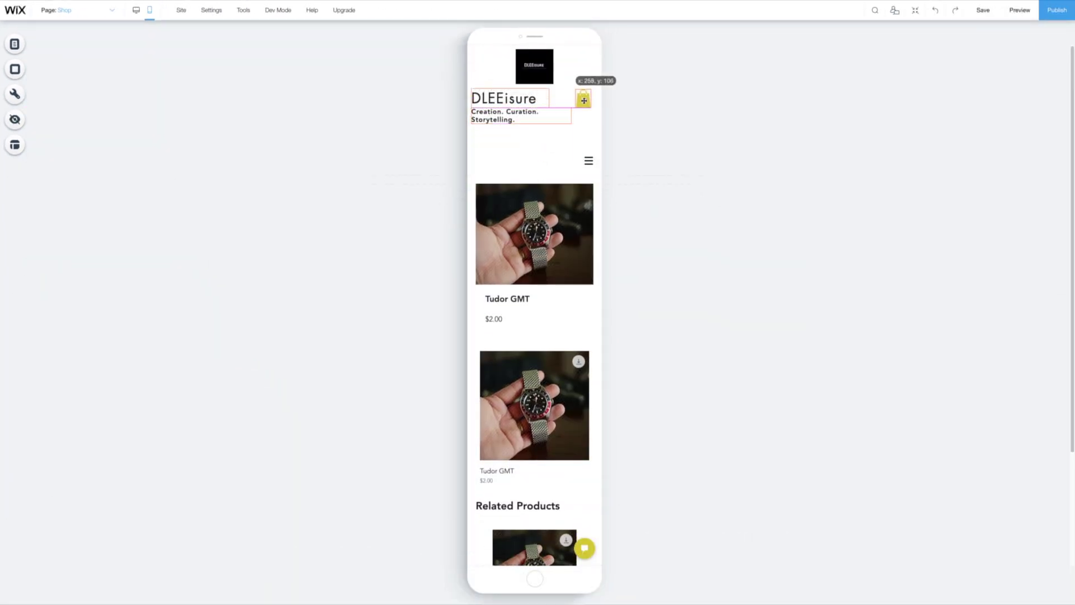
Move the mobile header's menu icon up beneath the cart icon, and hide the home page's Wix Pro Gallery.
left_click_drag(588, 166, 586, 127)
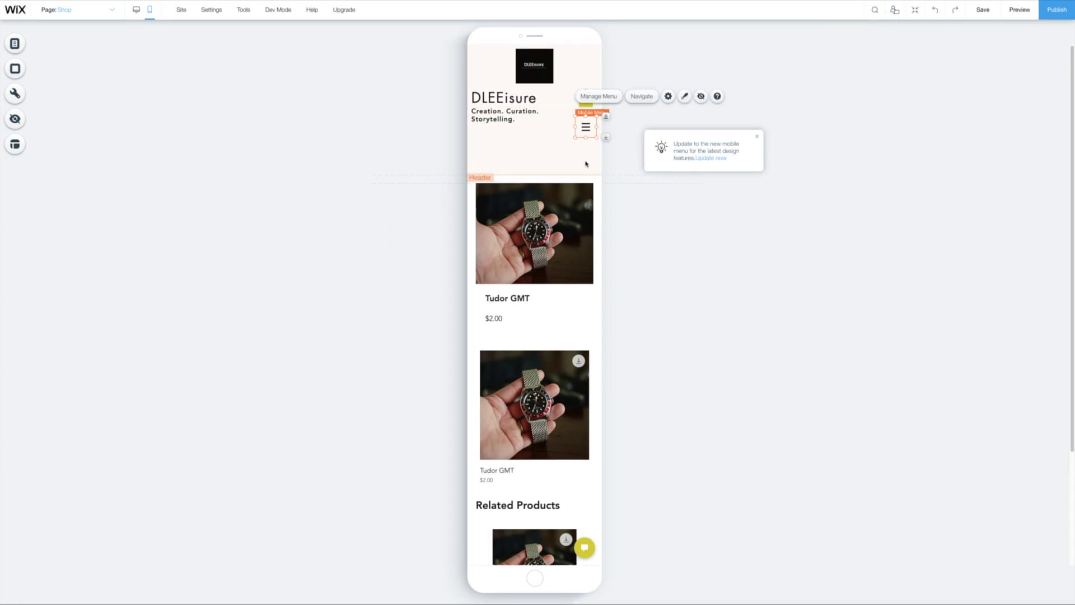
left_click(614, 153)
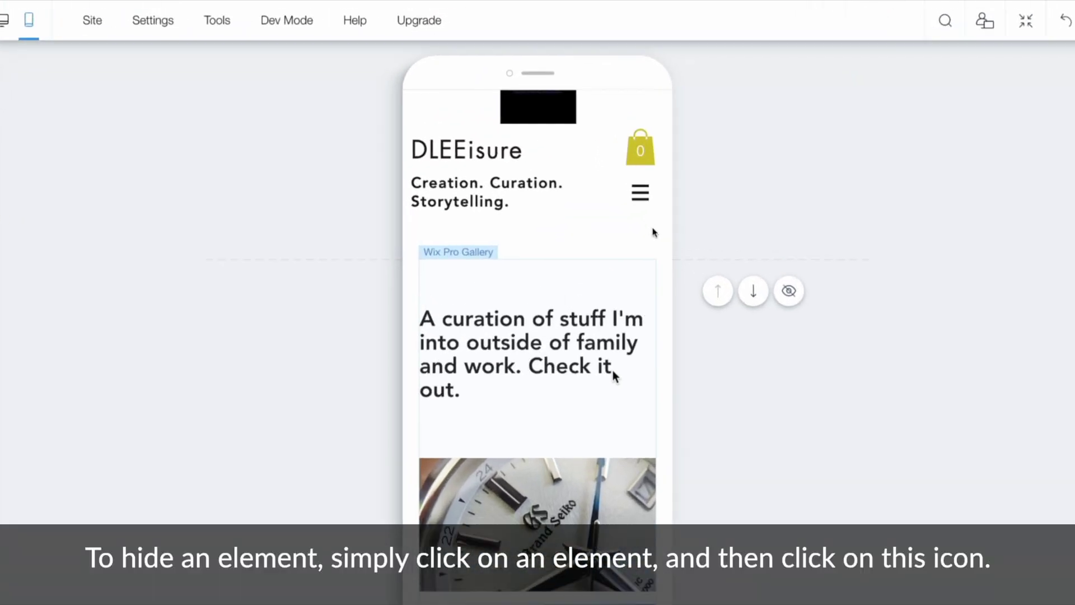
left_click(590, 258)
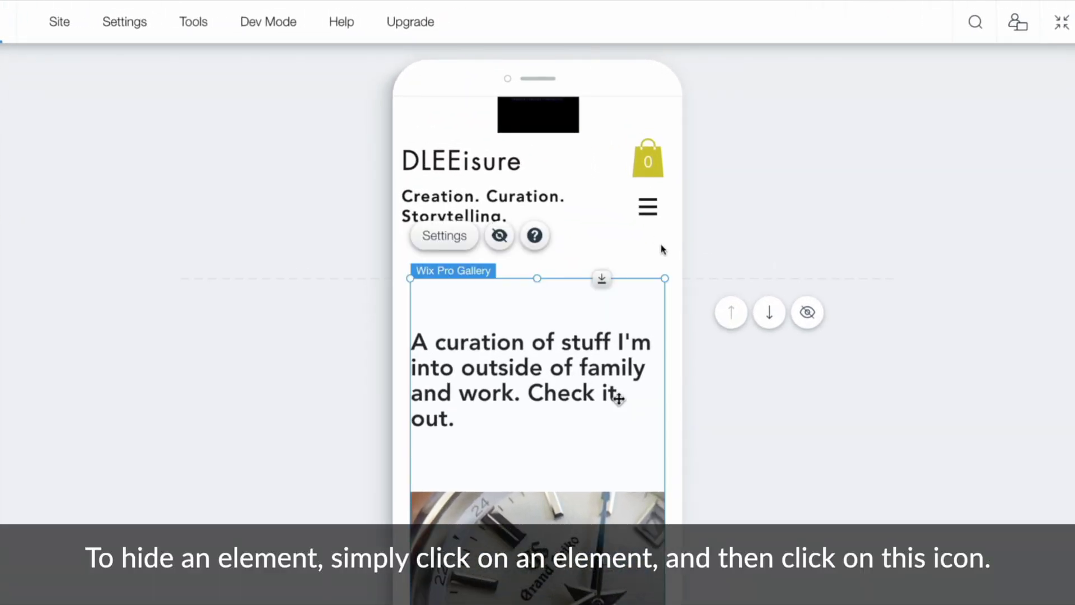
left_click(500, 245)
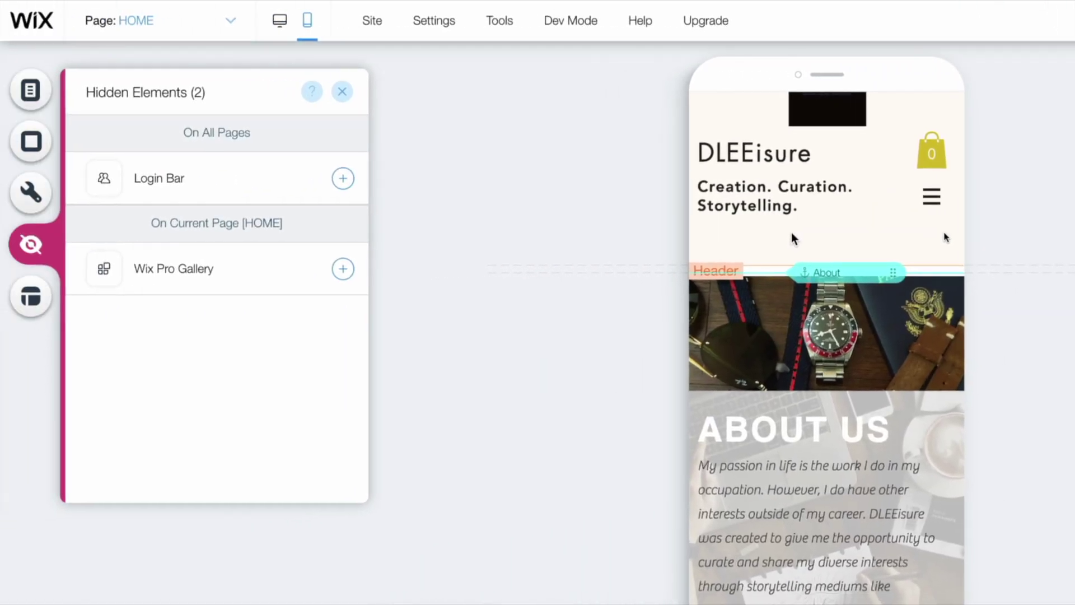
Optimize the home page's mobile layout with the Page Layout Optimizer, and publish the site.
left_click(44, 302)
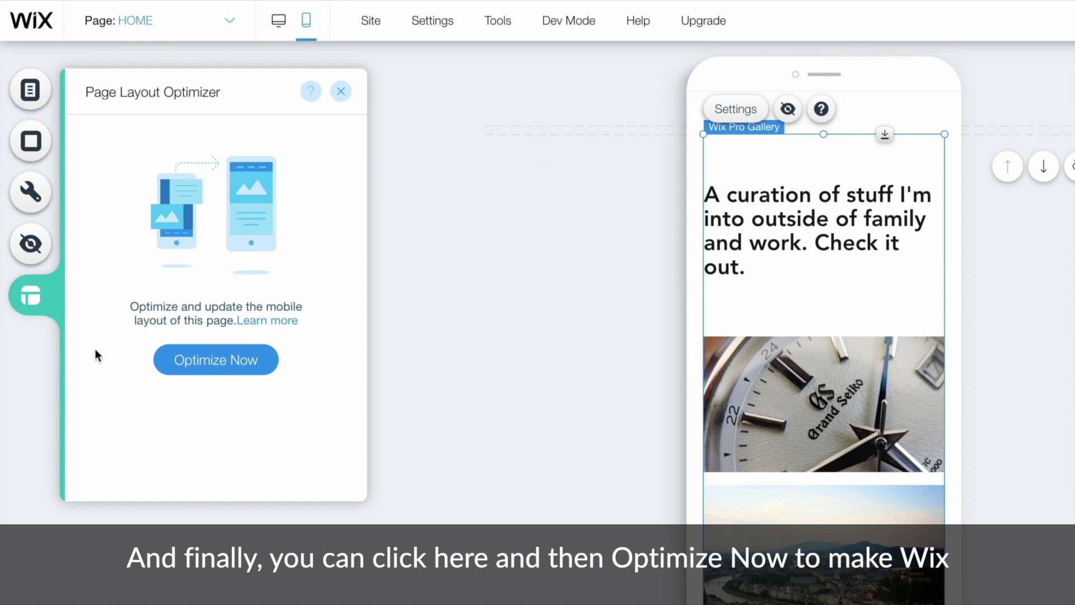
left_click(273, 368)
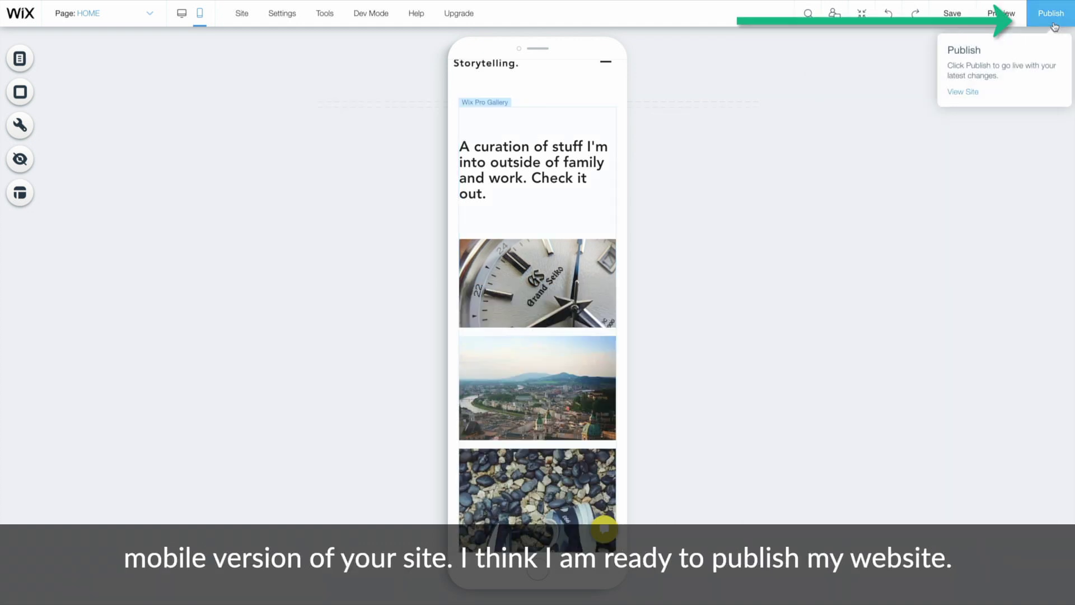
left_click(1053, 22)
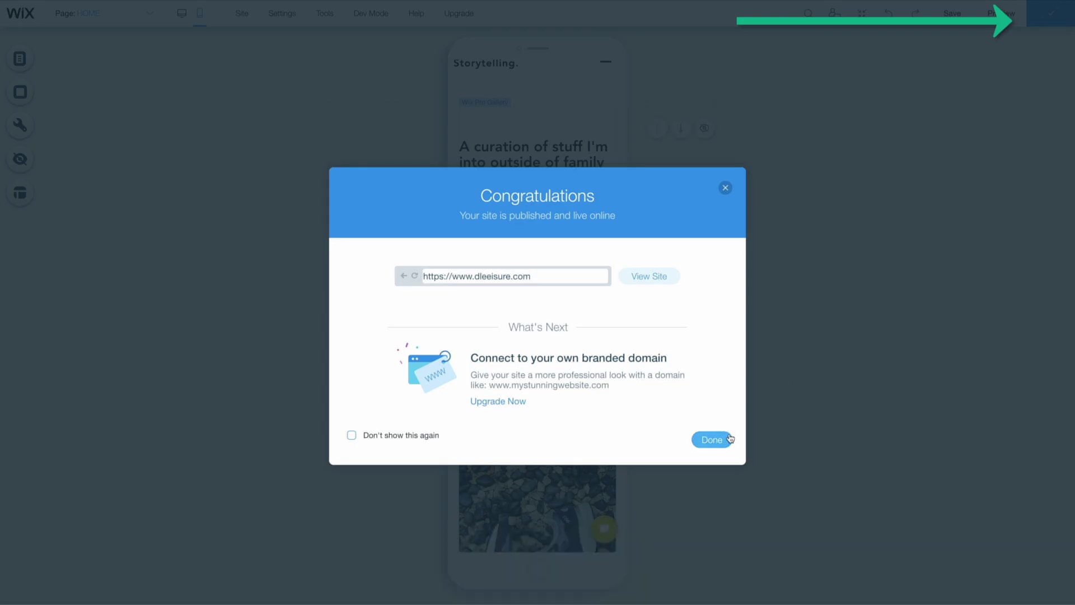
left_click(728, 440)
From the desktop editor, open Site History and view the version saved Oct 29, 2020, 9:33 AM without its welcome lightbox.
left_click(136, 11)
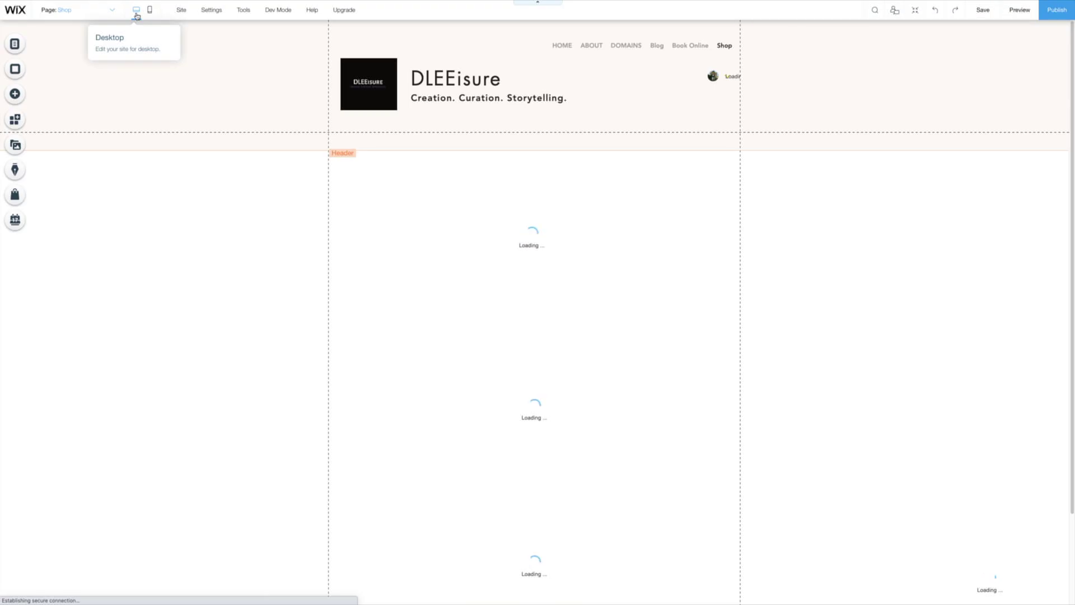
left_click(181, 10)
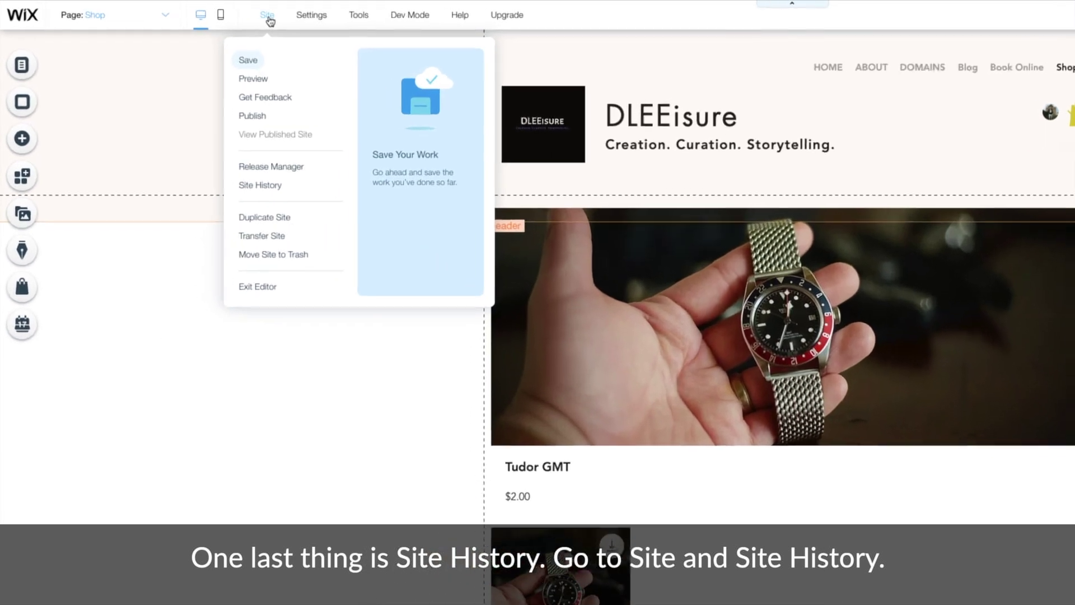
left_click(291, 188)
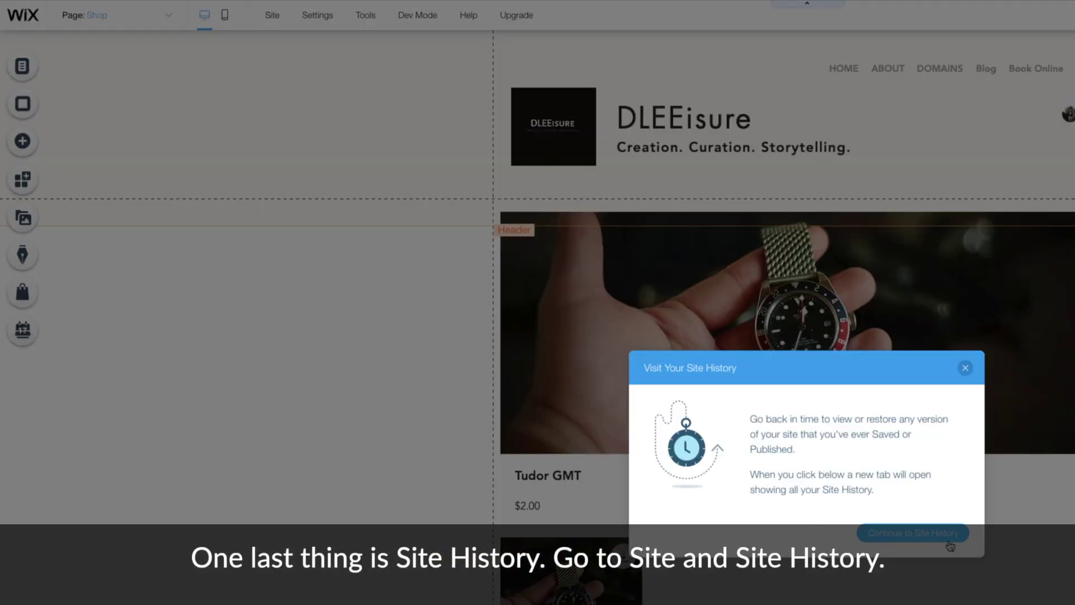
left_click(912, 532)
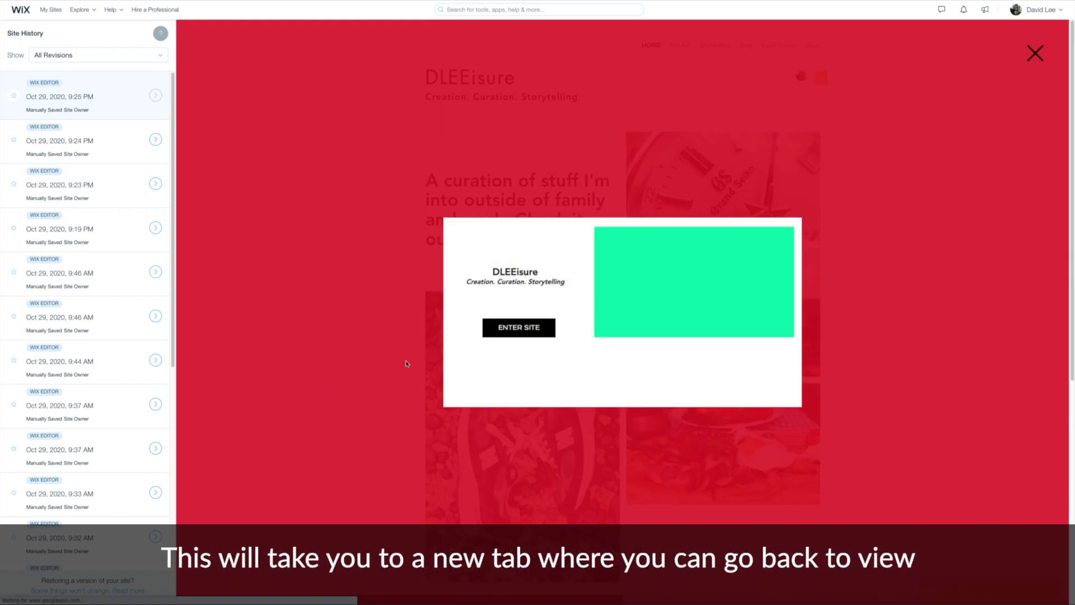
left_click(1031, 59)
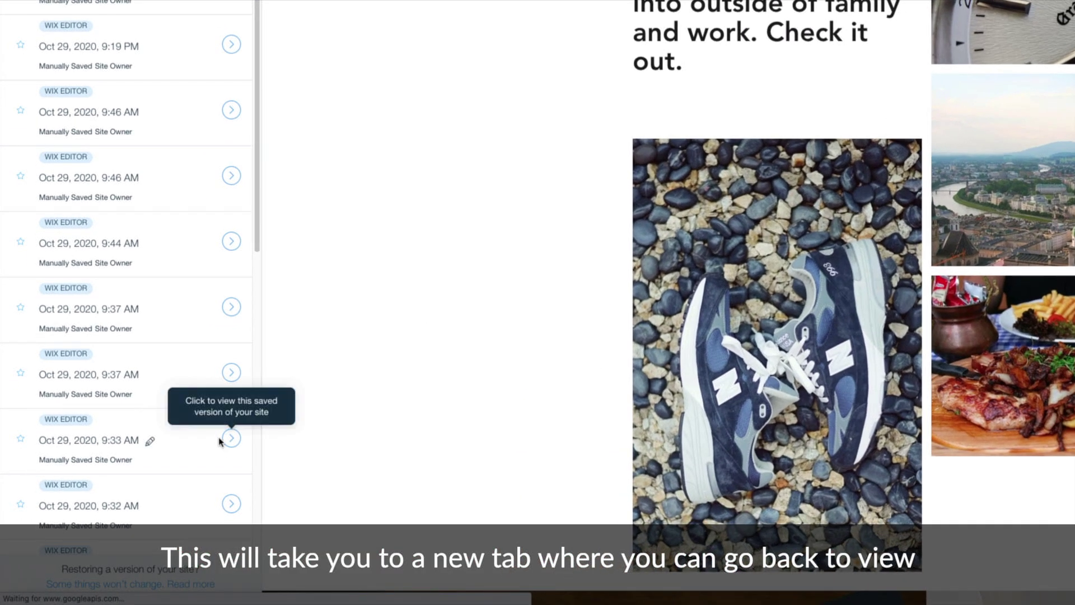
left_click(227, 444)
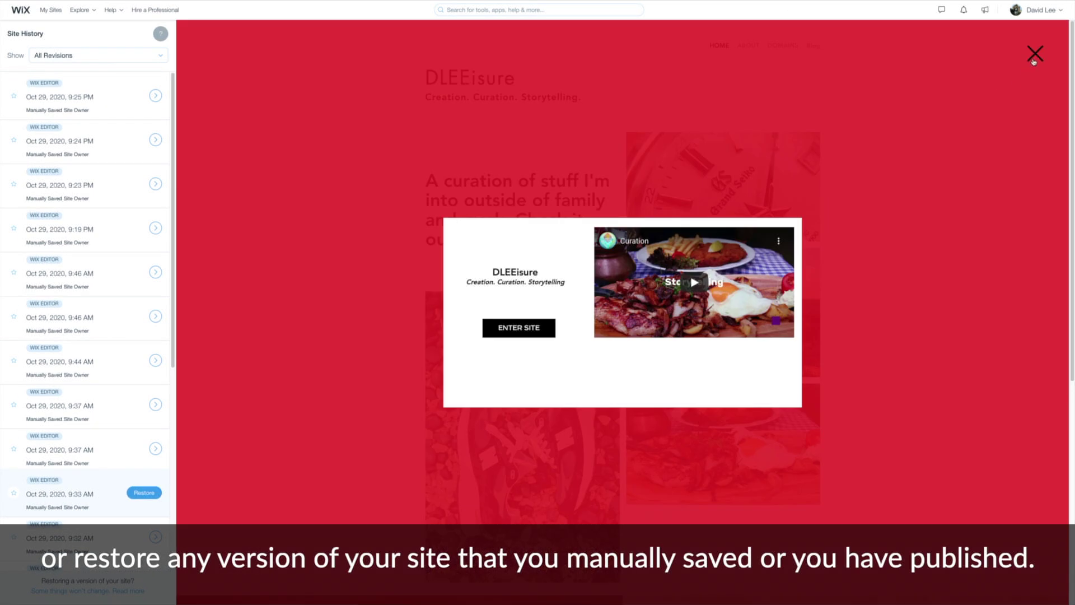
left_click(1035, 54)
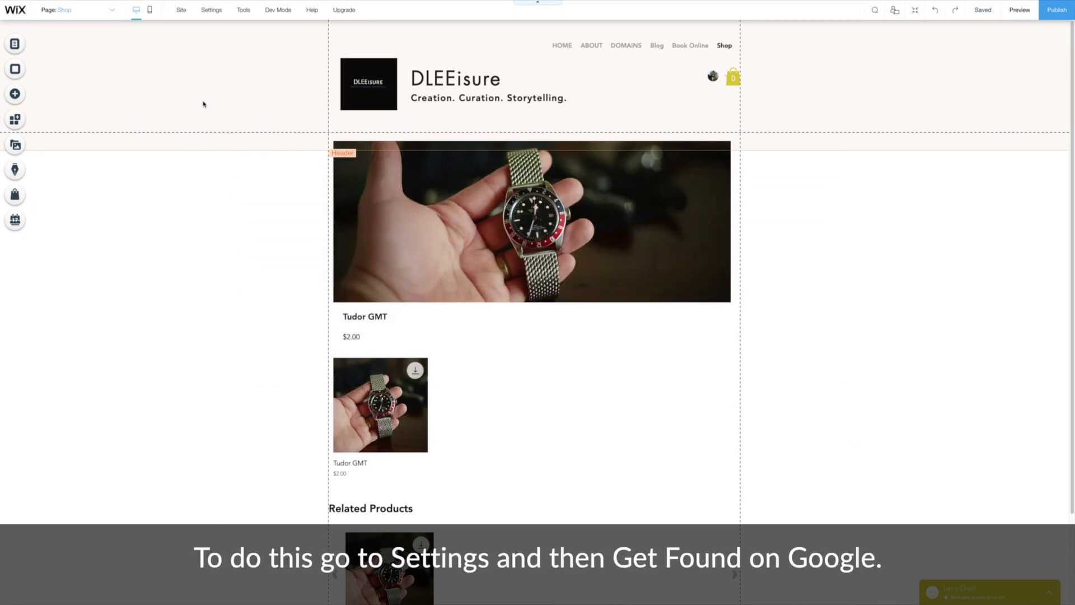
Start the SEO Wiz from Get Found on Google and set the business name to DLEEisure.
left_click(211, 10)
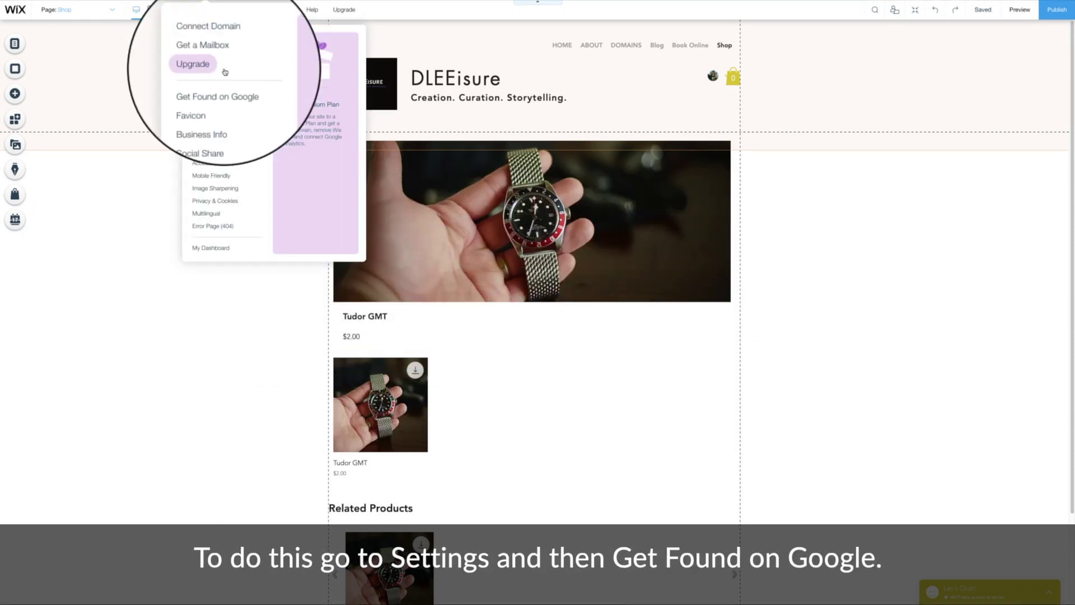
left_click(245, 90)
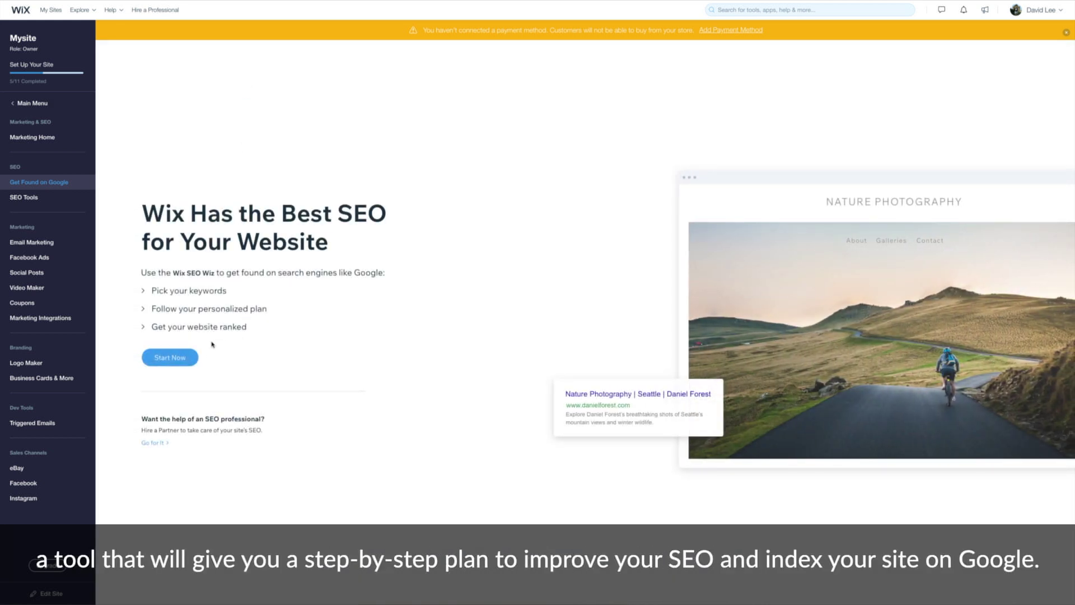
left_click(194, 357)
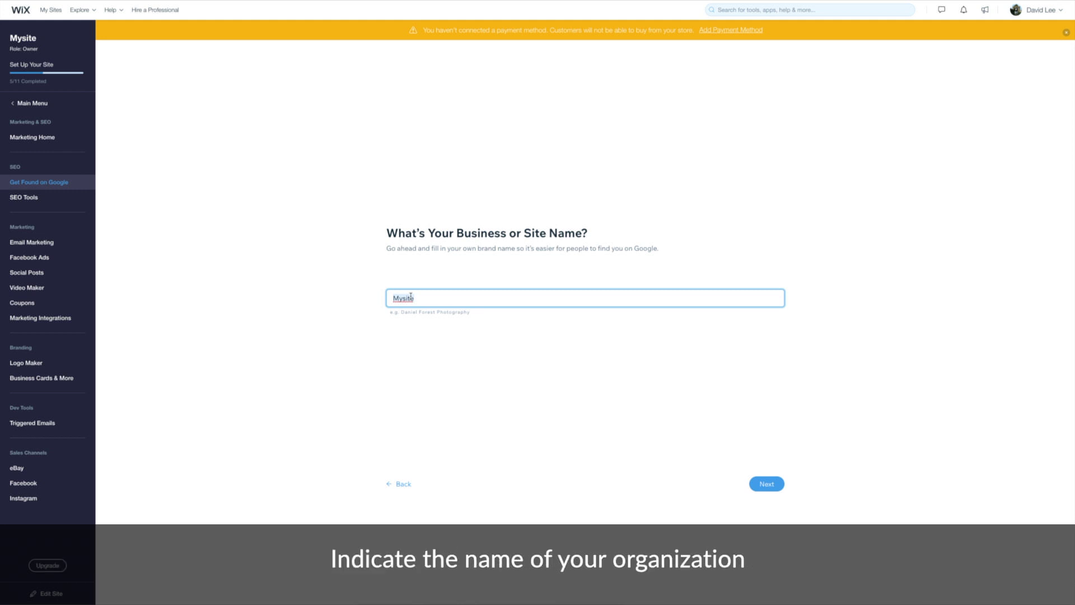
type("DLEEisure")
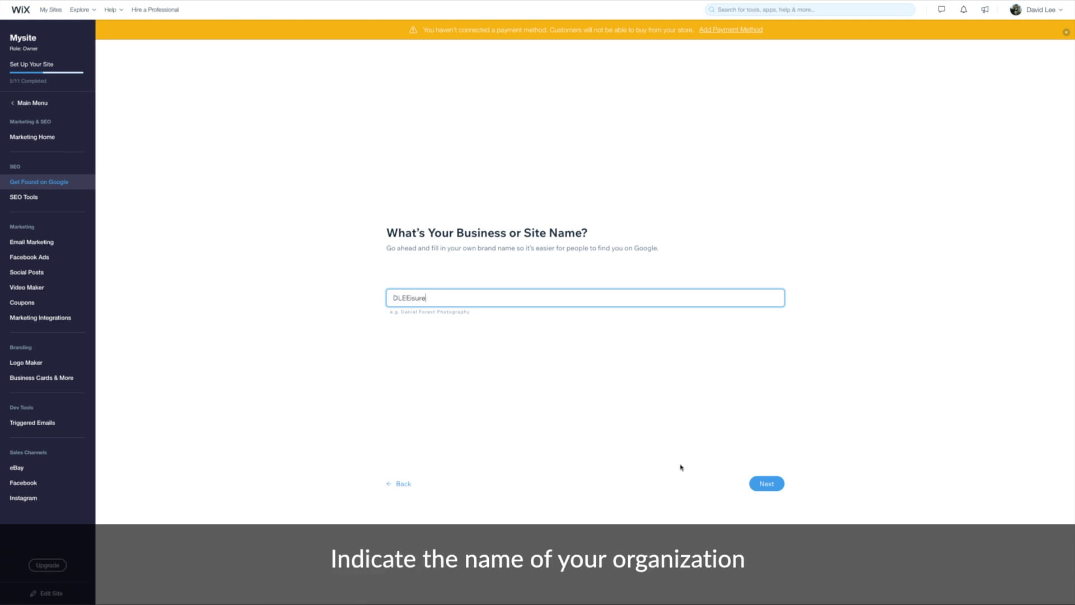
left_click(761, 482)
left_click(496, 296)
left_click(767, 483)
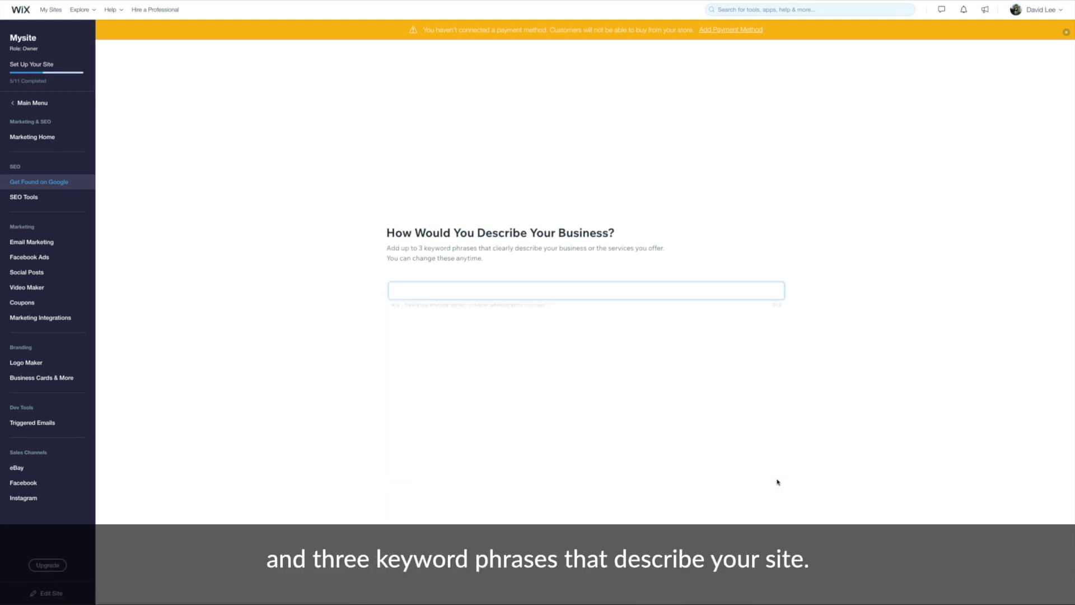
Describe the business with the keyword phrases Curation, photography and gear, and create the SEO plan.
left_click(650, 290)
type("Curation")
key("Return")
type("photography")
key("Return")
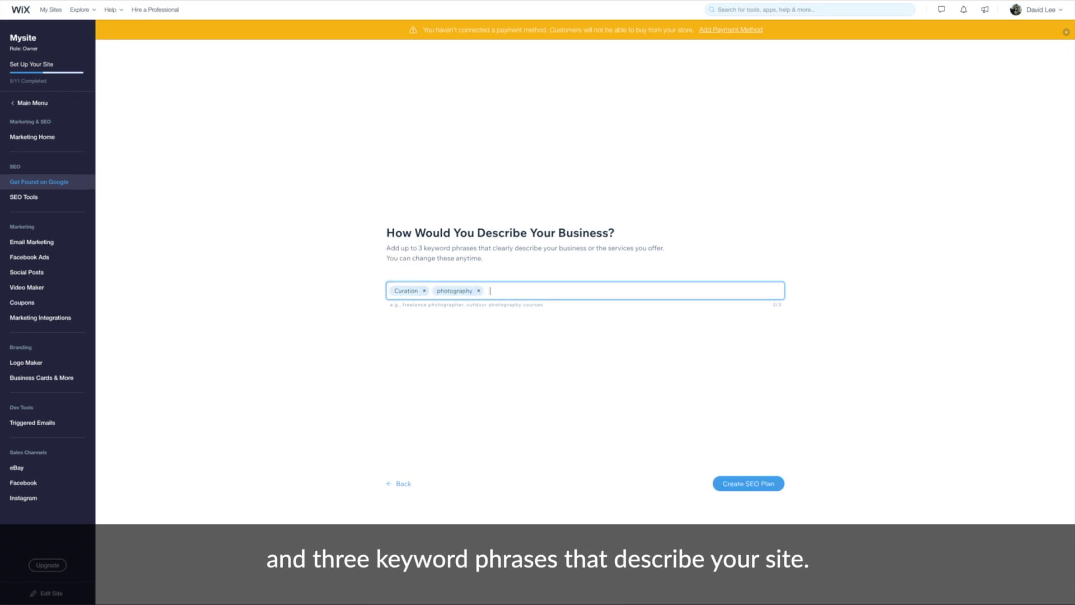
type("gear")
key("Return")
left_click(753, 487)
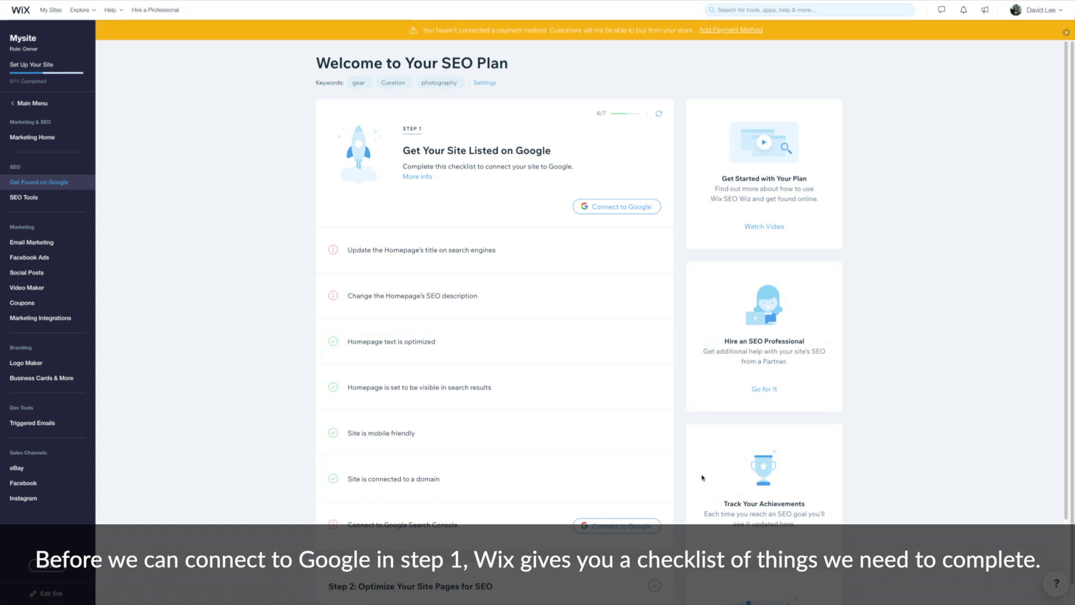
Copy the recommended title "Curation | DLEEisure" from the SEO plan's homepage title task.
mouse_move(473, 259)
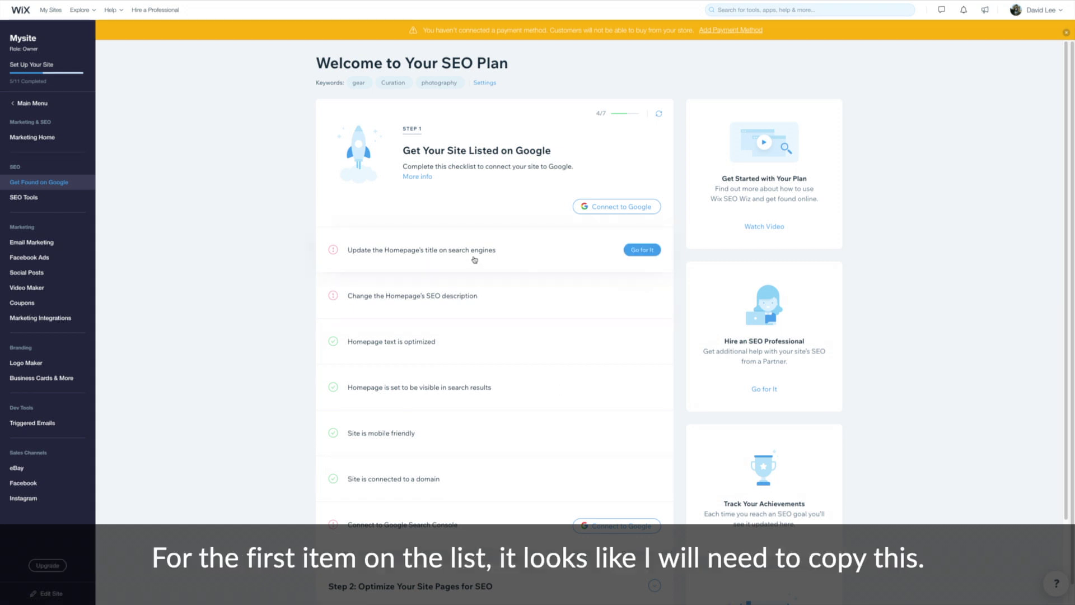
left_click(638, 250)
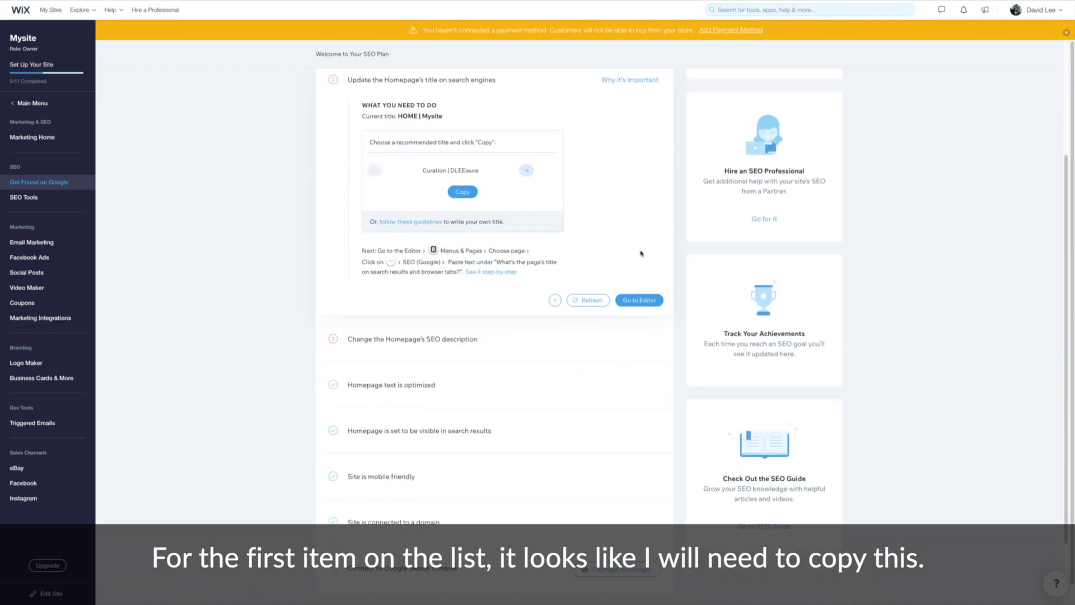
left_click(470, 193)
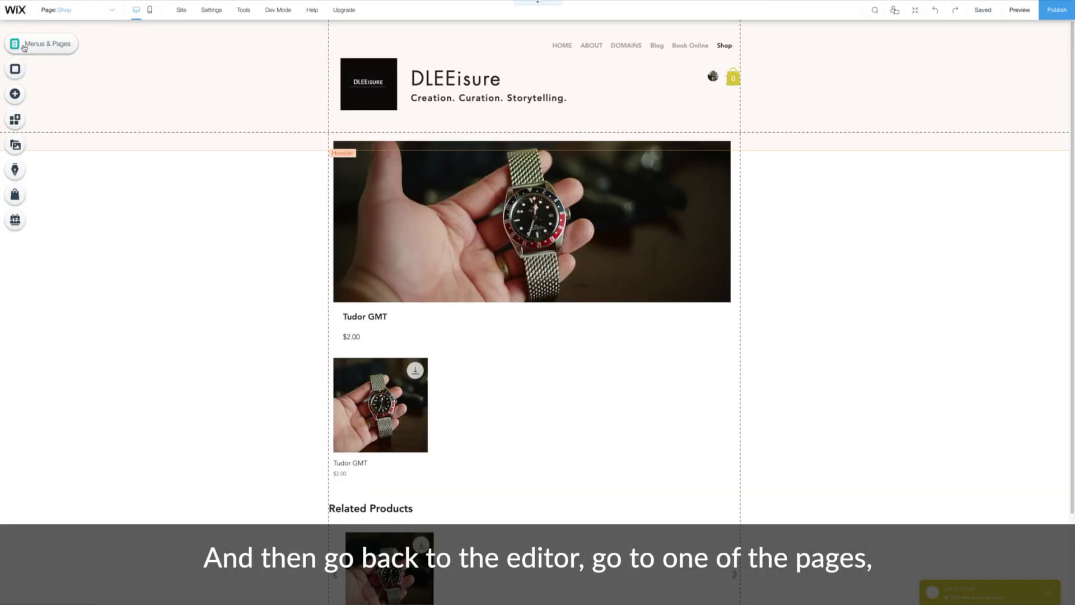
In the editor, replace the HOME page's title in its SEO (Google) settings with "Curation | DLEEisure".
left_click(23, 46)
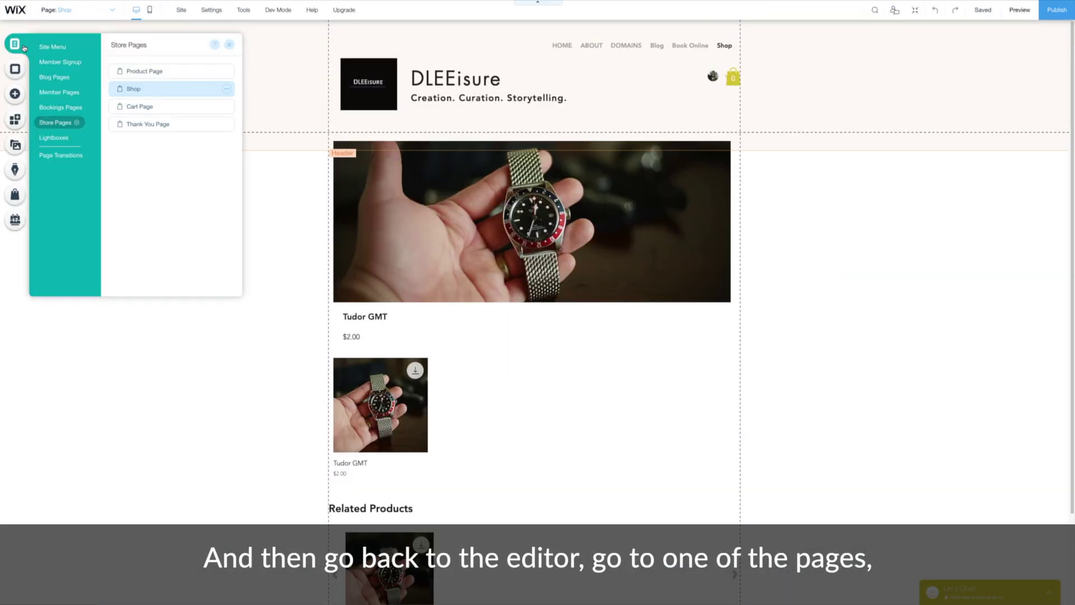
left_click(44, 48)
left_click(218, 71)
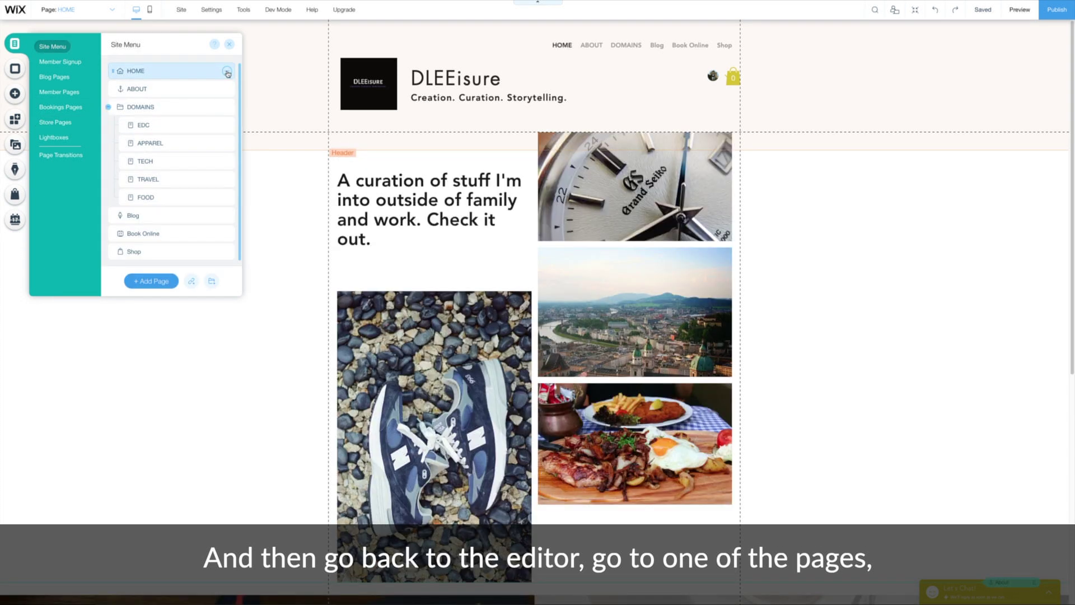
left_click(226, 70)
left_click(255, 84)
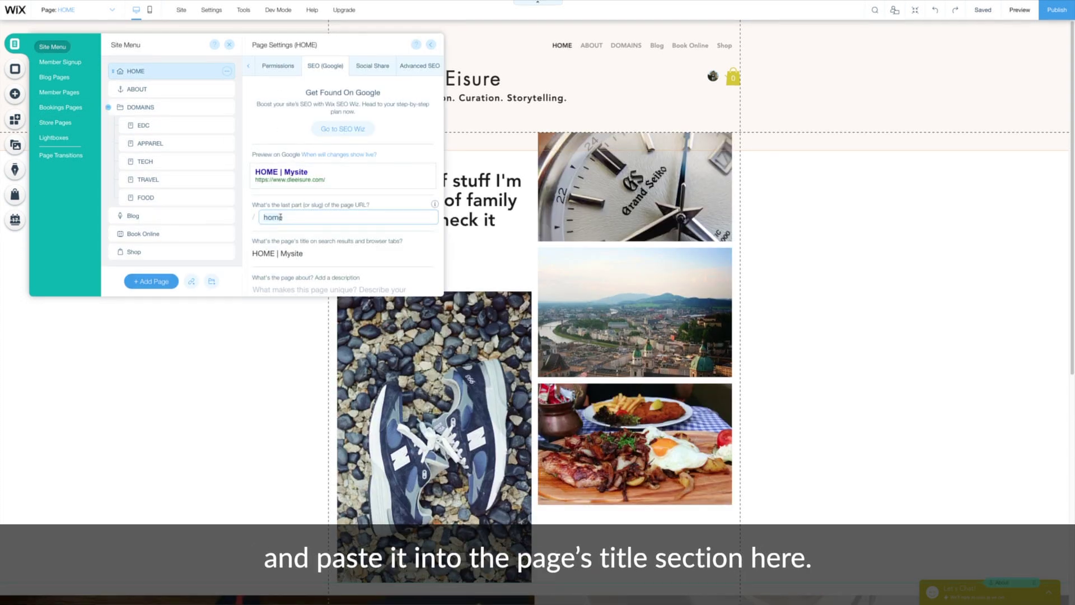
left_click(282, 253)
key("ctrl+a")
key("ctrl+v")
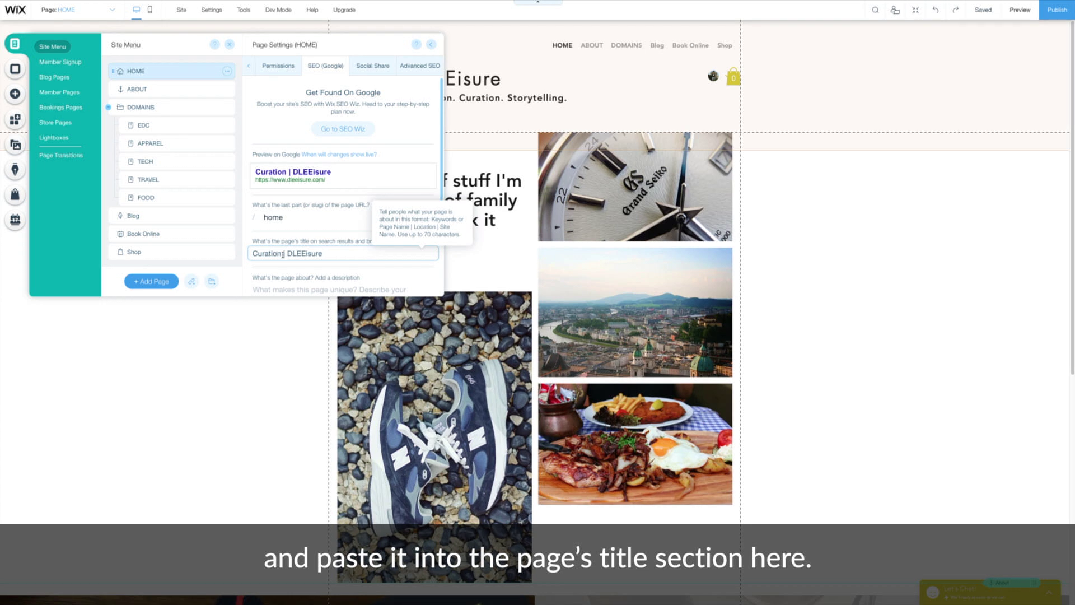
Save the site and refresh the homepage title task in the SEO plan.
left_click(984, 10)
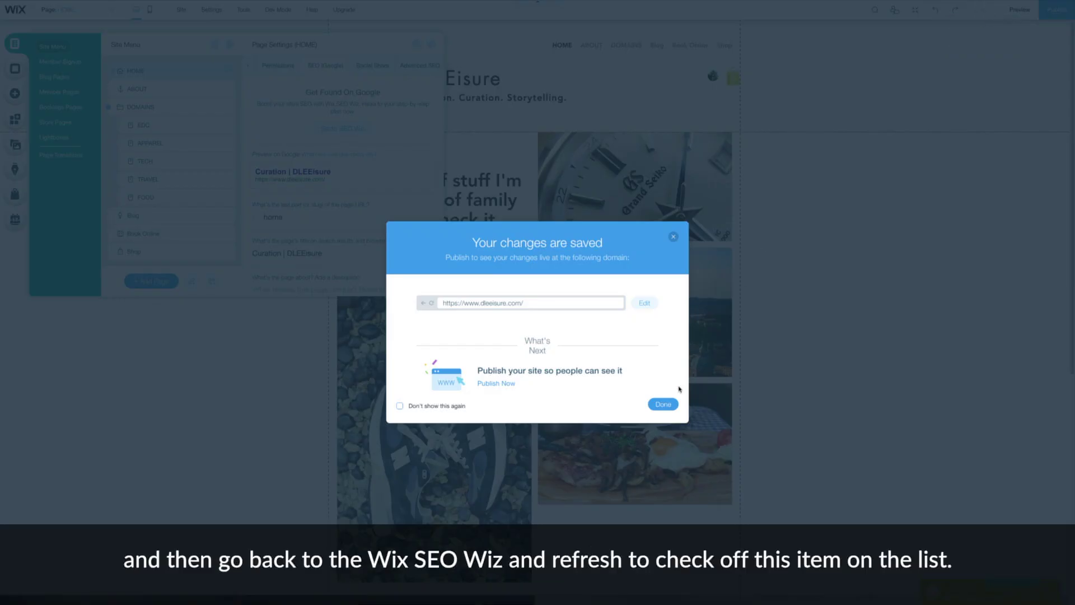
left_click(667, 402)
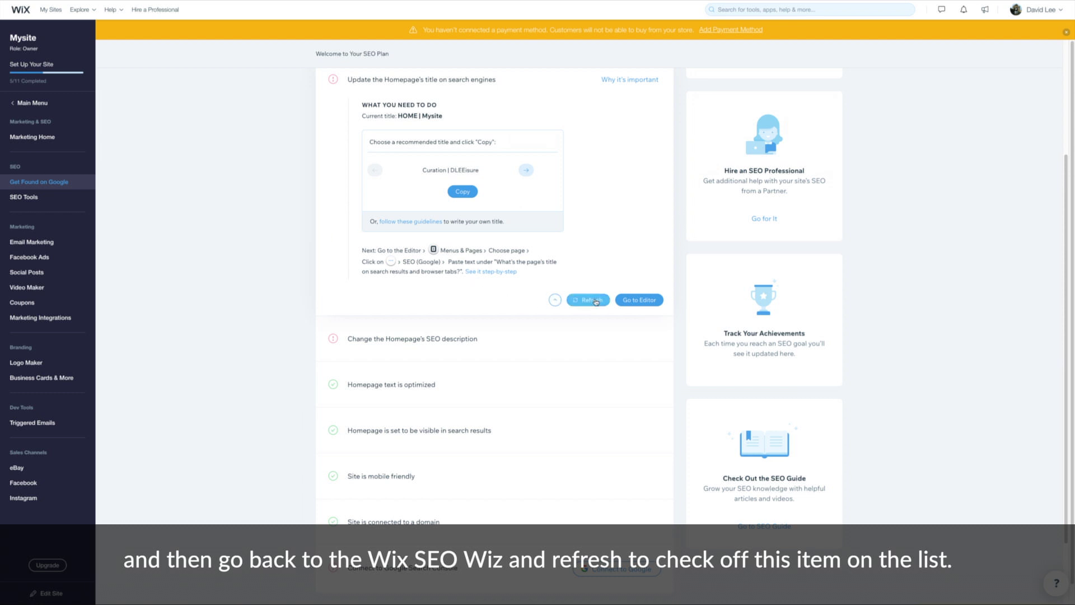
left_click(601, 303)
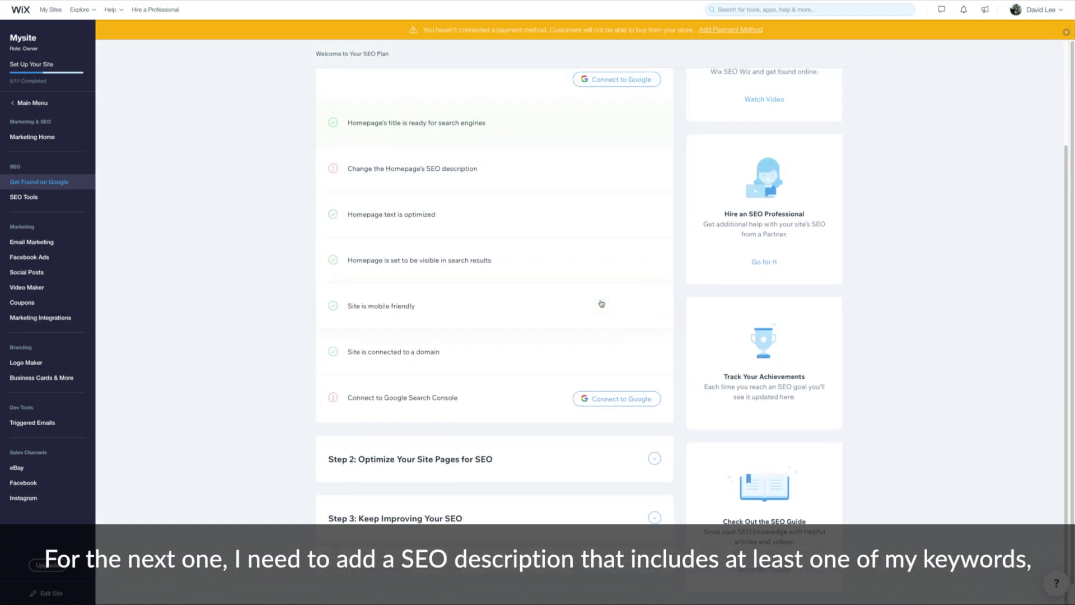
Check the SEO plan's description task and fill the HOME page's SEO description with the text presenting DLEEisure as a curation of gear.
left_click(641, 168)
scroll(642, 173, "down", 2)
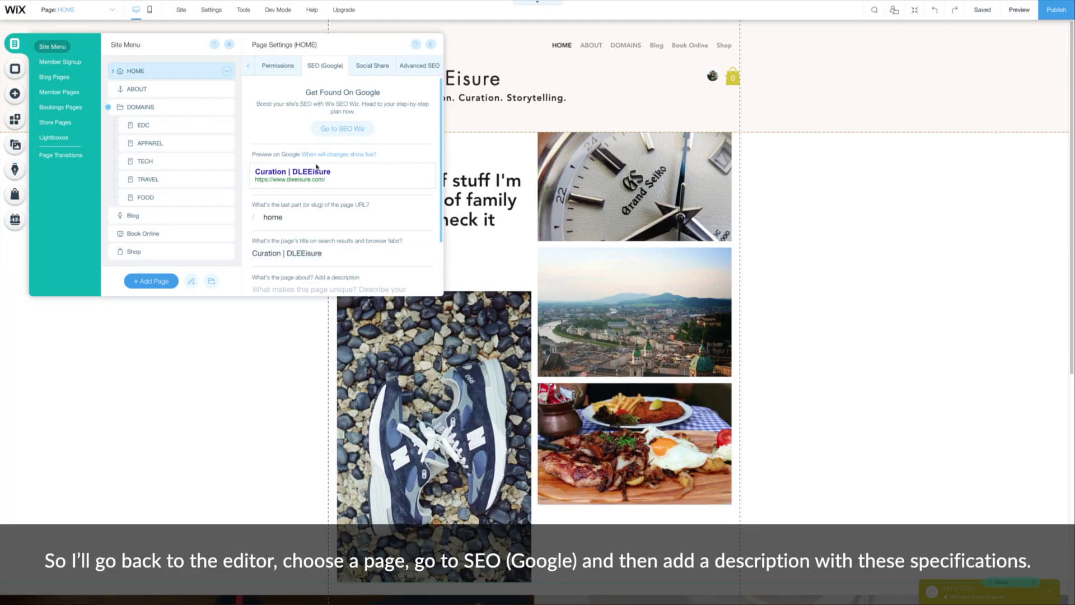
scroll(392, 168, "down", 2)
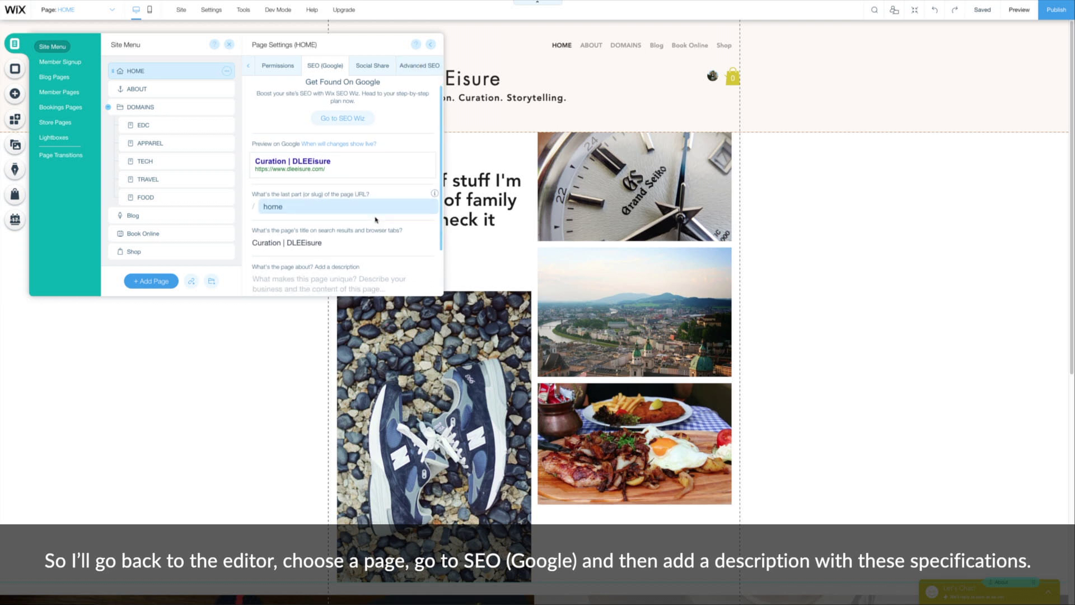
left_click(369, 239)
key("ctrl+v")
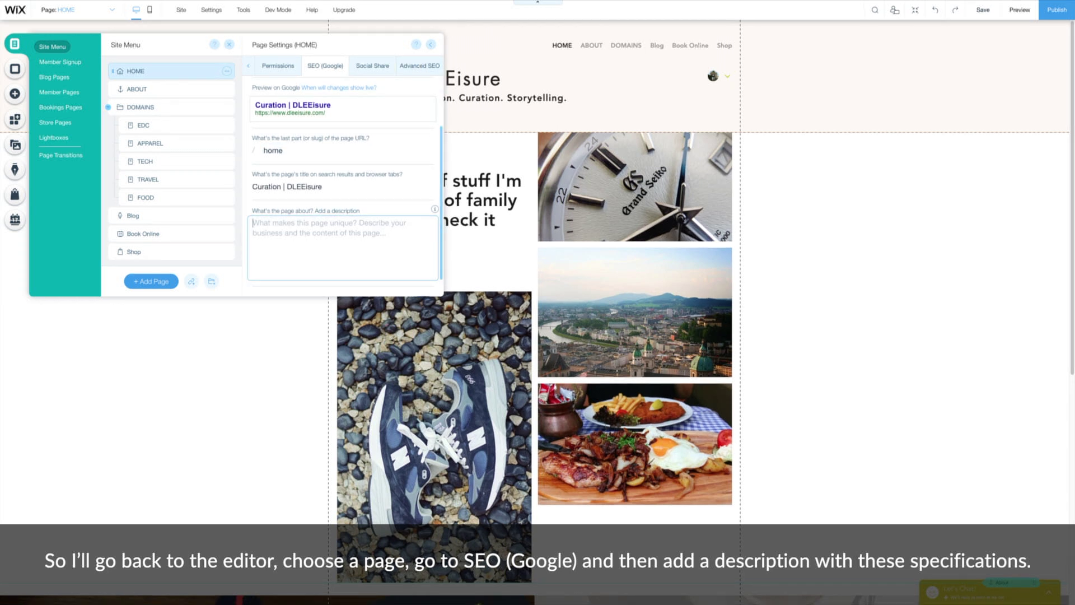
key("BackSpace")
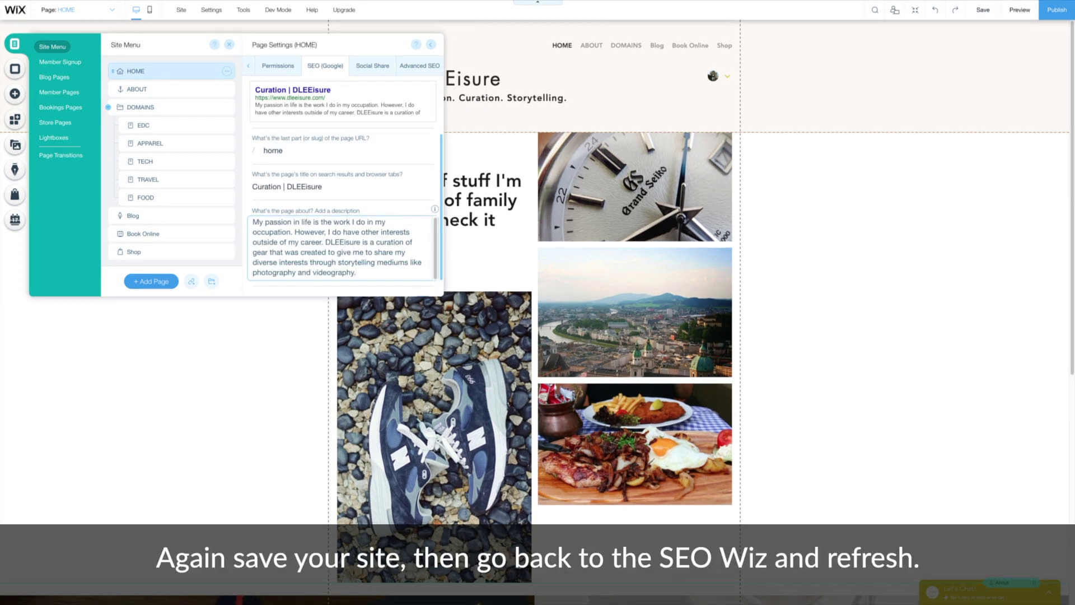
Save the site with the new HOME description and refresh the homepage description task in the SEO plan.
left_click(989, 14)
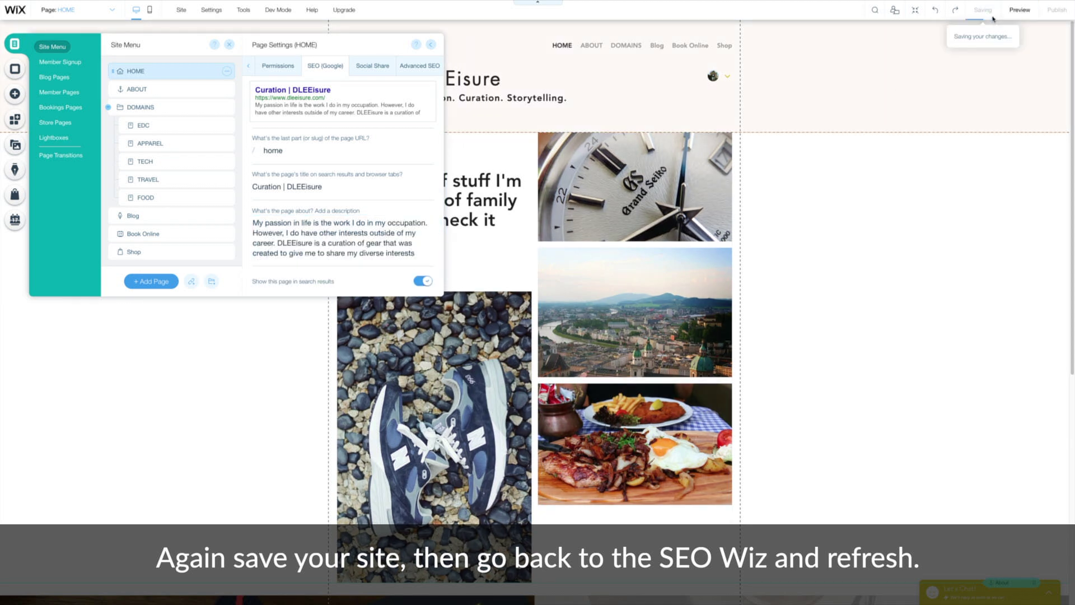
left_click(666, 406)
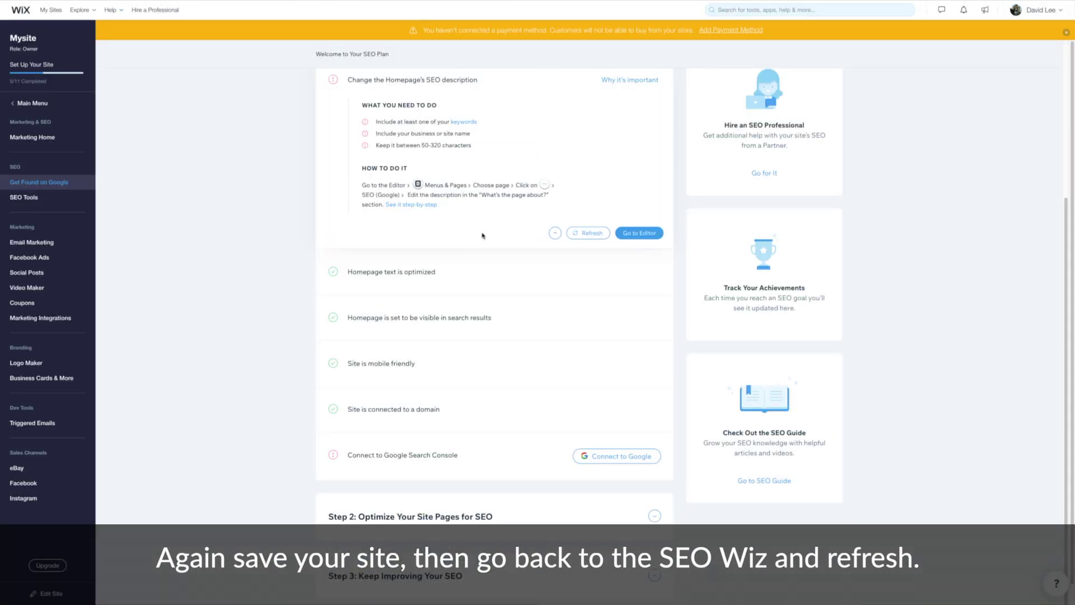
left_click(588, 233)
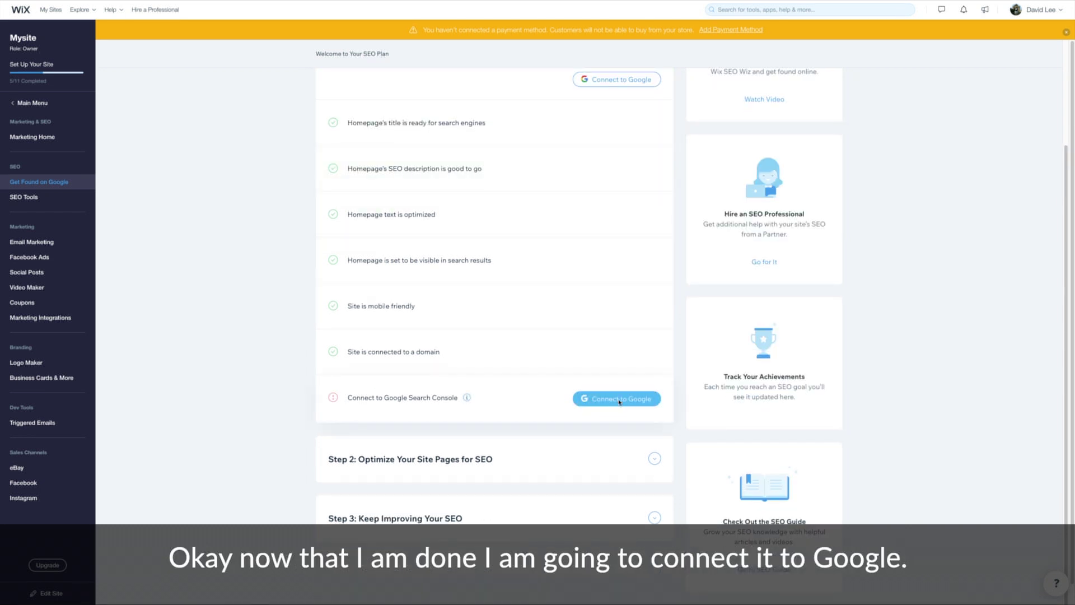
Connect the site to Google Search Console from the SEO plan and dismiss the connection dialog.
left_click(620, 401)
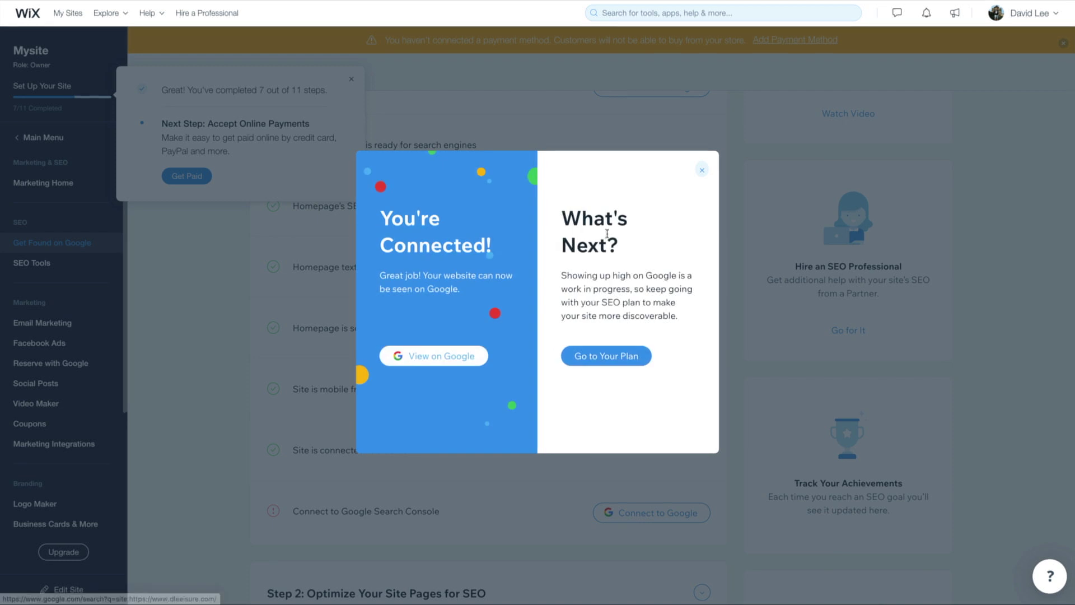
left_click(701, 171)
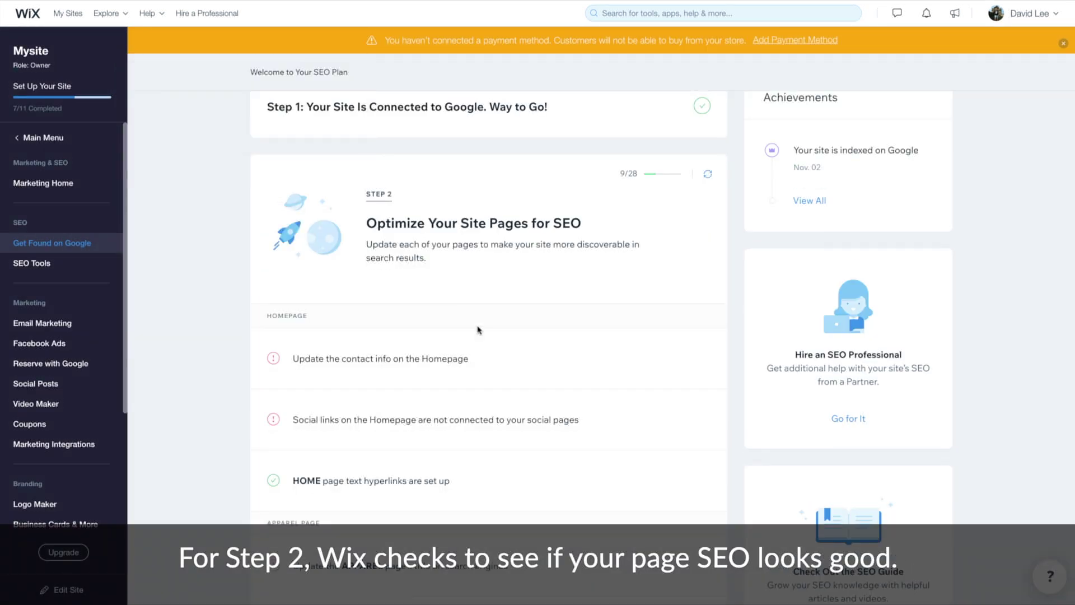
Review the page tasks under Step 2, Optimize Your Site Pages for SEO, and expand Step 3, Keep Improving Your SEO.
scroll(478, 333, "down", 4)
scroll(477, 330, "up", 5)
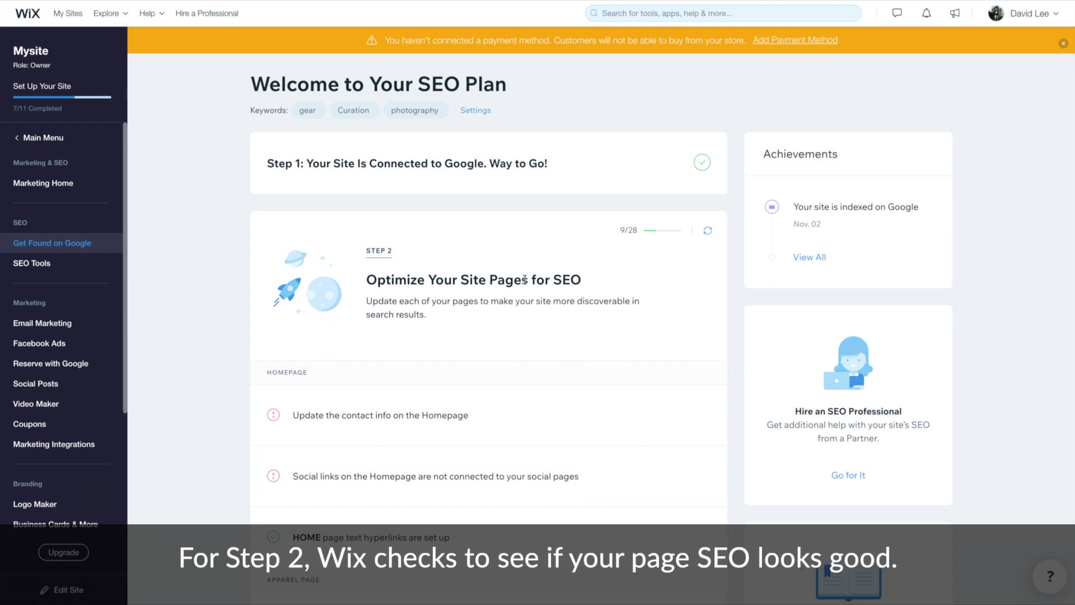
scroll(547, 281, "down", 7)
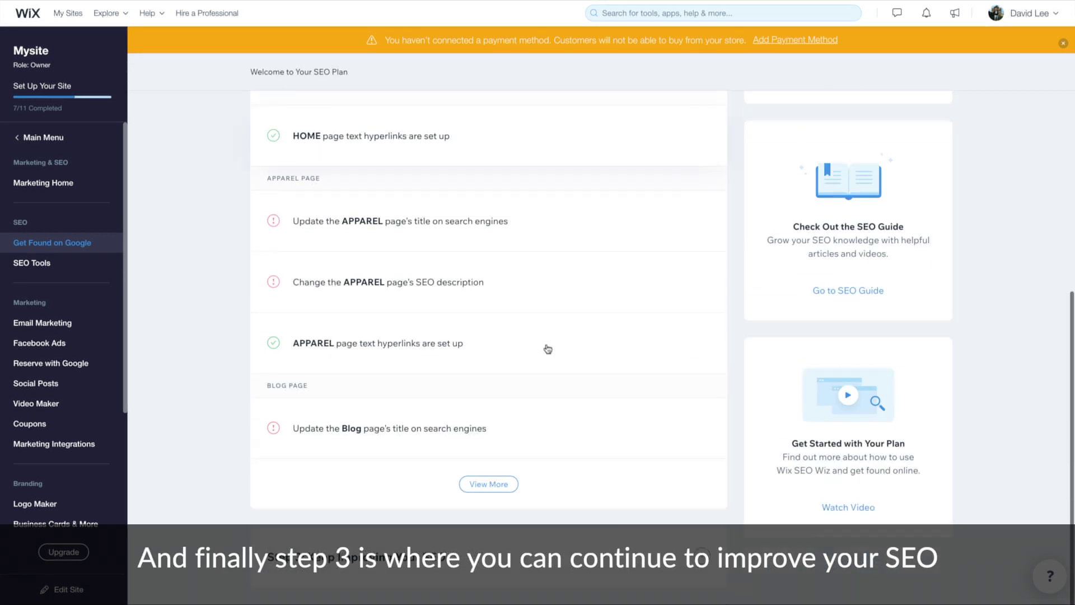
left_click(701, 557)
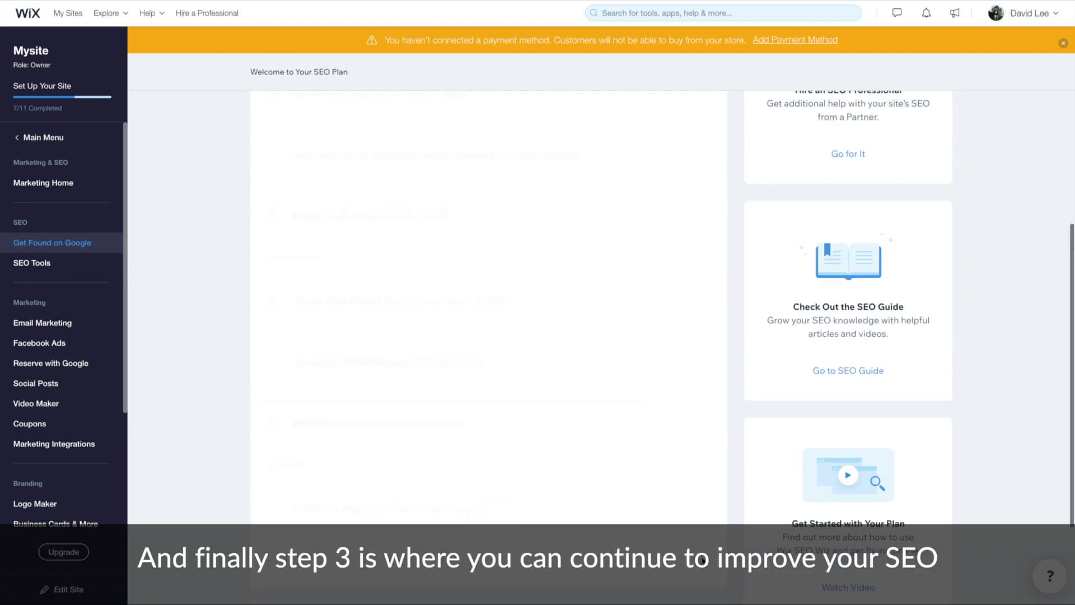